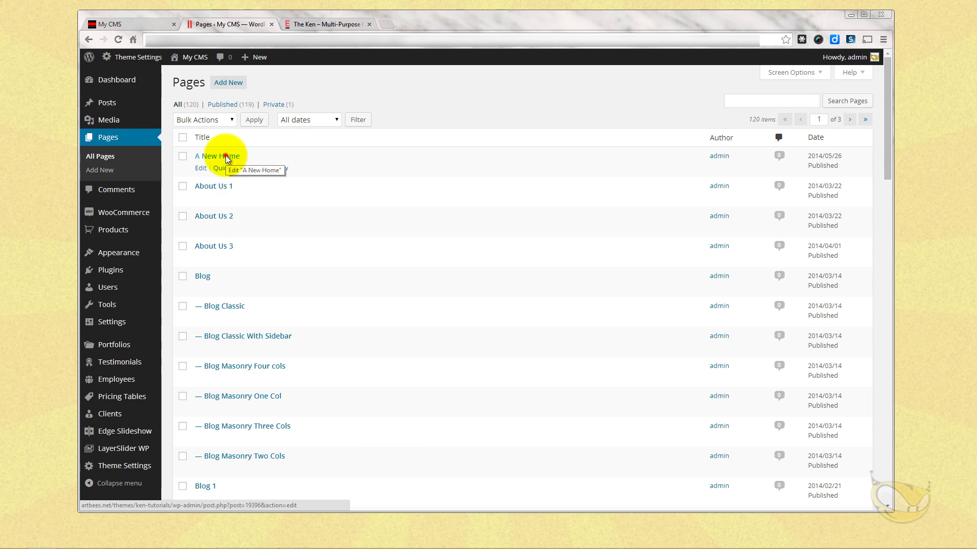
- Open the A New Home page for editing and review the live site's home page from slider to page section
click(225, 155)
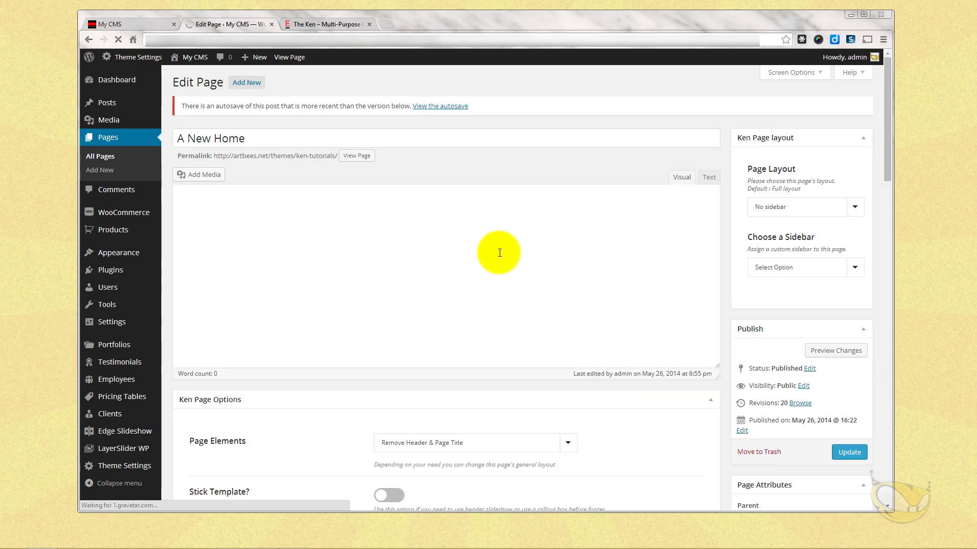
click(130, 22)
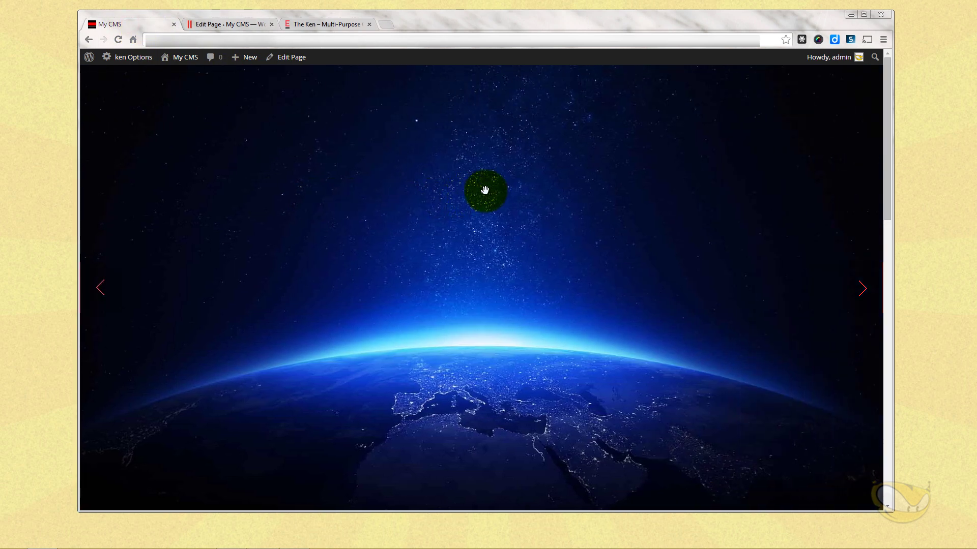
scroll(509, 202, down, 5)
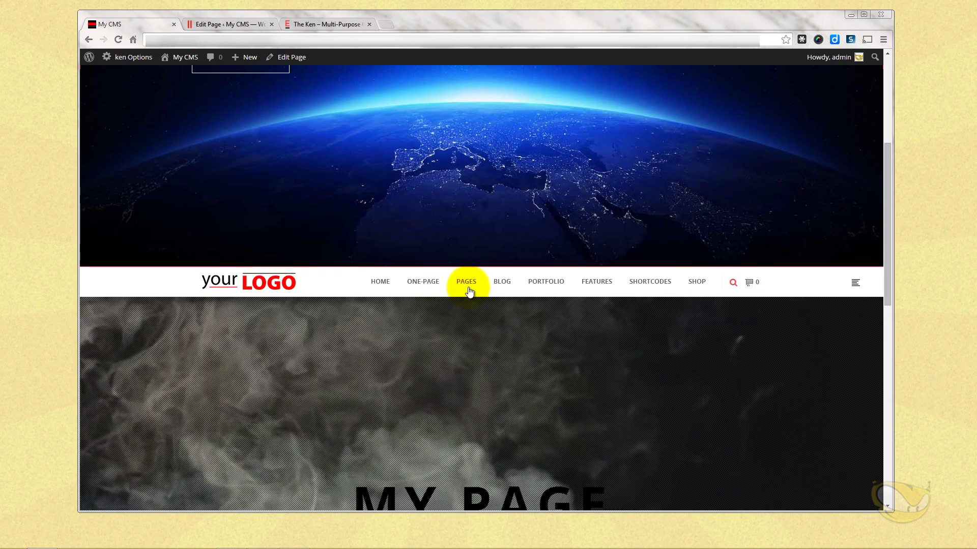
scroll(515, 283, down, 8)
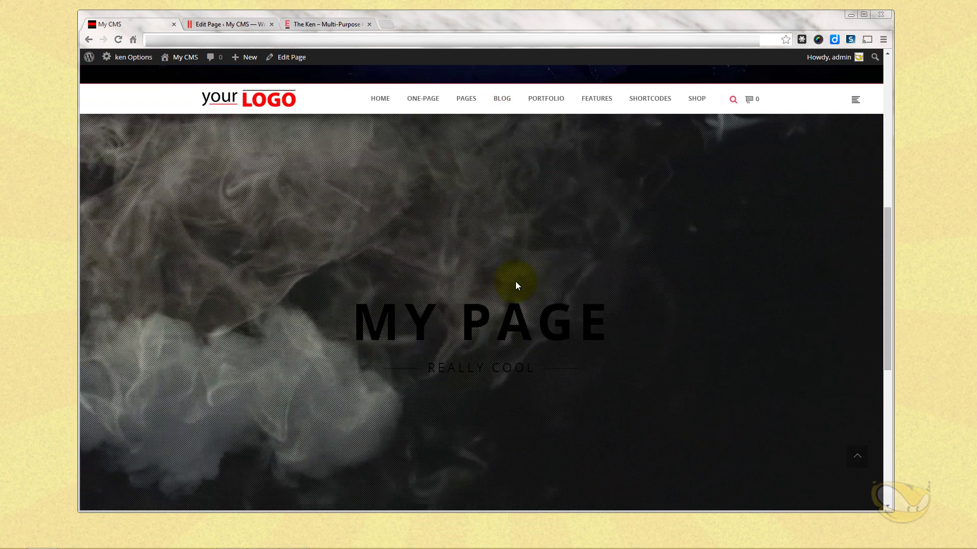
scroll(514, 283, up, 5)
scroll(514, 282, up, 8)
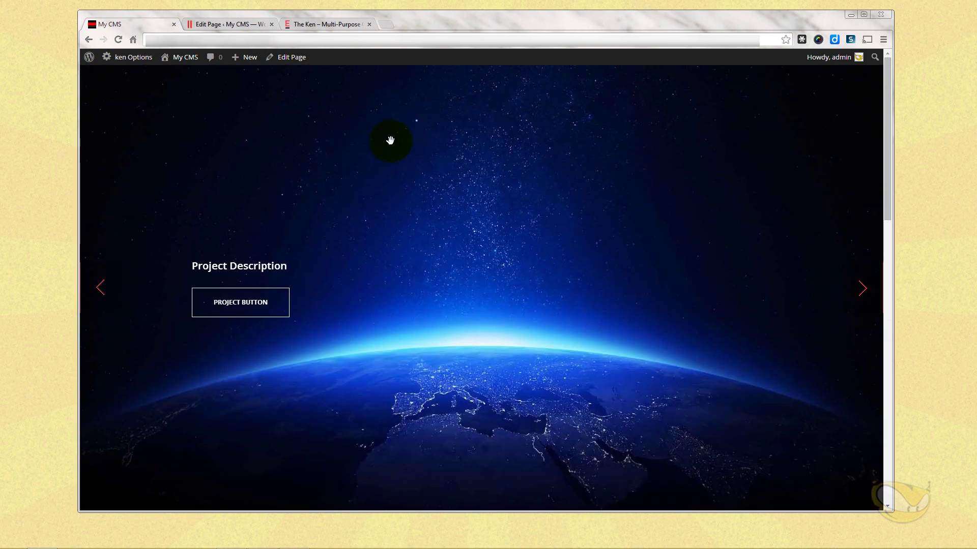
- Delete the row containing the Secondary Header element from the A New Home page
click(222, 26)
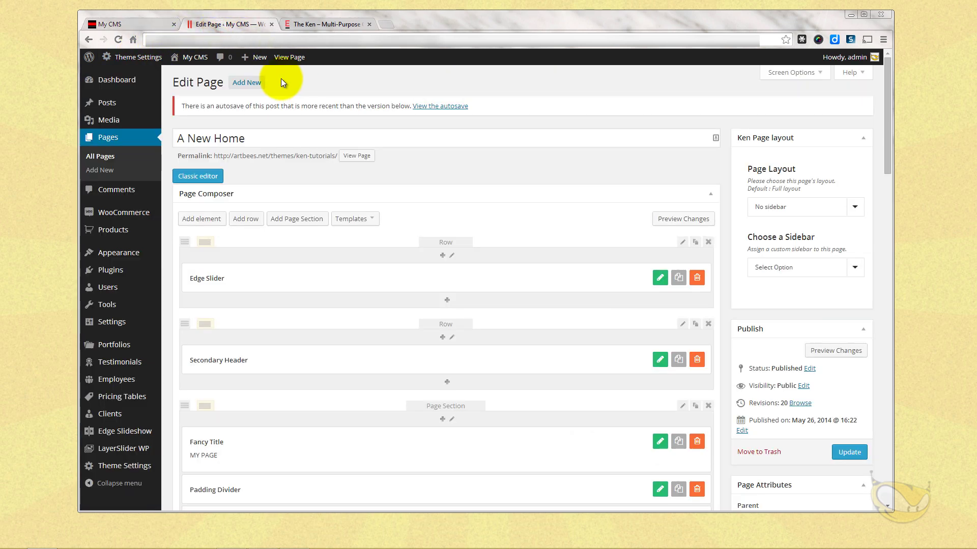
scroll(478, 254, down, 1)
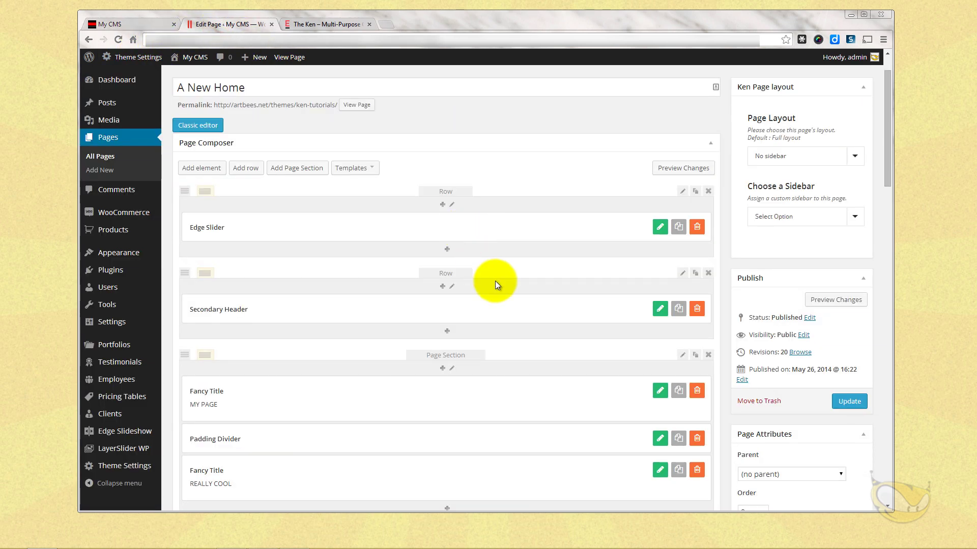
click(708, 274)
click(507, 103)
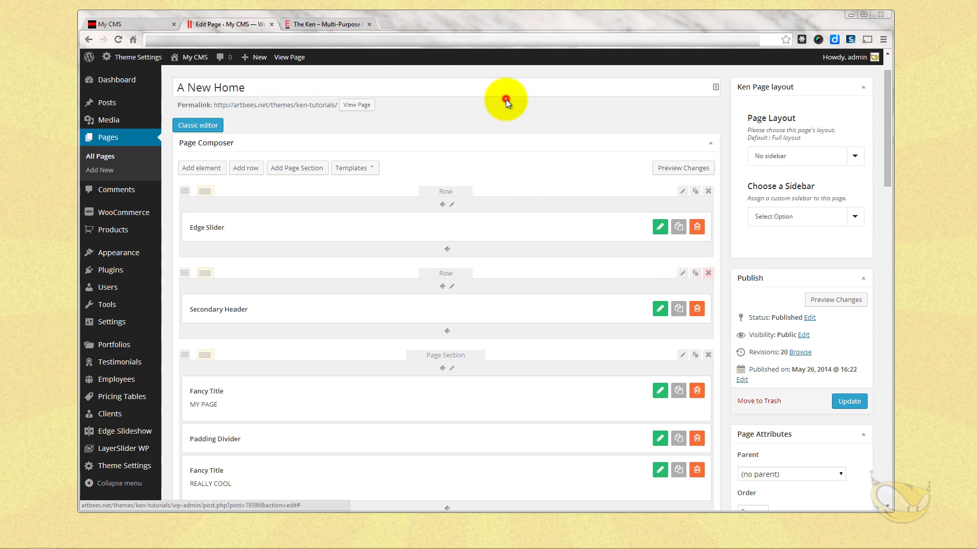
- Update the page with Page Elements set to Remove Page Title, and reload the live home page
scroll(529, 249, down, 8)
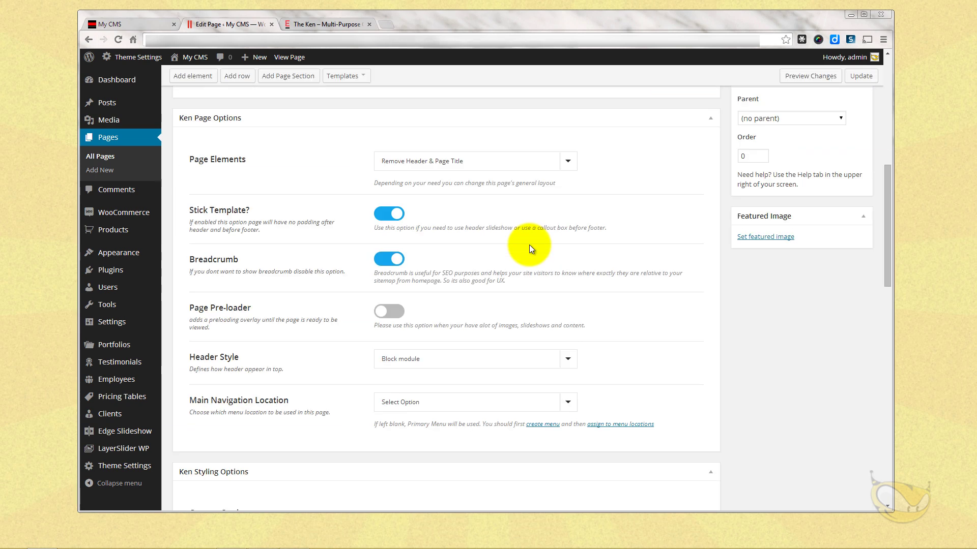
scroll(529, 245, down, 2)
scroll(529, 246, up, 3)
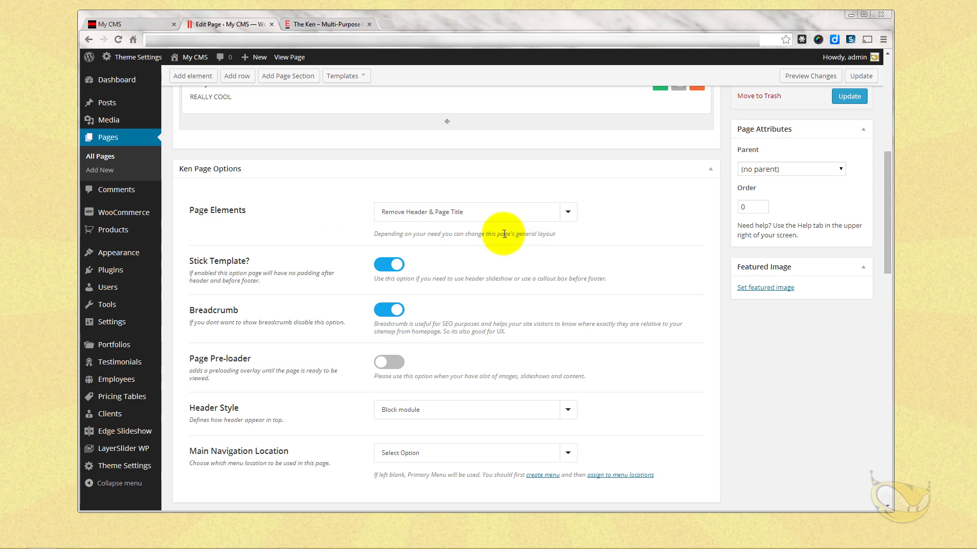
click(461, 213)
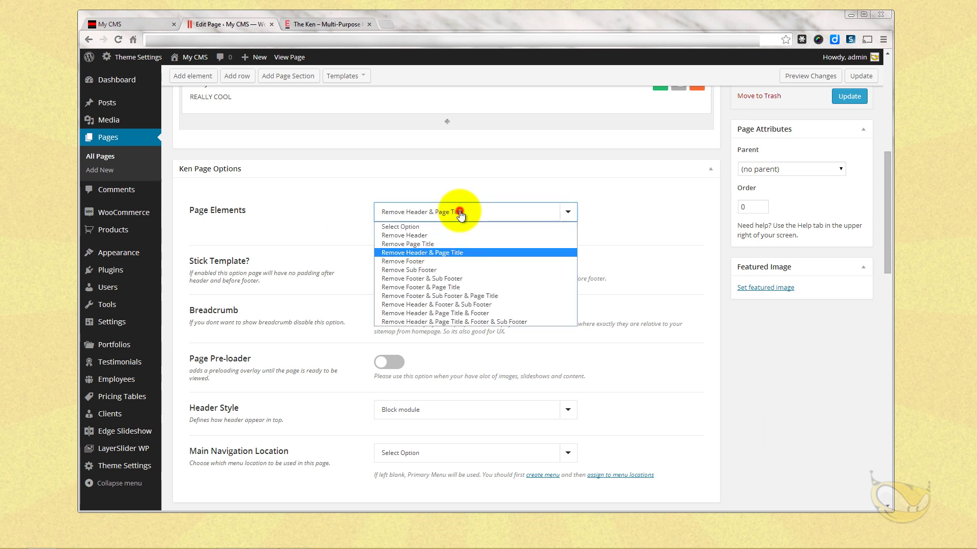
click(434, 244)
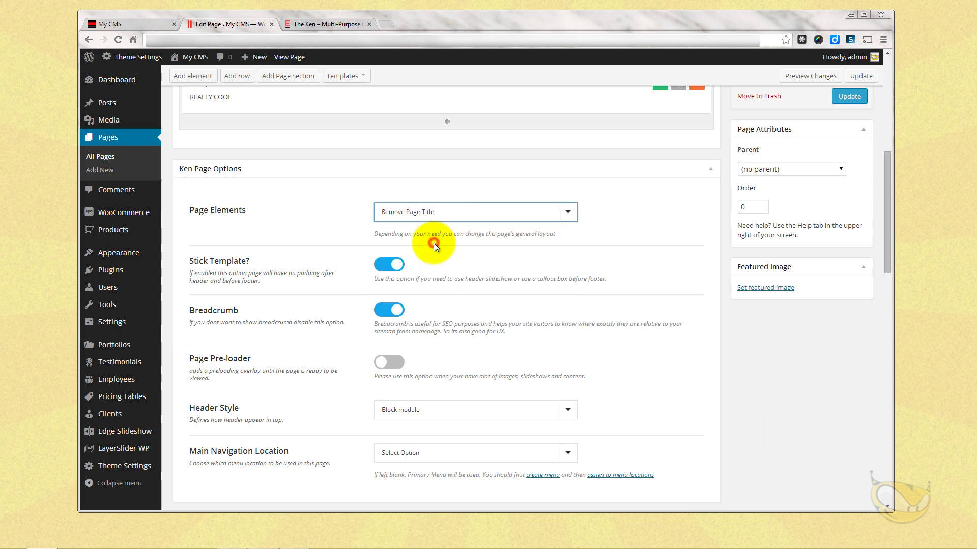
click(849, 97)
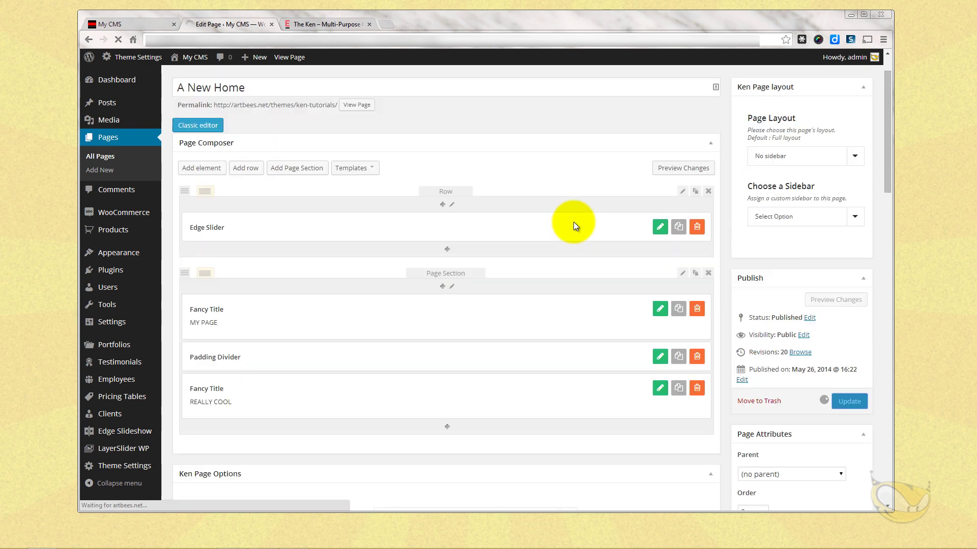
click(133, 25)
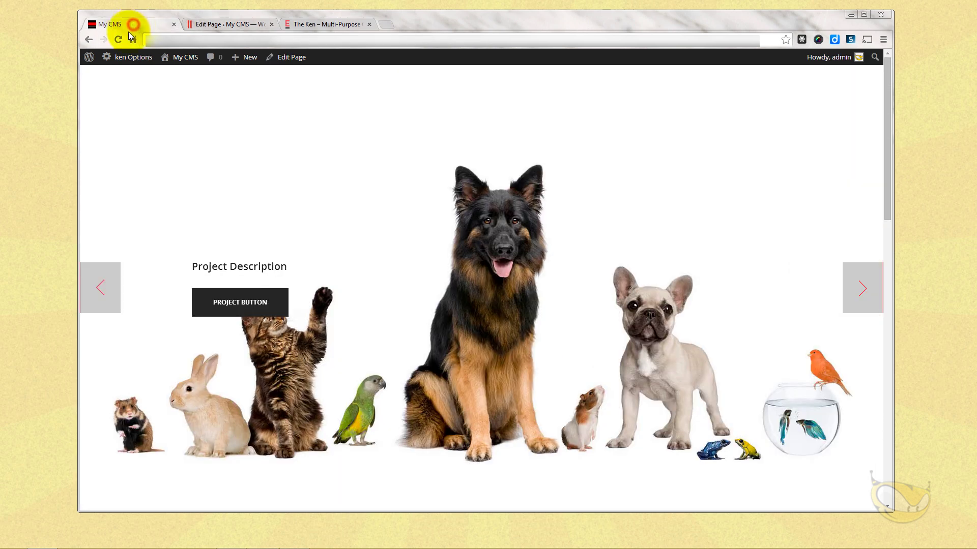
click(119, 39)
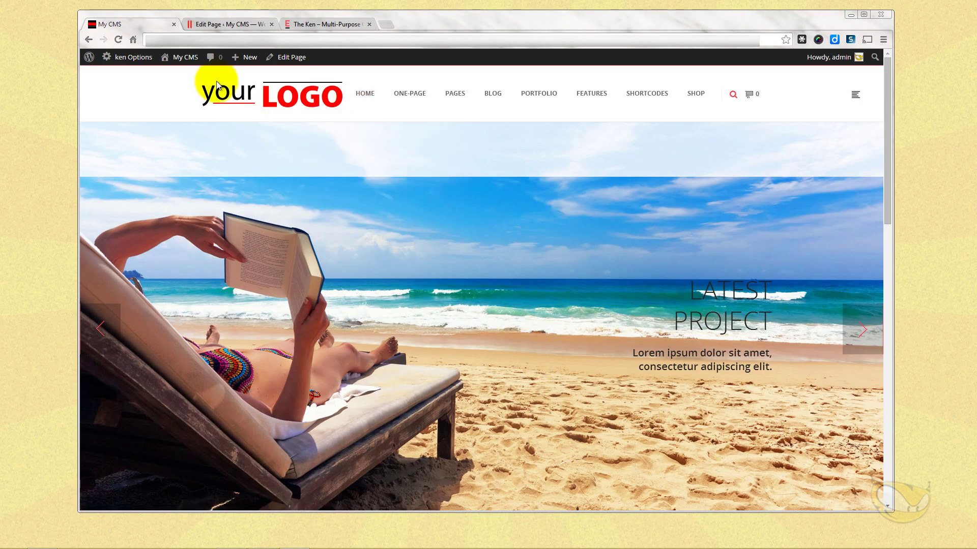
- Set the A New Home page's Header Style to Transparent Layer and update the page
click(219, 24)
scroll(387, 356, down, 10)
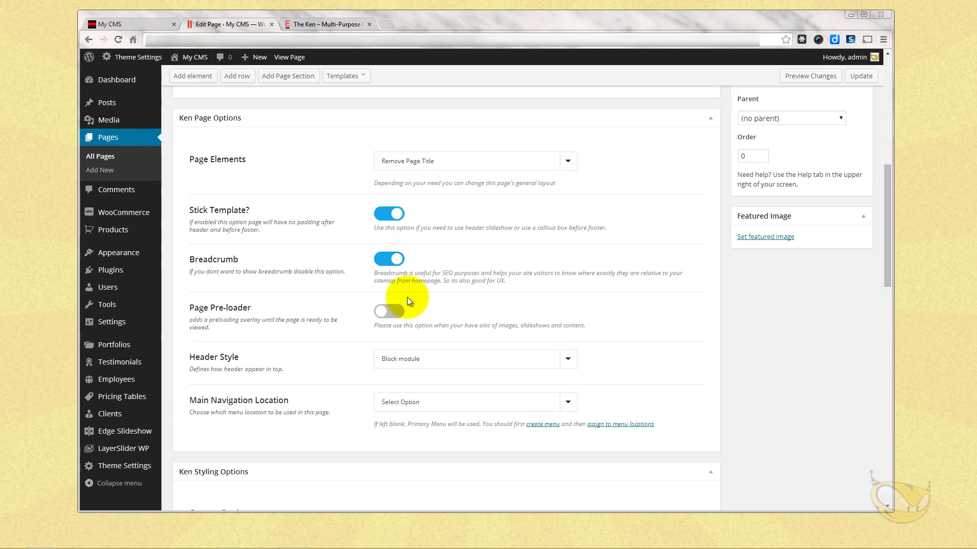
click(424, 359)
click(425, 390)
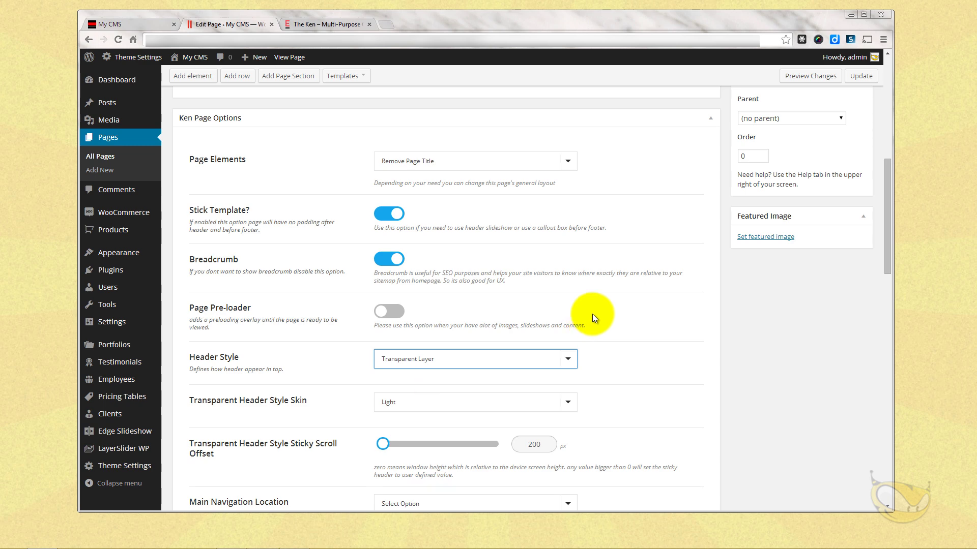
scroll(589, 317, down, 3)
scroll(589, 317, up, 9)
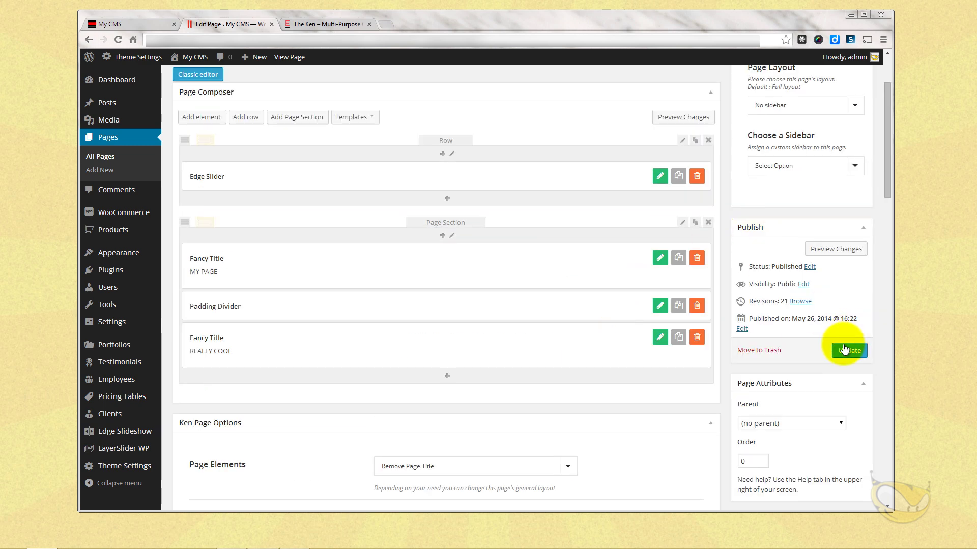
click(844, 349)
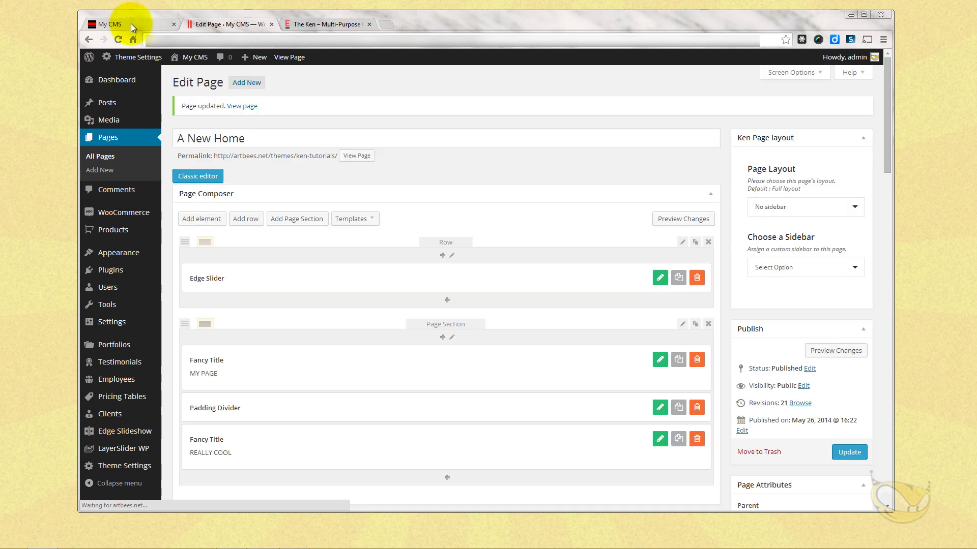
- Reload the live home page and go through the slides to check the header over each image
click(130, 24)
click(118, 40)
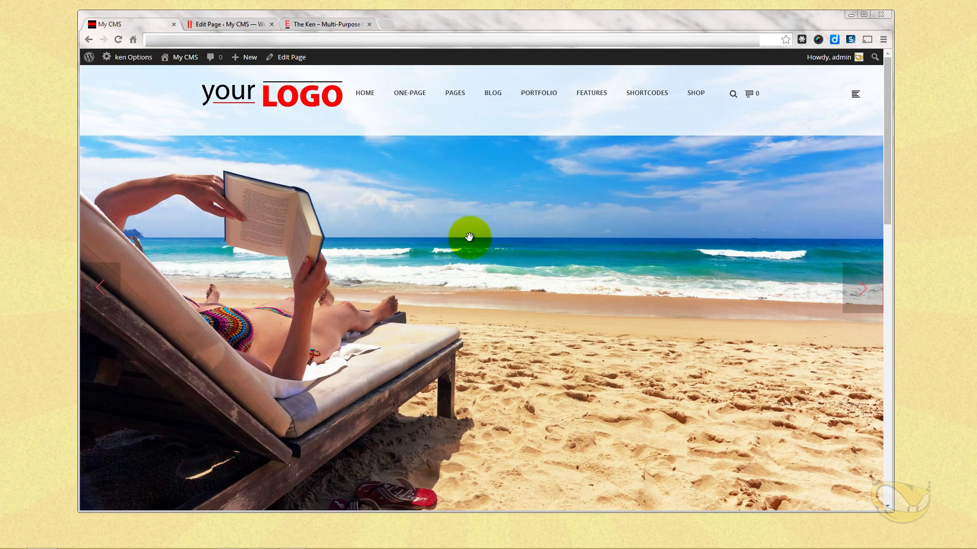
click(863, 289)
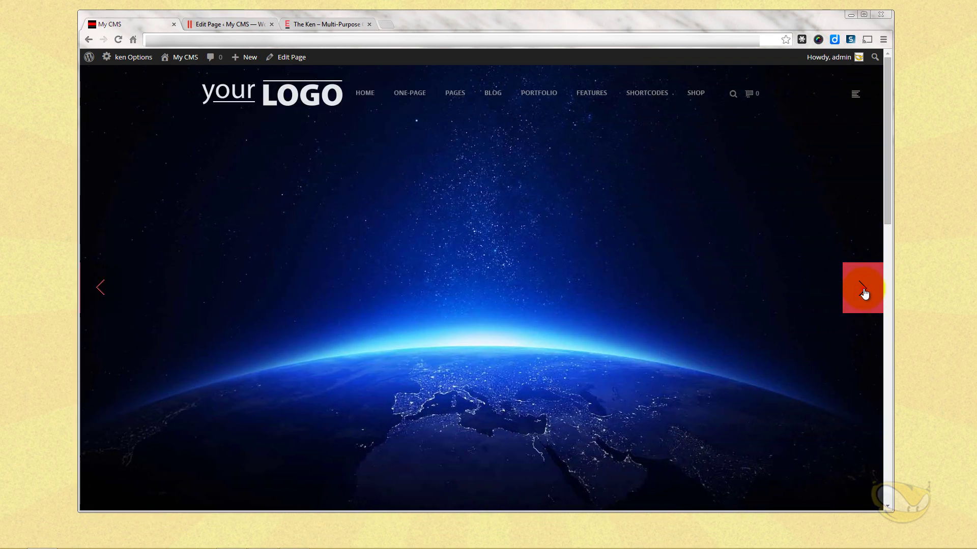
click(863, 288)
click(863, 289)
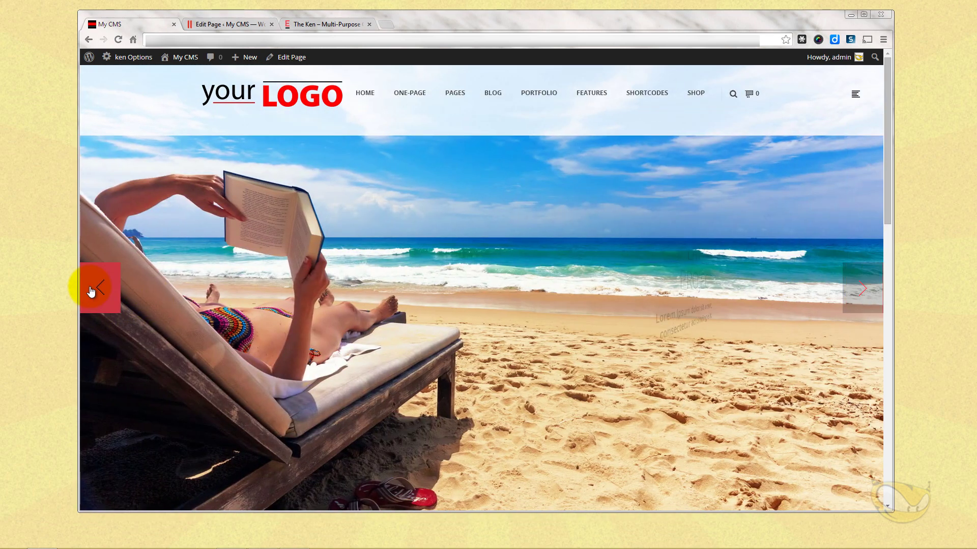
click(92, 291)
- Return to the site admin, open the Edge Slideshow list and look through the existing slider items
click(224, 24)
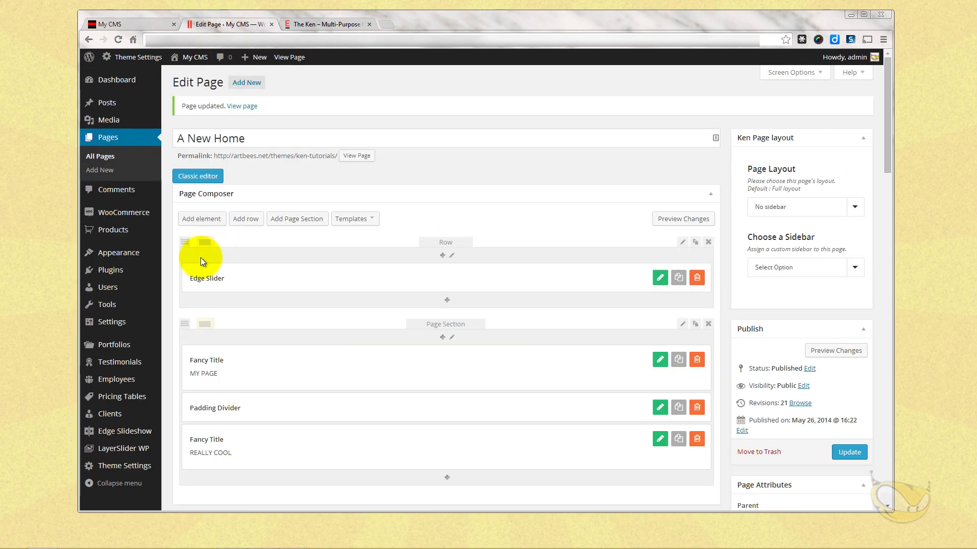
mouse_move(147, 438)
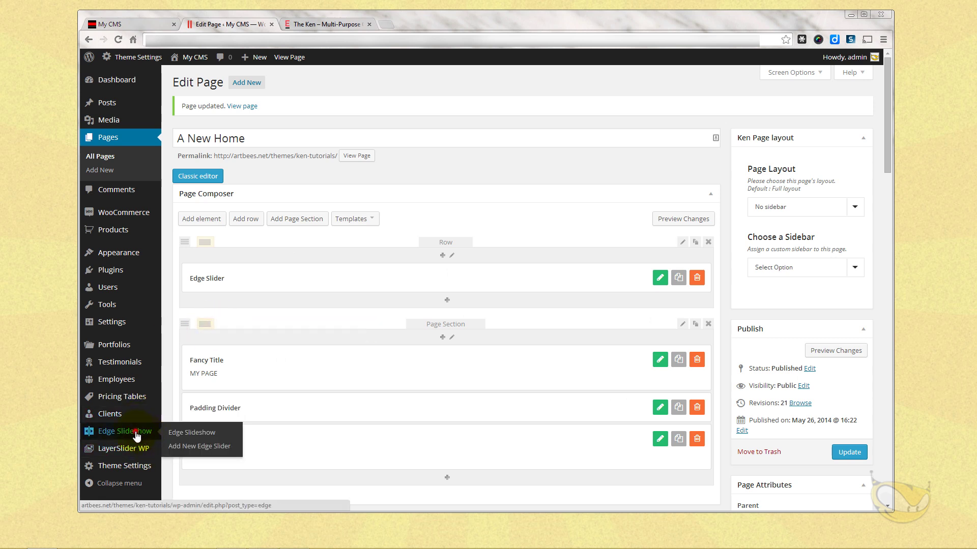
click(135, 432)
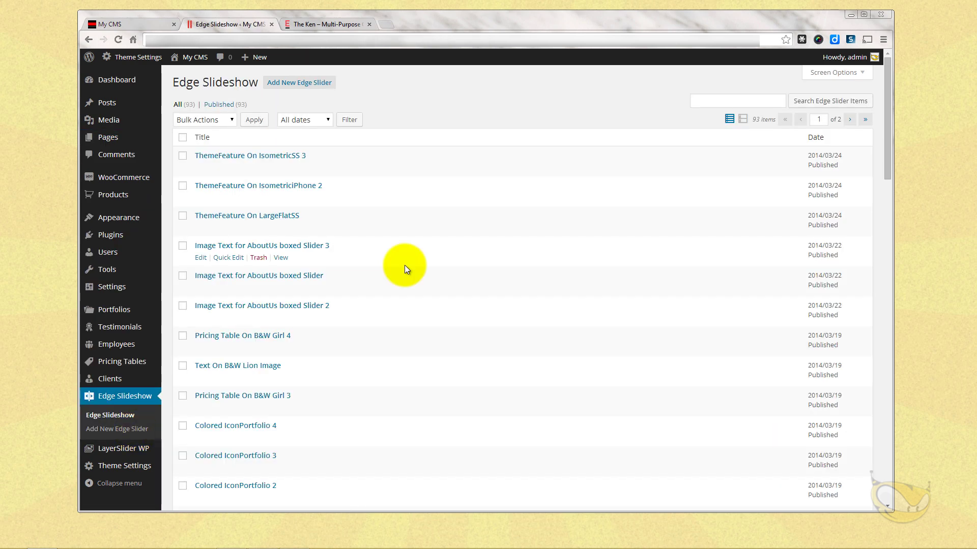
scroll(375, 261, down, 20)
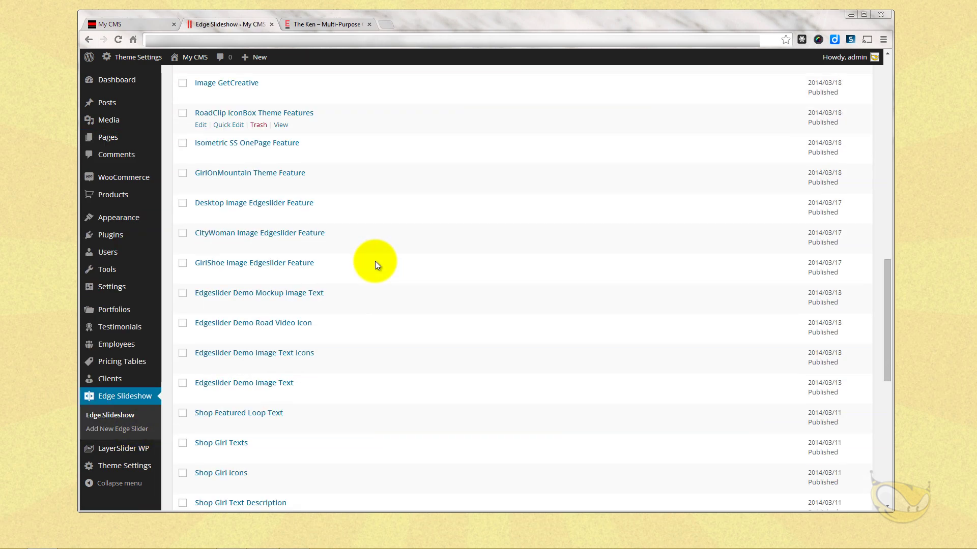
scroll(375, 261, up, 18)
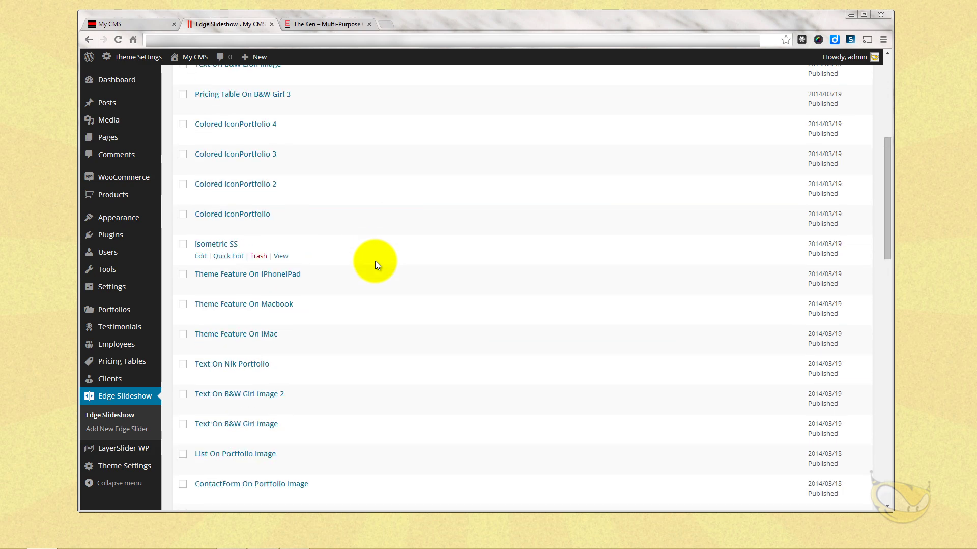
scroll(371, 255, up, 2)
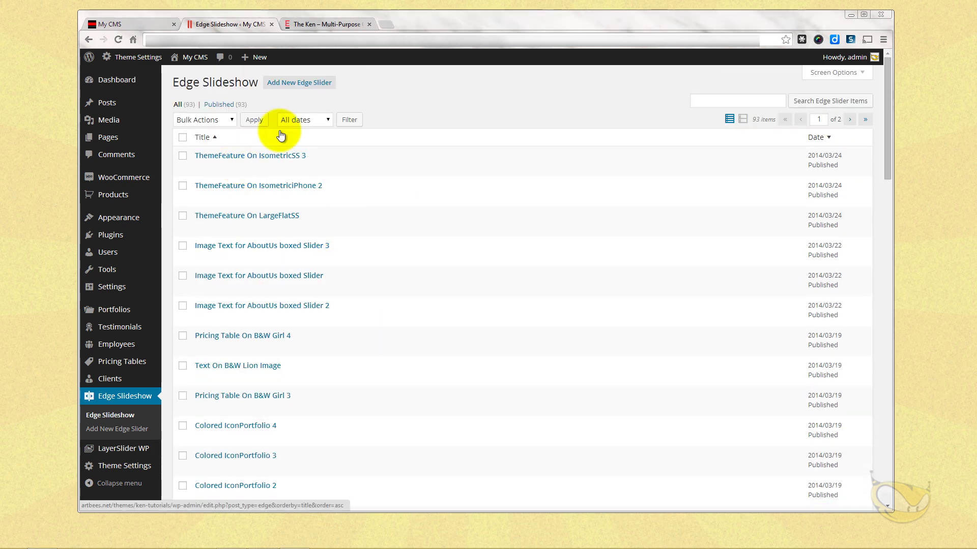
- Add a new Edge Slider item titled "A My Image Slider" and publish it
click(310, 85)
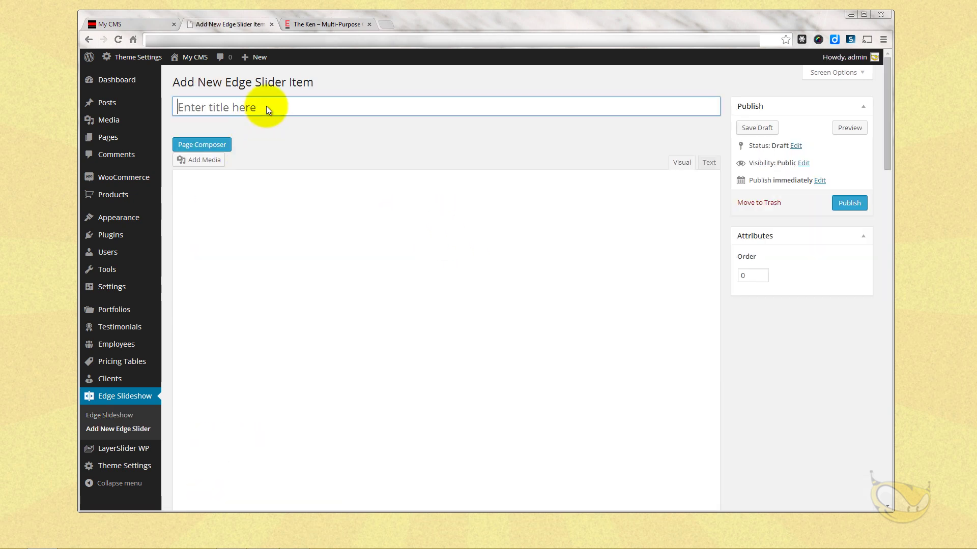
click(267, 106)
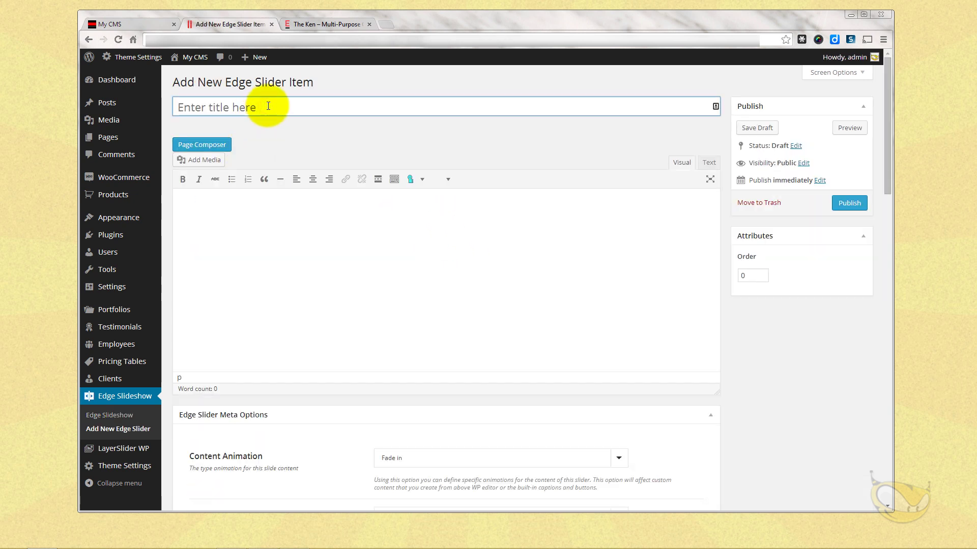
text(A My Image Slider)
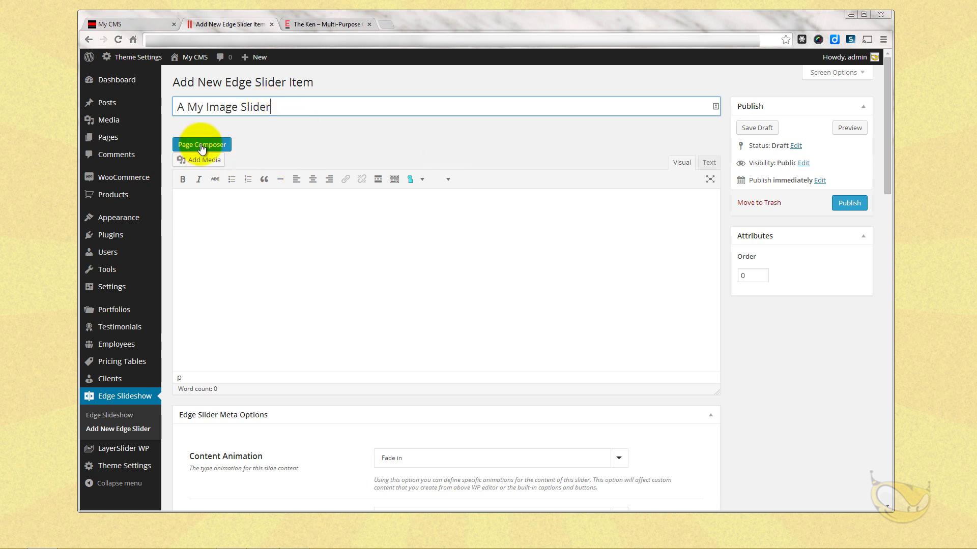
click(848, 203)
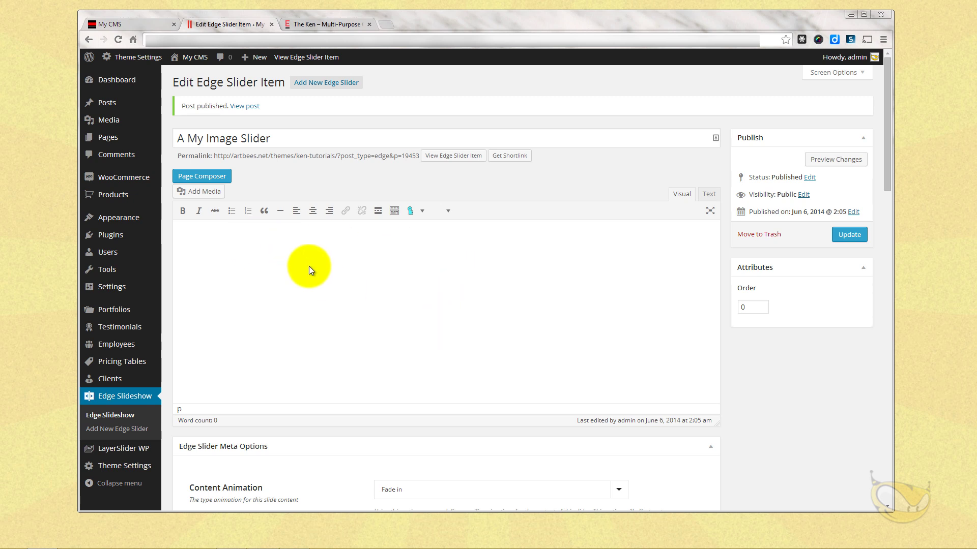
- Switch the slider item to the Page Composer editor and review its Edge Slider Meta Options
click(214, 176)
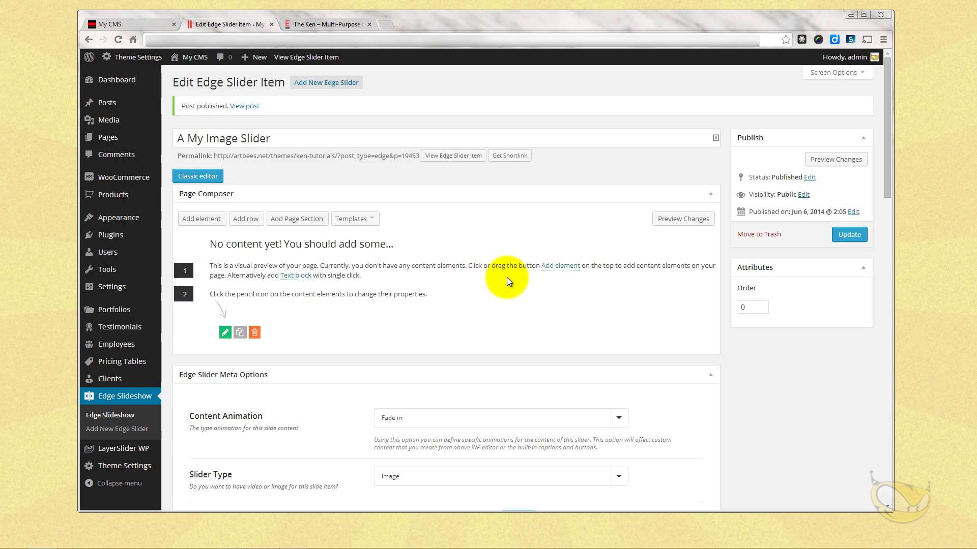
scroll(460, 277, down, 6)
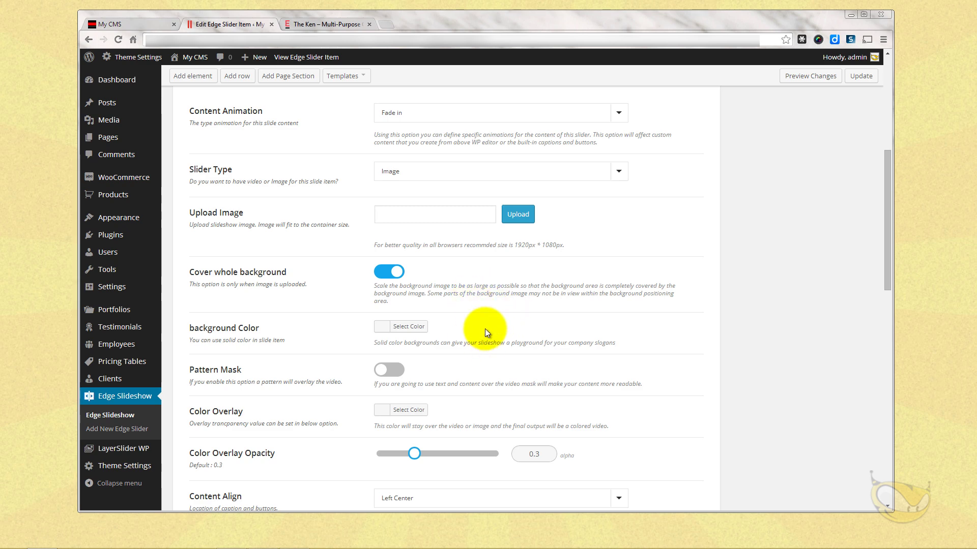
scroll(485, 329, down, 12)
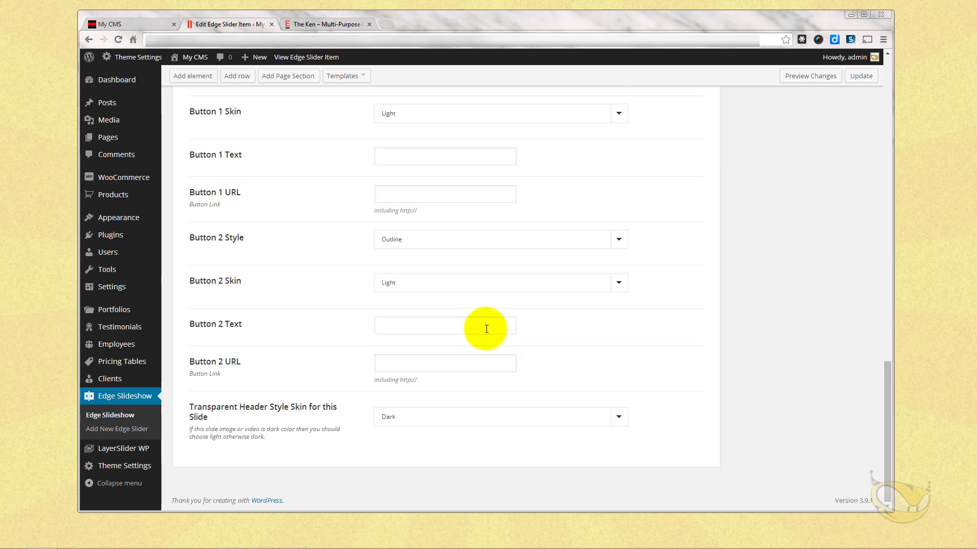
- Look through the slide's Edge Slider Meta Options, from Content Animation down to the Transparent Header Style Skin
scroll(548, 336, up, 15)
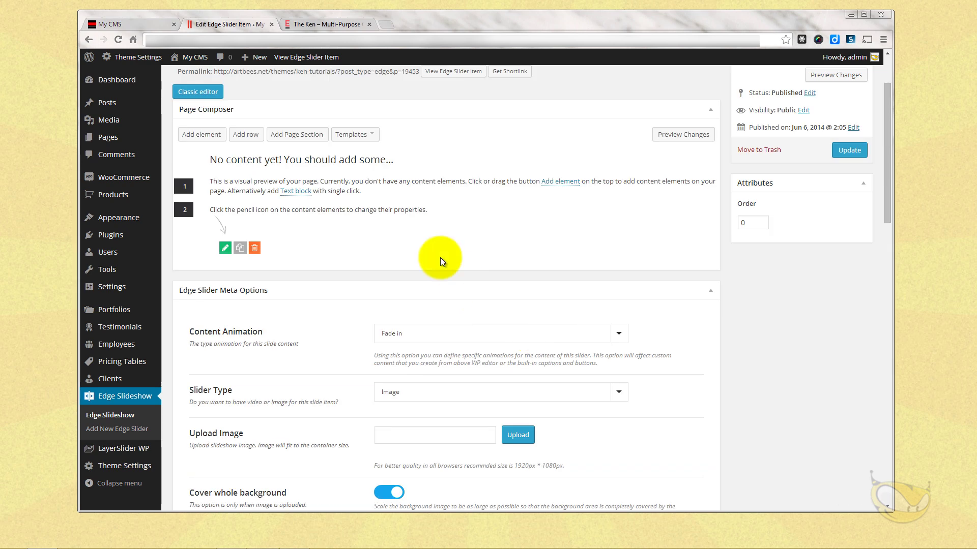
scroll(502, 382, down, 5)
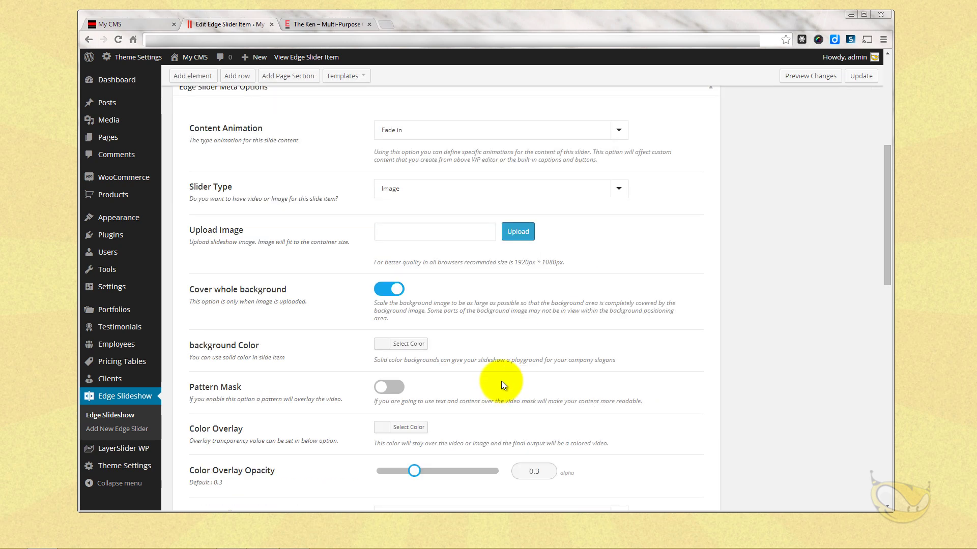
scroll(469, 334, up, 2)
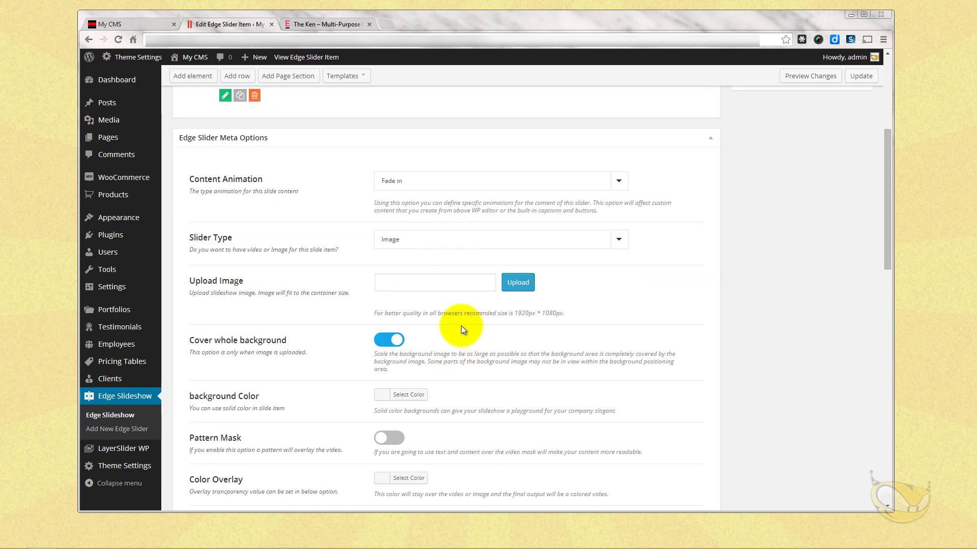
scroll(478, 312, down, 8)
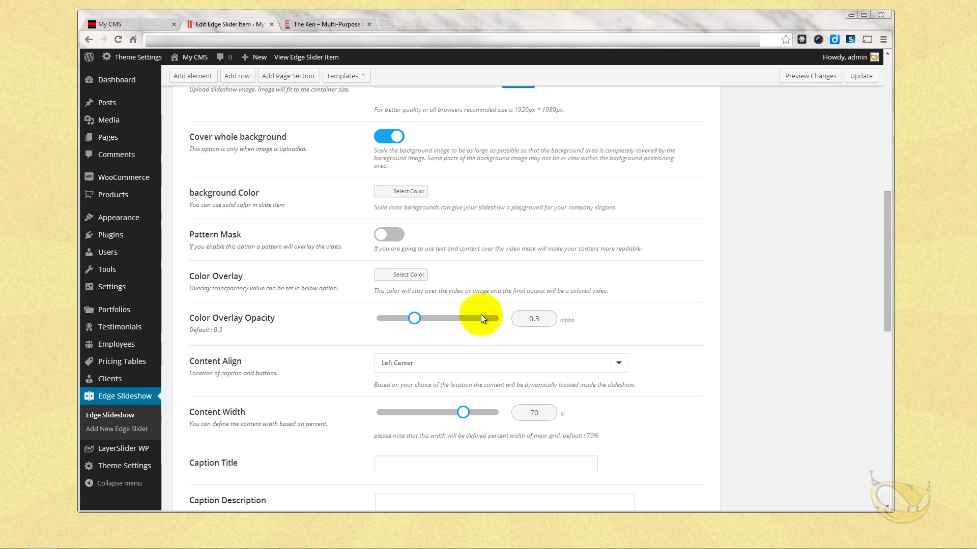
scroll(481, 314, down, 8)
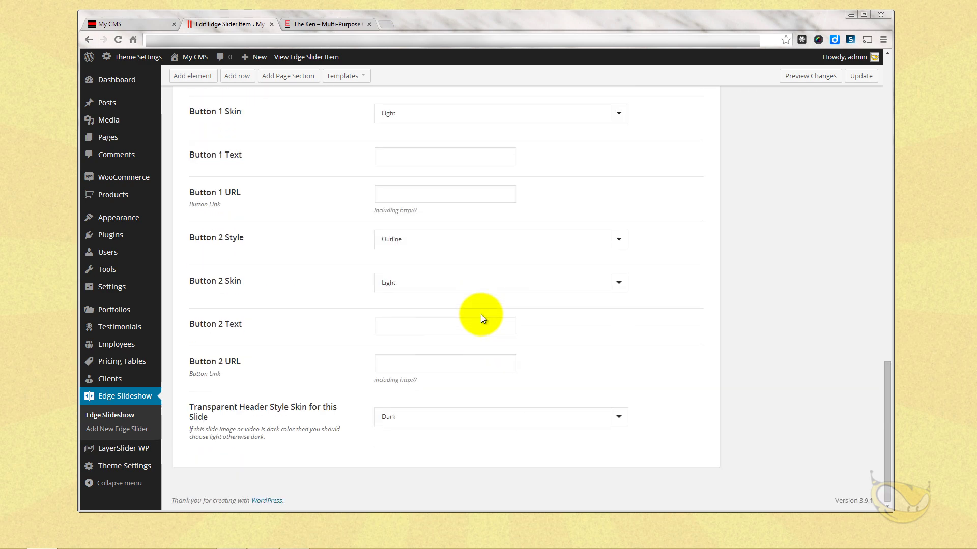
scroll(480, 314, up, 13)
scroll(481, 315, up, 4)
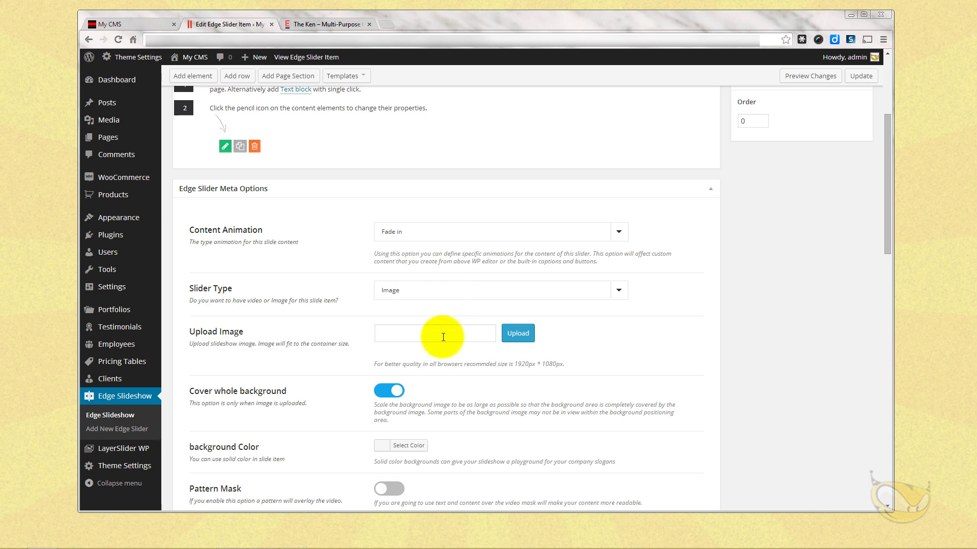
- Set the slide's image to coffeebeans.jpg from the media library, inserted at full size with its link set to None
click(510, 334)
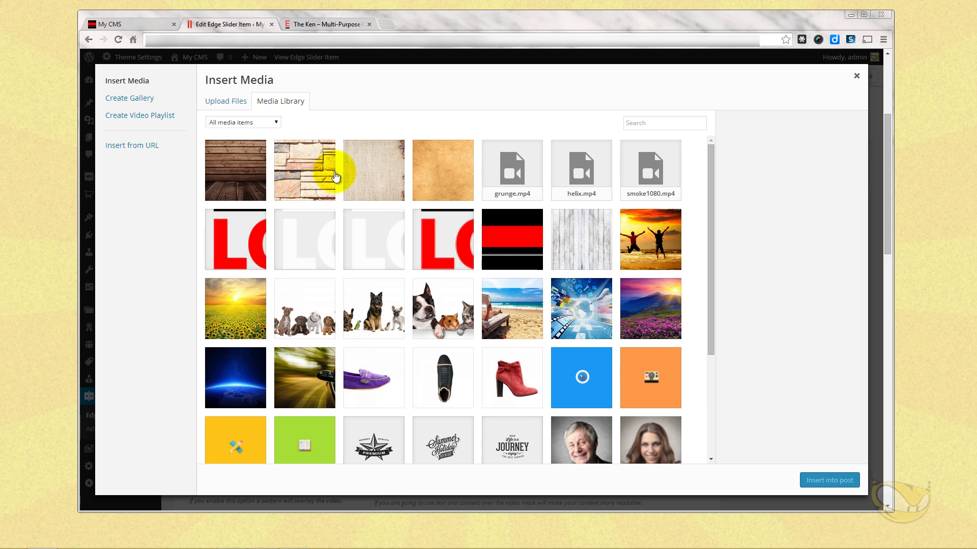
click(377, 178)
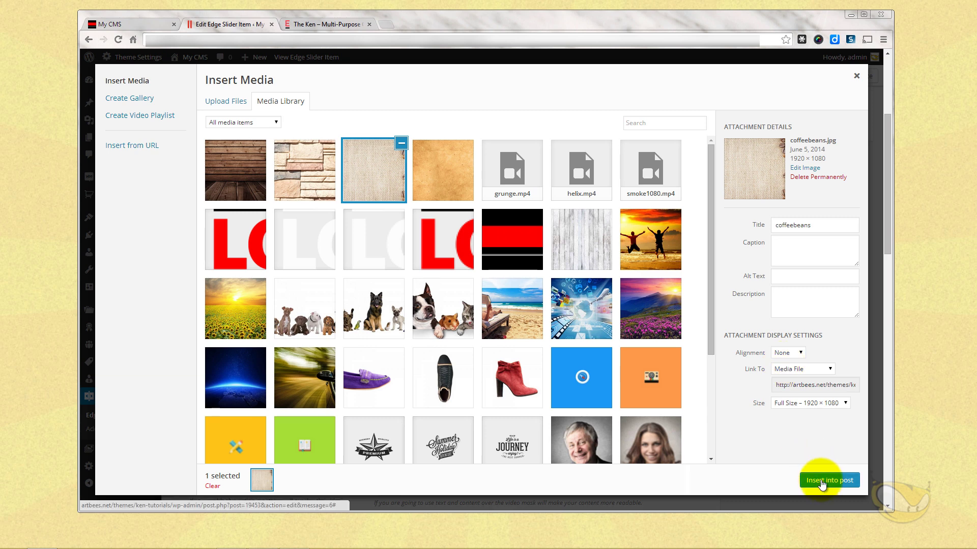
click(783, 371)
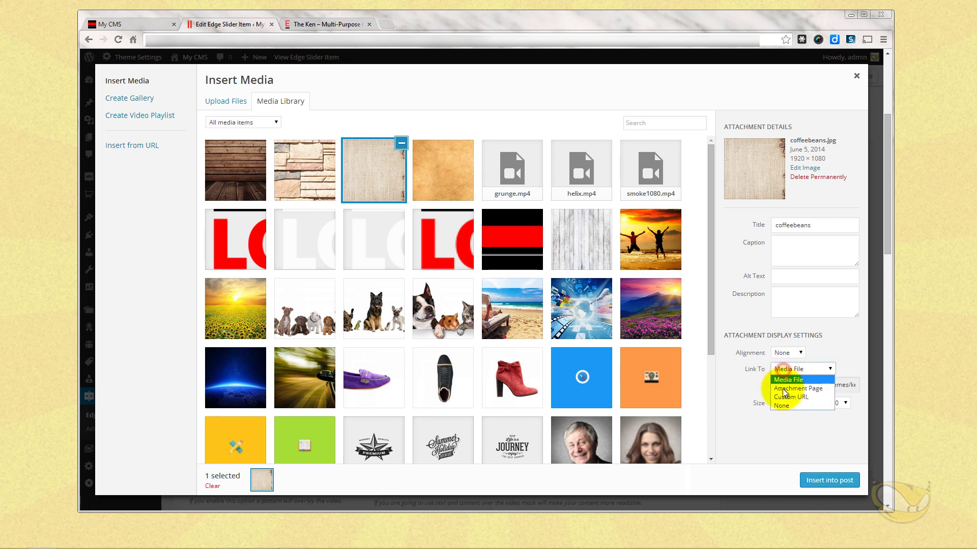
click(783, 405)
click(820, 481)
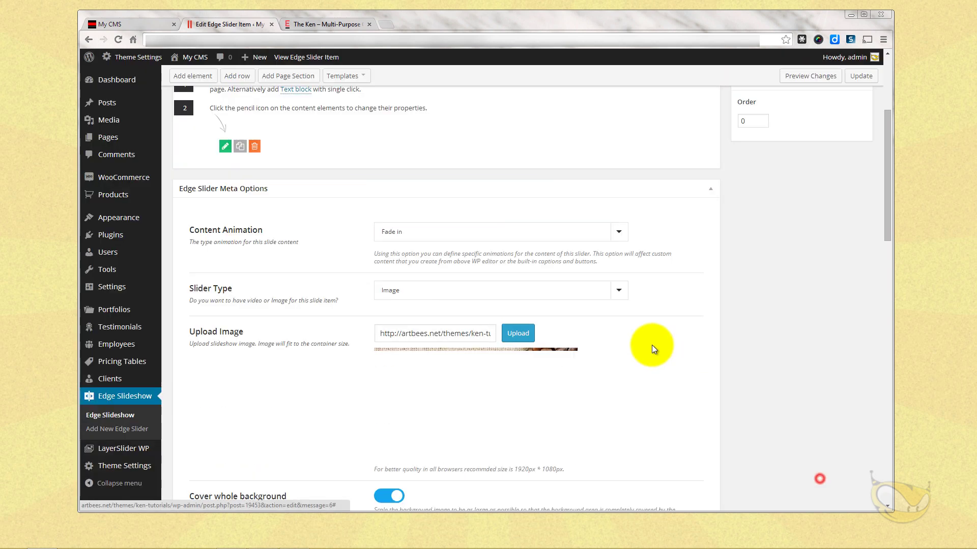
scroll(596, 330, down, 2)
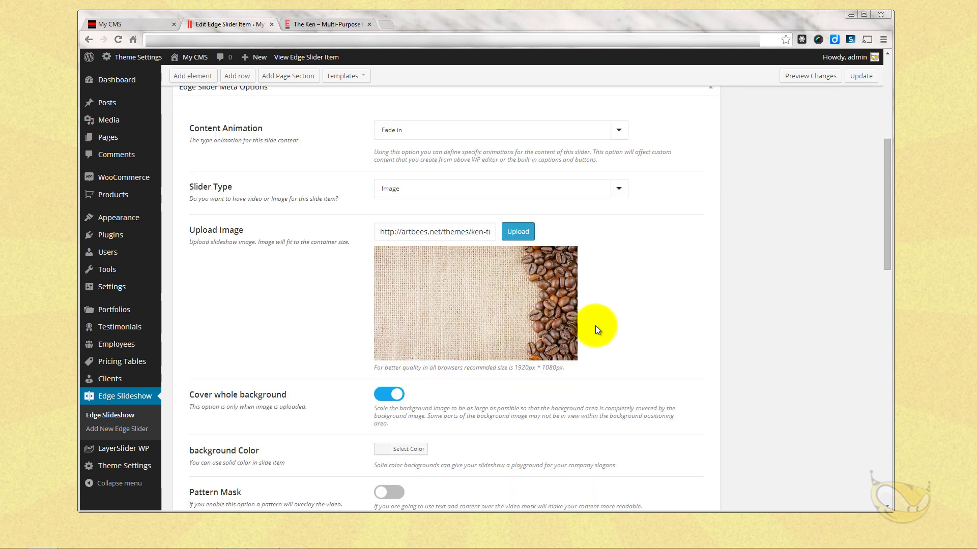
scroll(597, 329, up, 4)
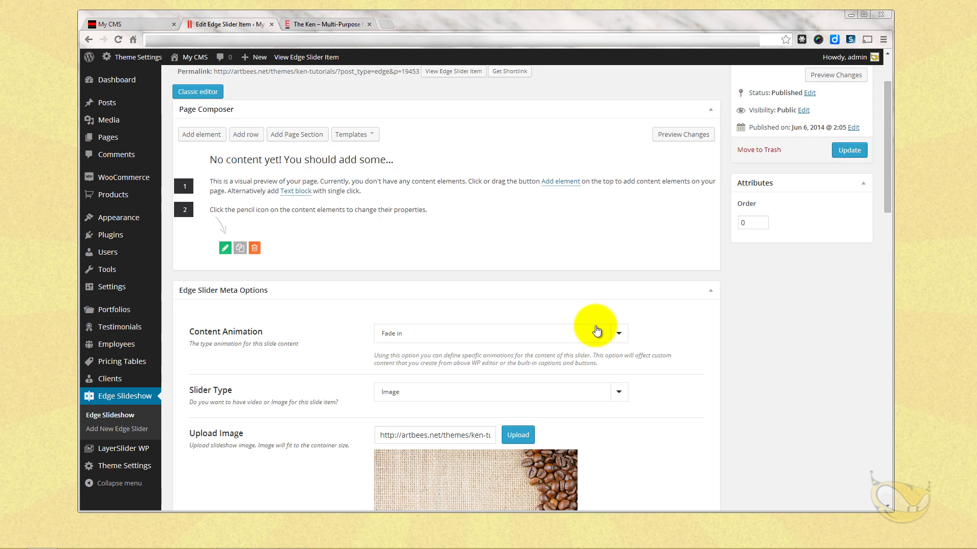
scroll(596, 331, up, 2)
- Copy "THIS IS . THE KEN" from KenRandomText.txt in Notepad++ into the slide's Caption Title
scroll(582, 312, down, 14)
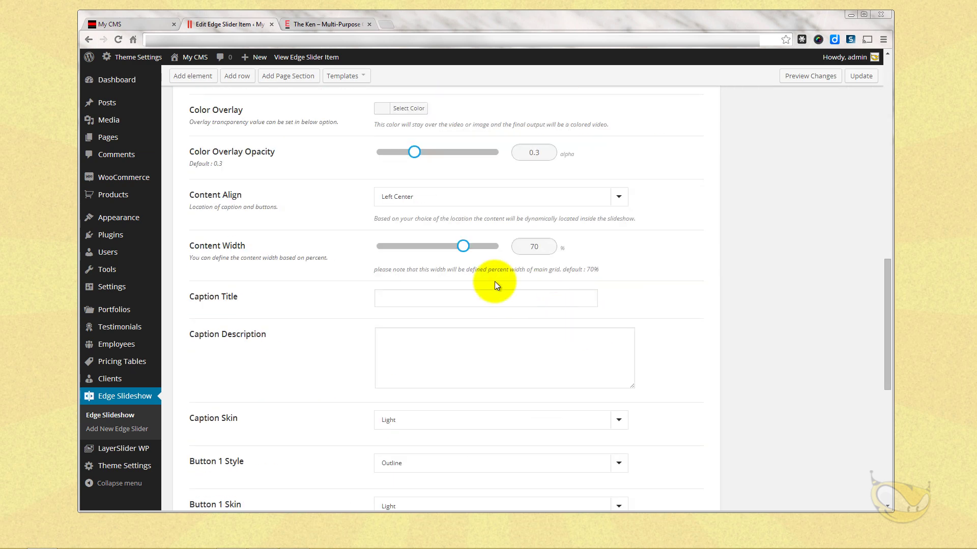
click(487, 297)
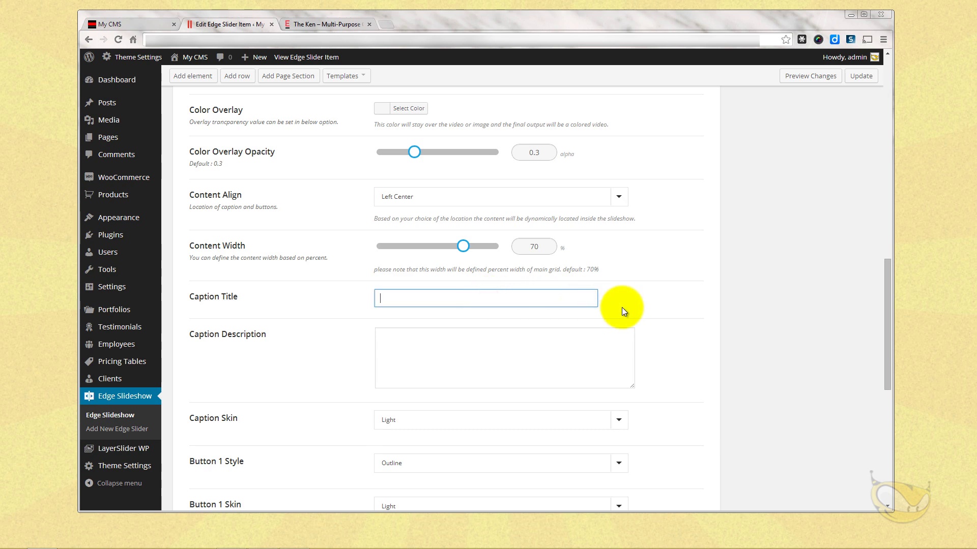
scroll(630, 306, up, 3)
scroll(629, 306, down, 3)
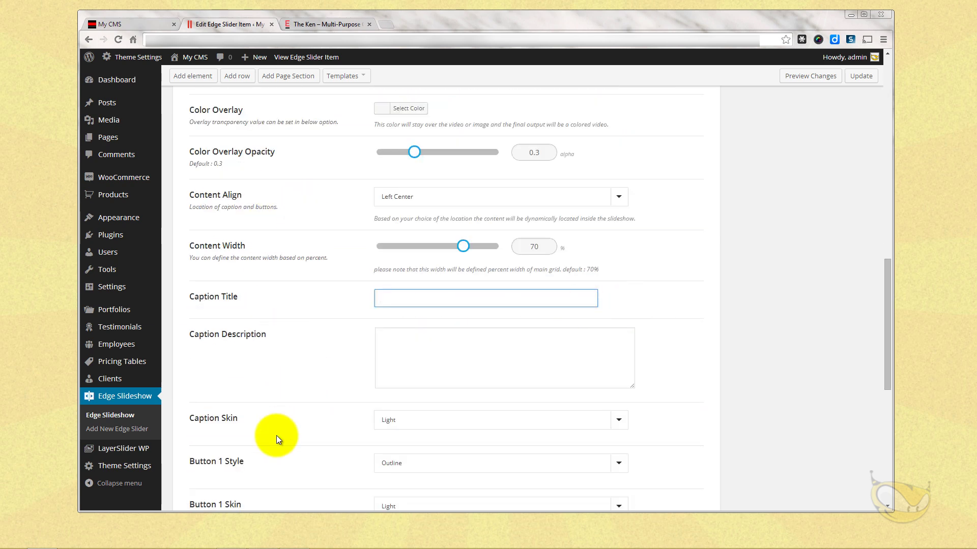
click(230, 539)
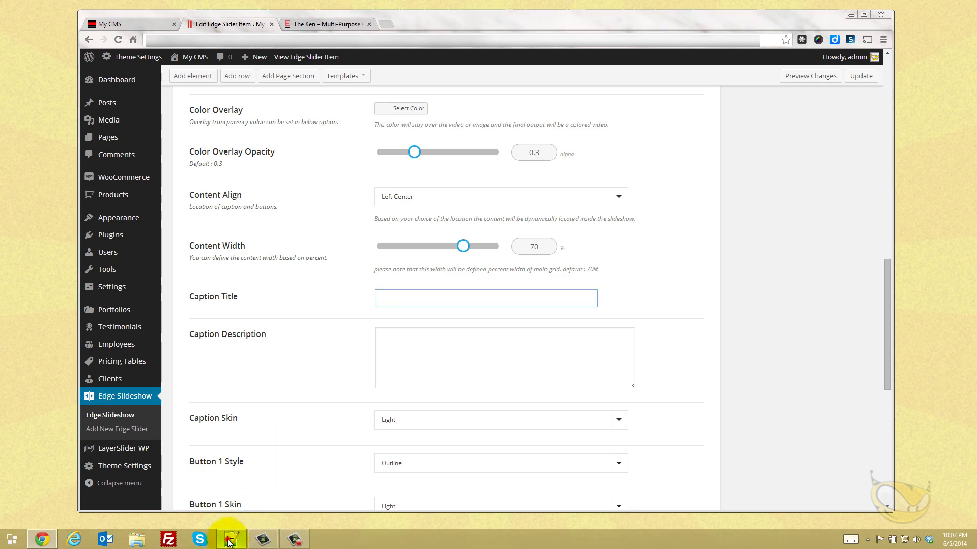
drag(314, 125, 162, 146)
drag(141, 194, 31, 195)
key(ctrl+c)
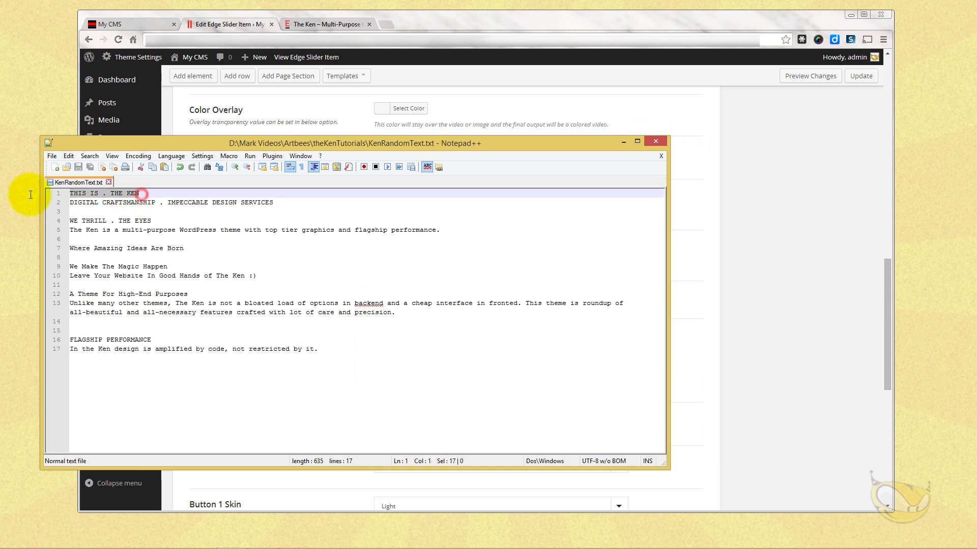
click(230, 24)
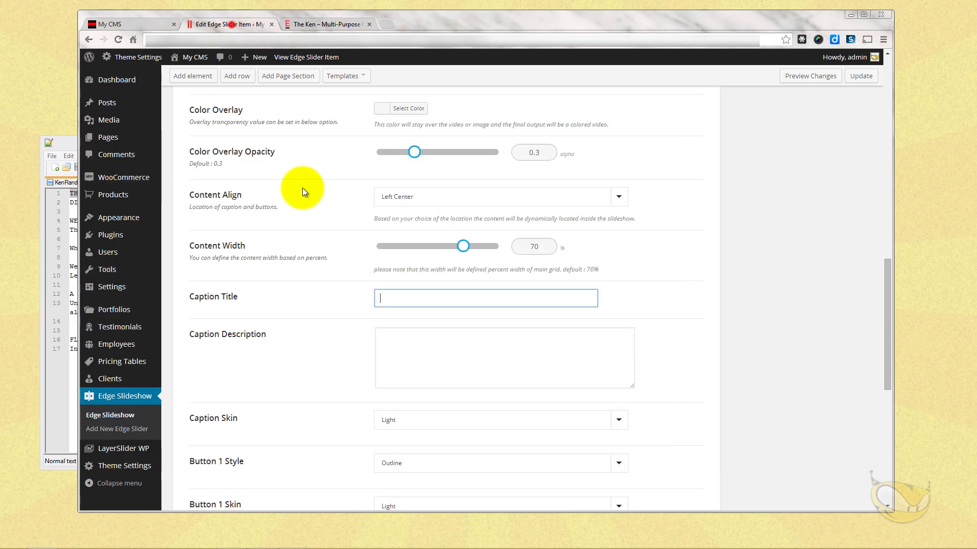
click(406, 298)
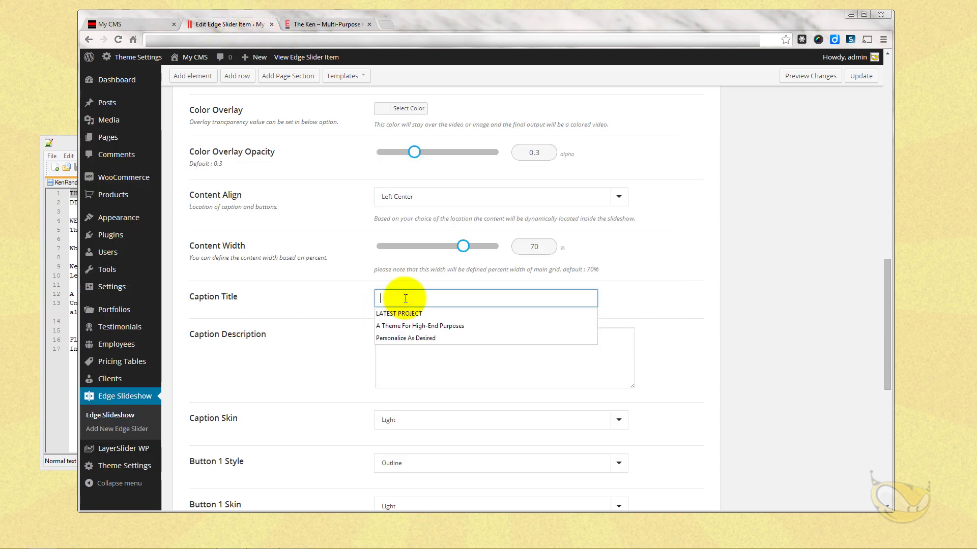
key(ctrl+v)
- Copy "DIGITAL CRAFTSMANSHIP . IMPECCABLE DESIGN SERVICES" from KenRandomText.txt in Notepad++ into the slide's Caption Description
click(65, 142)
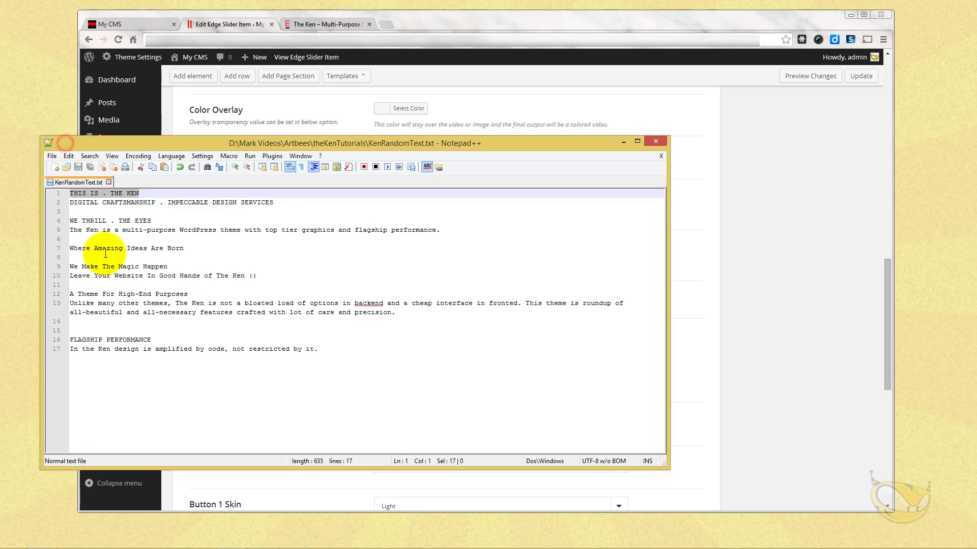
drag(71, 202, 282, 202)
key(ctrl+c)
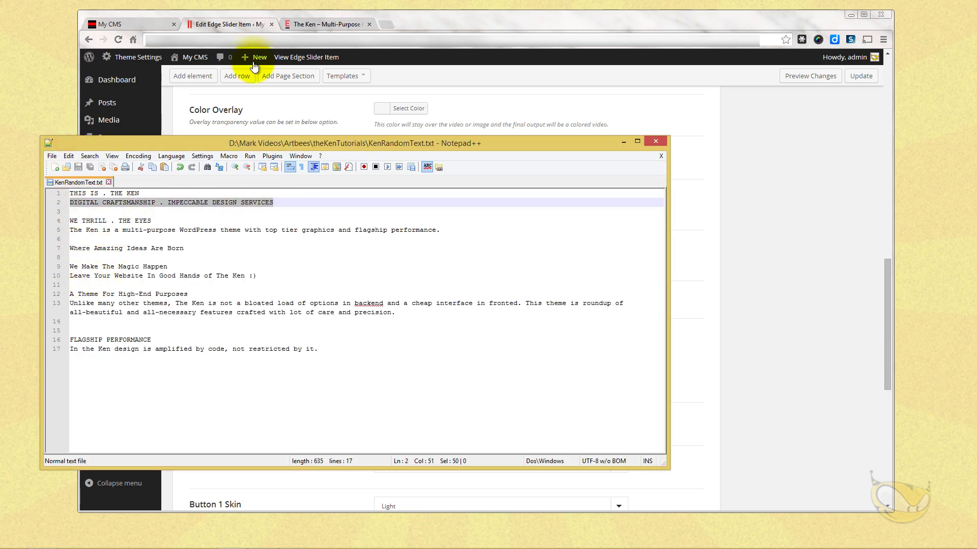
click(237, 26)
click(428, 339)
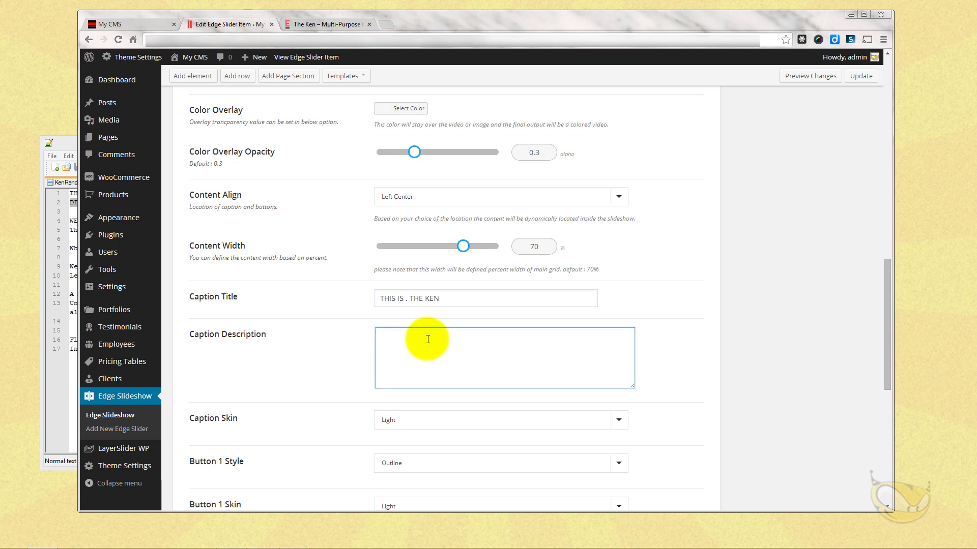
key(ctrl+v)
- Set the Caption Skin, Button 1 Skin and Button 2 Skin of the slide to Dark
scroll(465, 341, down, 2)
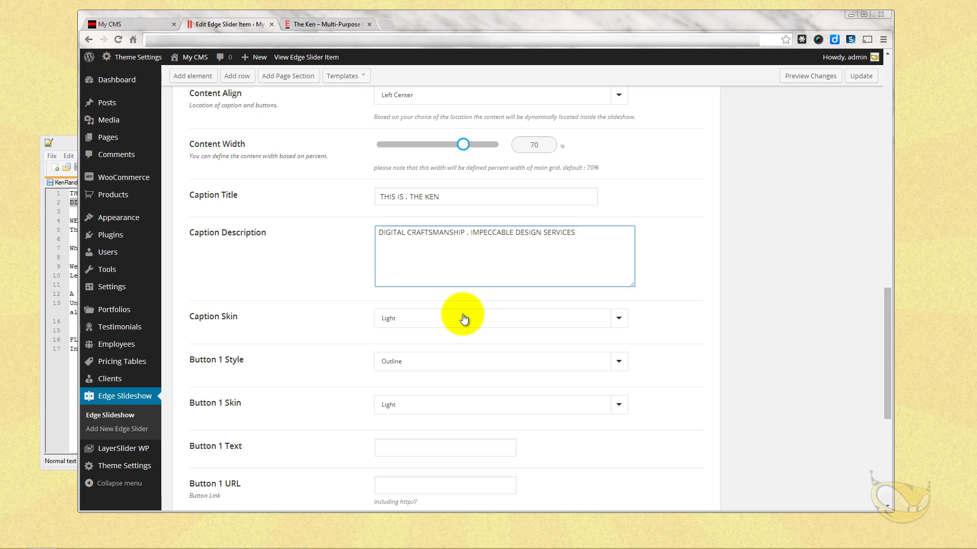
click(464, 318)
click(453, 350)
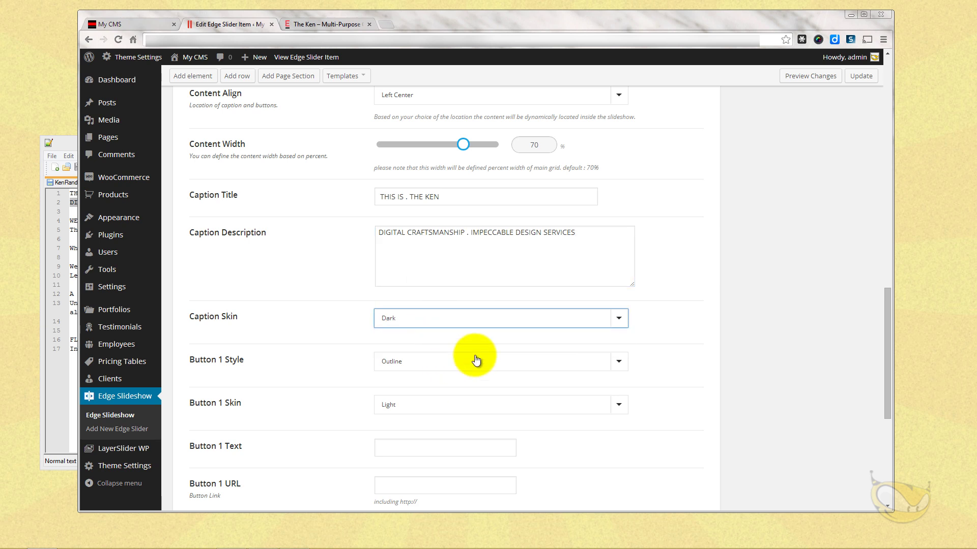
click(449, 403)
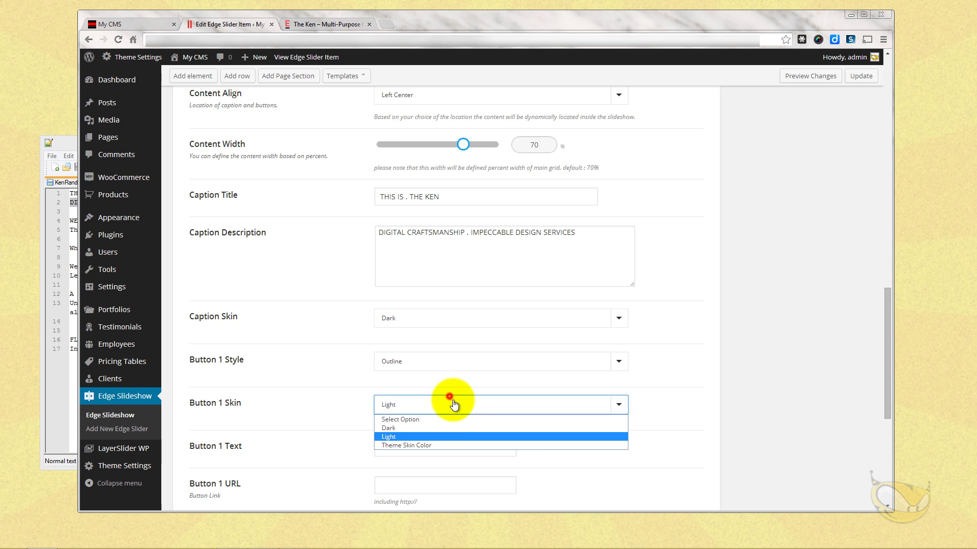
click(439, 429)
scroll(442, 431, down, 2)
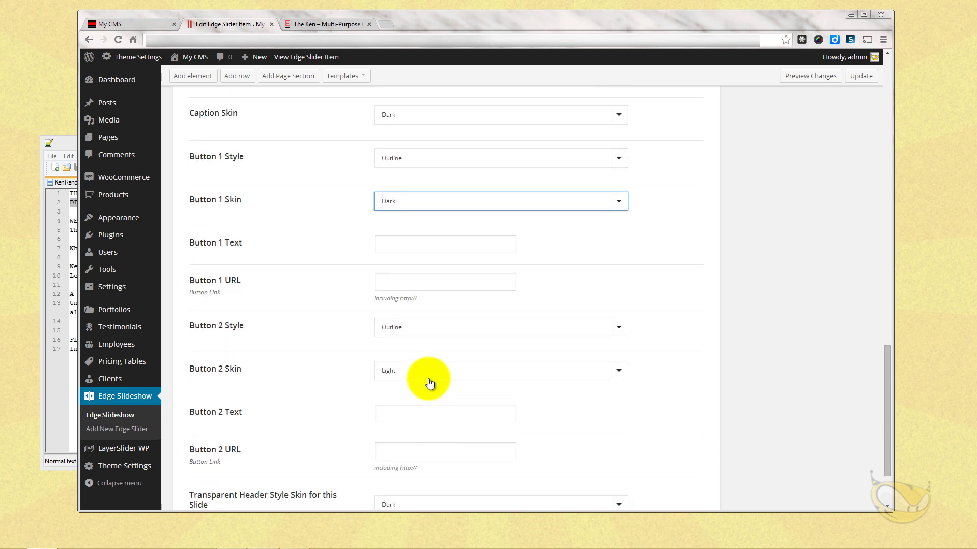
click(439, 369)
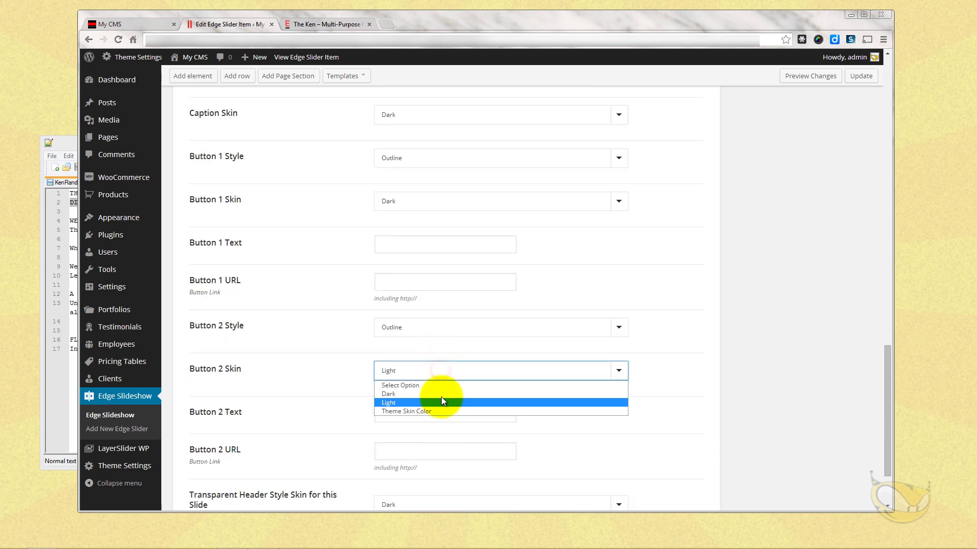
click(441, 397)
scroll(446, 390, down, 2)
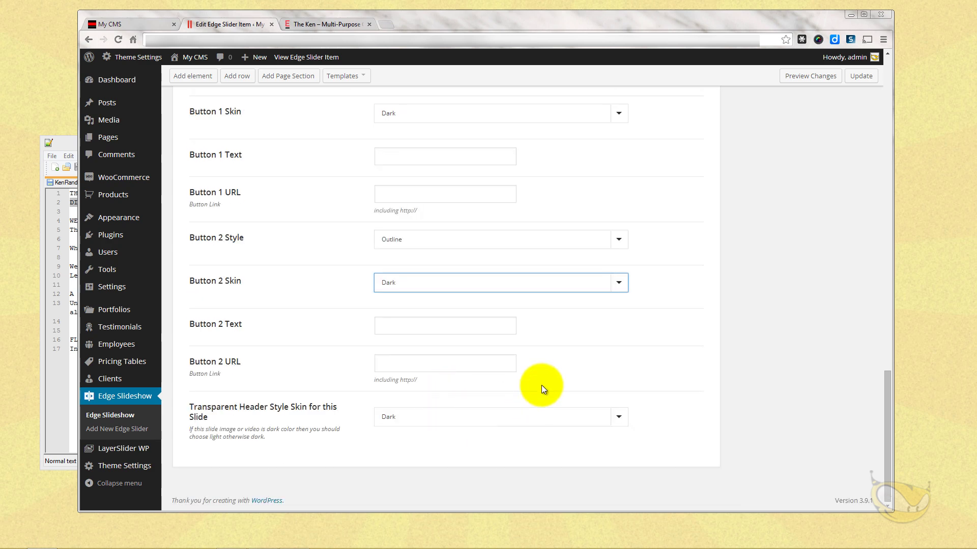
- Review the slide's caption, button and header options and update the slider item
scroll(575, 396, up, 20)
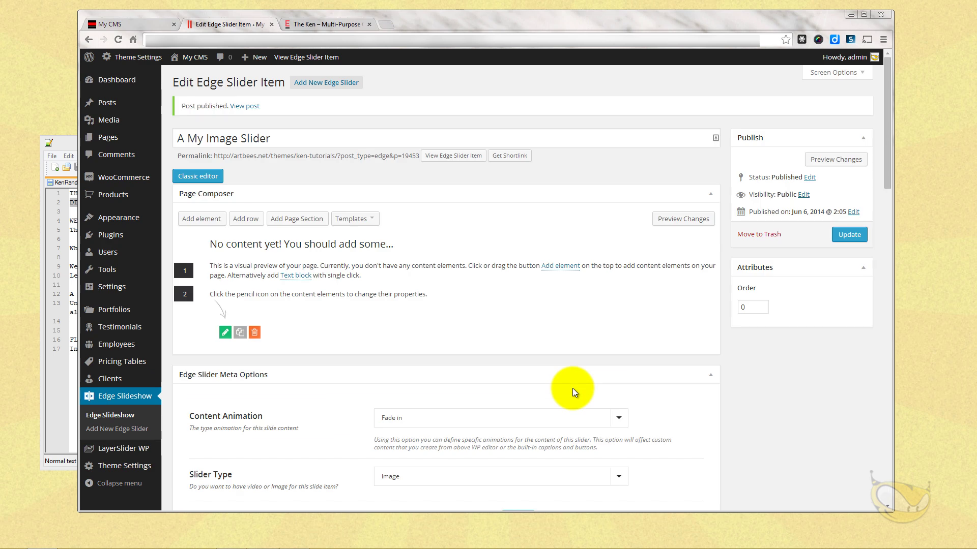
scroll(497, 355, down, 10)
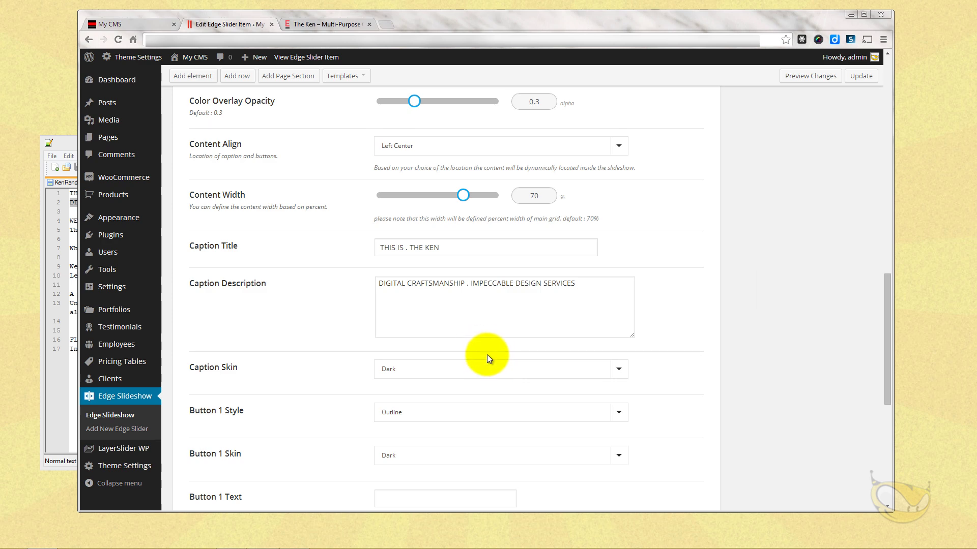
scroll(487, 355, down, 5)
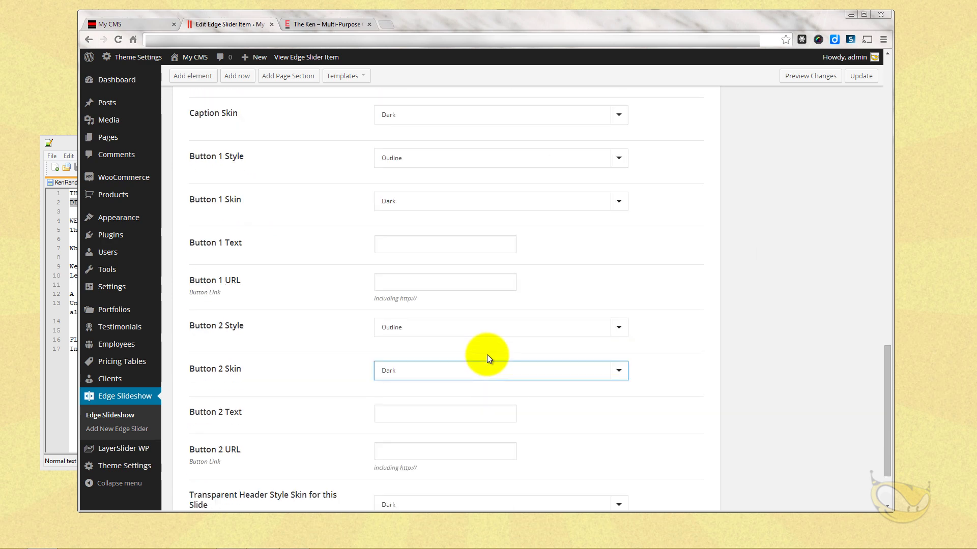
scroll(488, 356, down, 2)
scroll(497, 394, up, 4)
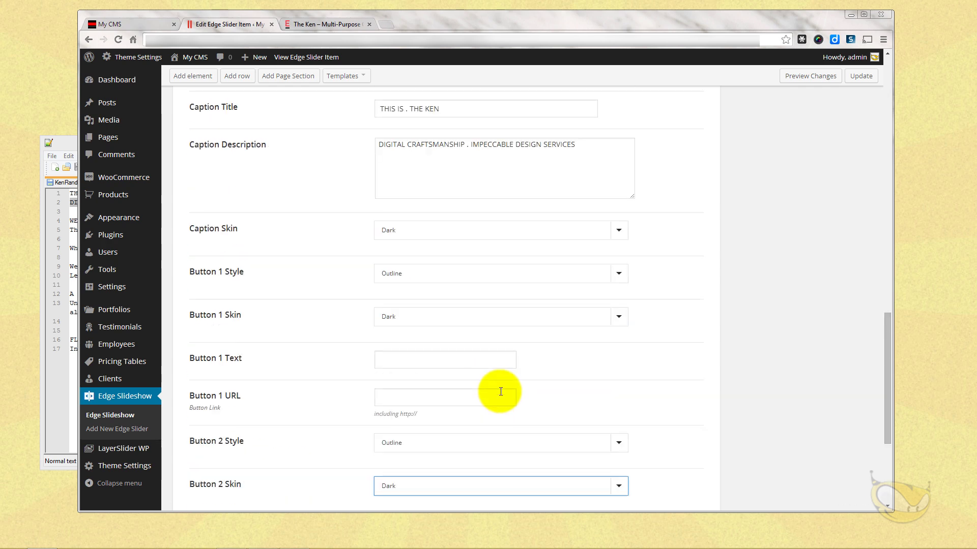
scroll(532, 366, up, 15)
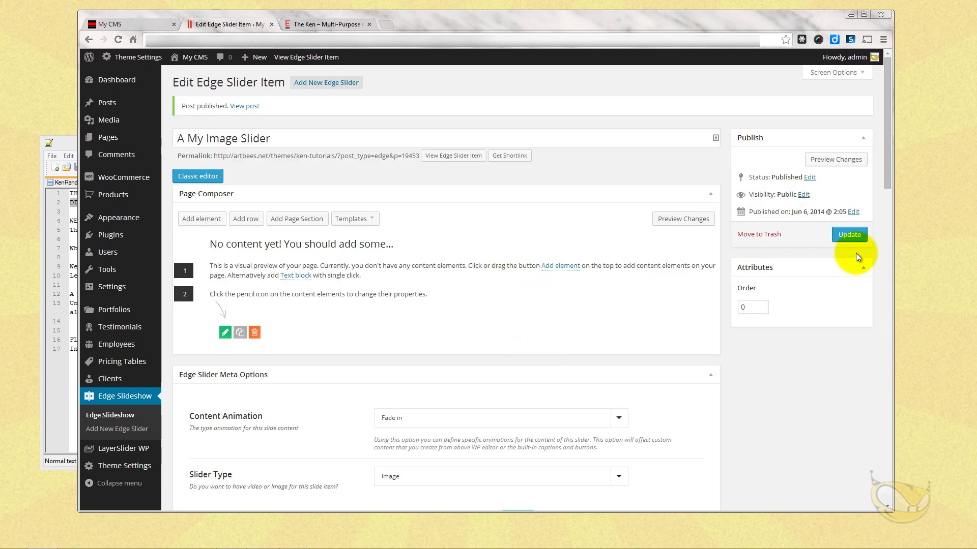
click(848, 236)
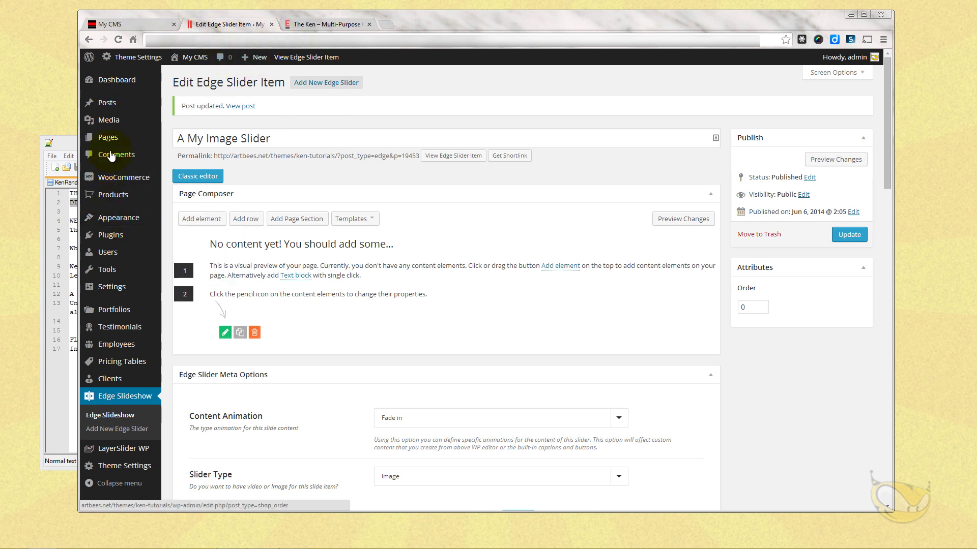
- Open the "A New Home" page for editing in a new browser tab
mouse_move(105, 136)
right_click(181, 140)
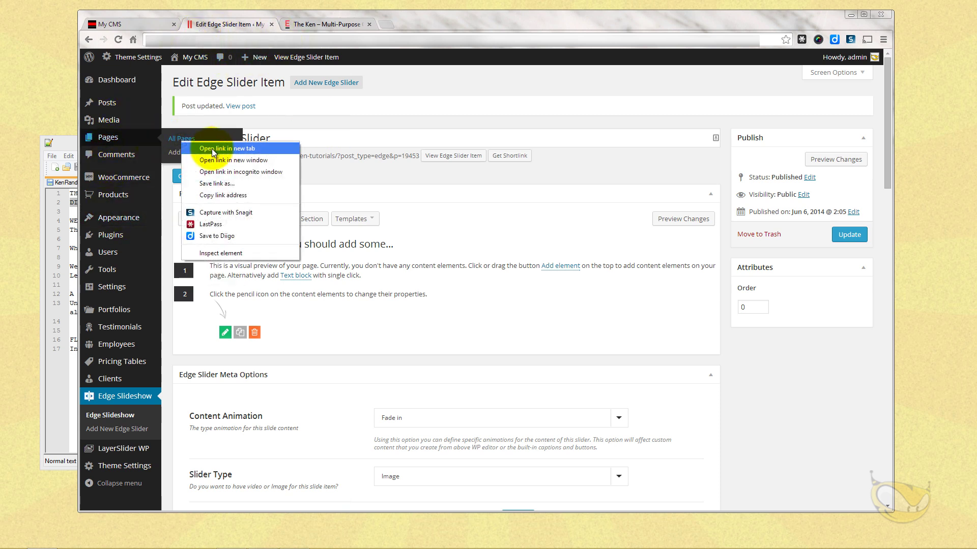
click(209, 149)
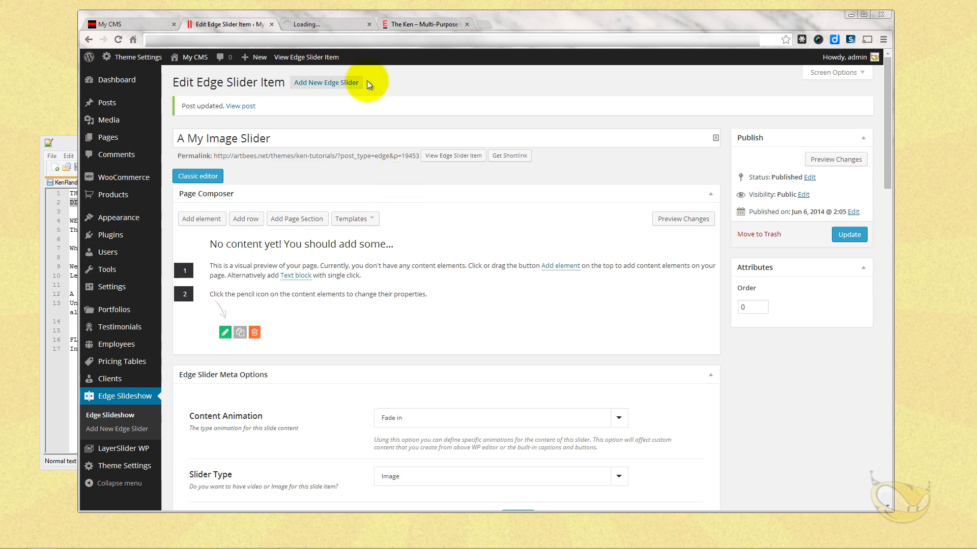
click(326, 26)
click(224, 160)
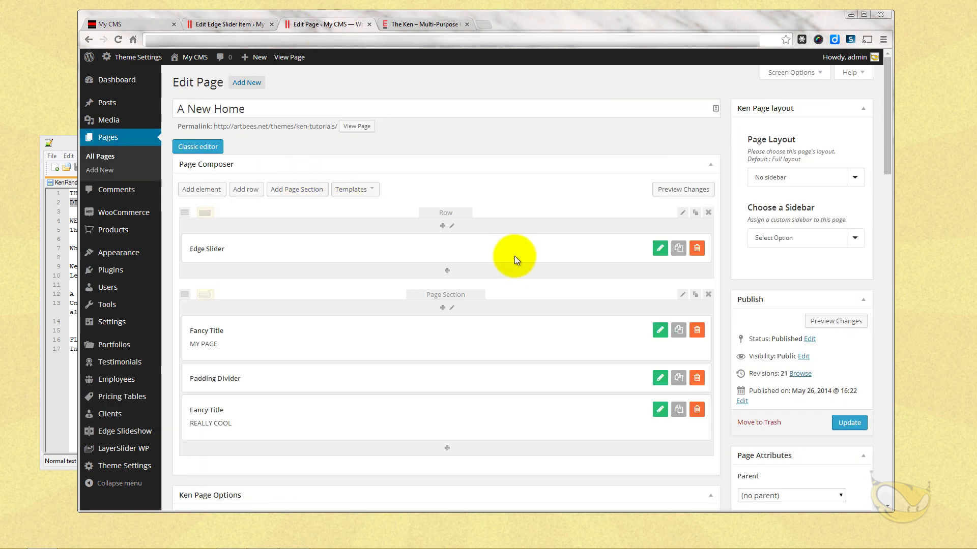
scroll(514, 256, down, 2)
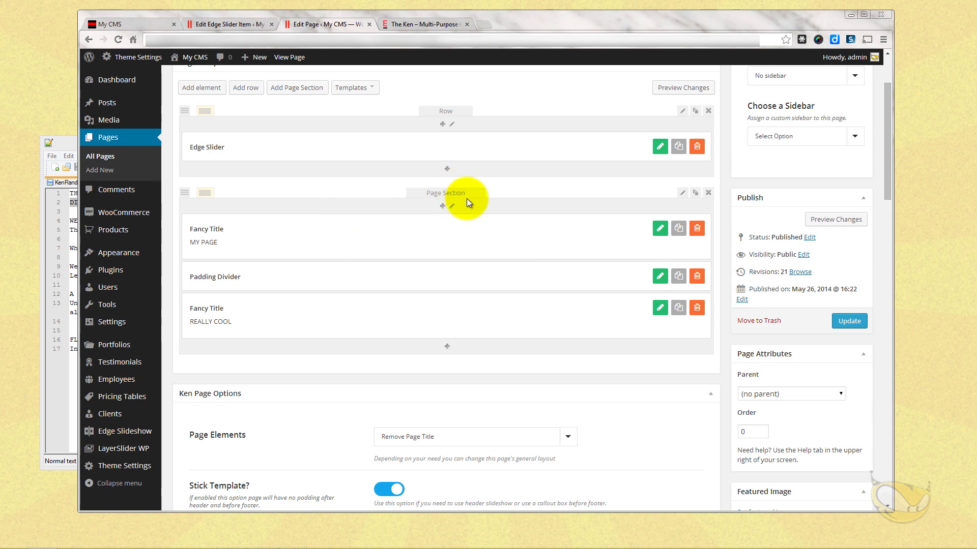
- Delete the page section containing the two Fancy Titles below the Edge Slider from the home page and update the page
click(136, 28)
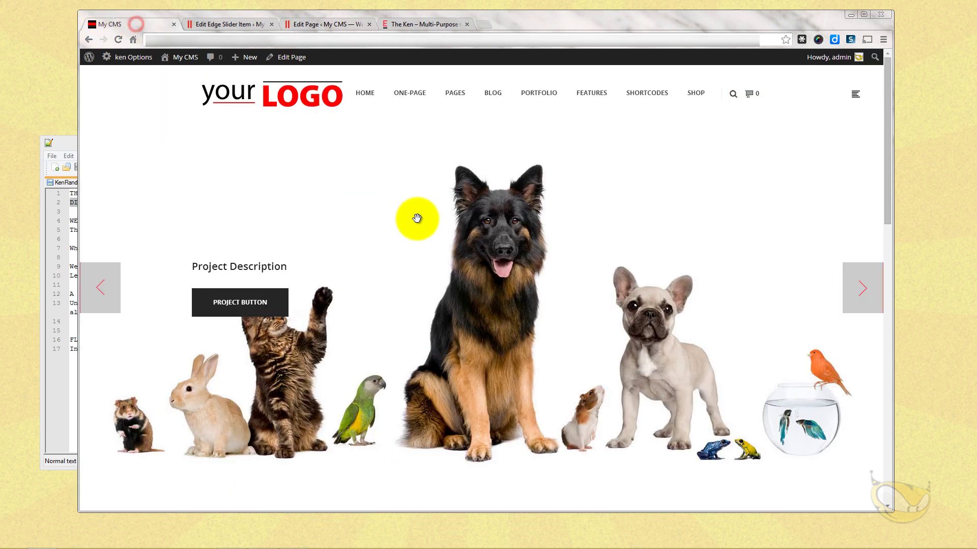
scroll(414, 218, down, 10)
scroll(490, 266, up, 7)
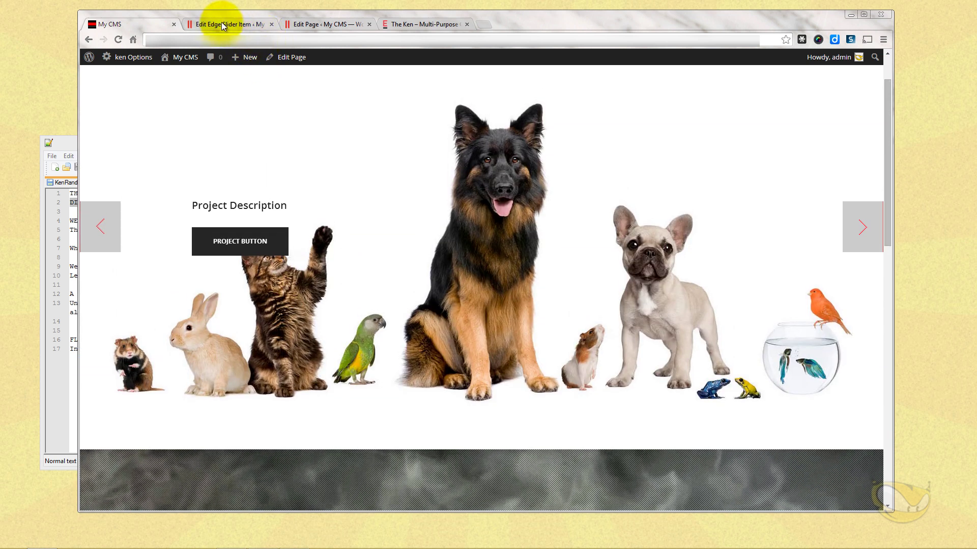
click(222, 24)
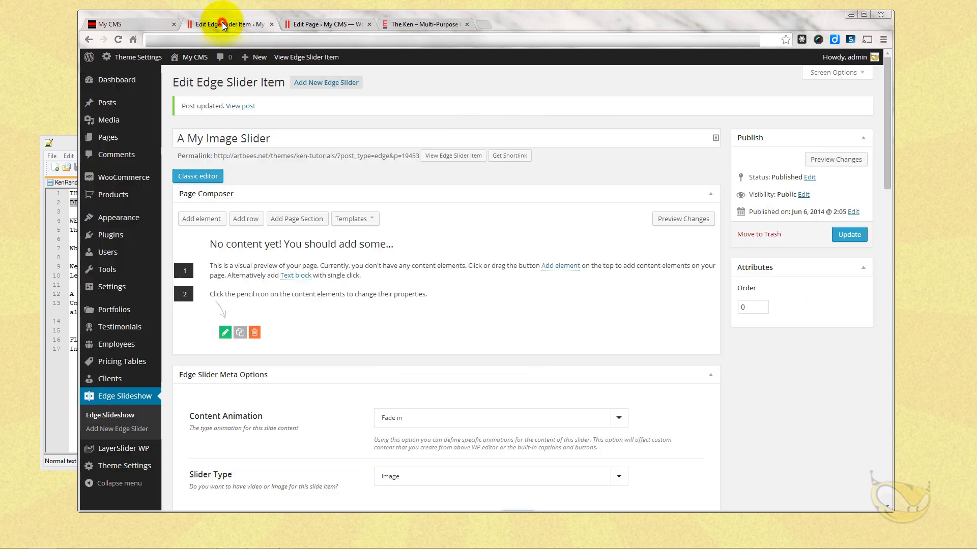
click(312, 24)
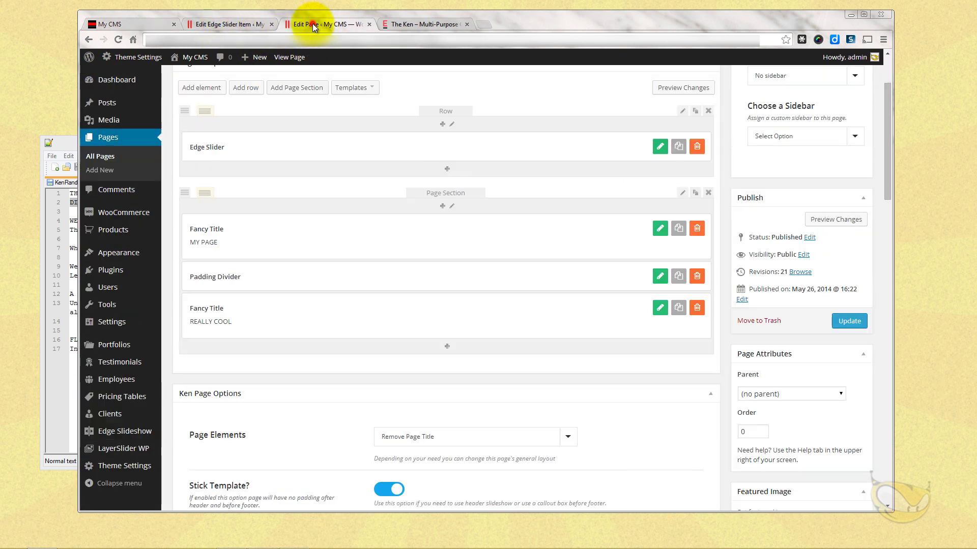
click(709, 192)
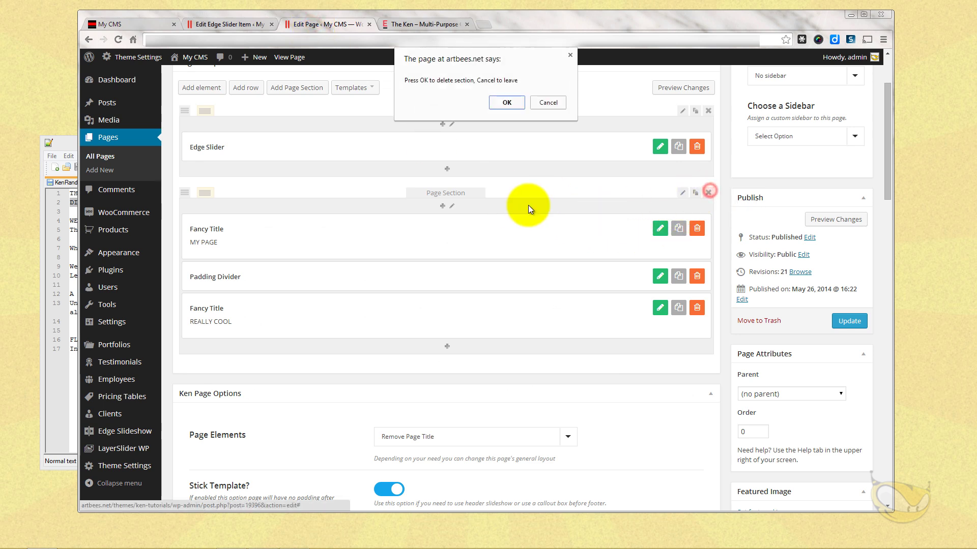
click(508, 103)
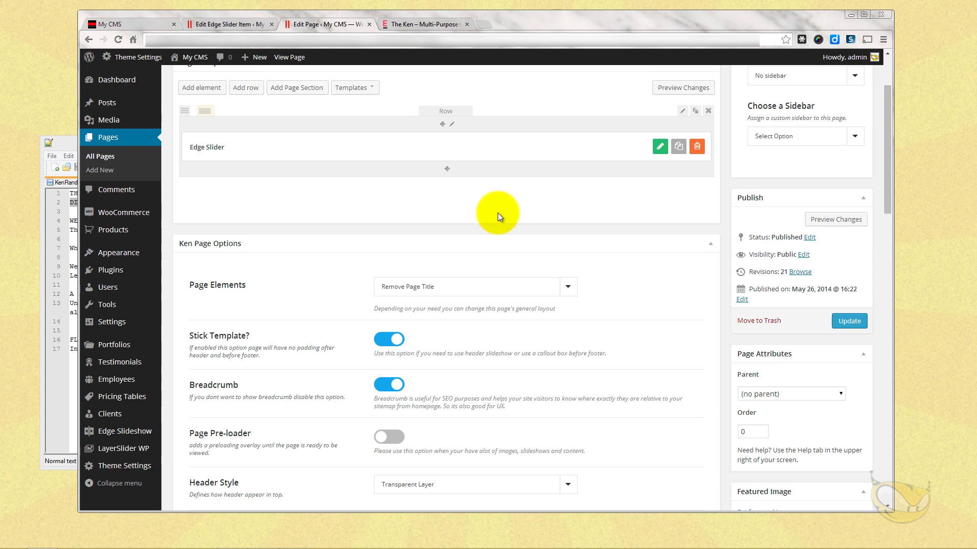
scroll(498, 213, up, 2)
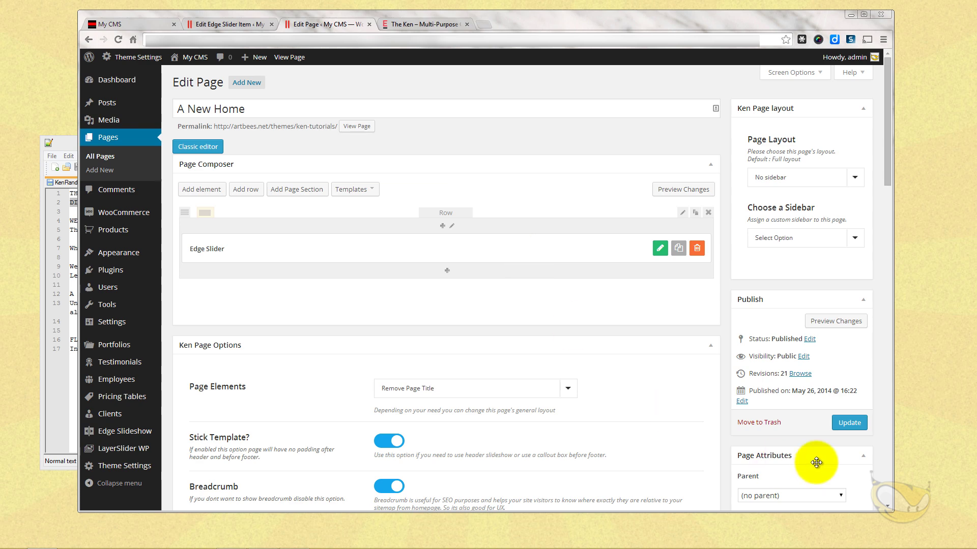
click(846, 422)
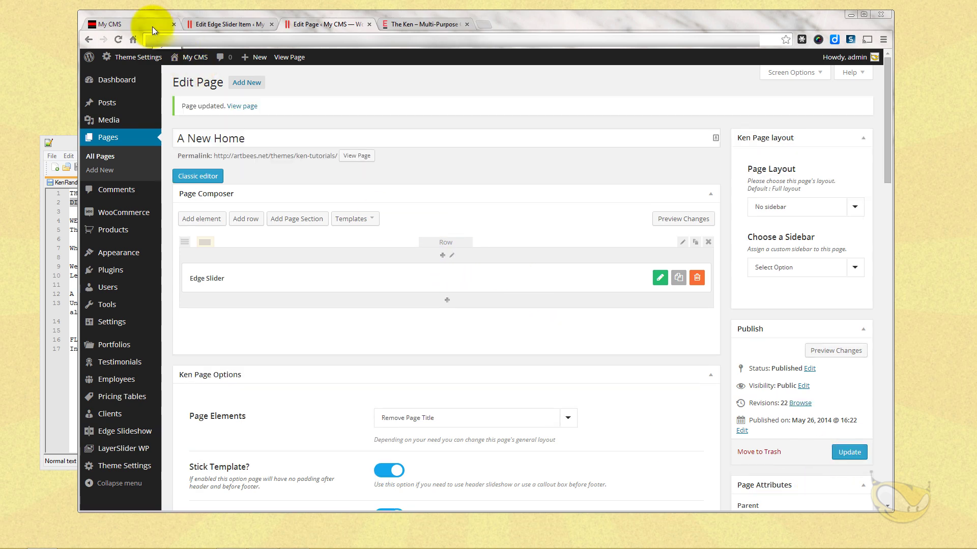
- Reload the live home page and examine the header, the slider and the content below it
click(152, 26)
click(118, 39)
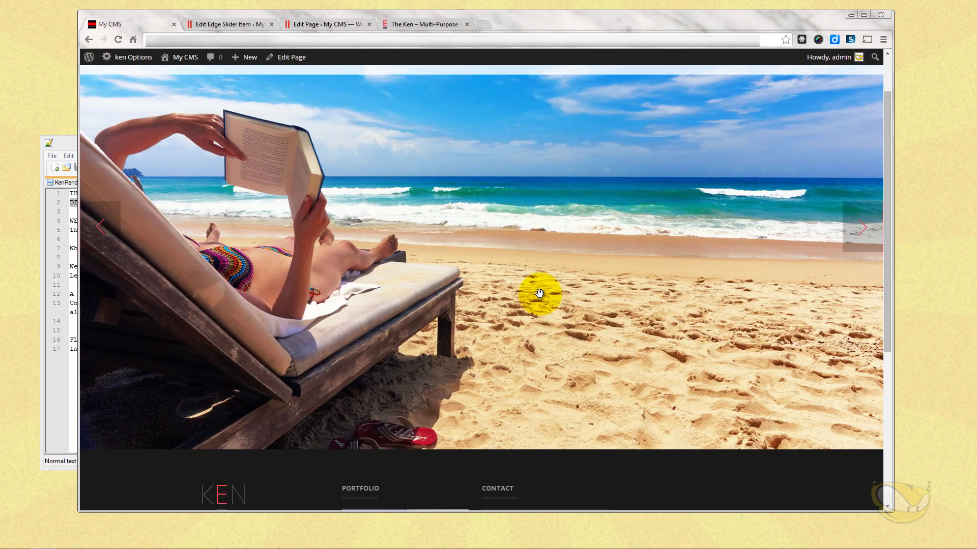
scroll(539, 293, down, 5)
scroll(539, 293, up, 5)
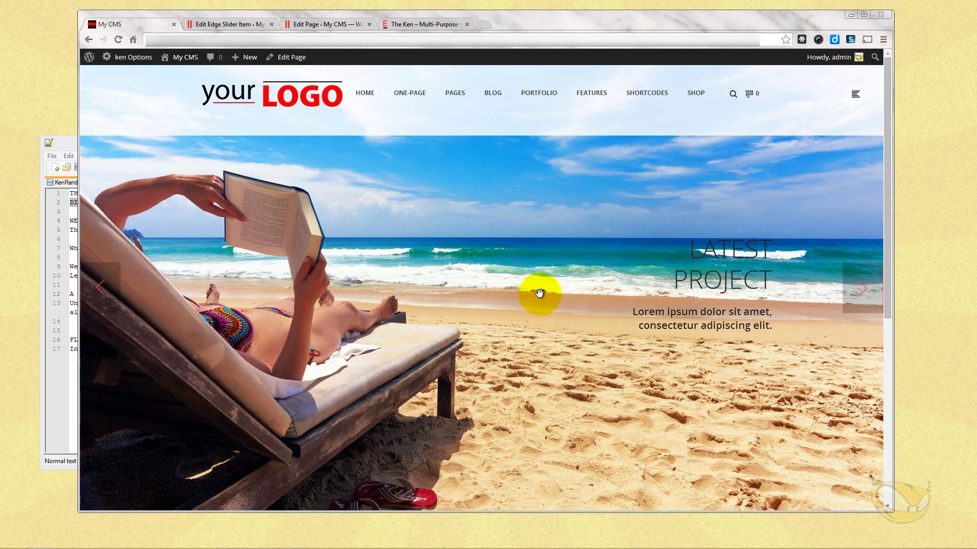
scroll(539, 294, down, 2)
scroll(539, 294, down, 1)
scroll(540, 293, up, 2)
scroll(539, 294, down, 5)
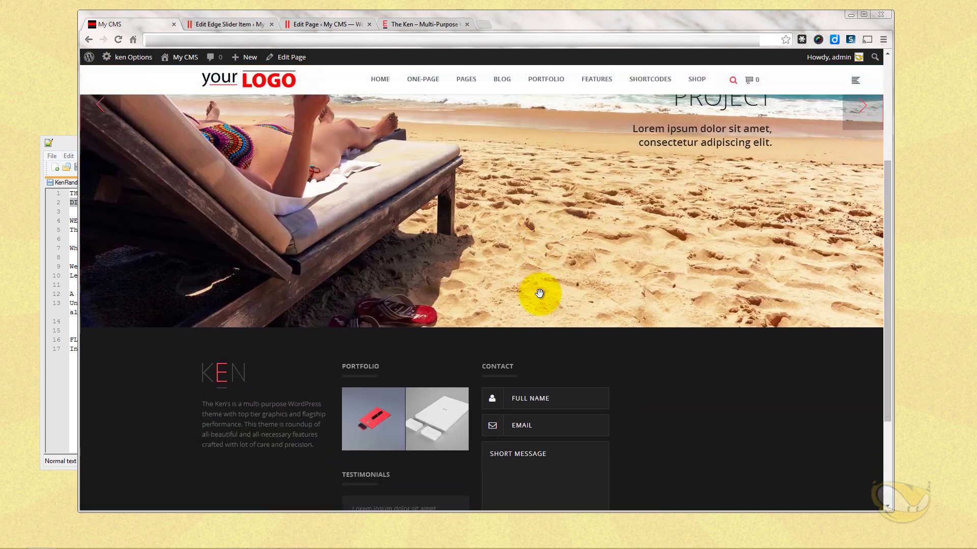
scroll(541, 294, up, 5)
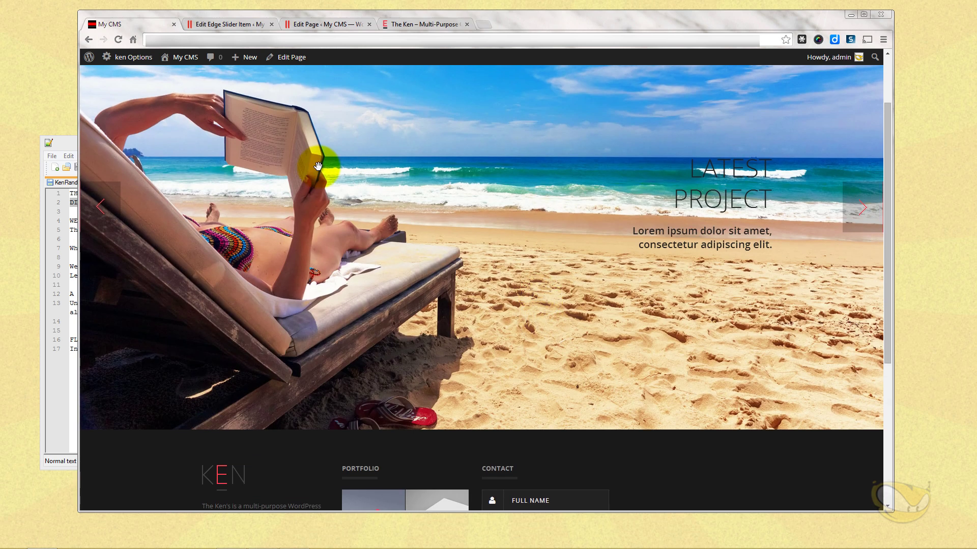
- Add a new row below the Edge Slider row of the home page and enable its Fullwidth Row option
click(306, 24)
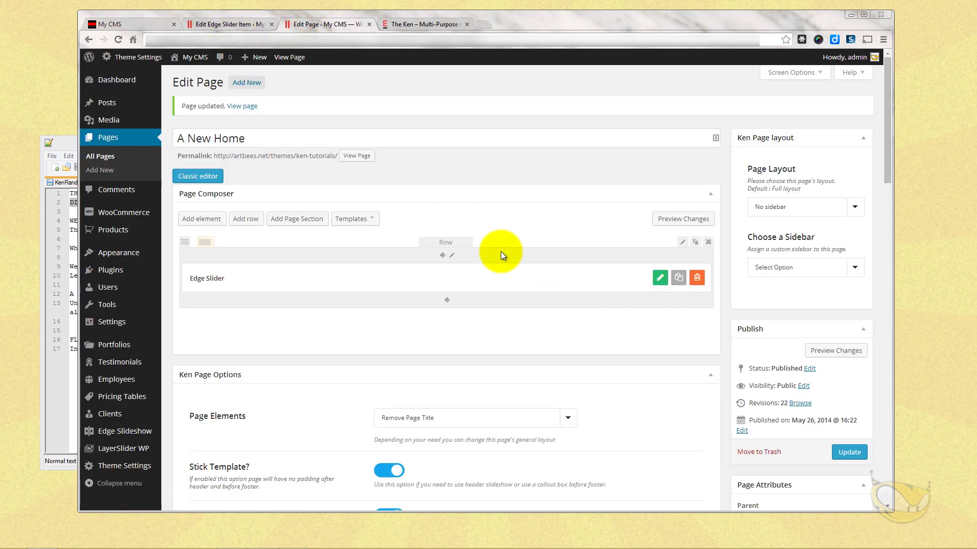
click(242, 222)
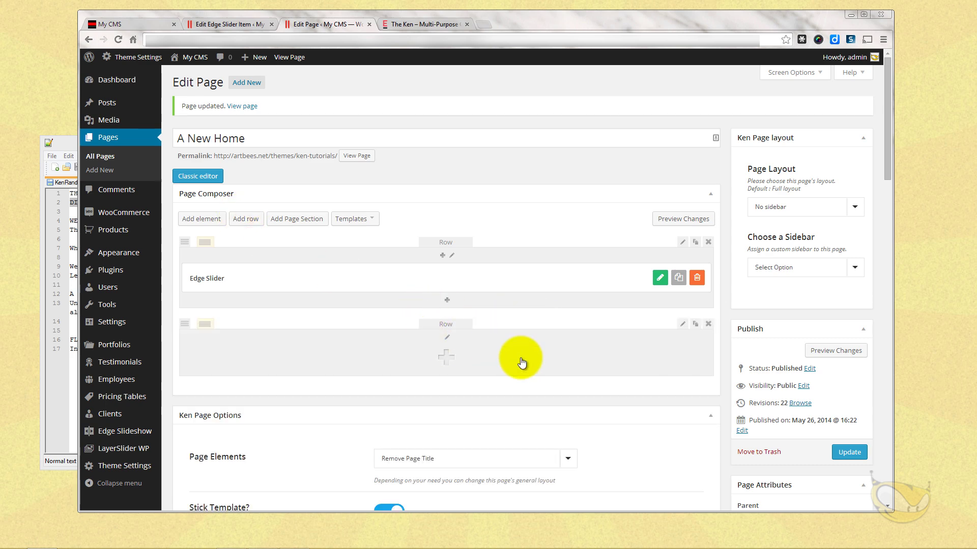
click(681, 326)
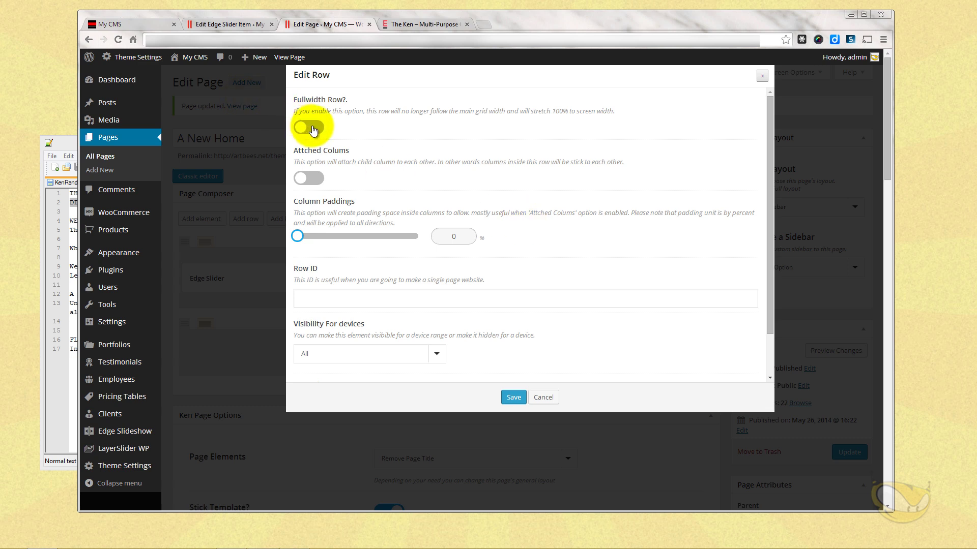
click(315, 130)
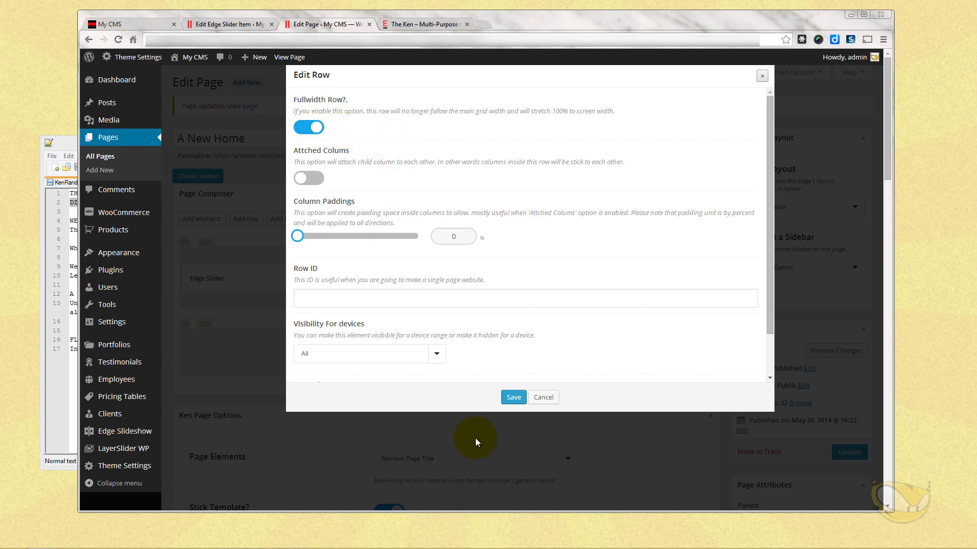
scroll(468, 359, down, 2)
scroll(460, 348, up, 2)
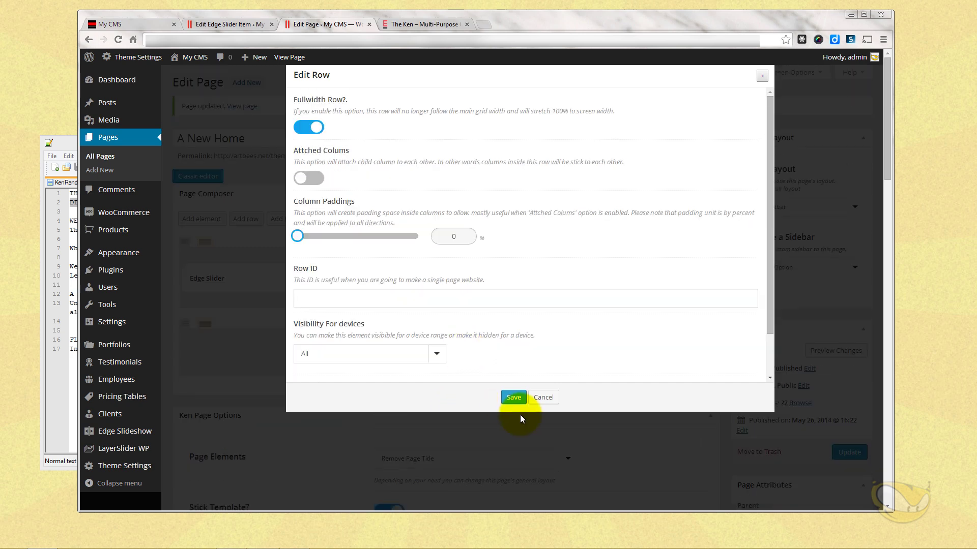
click(514, 397)
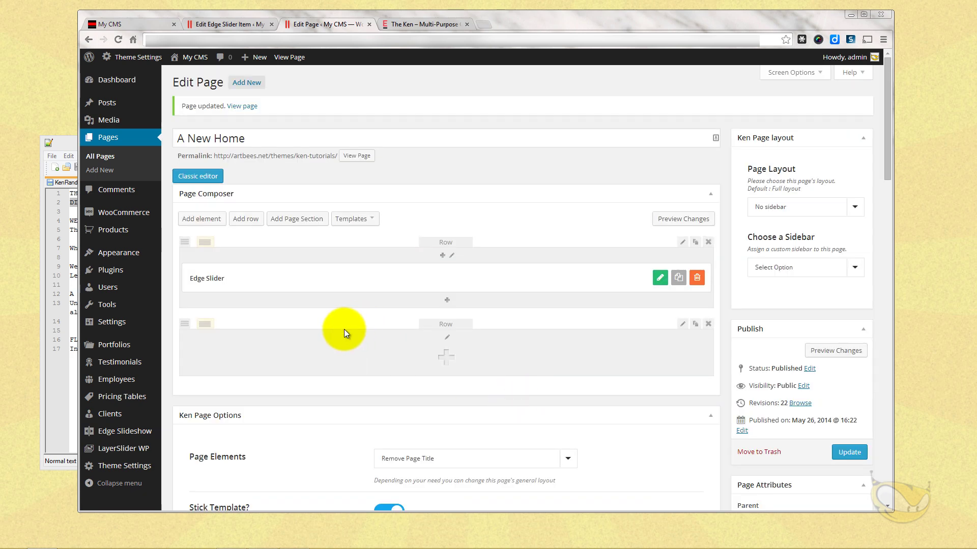
- Add an Edge Slider element to the new empty row
click(445, 357)
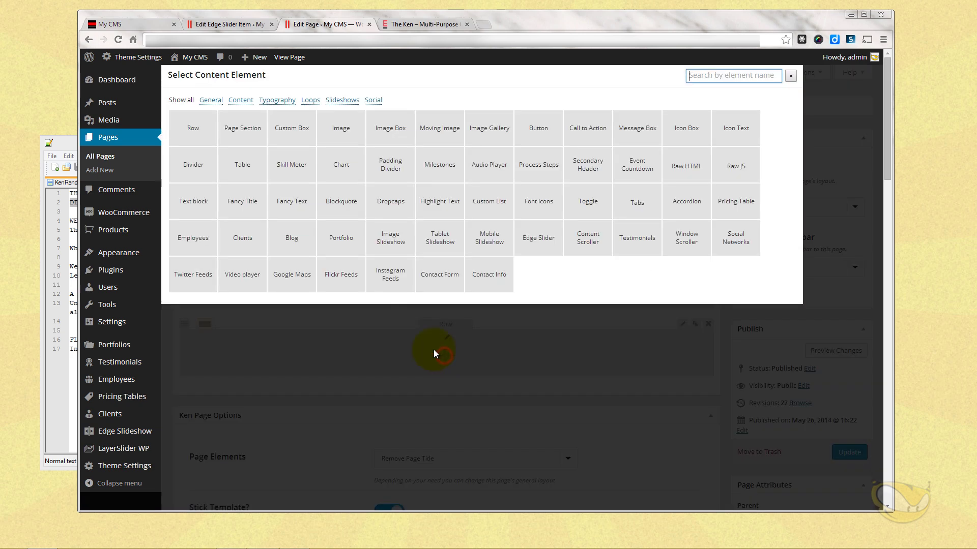
click(717, 79)
text(eg)
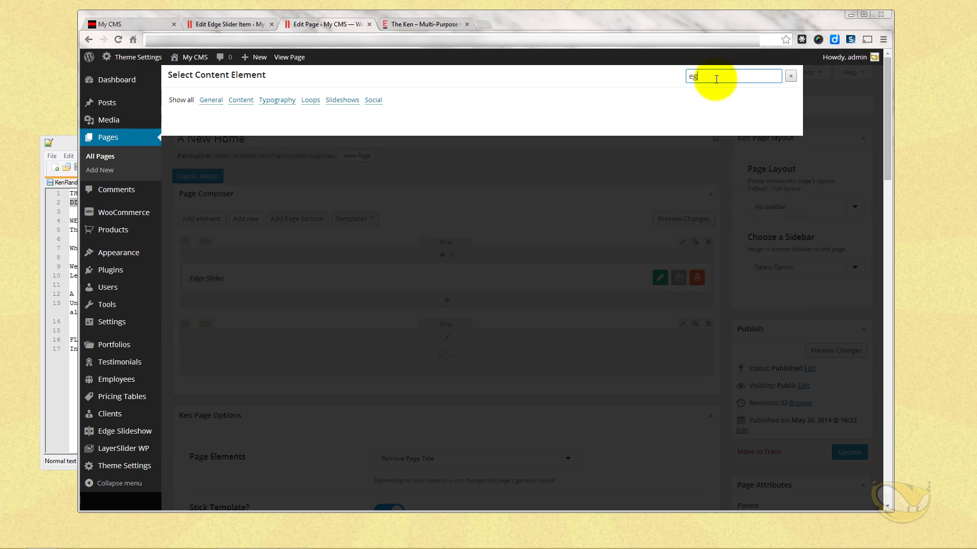
text(d)
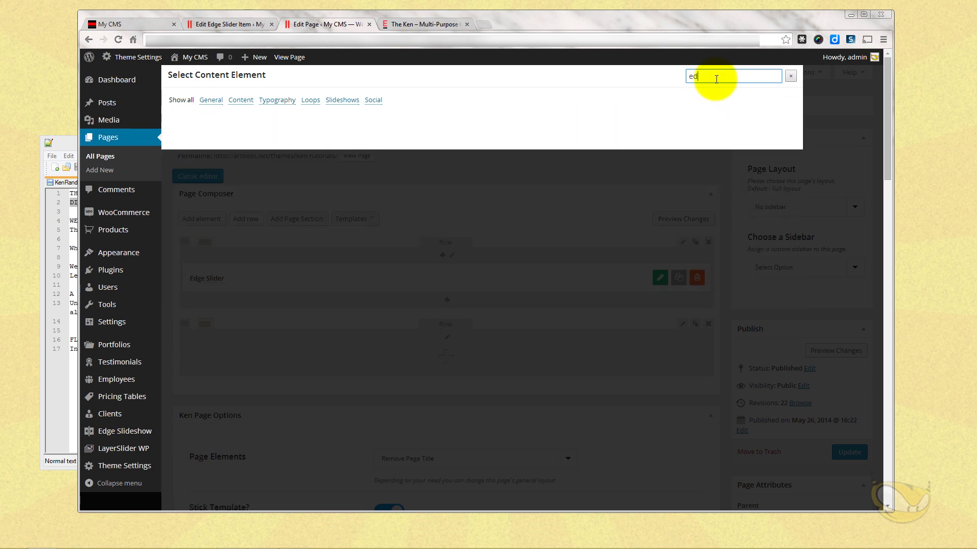
click(196, 136)
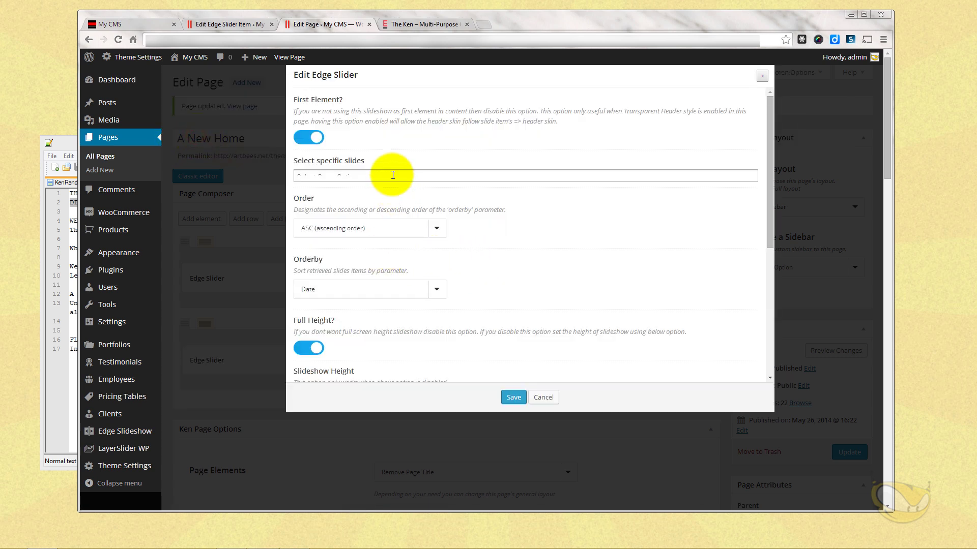
- Restrict the new Edge Slider to the "A My Image Slider" slide, disable its Full Height option and save the element
click(392, 175)
click(348, 189)
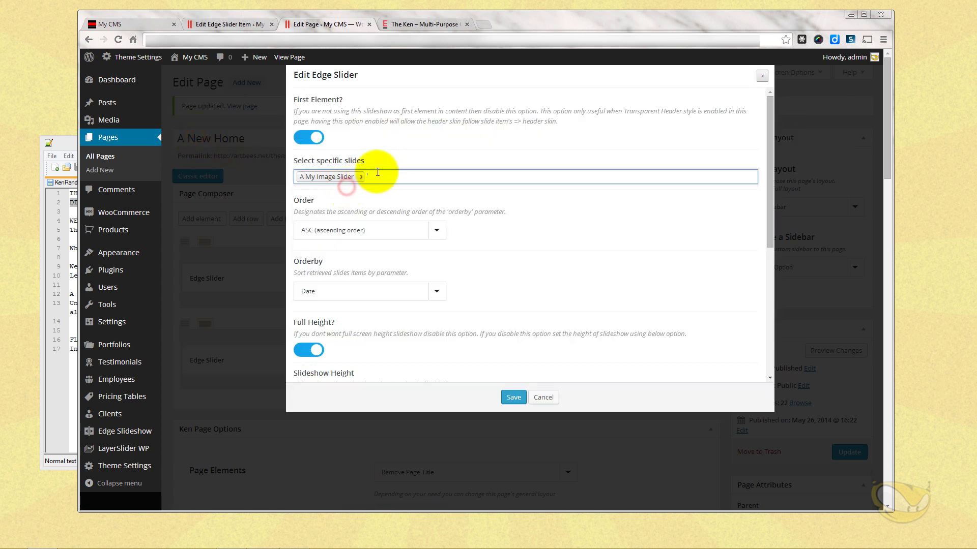
scroll(505, 324, down, 2)
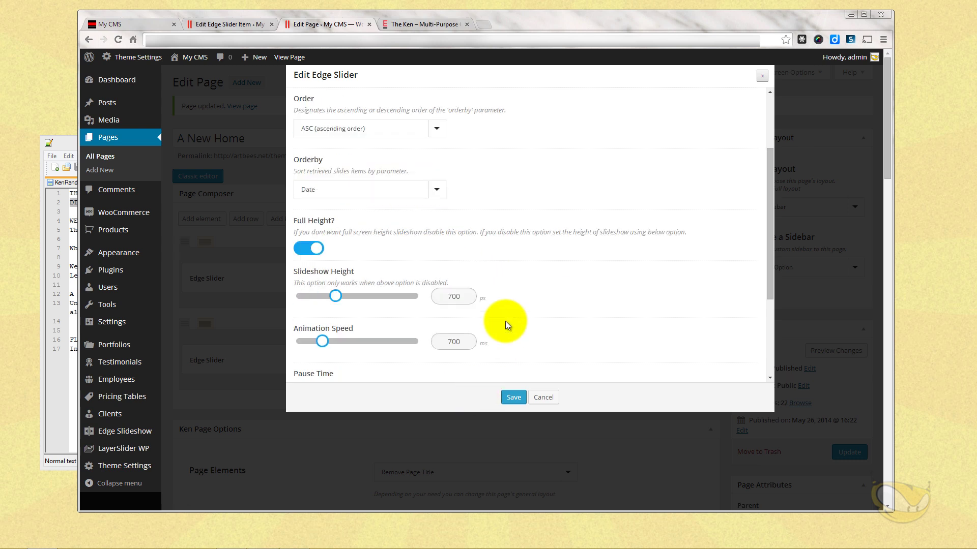
click(302, 250)
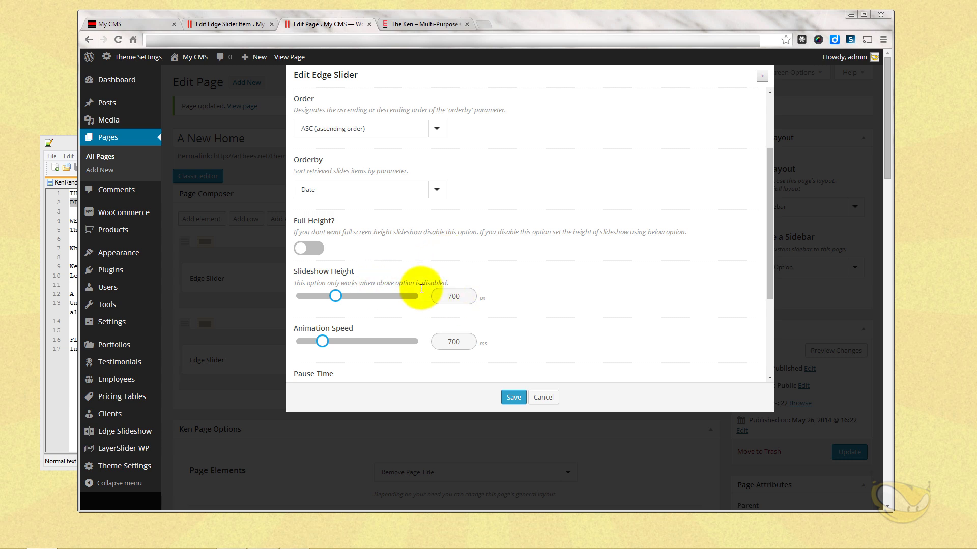
scroll(524, 284, down, 1)
scroll(524, 277, down, 2)
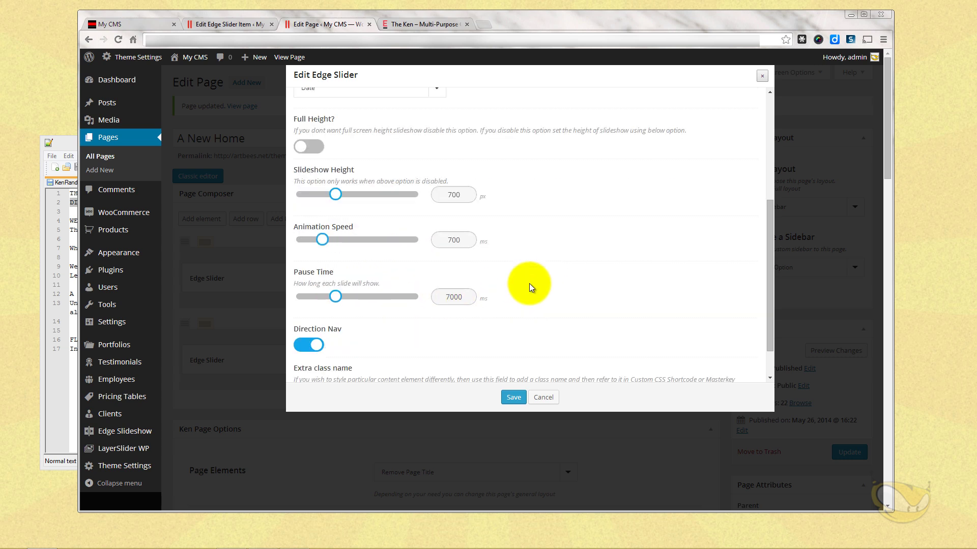
scroll(511, 291, down, 2)
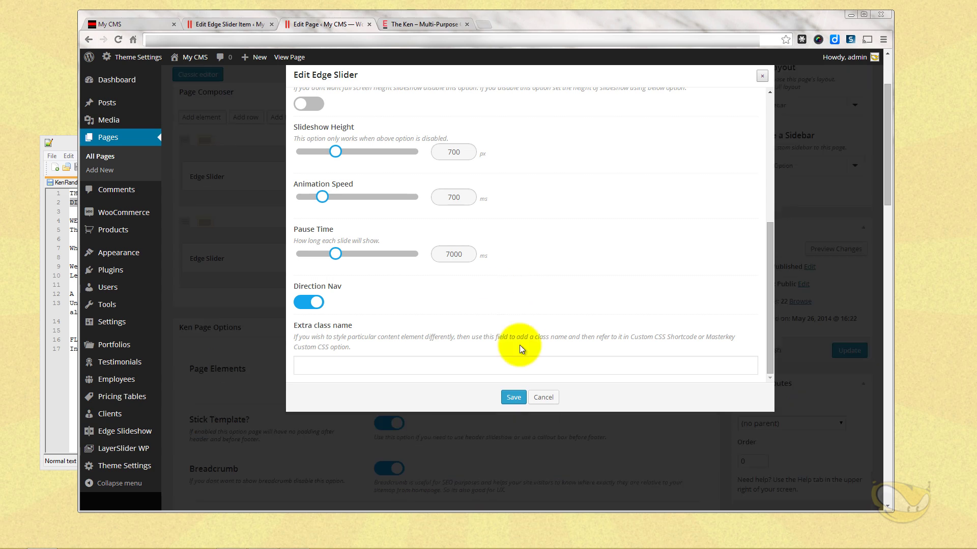
click(513, 398)
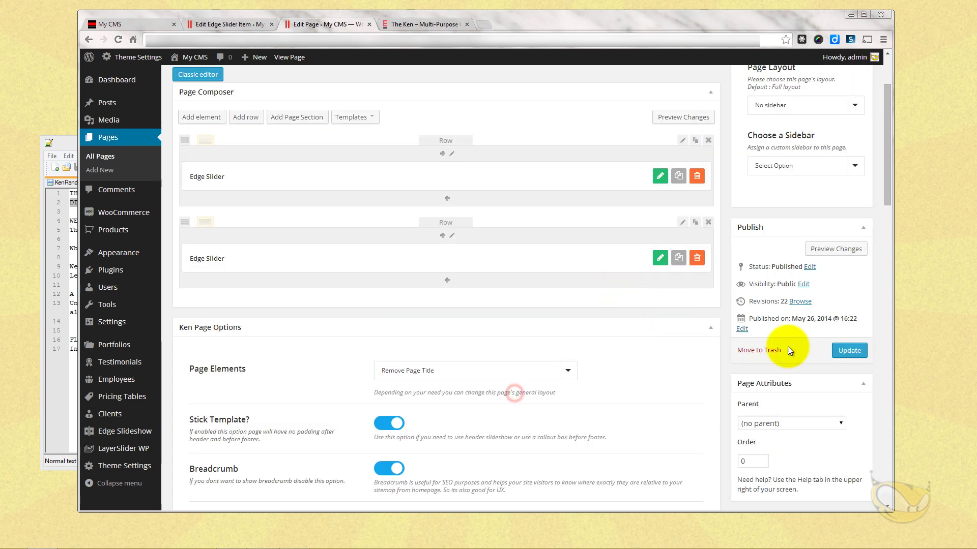
- Update the home page and reload its live view to check the second Edge Slider
click(849, 350)
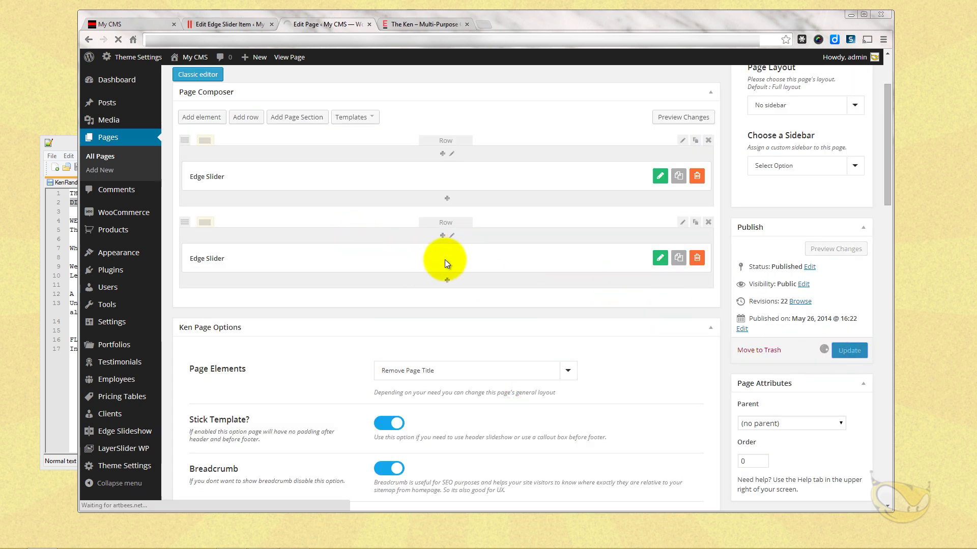
click(128, 23)
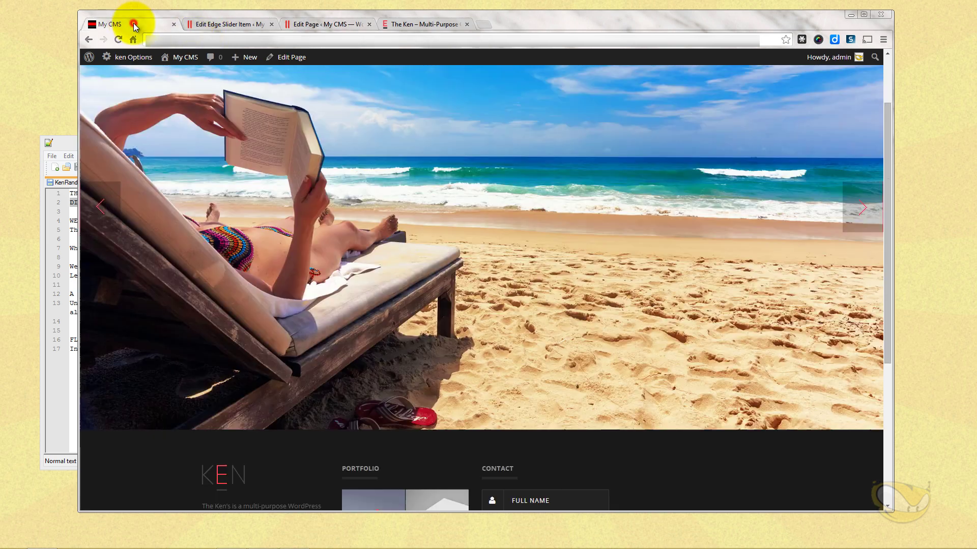
click(118, 39)
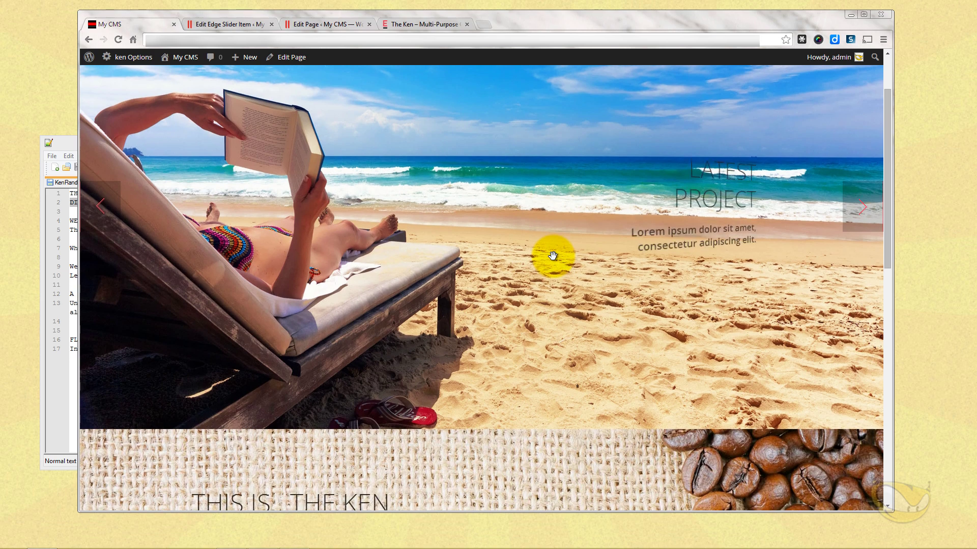
- Review the coffee-beans slider below the first slider on the live home page and advance to its next slide
scroll(553, 256, down, 5)
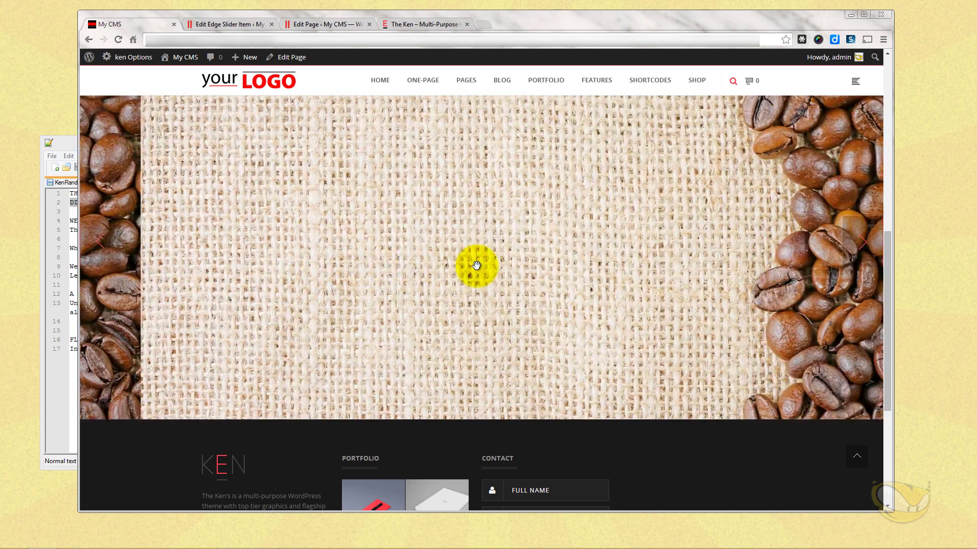
click(864, 243)
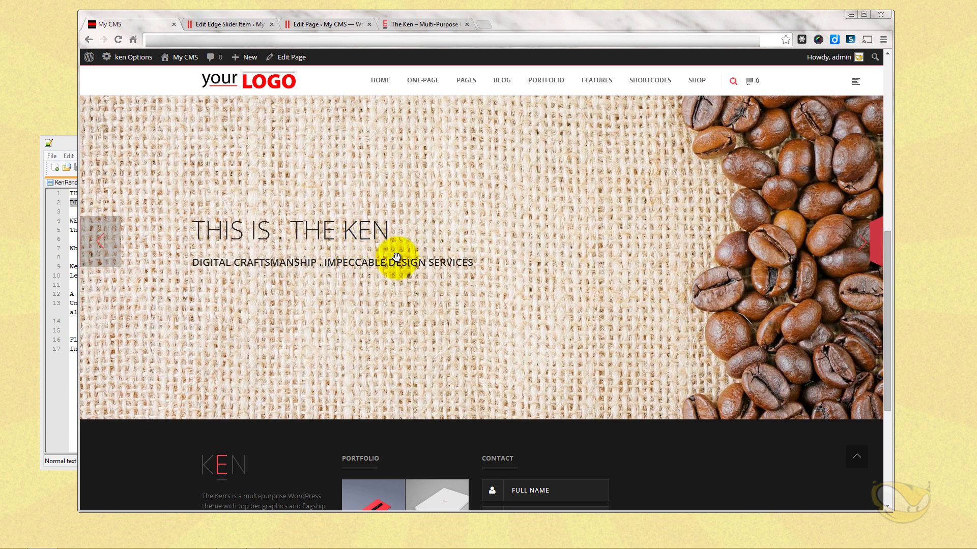
scroll(481, 294, down, 3)
scroll(481, 294, up, 4)
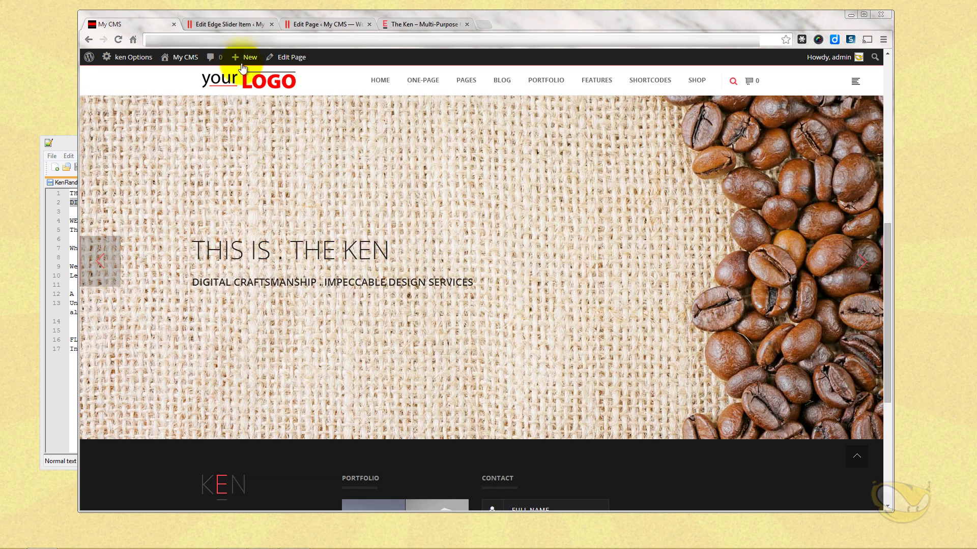
- Create a new Edge Slider item titled "A My Video Slide"
click(223, 25)
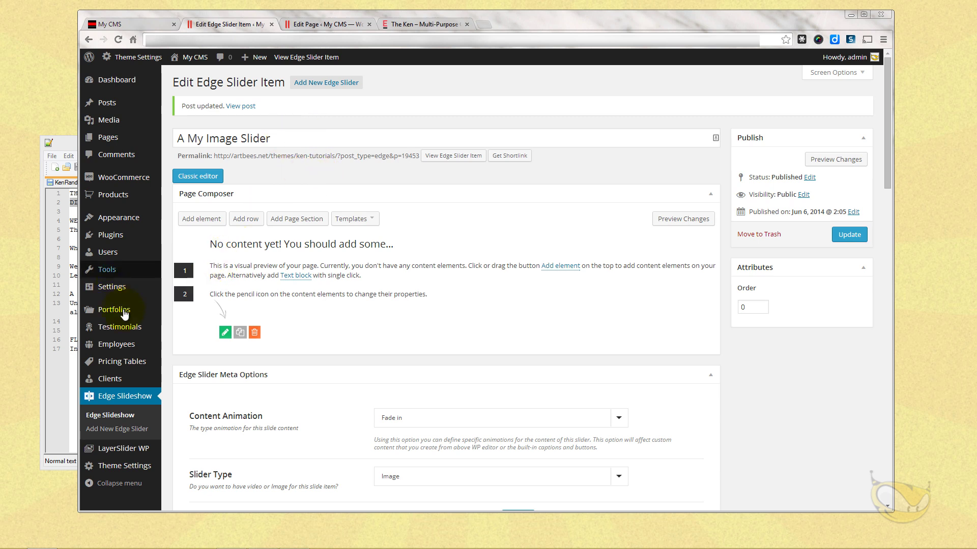
click(337, 86)
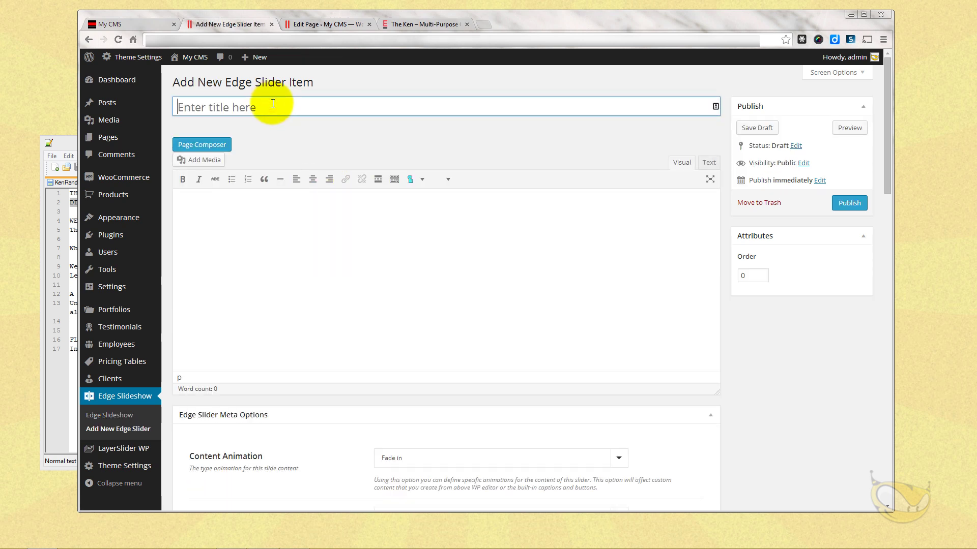
text(A My Vid)
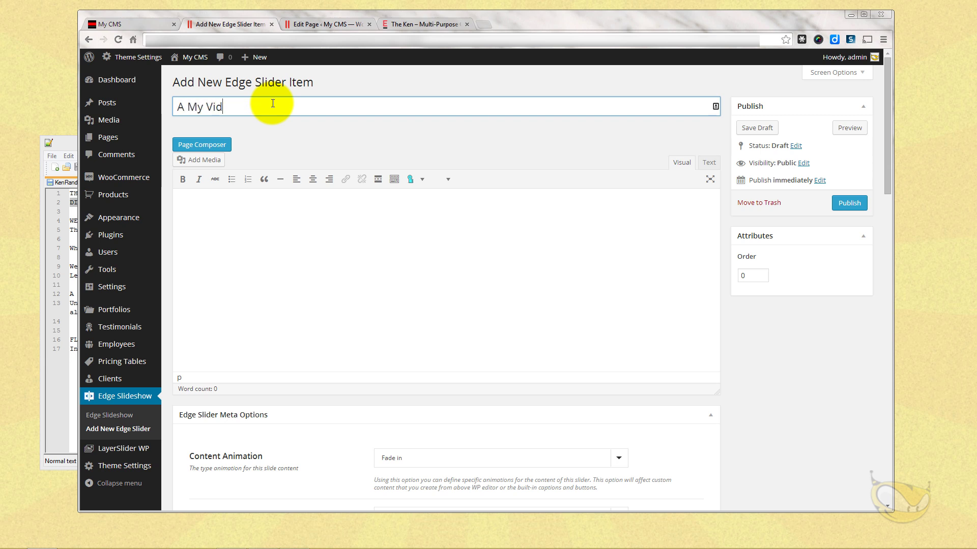
text(eo Slide)
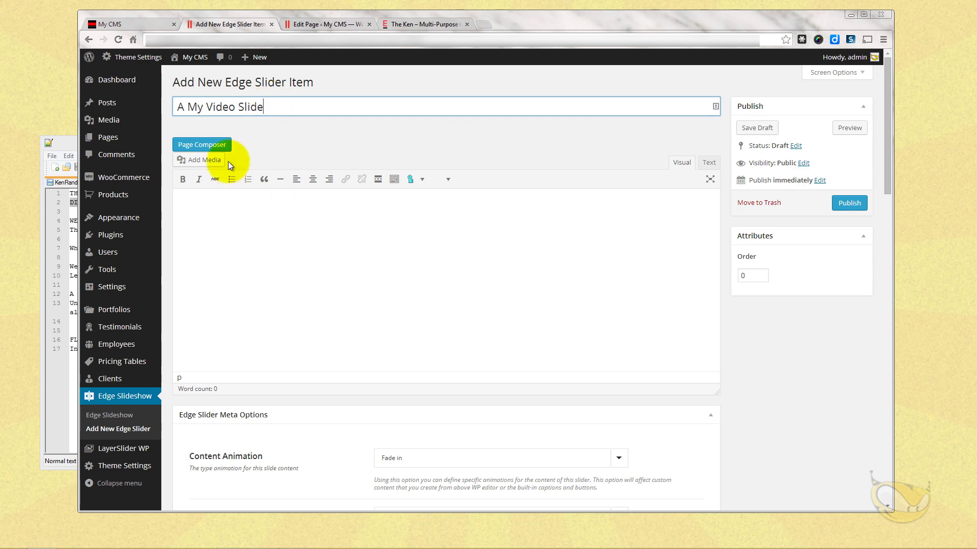
- Copy "WE THRILL . THE EYES" from KenRandomText.txt in Notepad++ into the video slide's Caption Title
scroll(356, 265, down, 3)
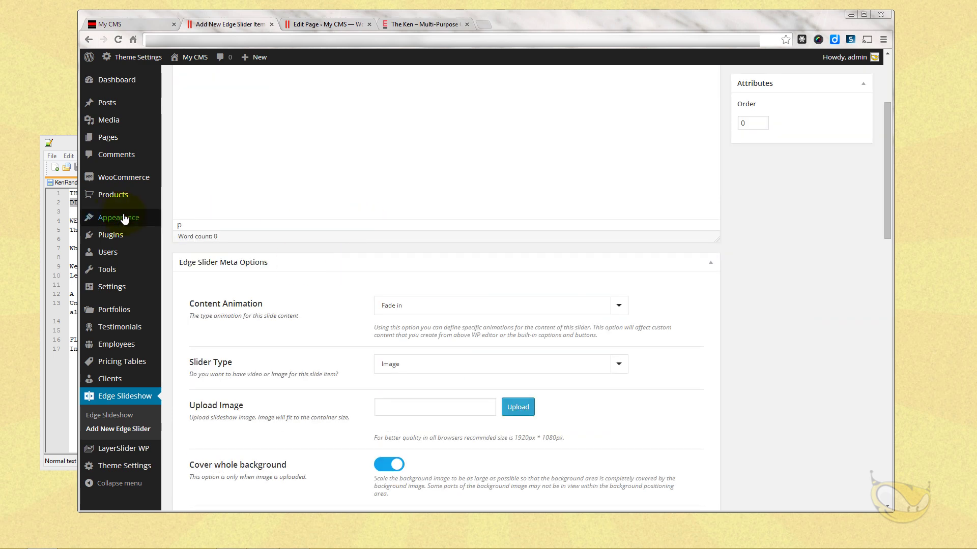
click(68, 141)
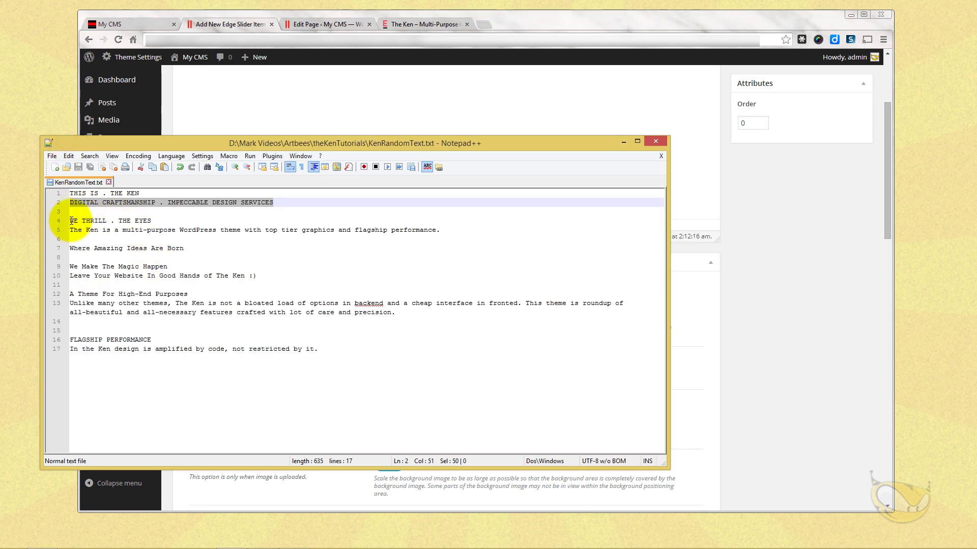
drag(70, 221, 160, 225)
key(ctrl+c)
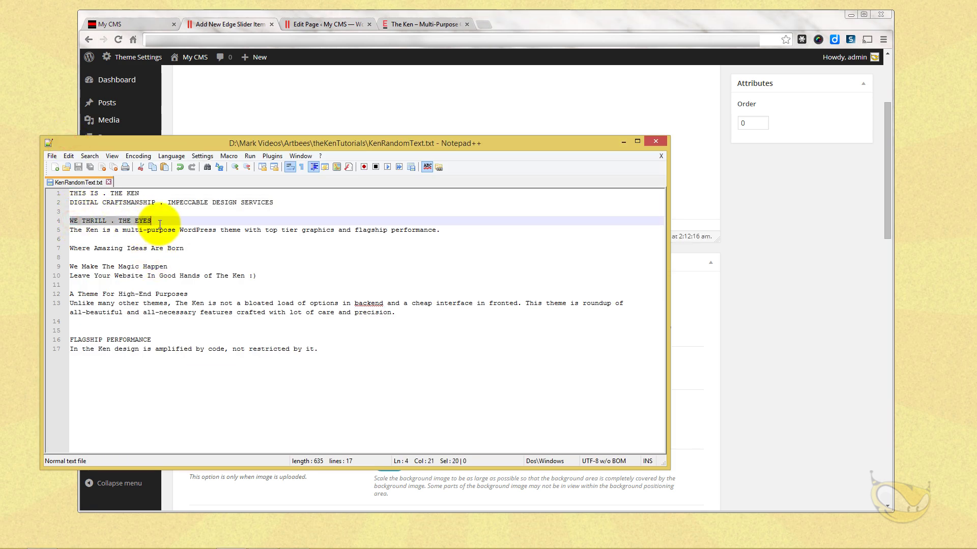
click(219, 24)
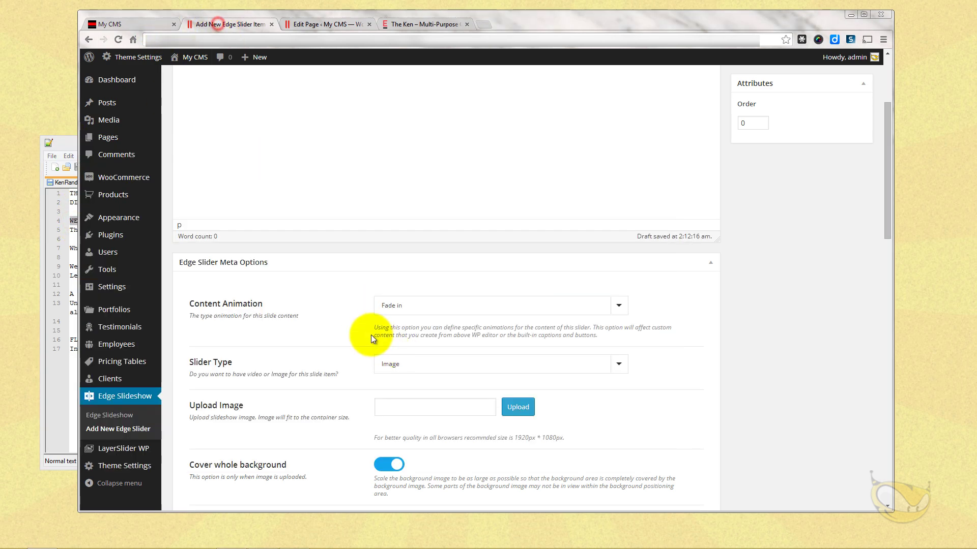
scroll(367, 347, down, 1)
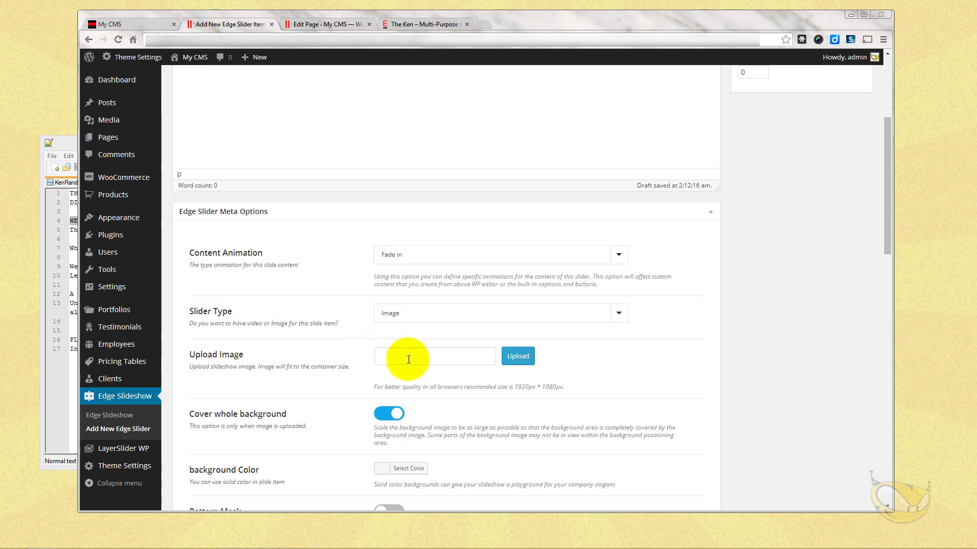
scroll(412, 362, down, 3)
scroll(443, 351, down, 2)
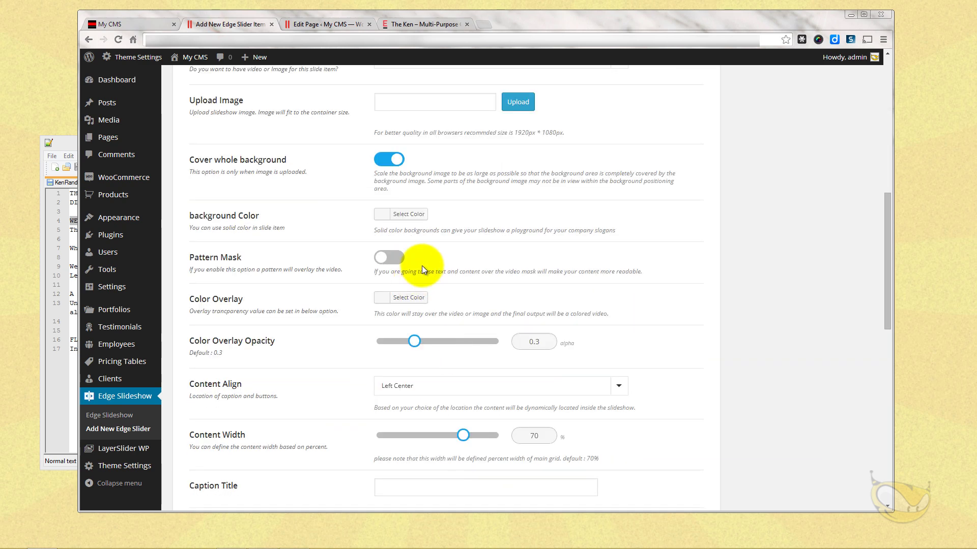
scroll(433, 340, down, 6)
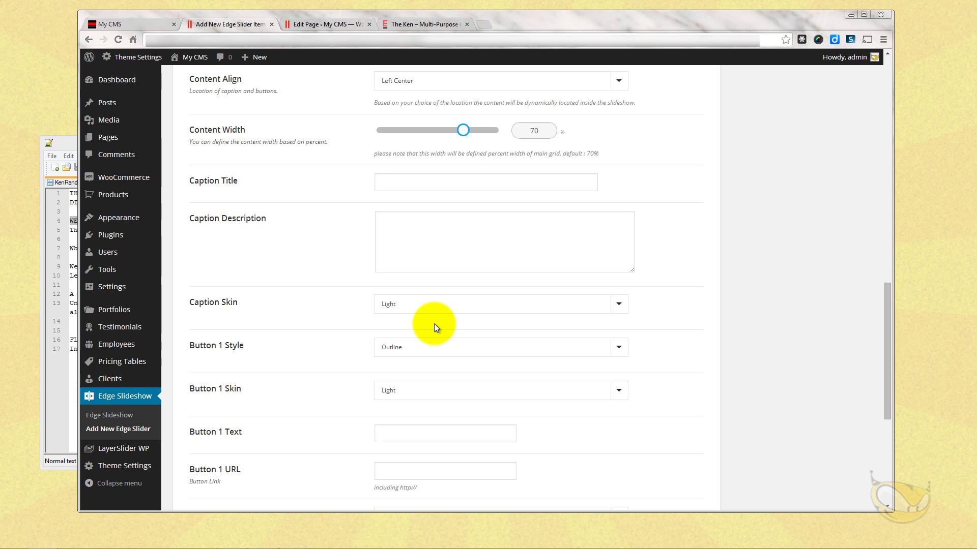
click(423, 181)
key(ctrl+v)
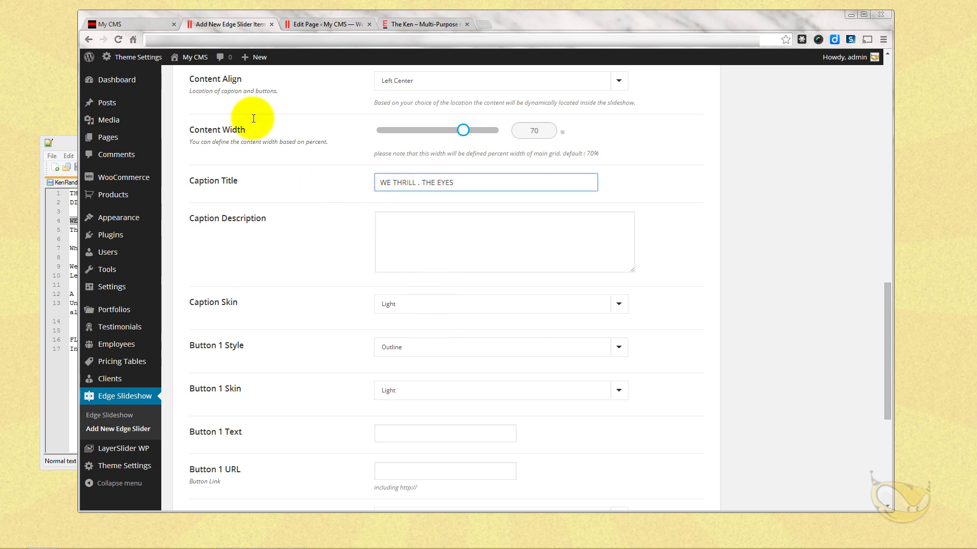
- Copy the line "The Ken is a multi-purpose WordPress theme with top tier graphics and flagship performance." from KenRandomText.txt into the Caption Description
click(69, 144)
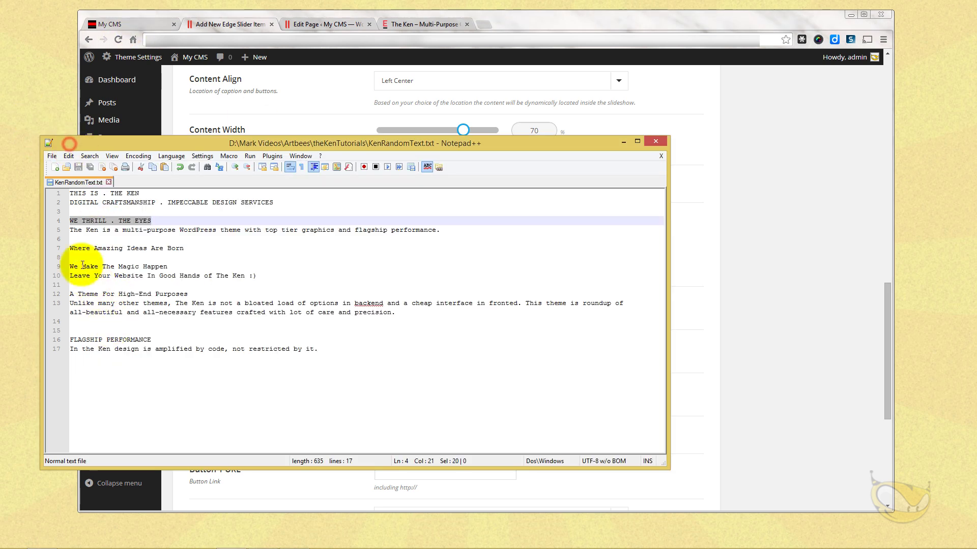
drag(72, 232, 458, 230)
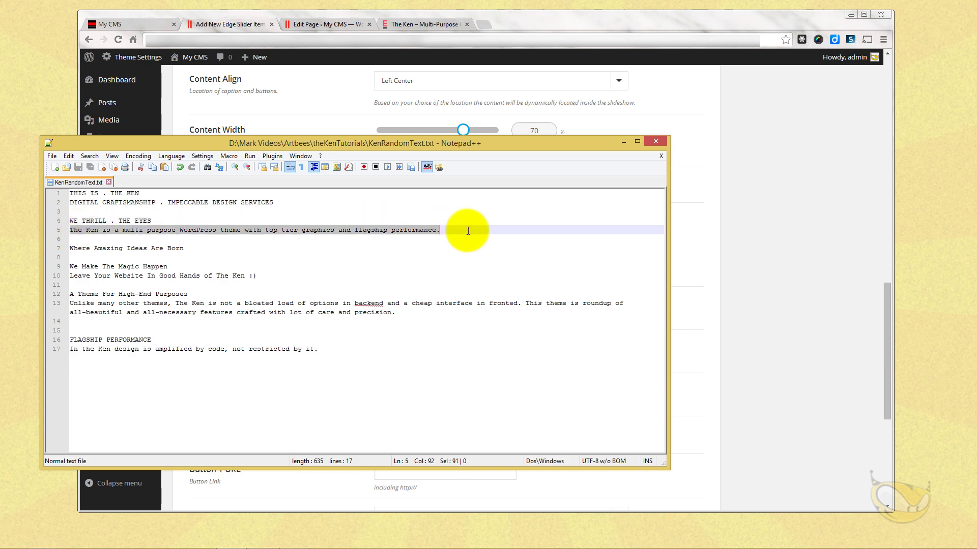
click(237, 24)
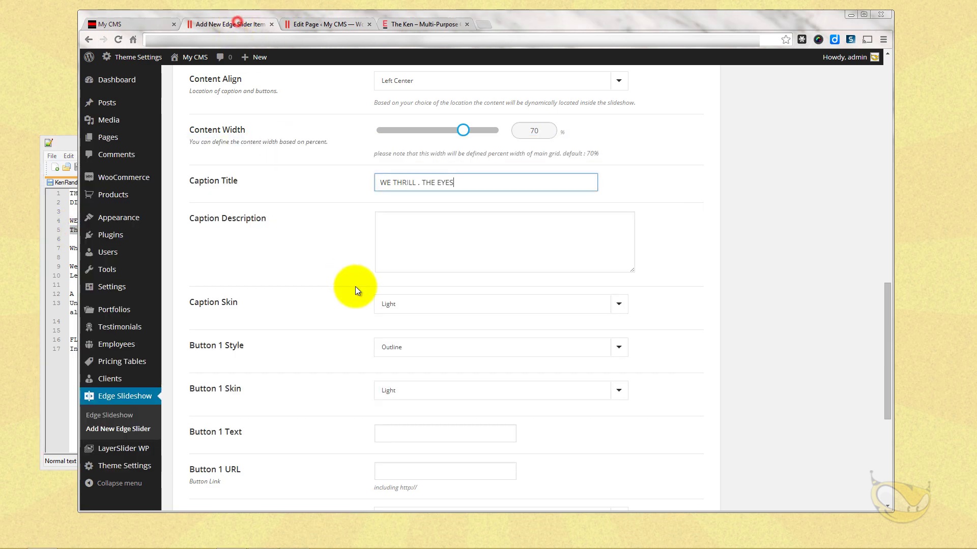
click(419, 223)
text(The Ken is a multi-purpose WordPress theme with top-tier graphics and blazing performance.)
- Set the Slider Type of the new slide to Video
scroll(490, 312, down, 3)
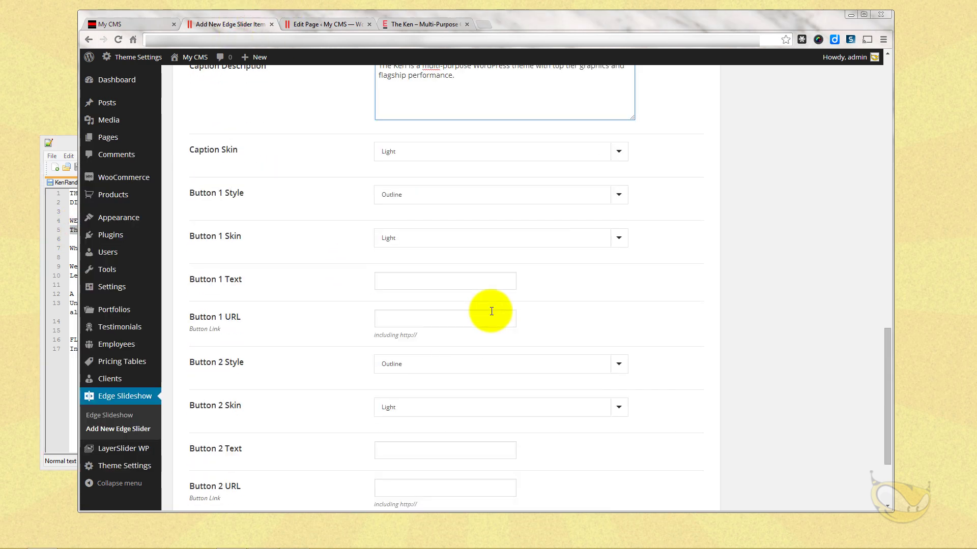
scroll(473, 305, down, 3)
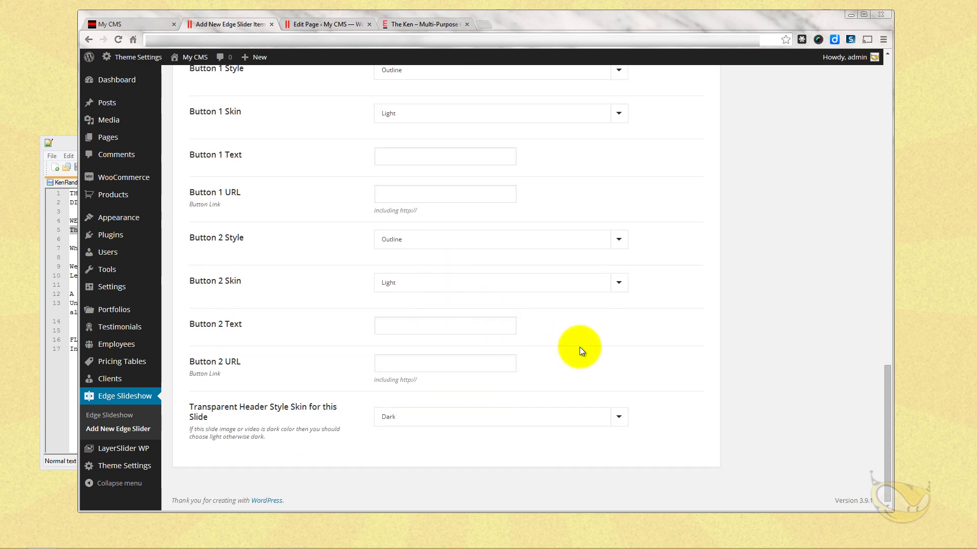
scroll(575, 343, up, 8)
scroll(574, 342, up, 4)
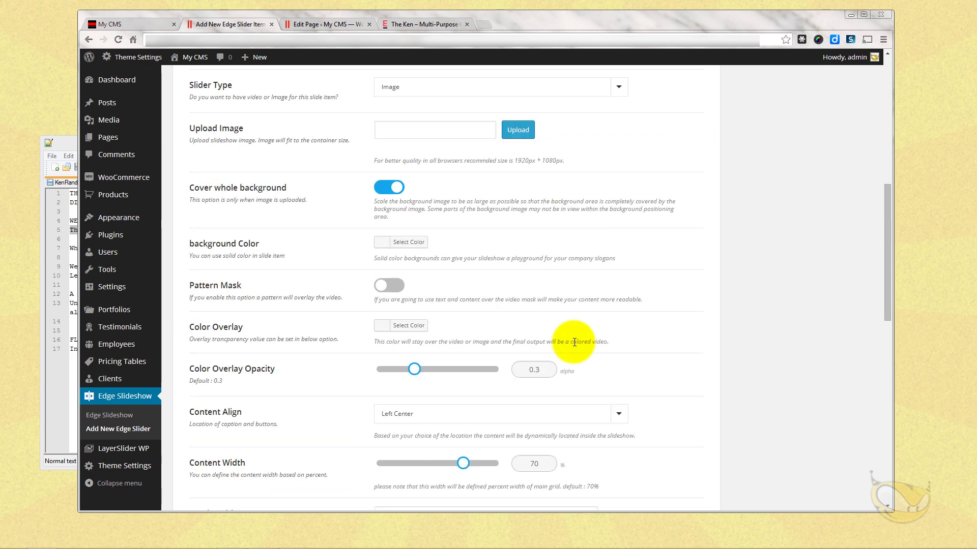
scroll(574, 342, up, 2)
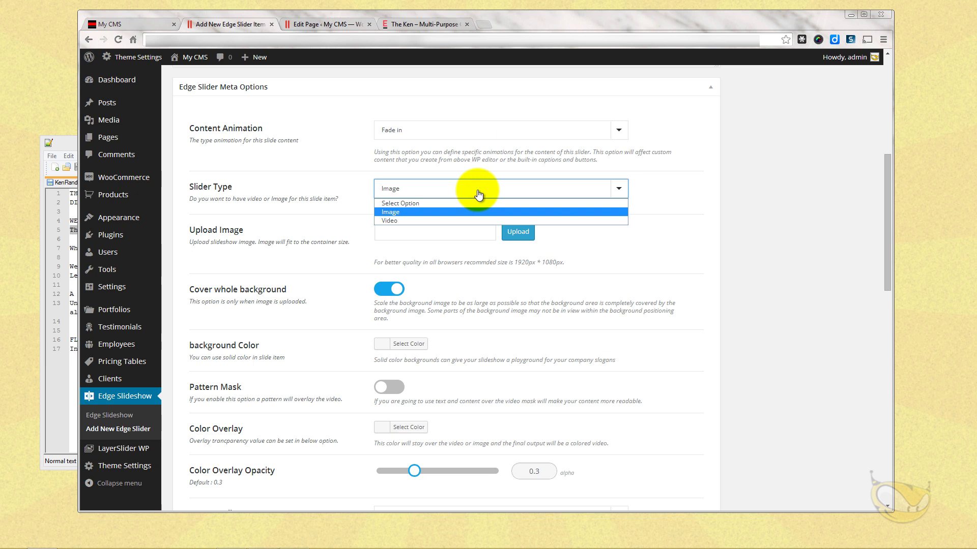
click(406, 221)
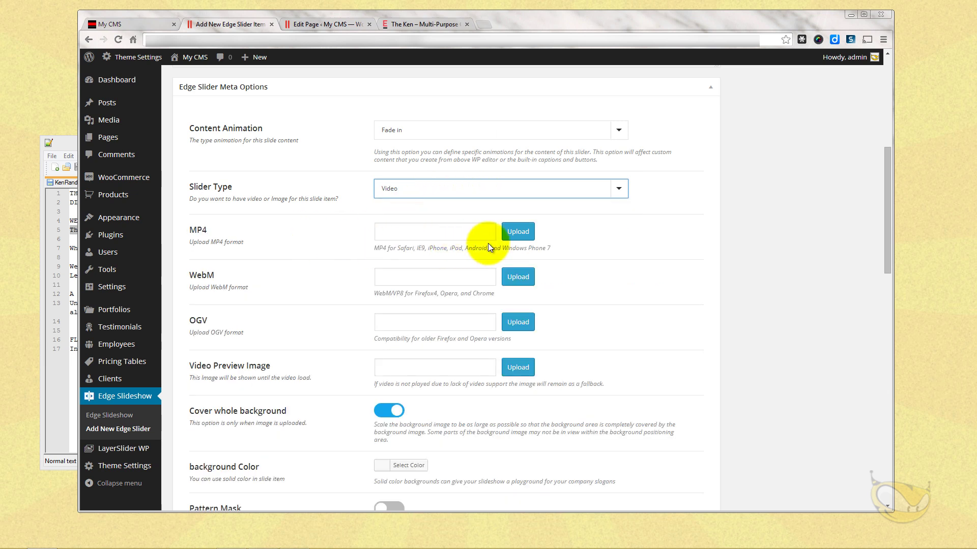
- Insert helix.mp4 from the media library as the slide's MP4 video and publish the slide
click(515, 232)
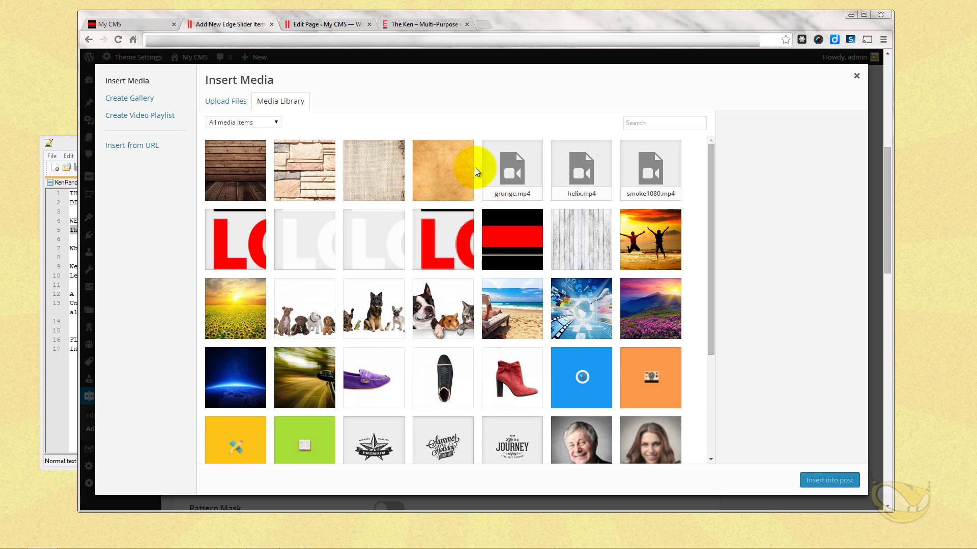
click(600, 165)
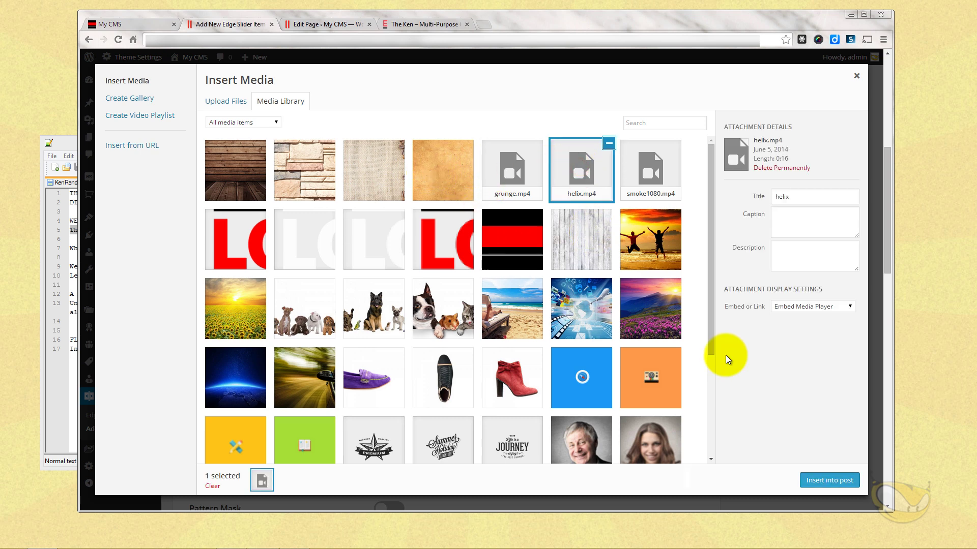
click(817, 481)
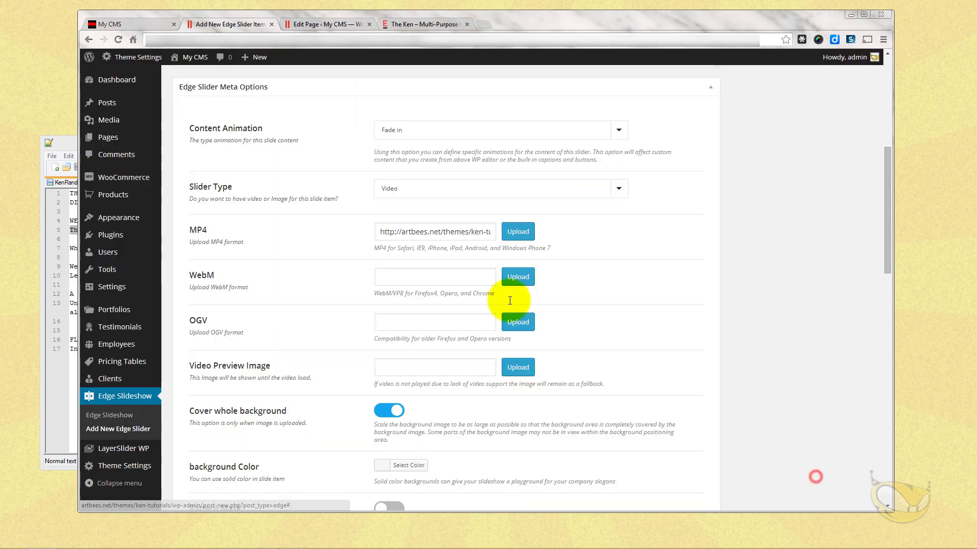
scroll(607, 280, down, 15)
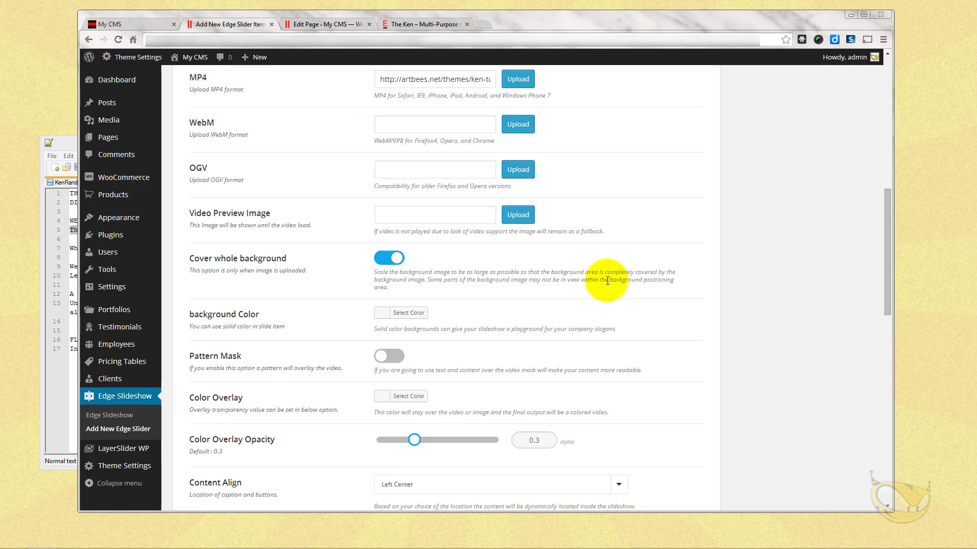
scroll(602, 280, up, 20)
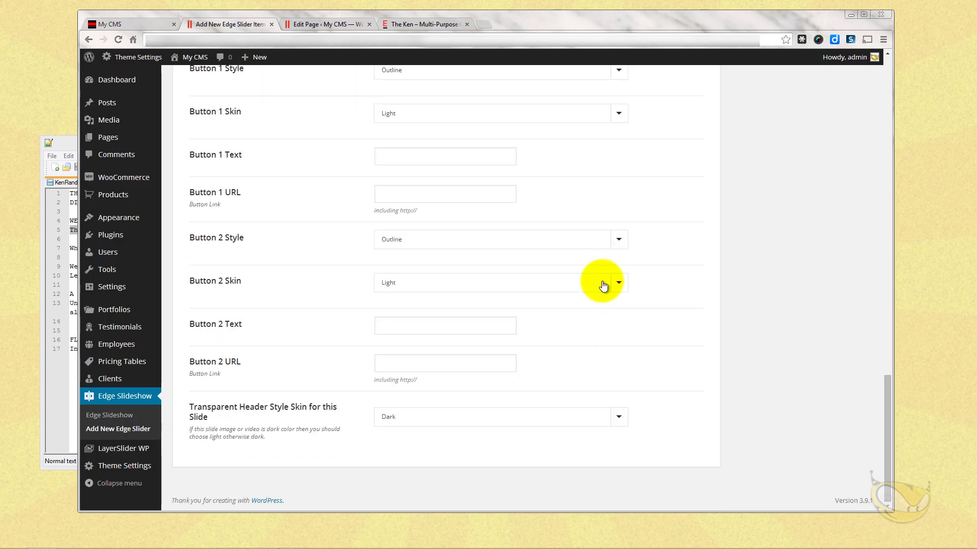
click(848, 203)
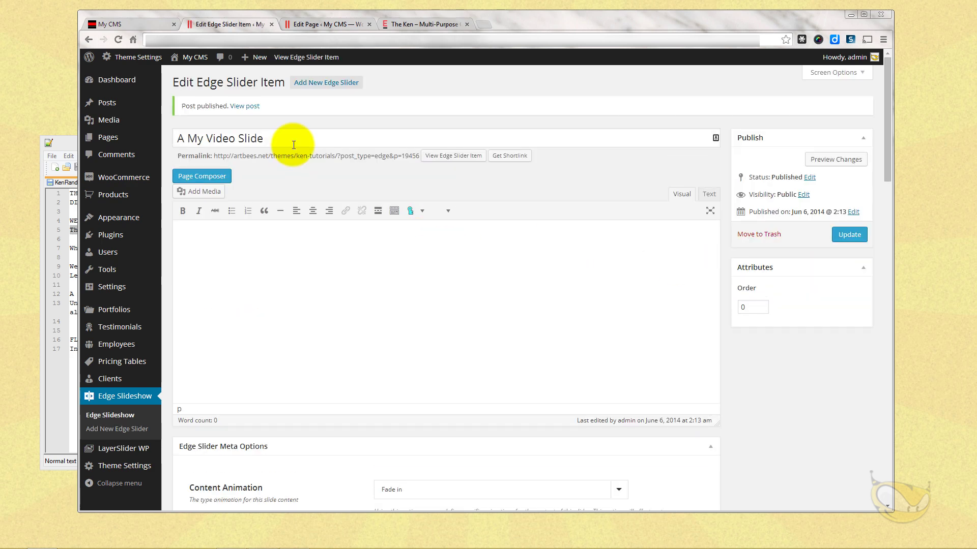
- Create another Edge Slider item titled "My Image Slide 2" and publish it
click(319, 83)
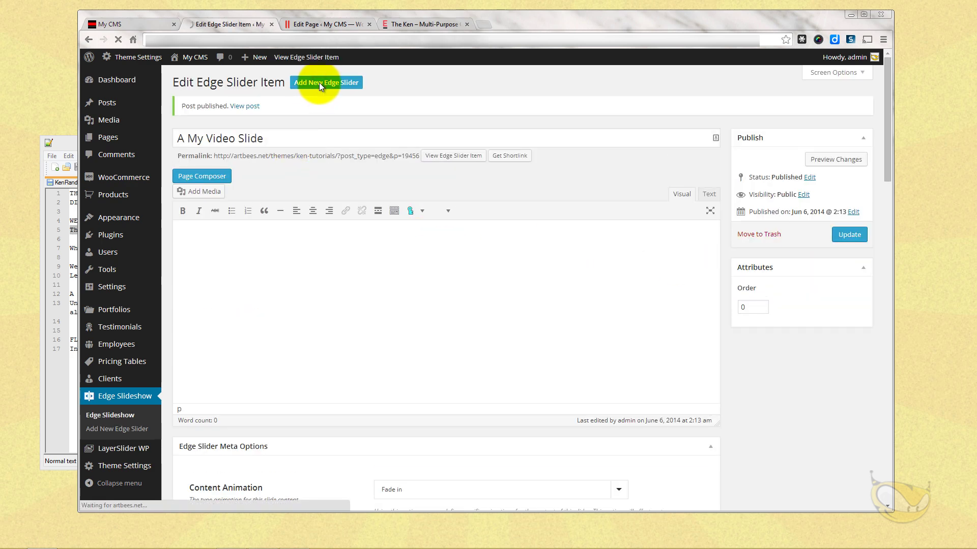
click(291, 107)
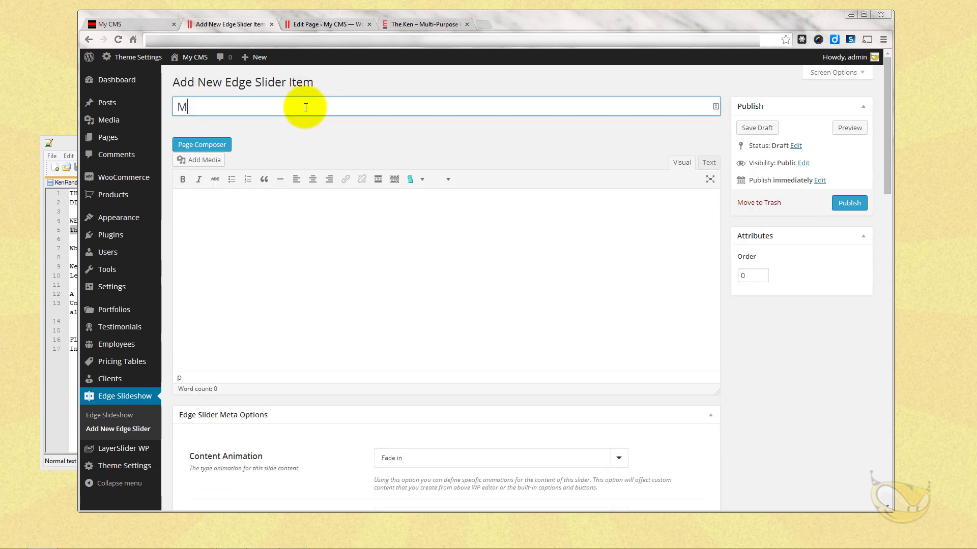
text(My Image Slide 2)
click(848, 204)
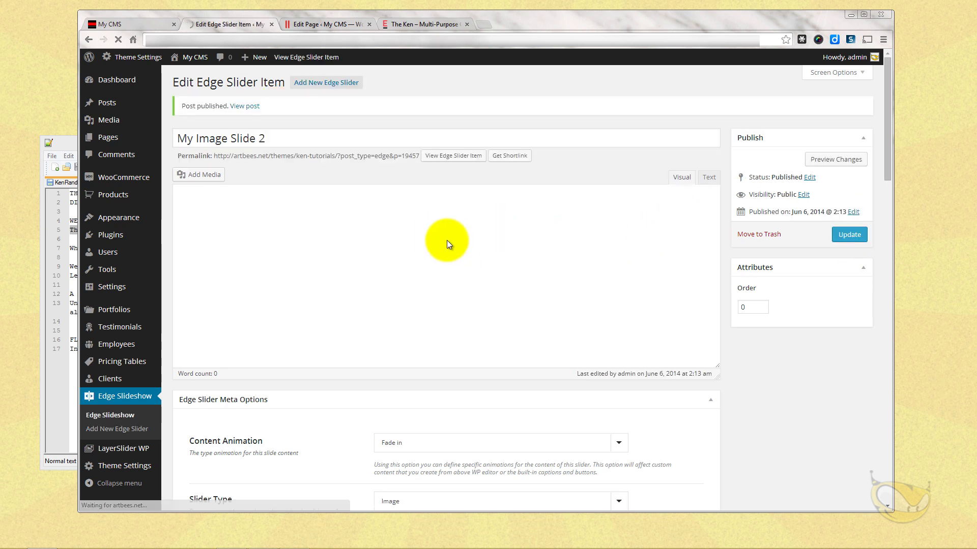
- Insert burntwood.jpg from the media library as the image of My Image Slide 2 and update the slide
scroll(447, 240, down, 3)
scroll(450, 239, down, 4)
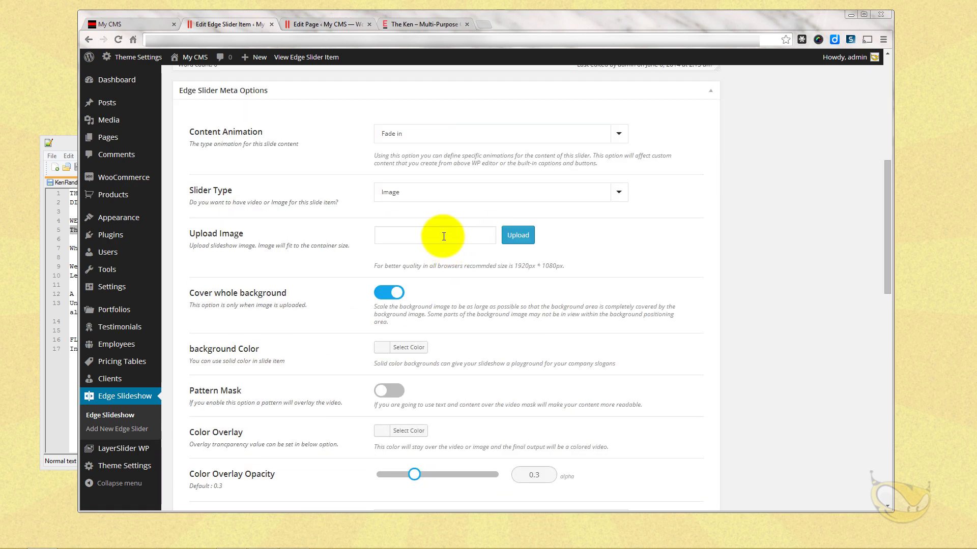
click(515, 235)
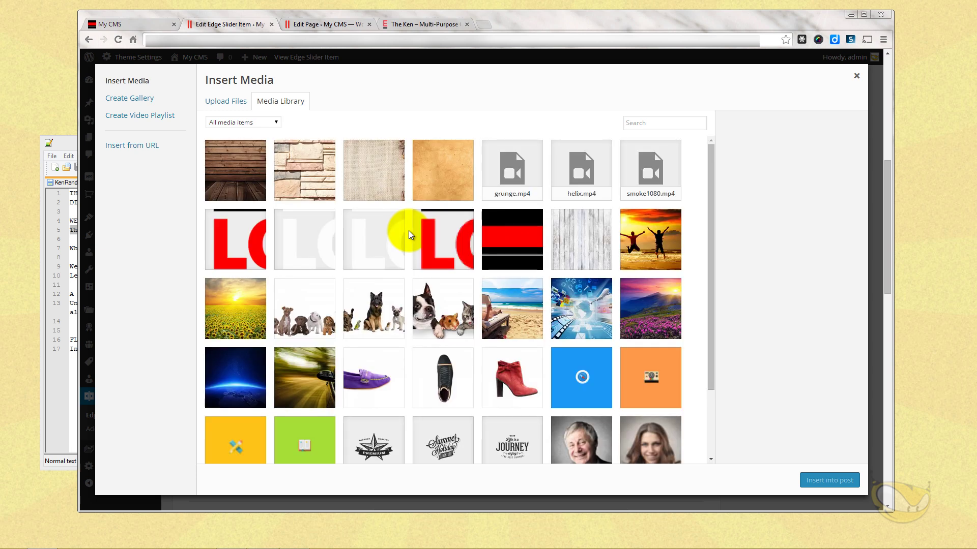
click(441, 175)
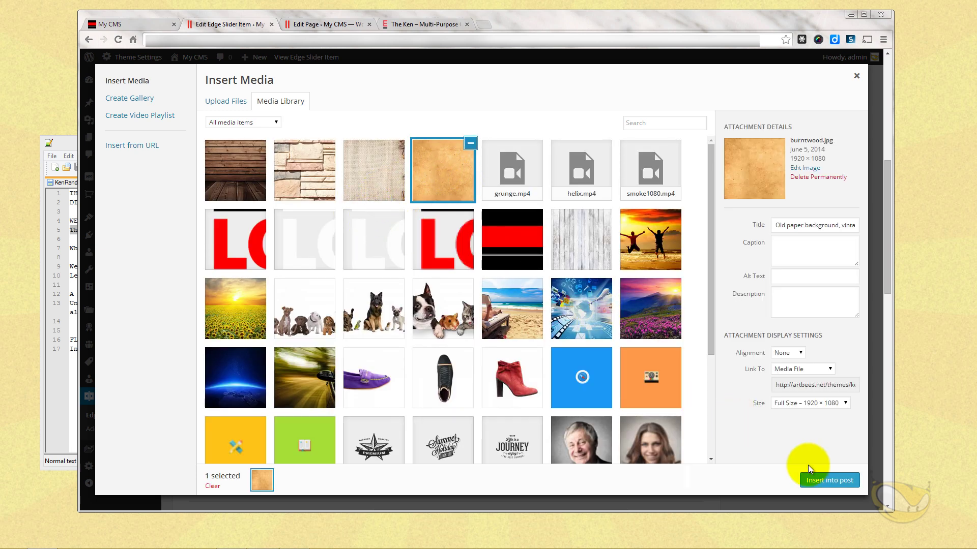
click(829, 480)
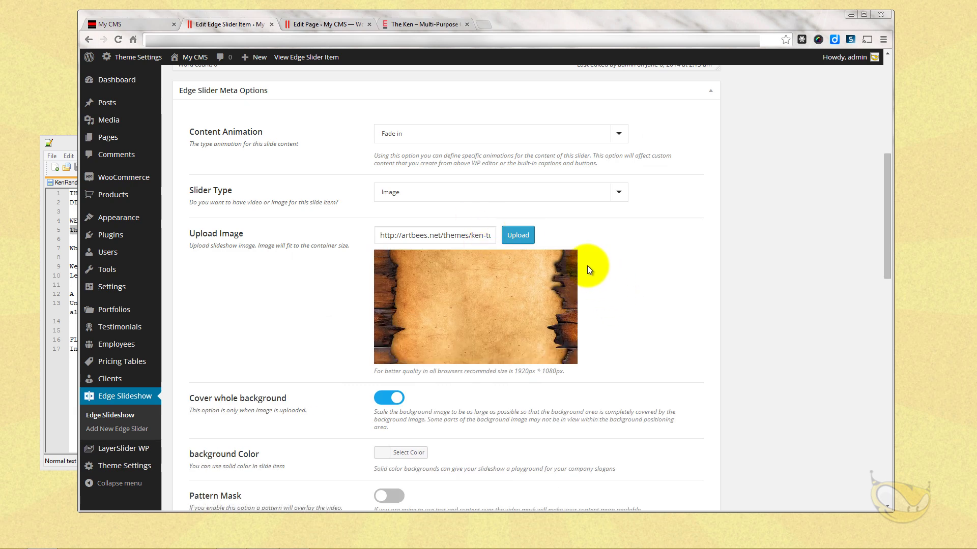
scroll(587, 266, down, 4)
scroll(578, 271, down, 7)
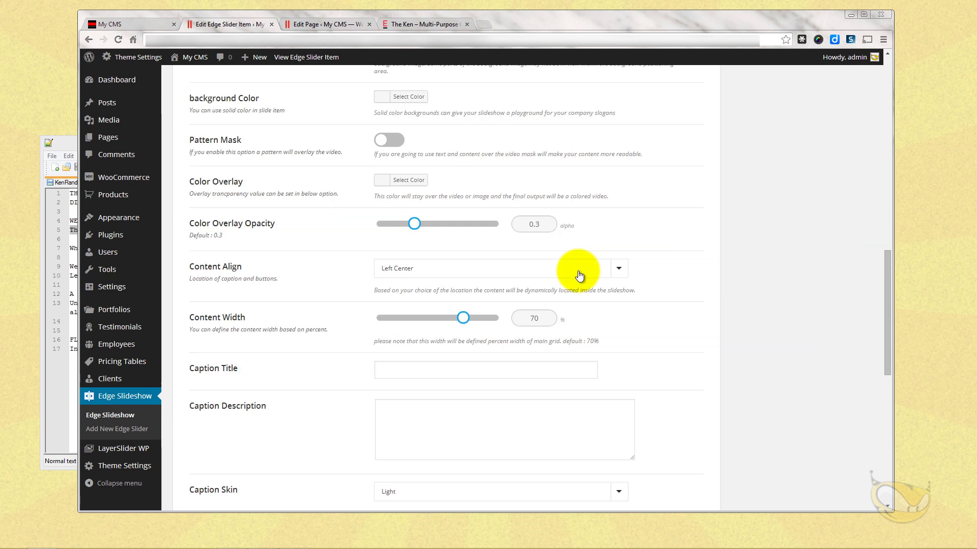
scroll(578, 271, down, 5)
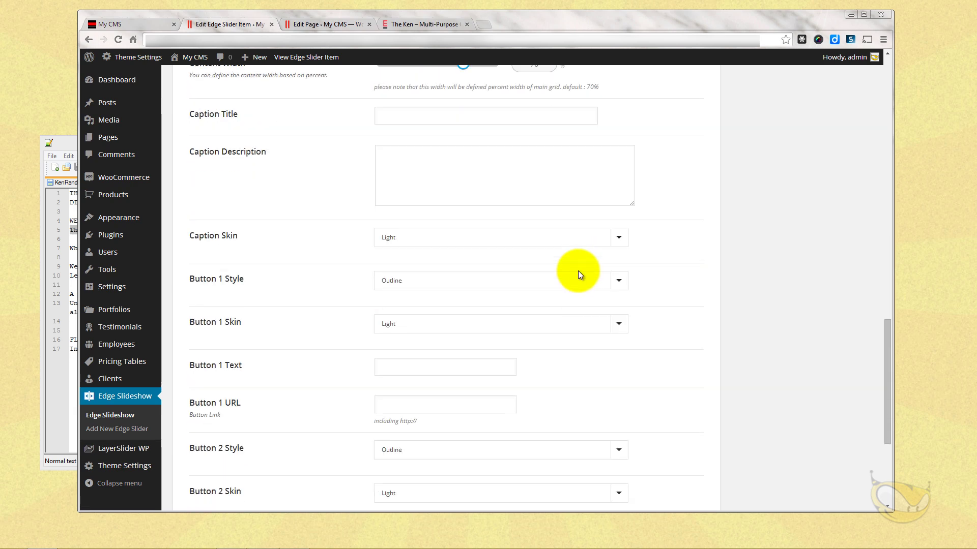
scroll(576, 271, up, 8)
scroll(576, 271, up, 10)
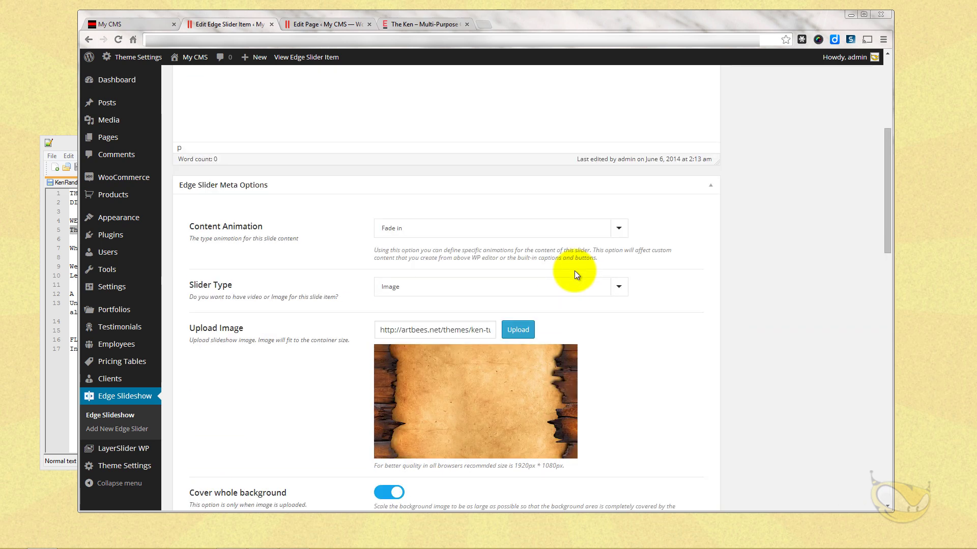
click(847, 234)
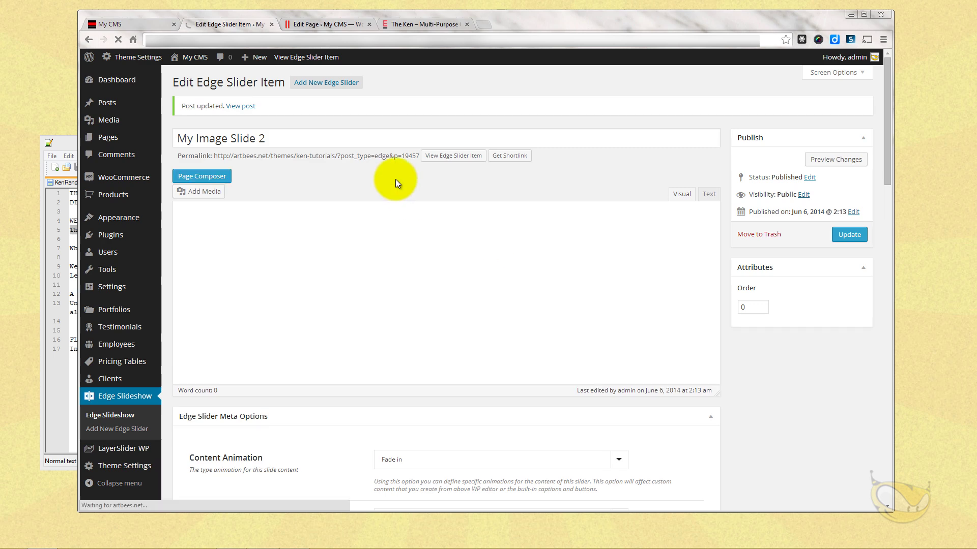
click(316, 26)
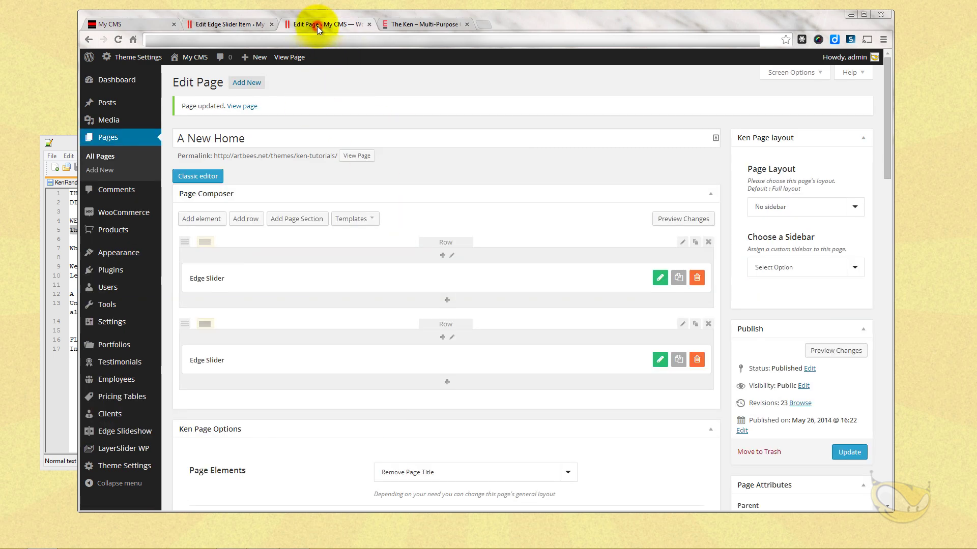
click(660, 361)
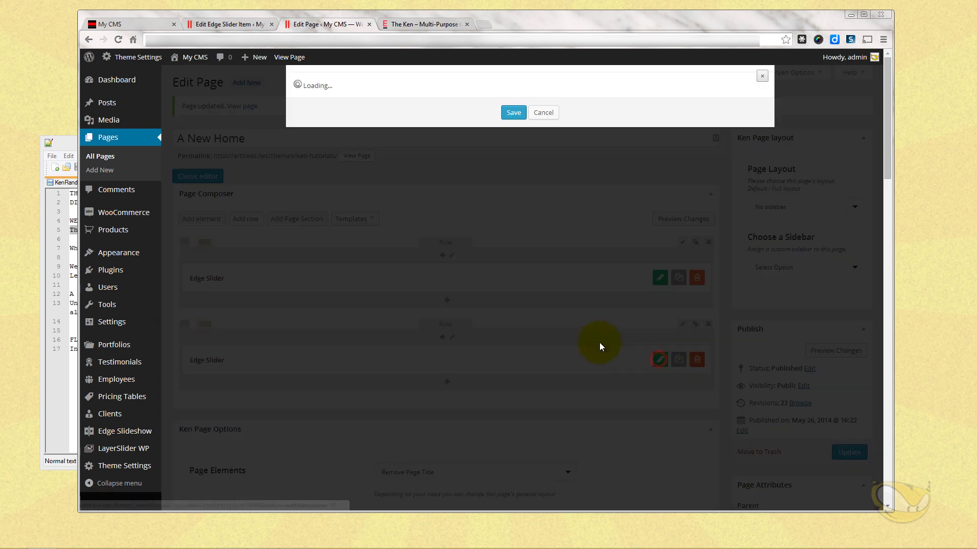
click(385, 177)
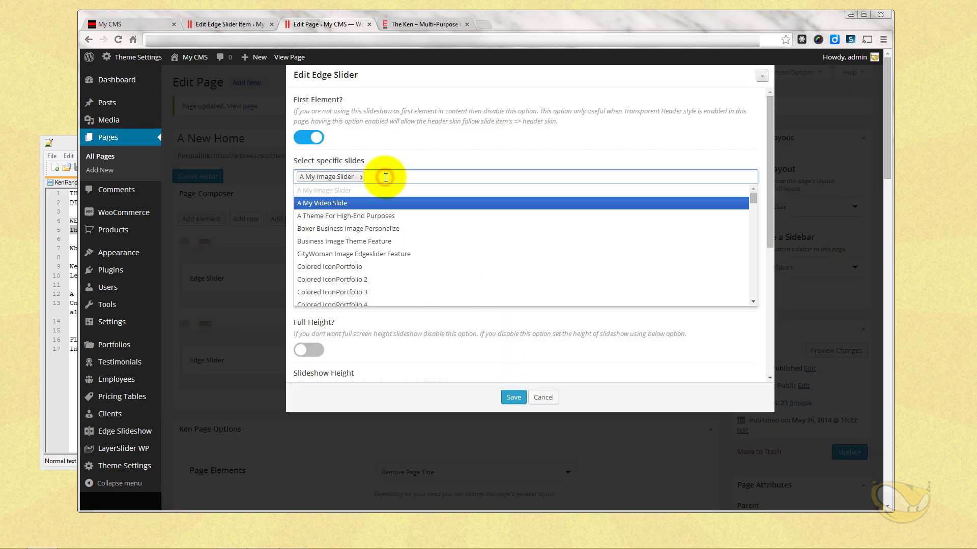
click(542, 398)
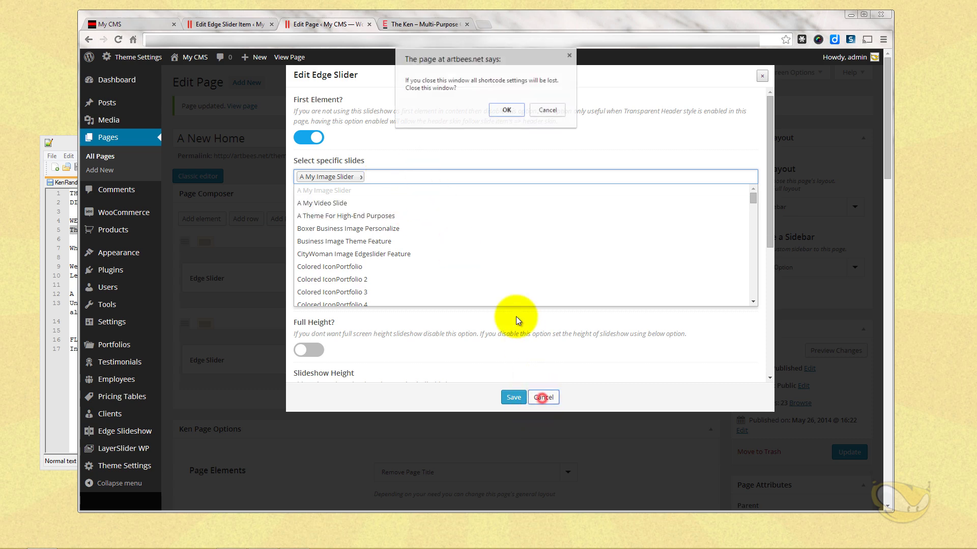
click(498, 110)
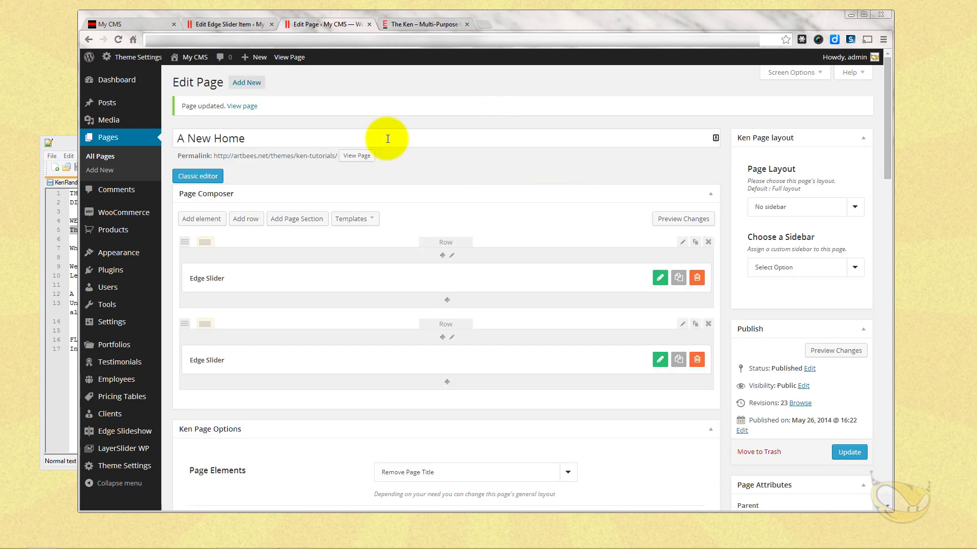
click(118, 39)
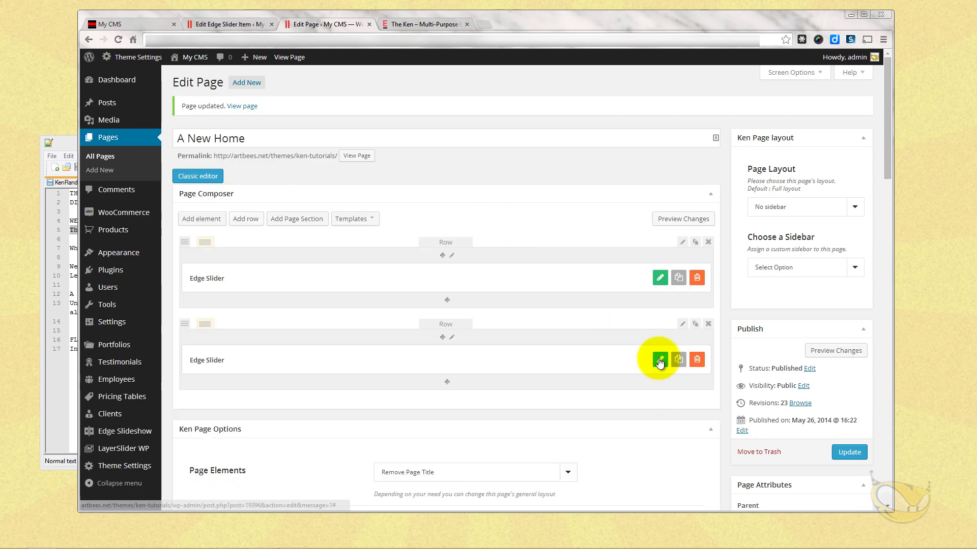
- Add A My Video Slide to the specific slides of the second Edge Slider on the A New Home page and save the element
click(660, 361)
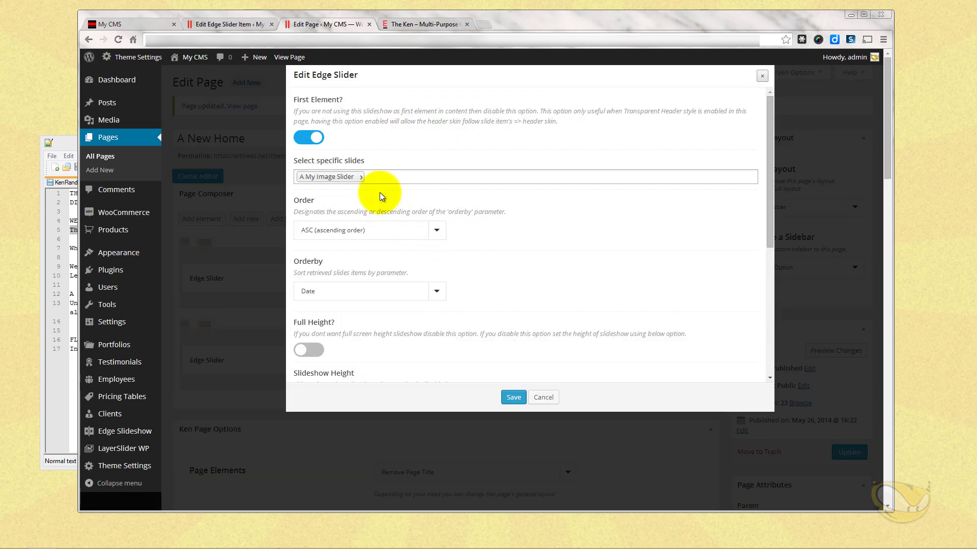
click(388, 178)
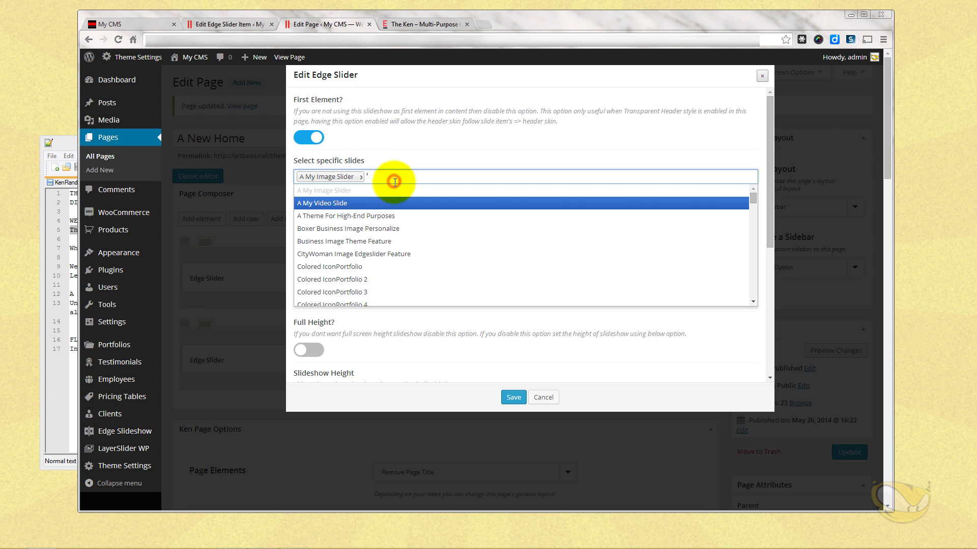
click(374, 204)
click(455, 175)
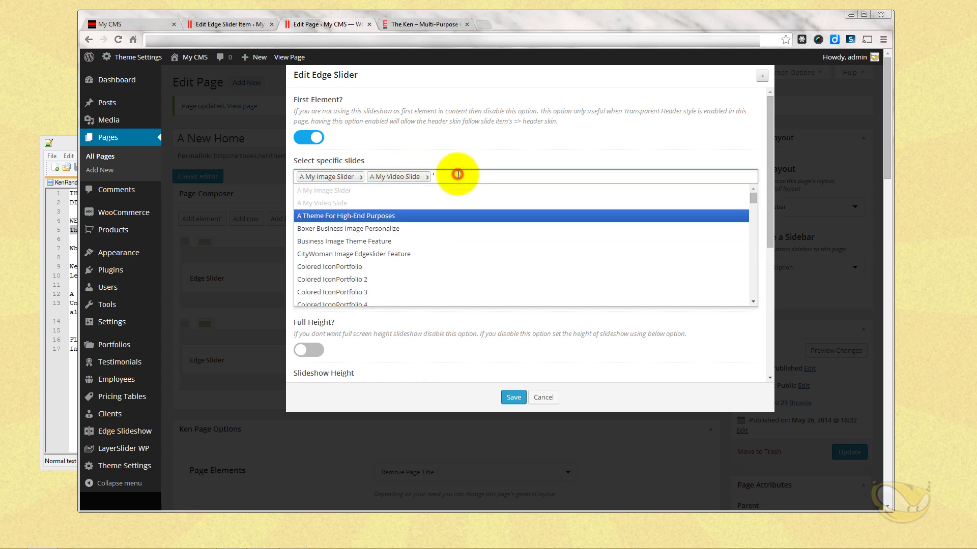
scroll(475, 252, down, 5)
scroll(473, 251, up, 6)
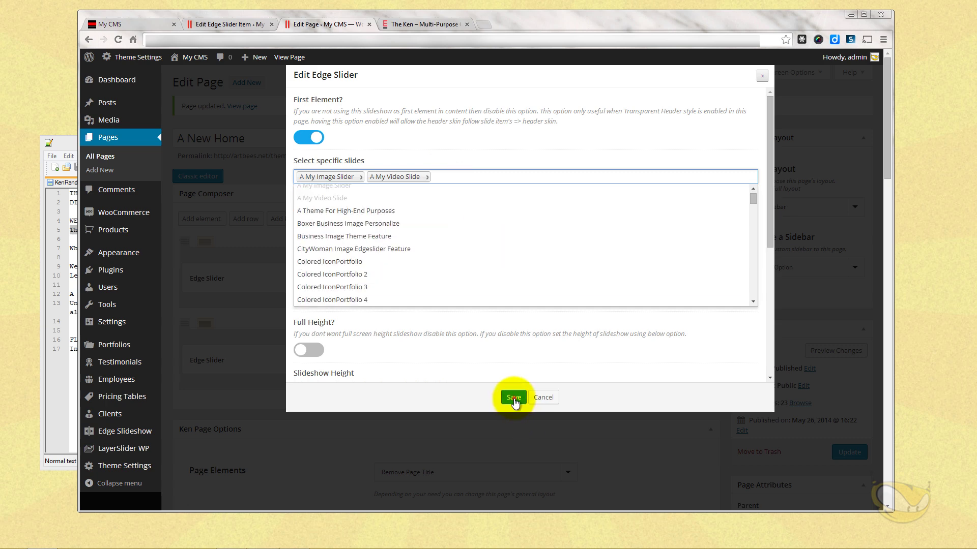
click(514, 397)
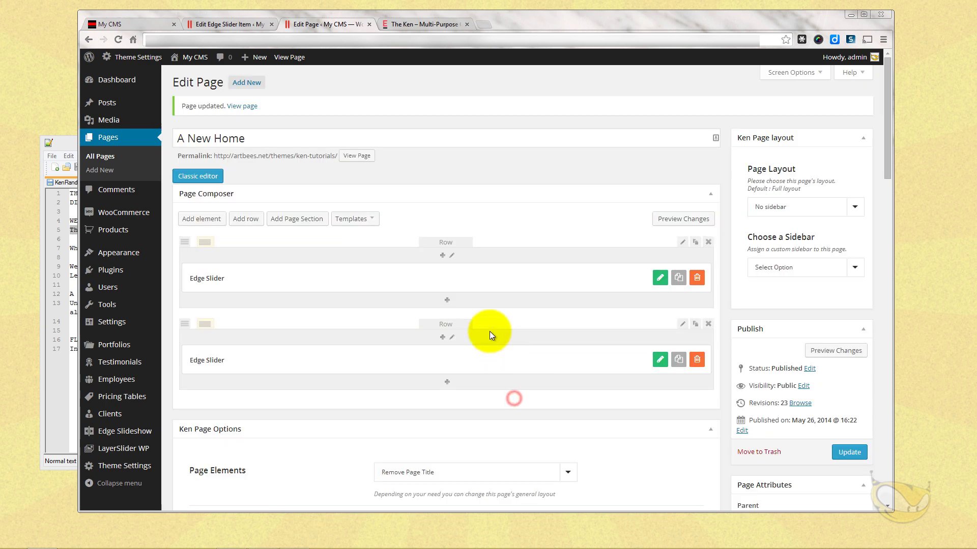
- Rename the image slide as "A My Image Slide 2" and update it
click(208, 25)
scroll(641, 276, down, 4)
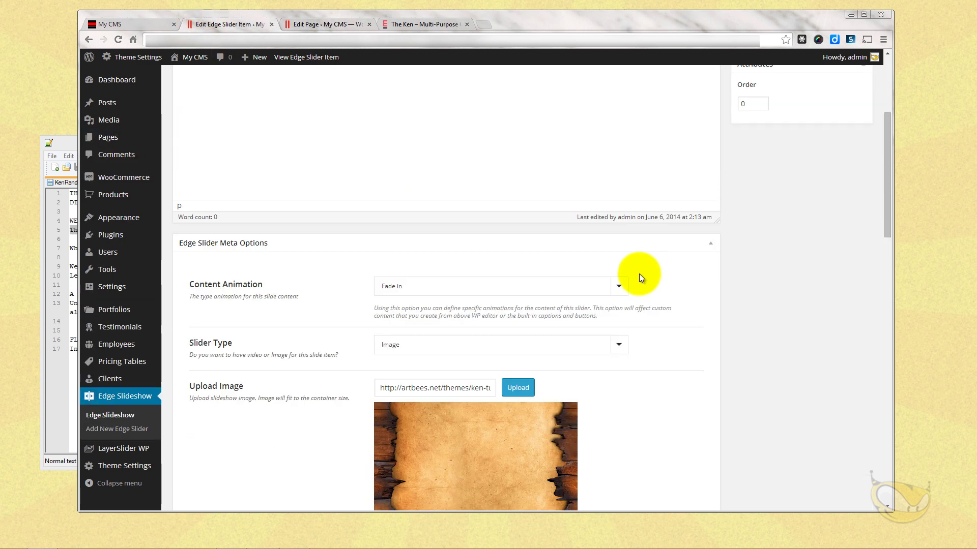
scroll(639, 273, up, 4)
click(849, 234)
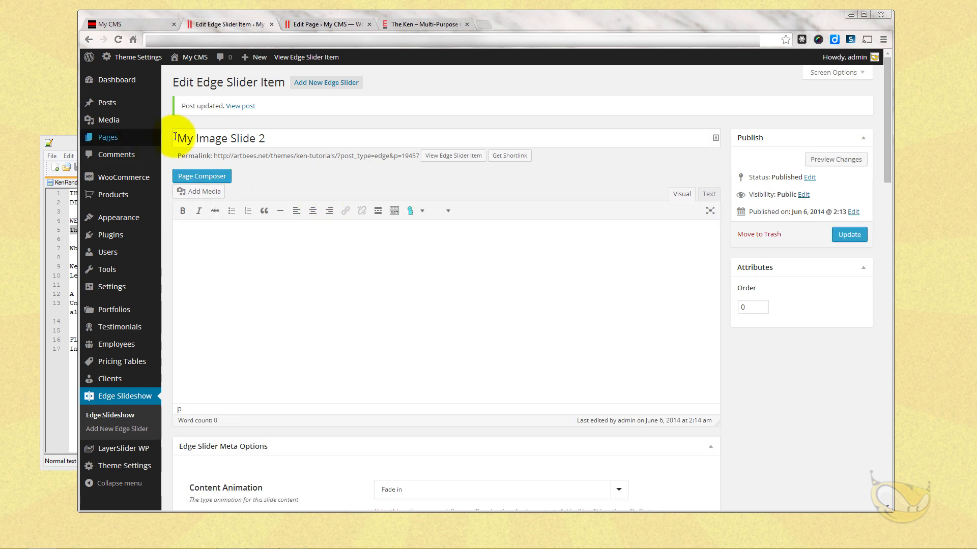
click(233, 138)
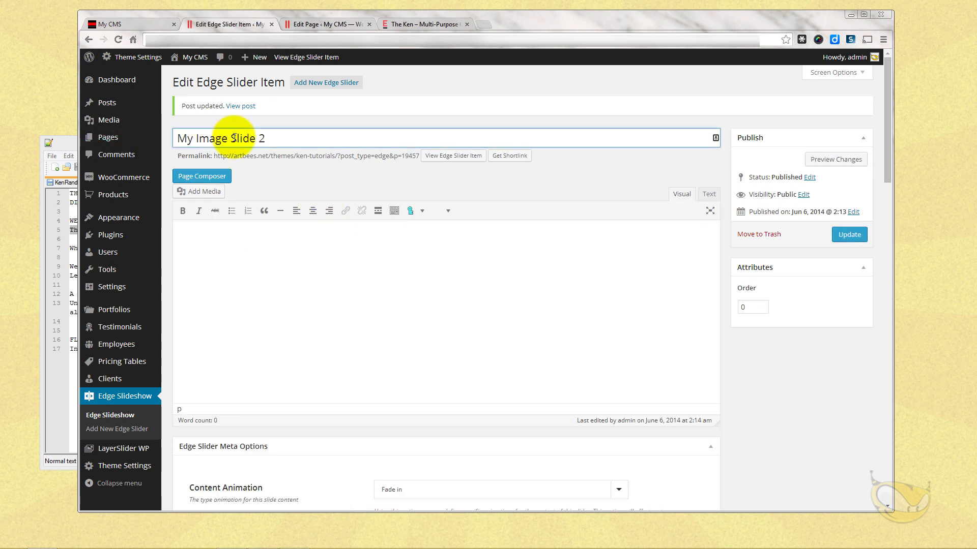
key(Home)
text(A)
click(833, 235)
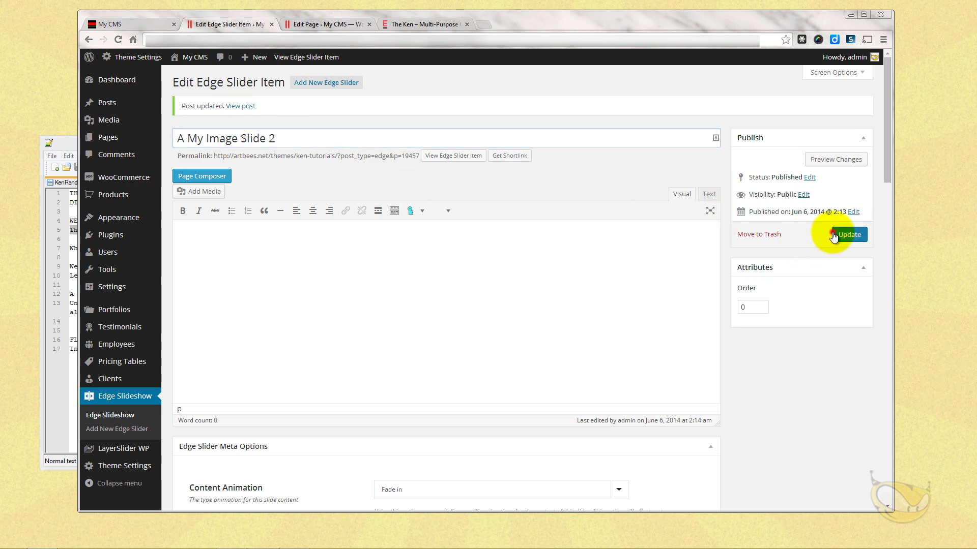
- Reload the A New Home editor, add A My Video Slide and A My Image Slide 2 to the second Edge Slider, and update the page
click(326, 24)
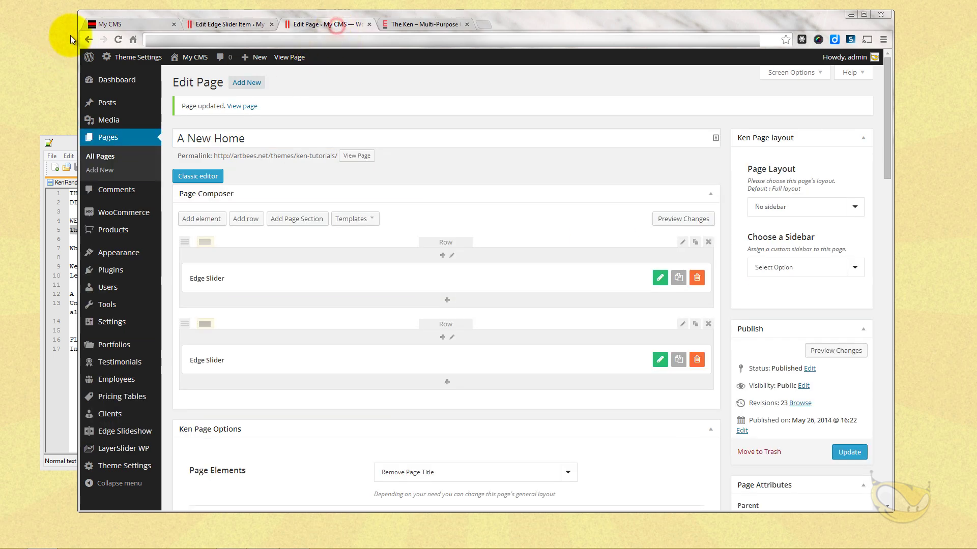
click(118, 39)
click(484, 125)
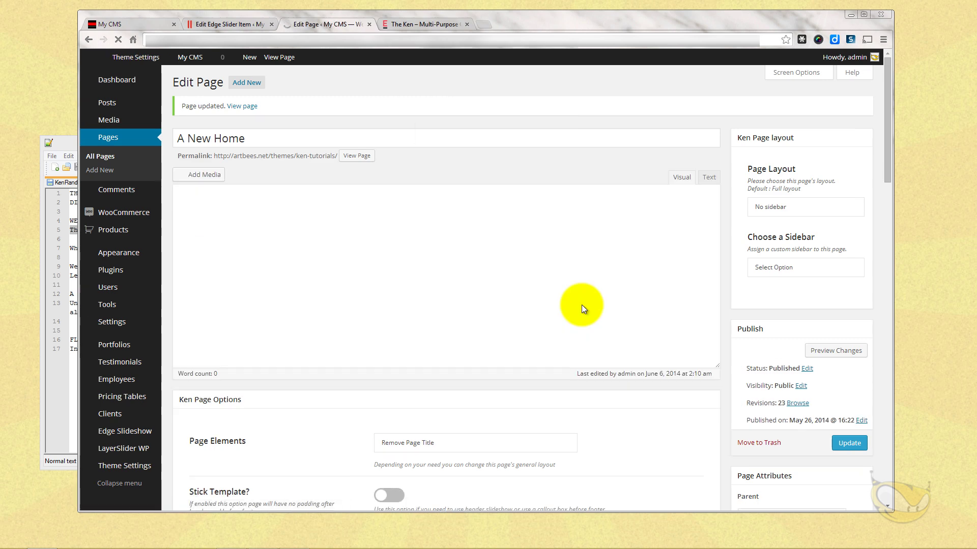
click(659, 360)
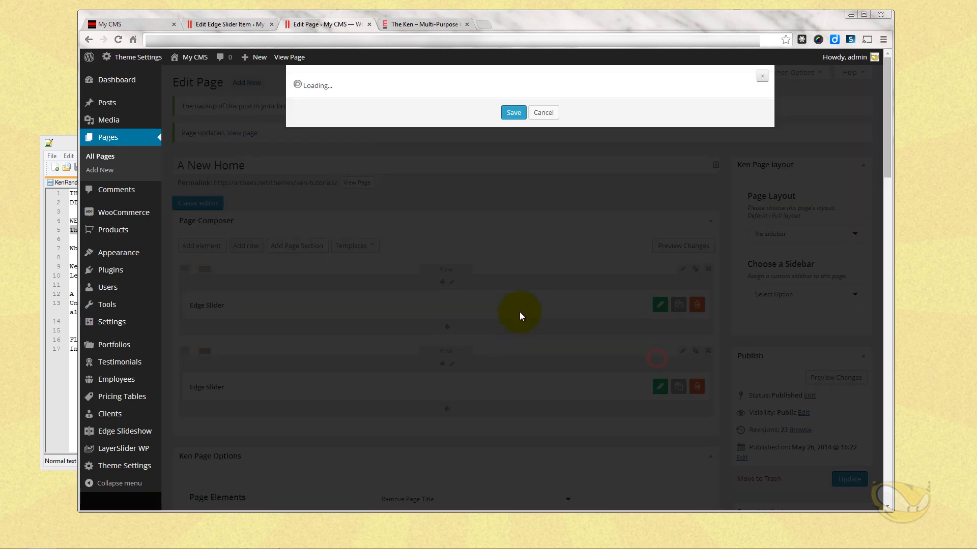
click(388, 177)
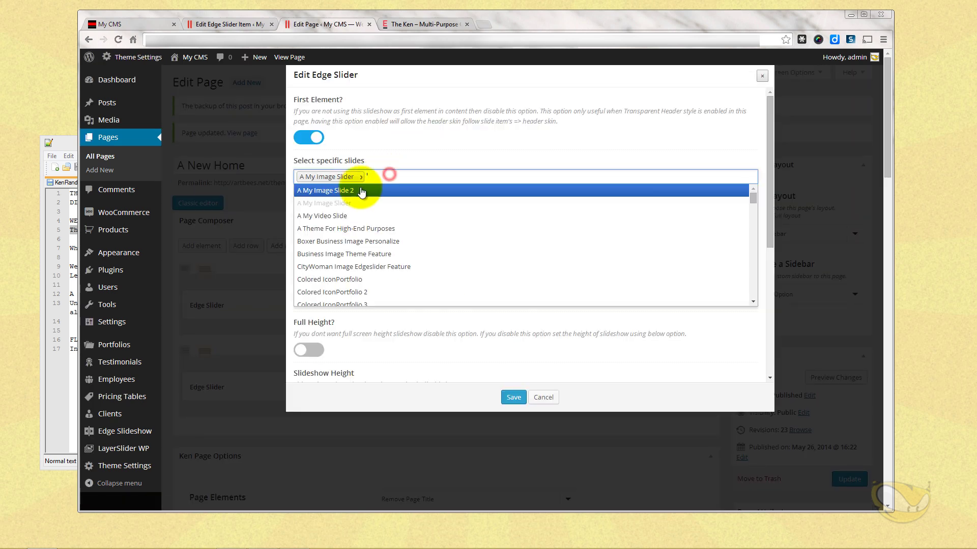
click(350, 215)
click(447, 177)
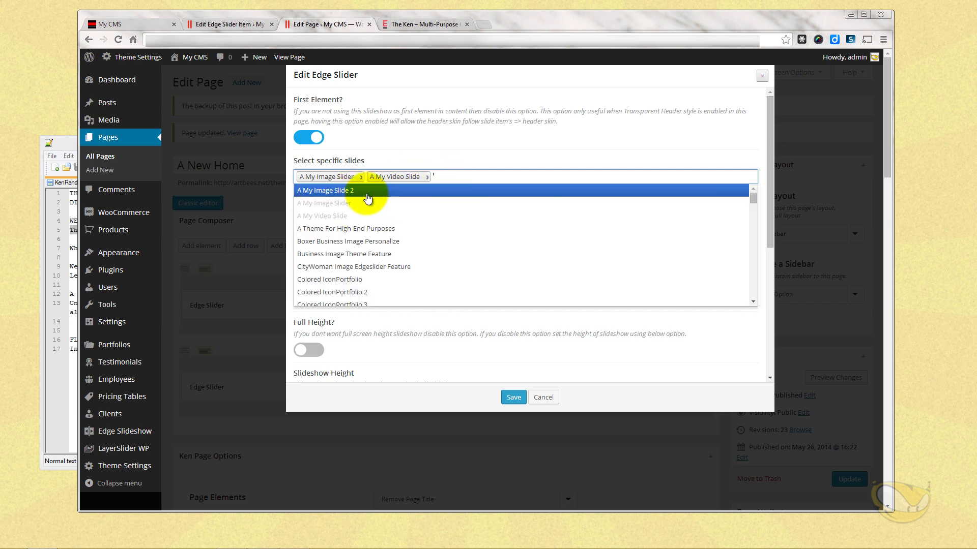
click(367, 191)
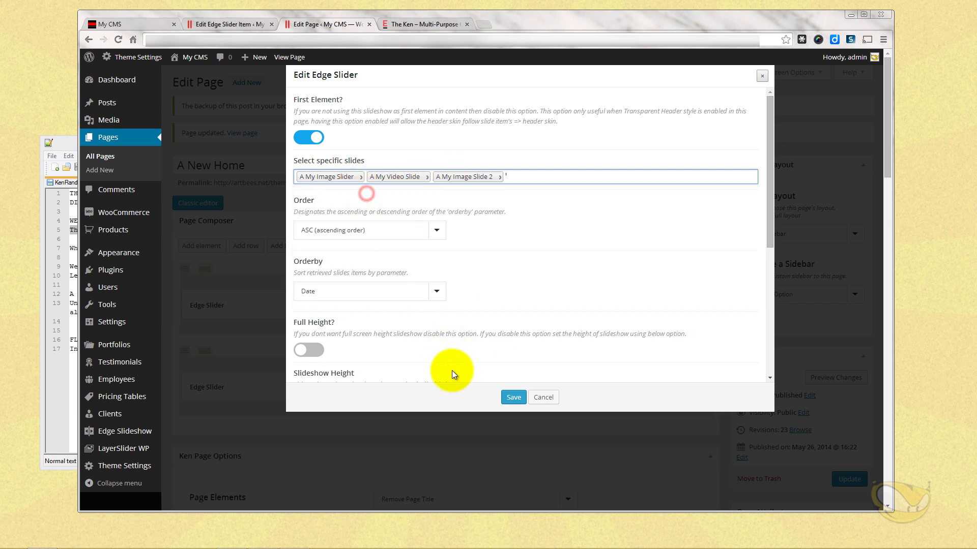
click(513, 397)
click(848, 478)
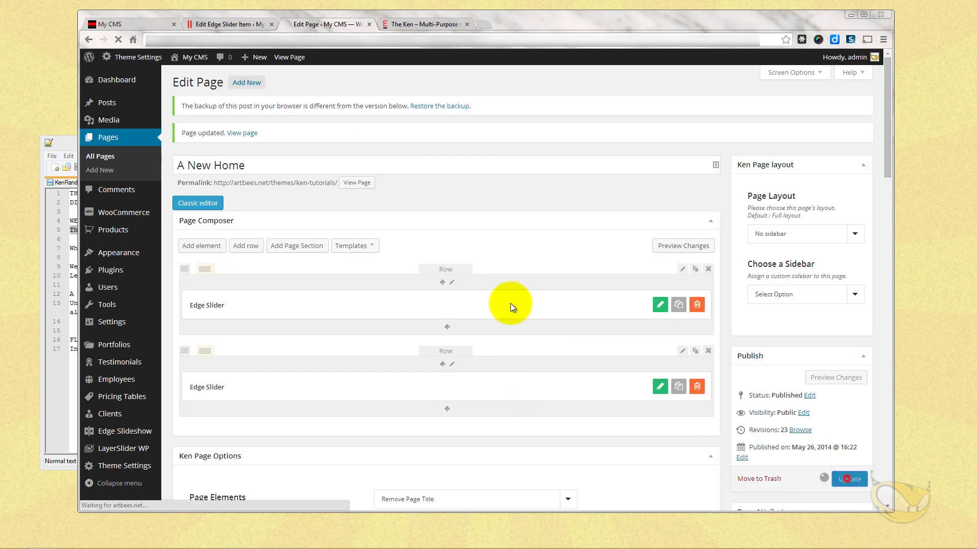
- Reload the live home page and advance through the slides of the second Edge Slider
click(142, 24)
click(120, 40)
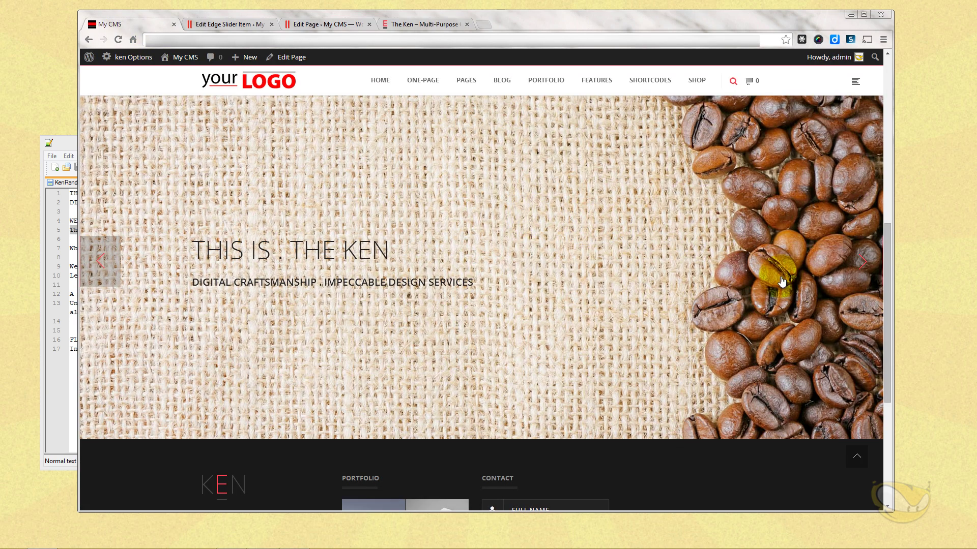
click(864, 262)
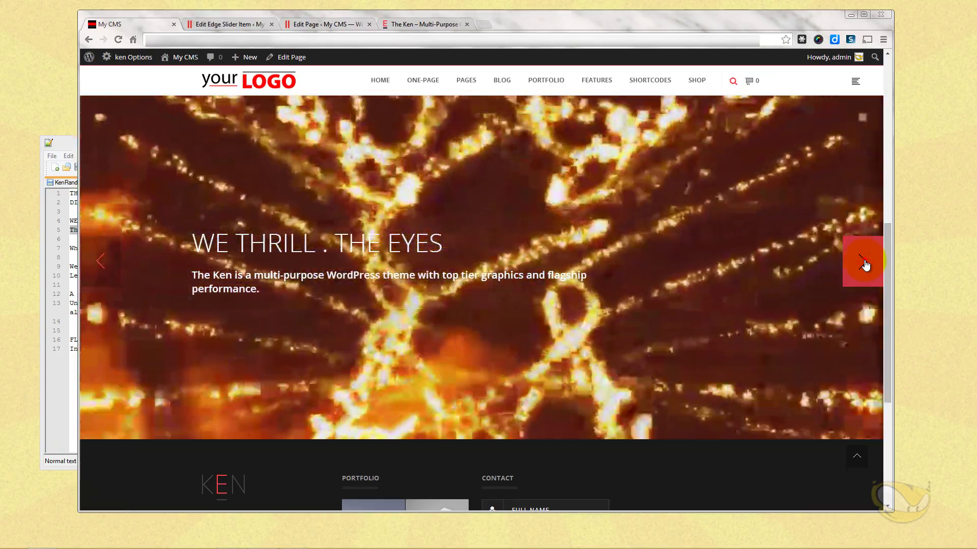
click(864, 262)
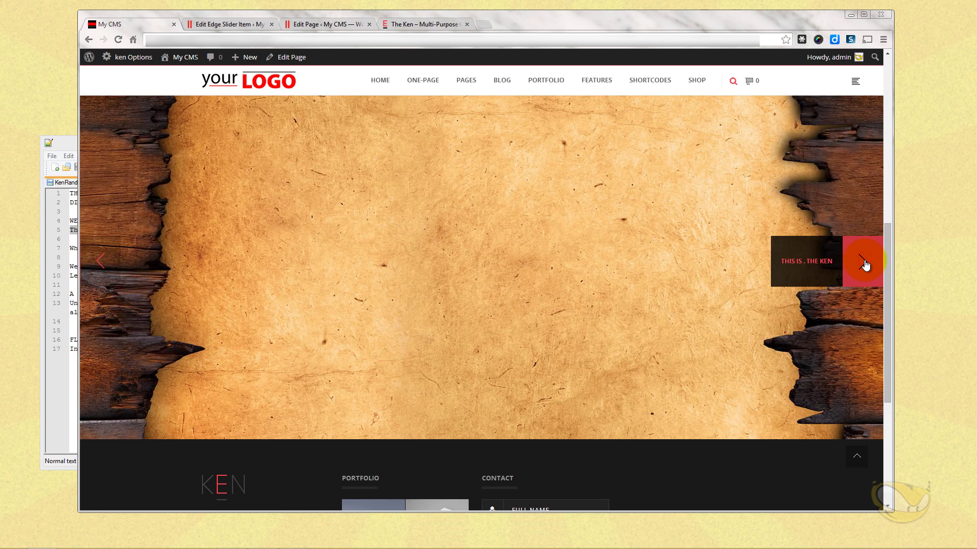
- Review the settings of A My Image Slide 2 and advance through the second Edge Slider's slides on the live home page
click(210, 24)
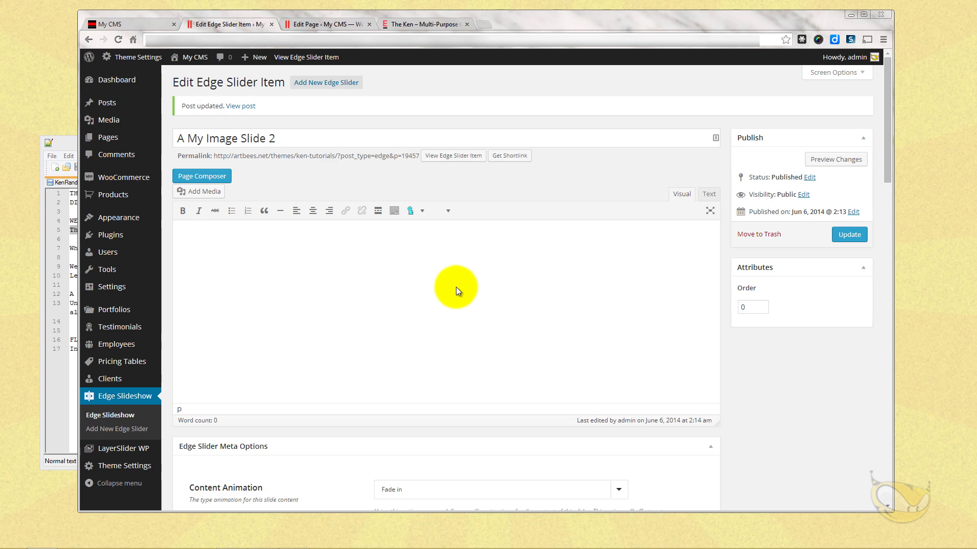
scroll(448, 308, down, 3)
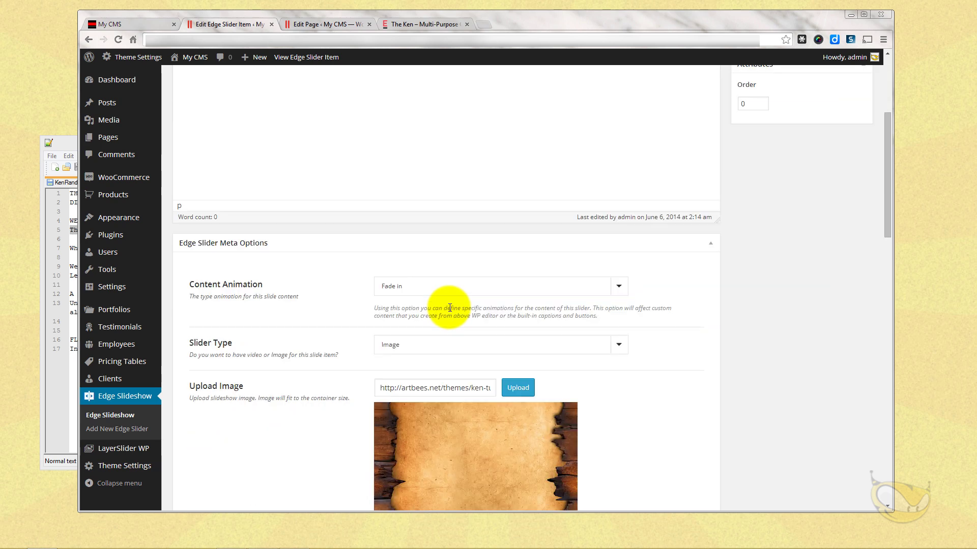
scroll(450, 301, down, 6)
scroll(450, 301, up, 6)
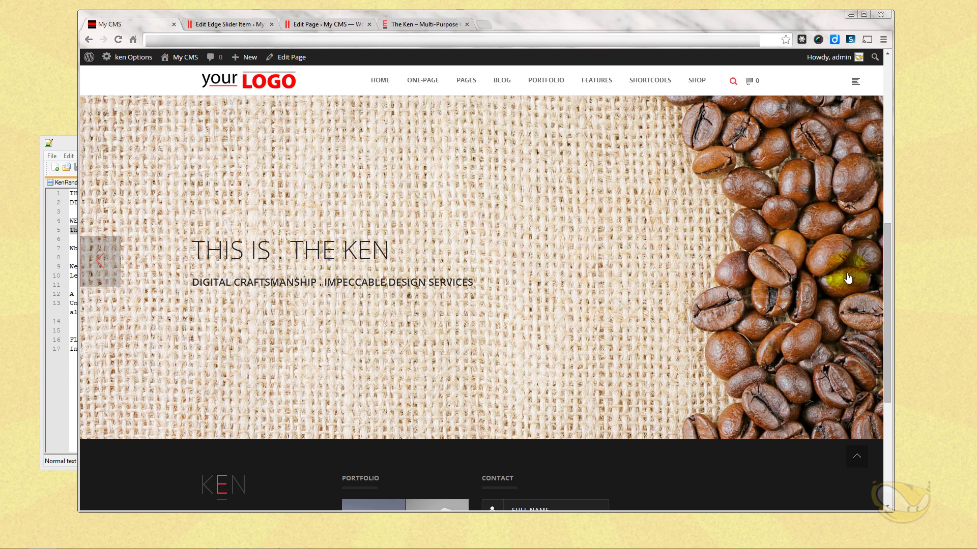
click(868, 257)
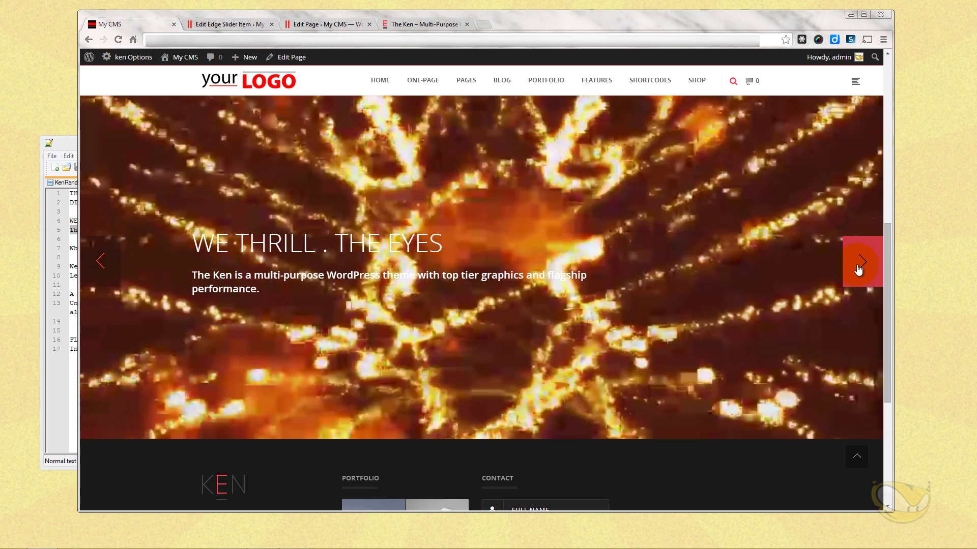
click(859, 265)
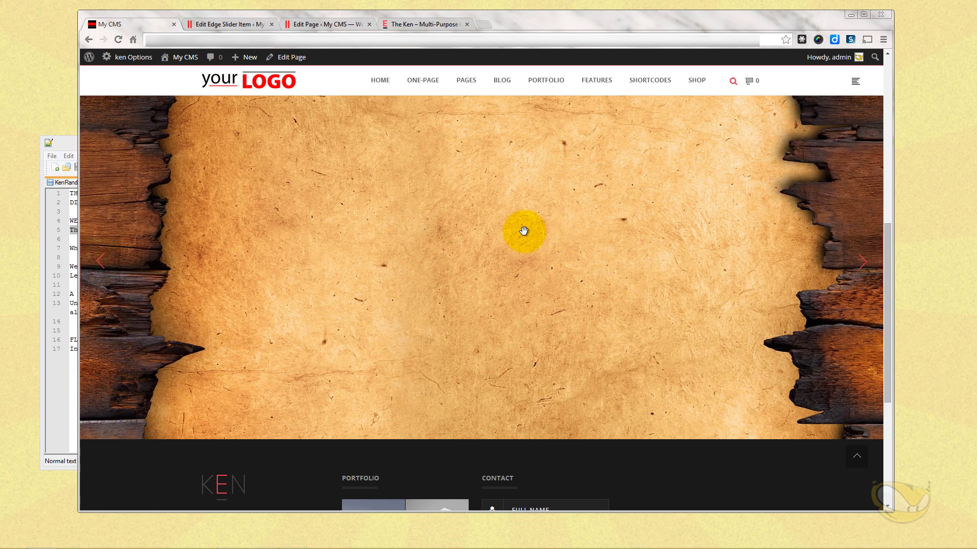
- Open A My Image Slider from the Edge Slideshow items for editing and go to its Button 1 options
click(237, 24)
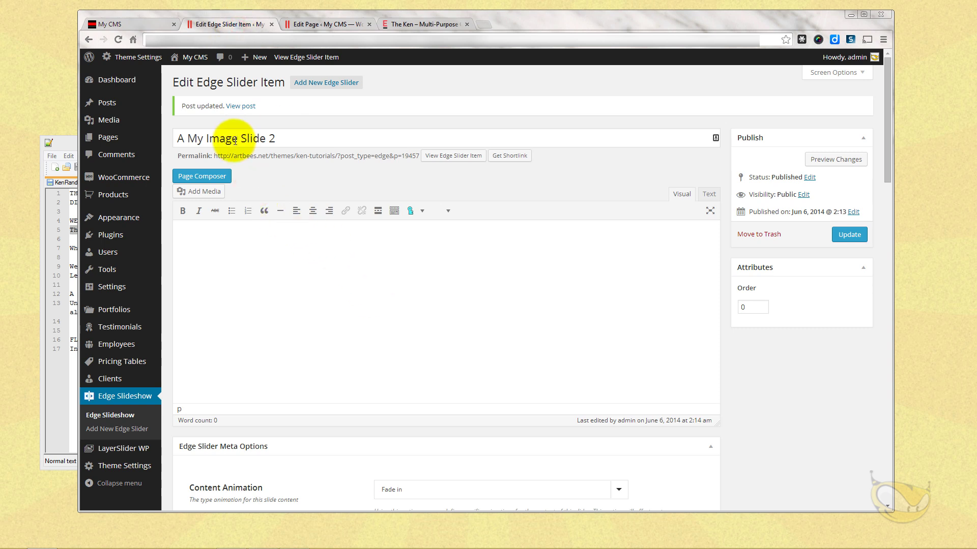
click(121, 396)
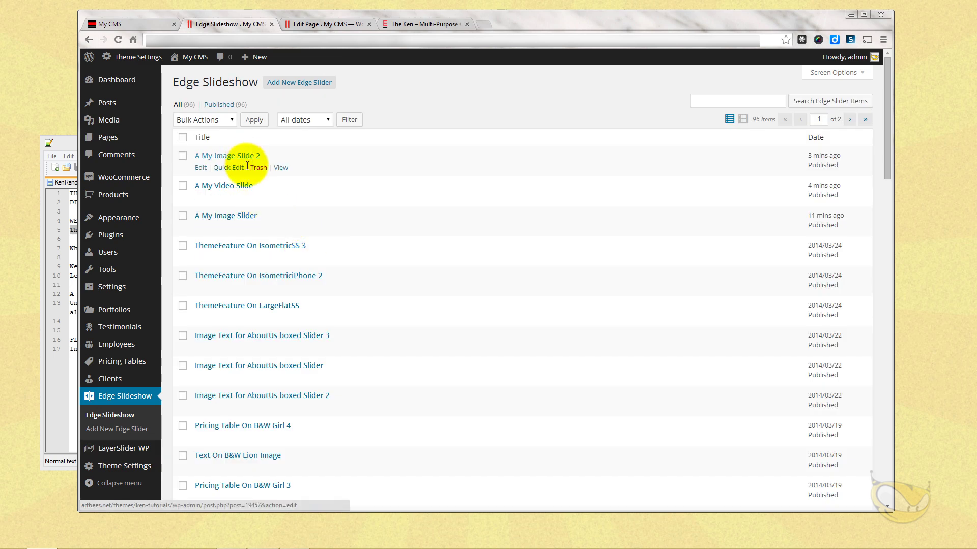
click(237, 215)
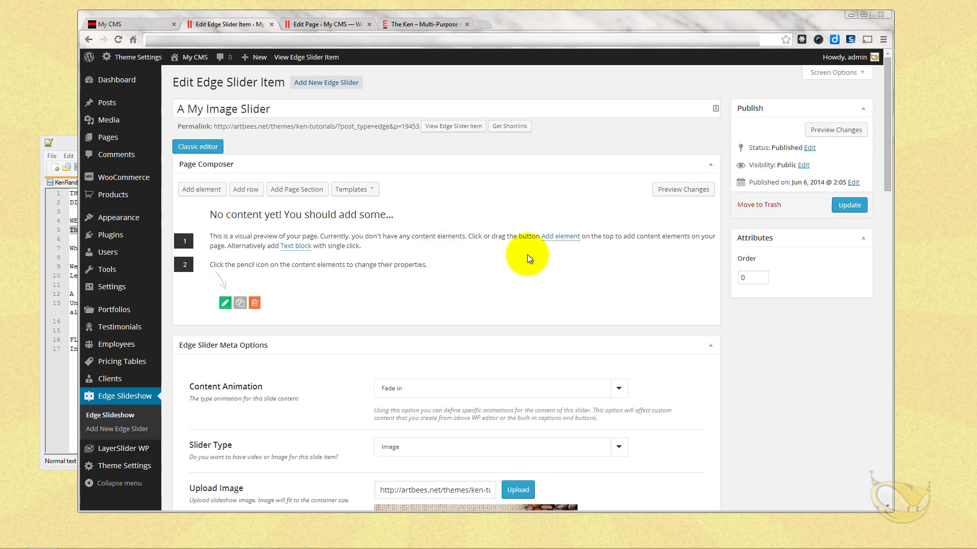
scroll(557, 260, down, 5)
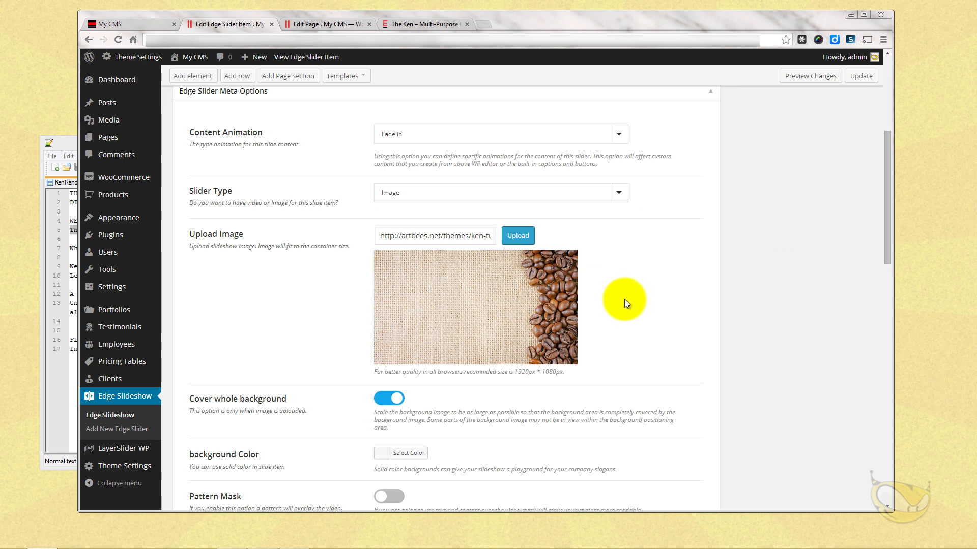
scroll(624, 299, down, 7)
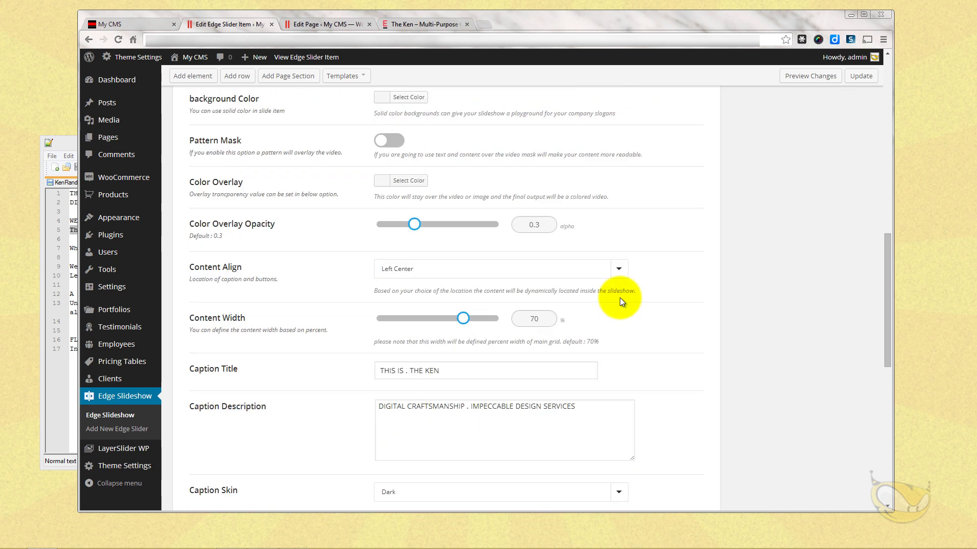
scroll(613, 314, down, 4)
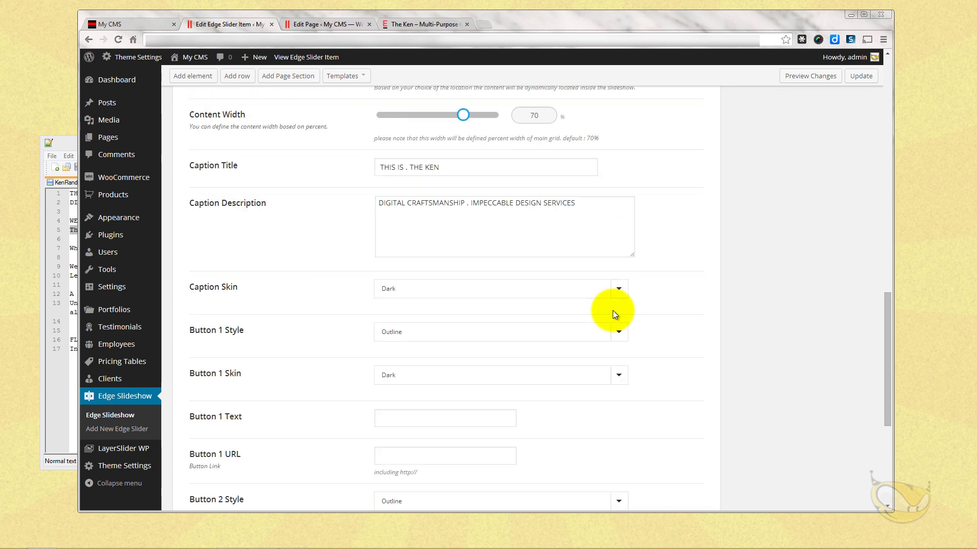
scroll(482, 319, down, 1)
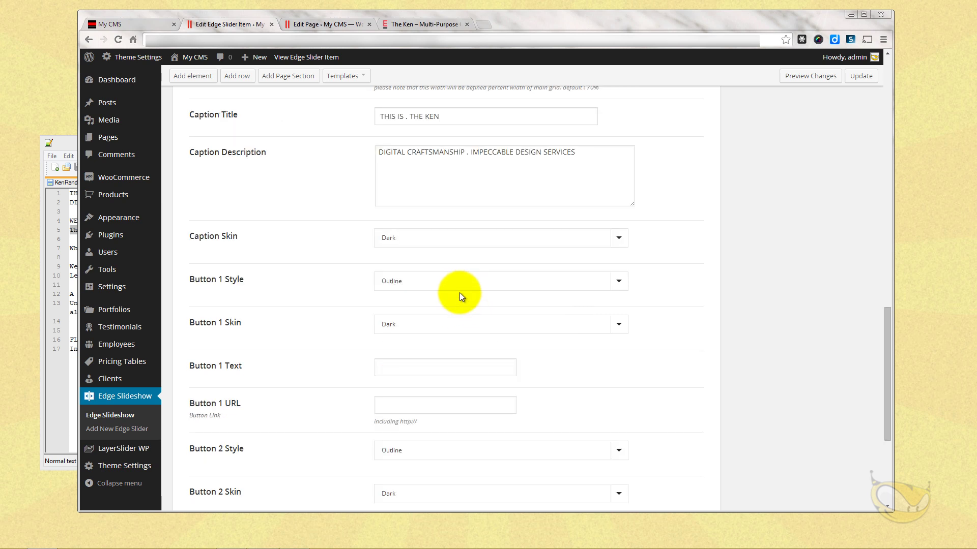
- Set the slide's Button 1 style to Outline and its text to "My Button", and update the slide
click(452, 286)
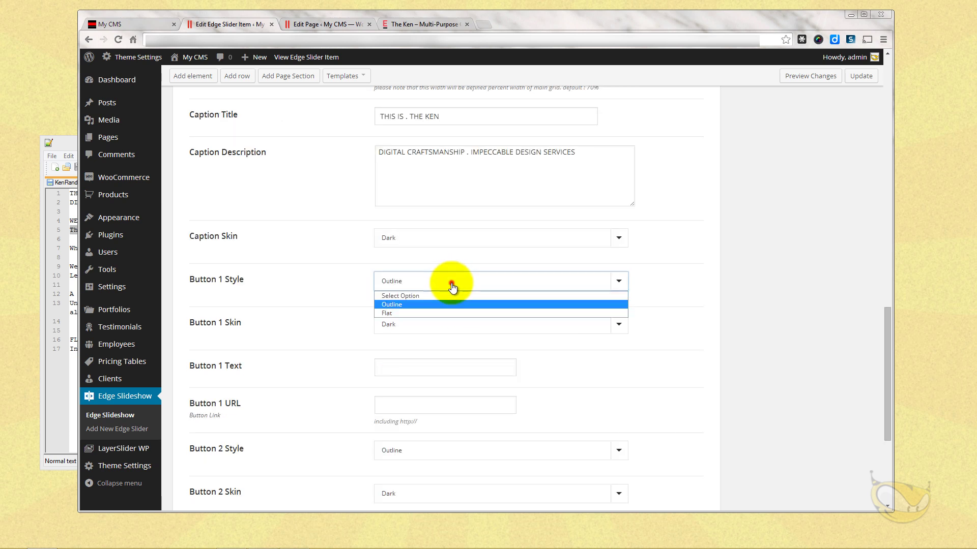
click(442, 304)
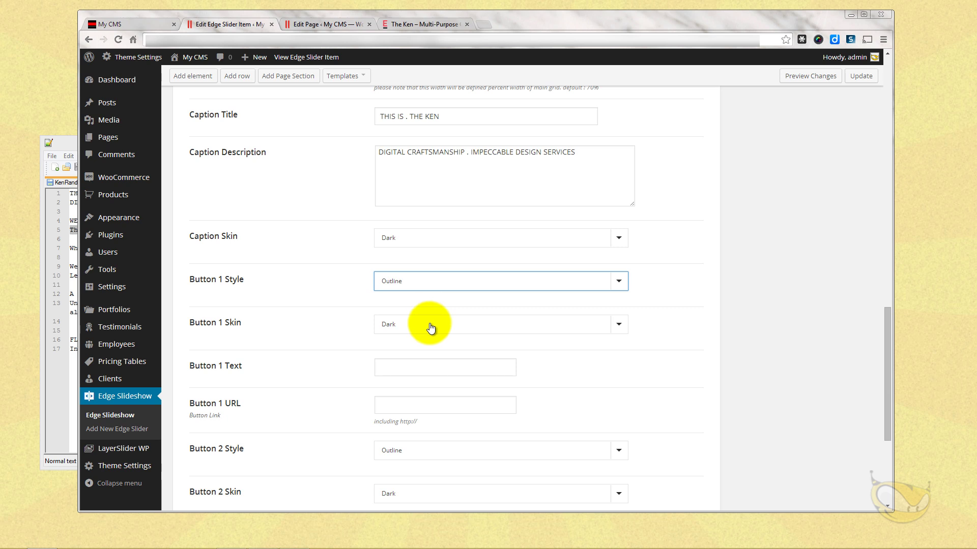
click(418, 374)
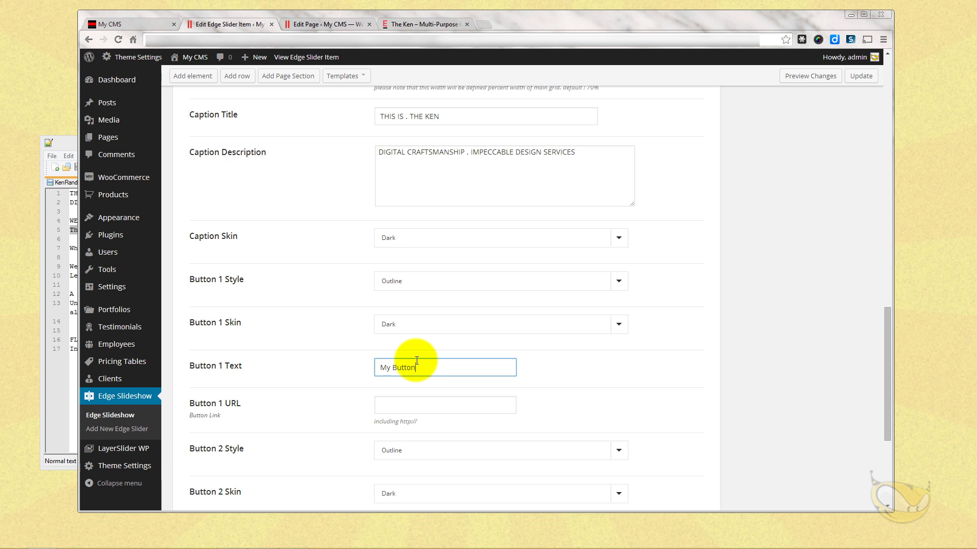
text(My Button)
scroll(443, 366, down, 2)
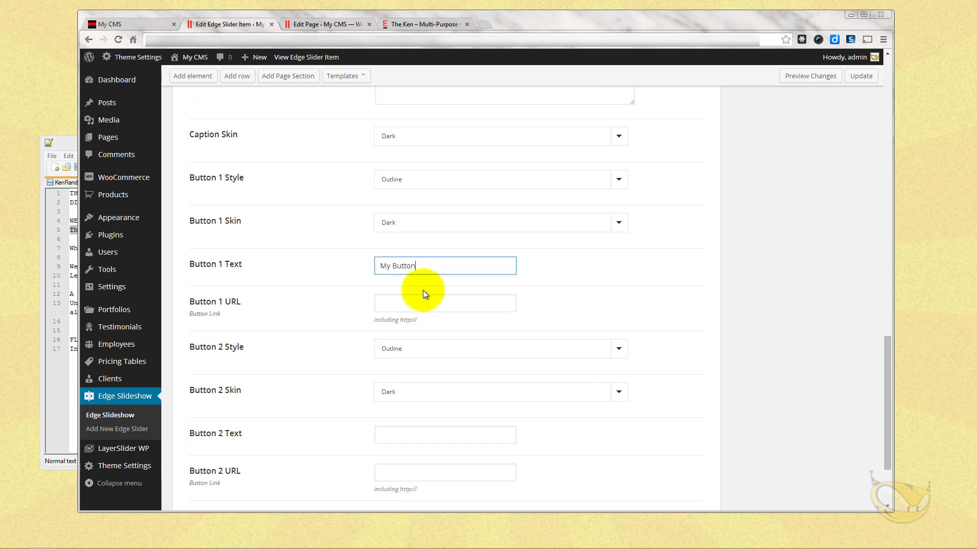
scroll(450, 330, down, 2)
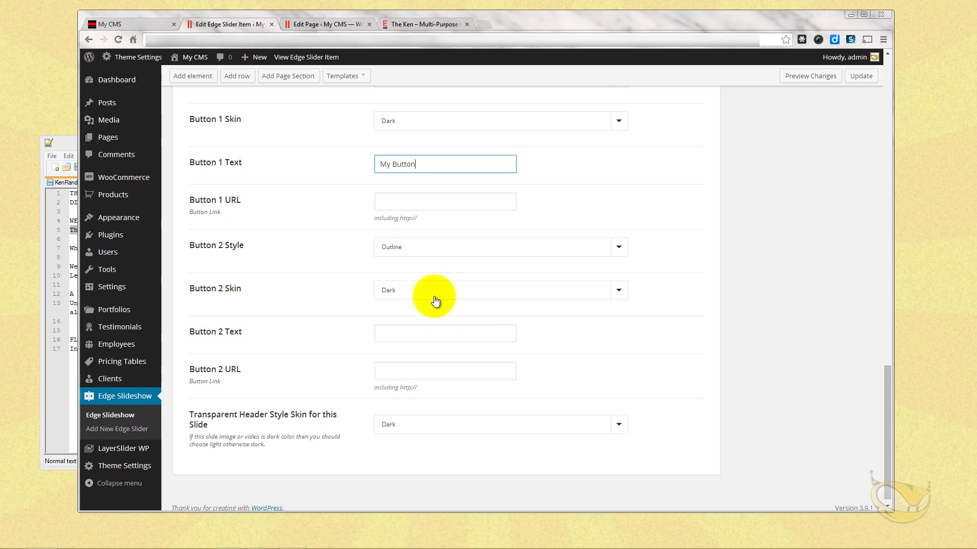
scroll(633, 321, up, 20)
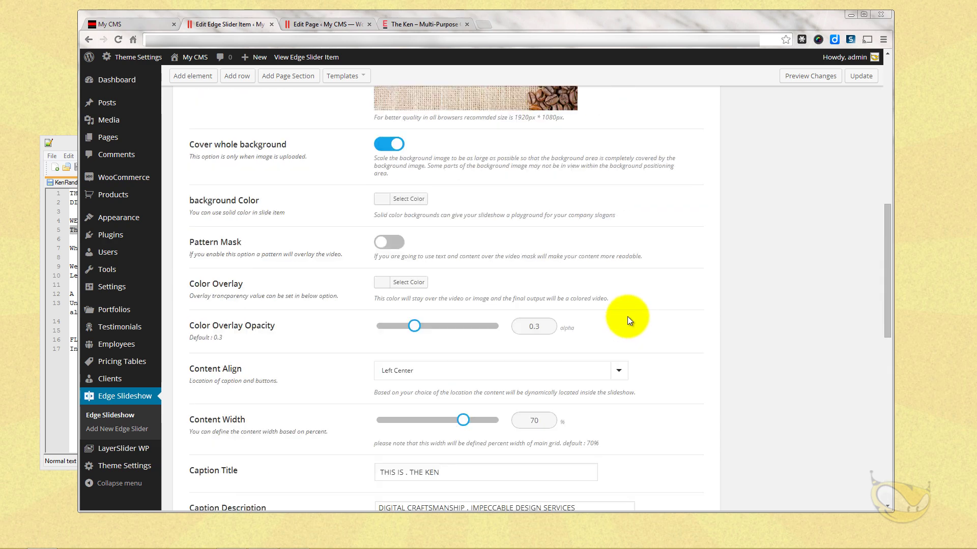
click(849, 206)
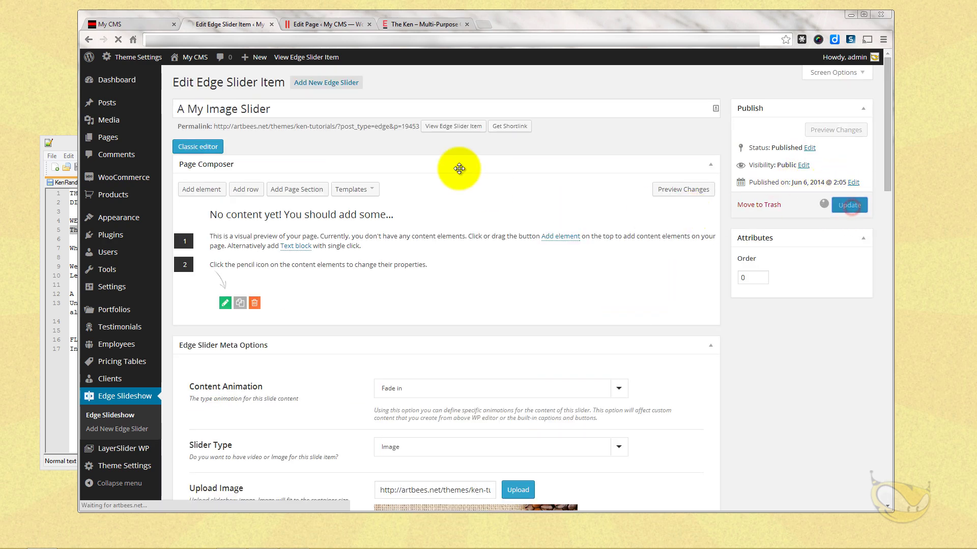
- Reload the live home page, examine the new button on the coffee bean slide, and move through the slider back to the video slide
click(134, 29)
click(117, 39)
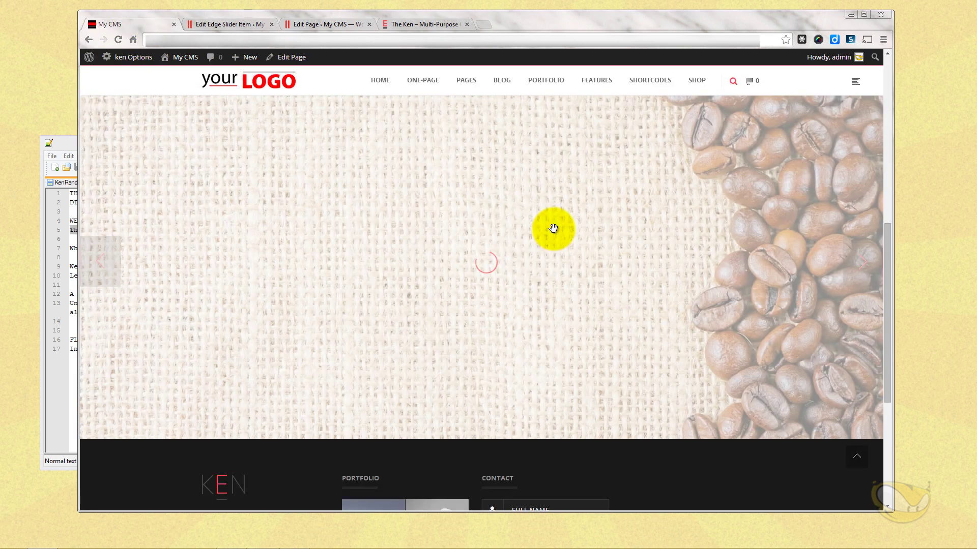
scroll(613, 240, down, 5)
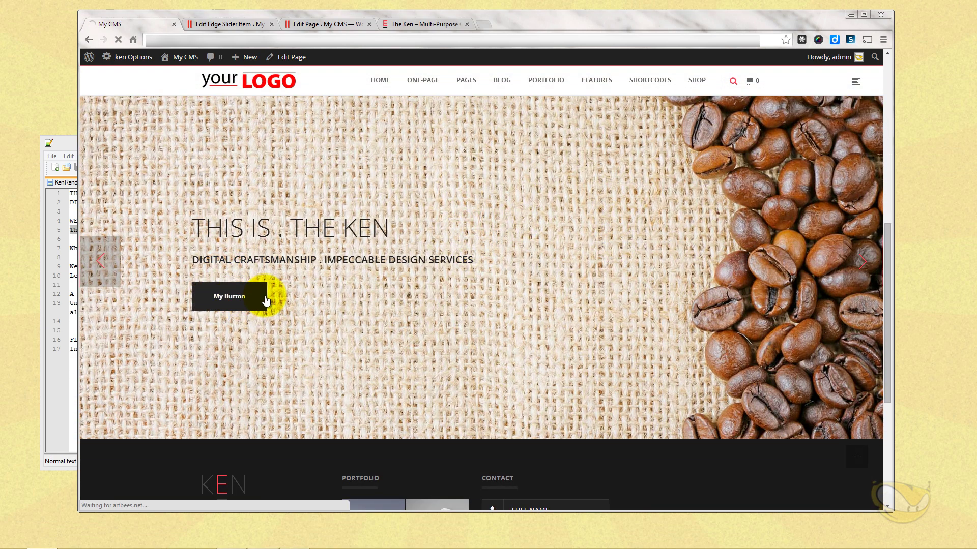
scroll(351, 275, down, 3)
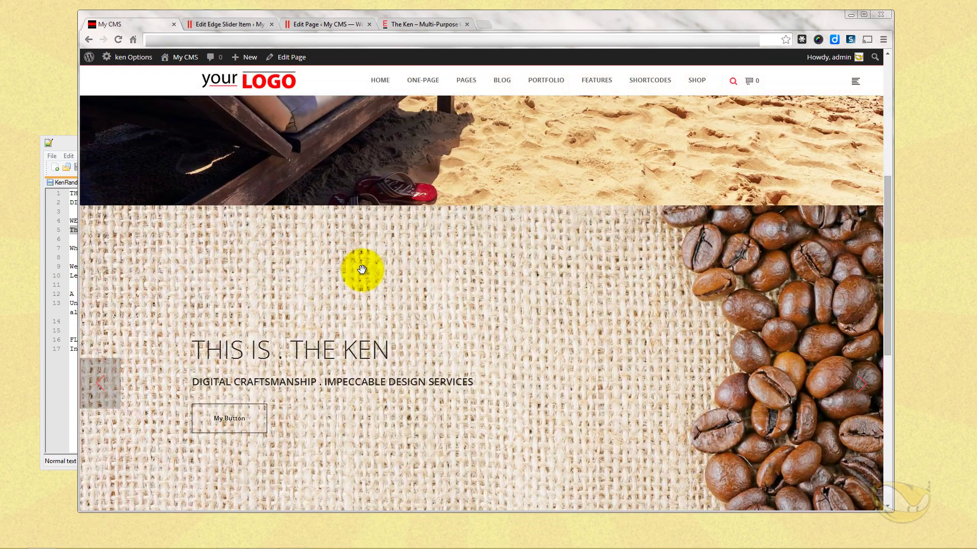
scroll(361, 268, down, 5)
scroll(375, 257, up, 6)
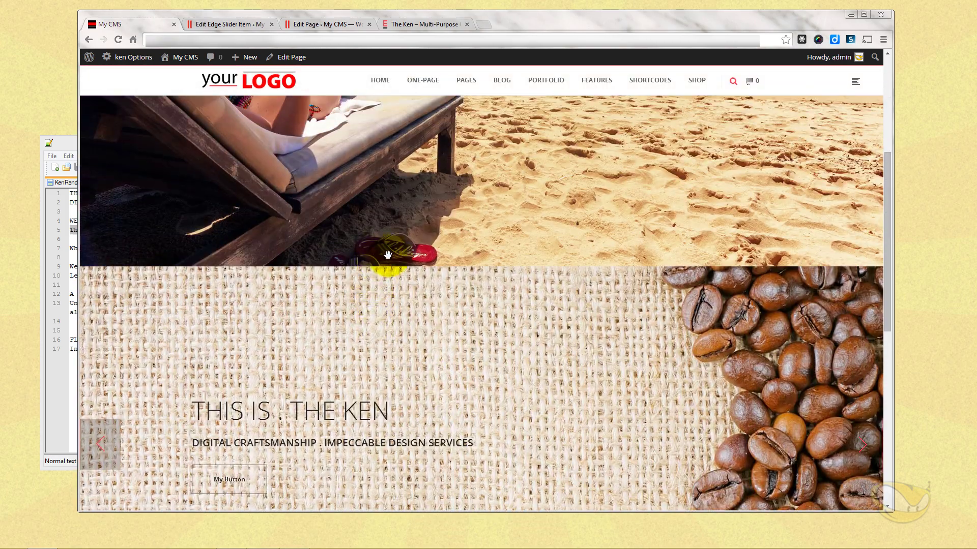
scroll(388, 254, down, 3)
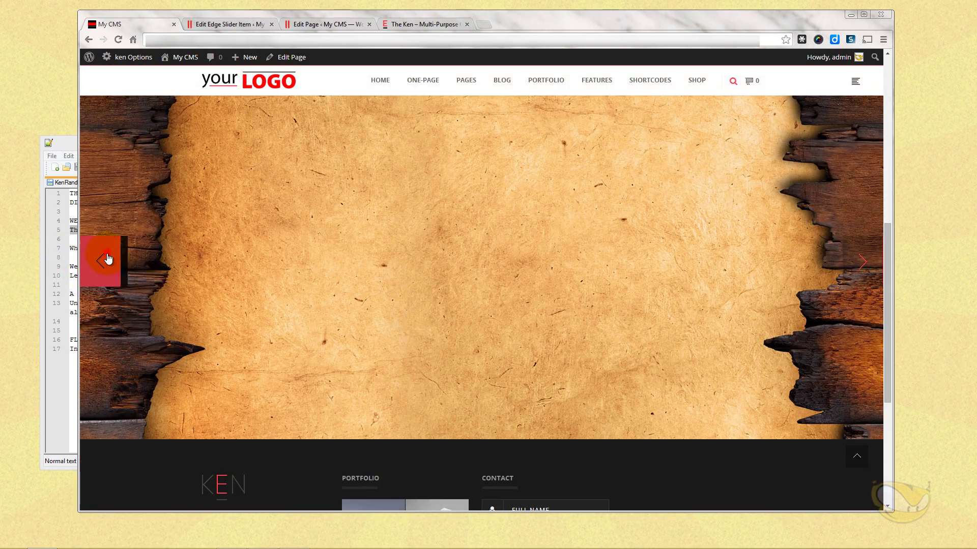
click(108, 260)
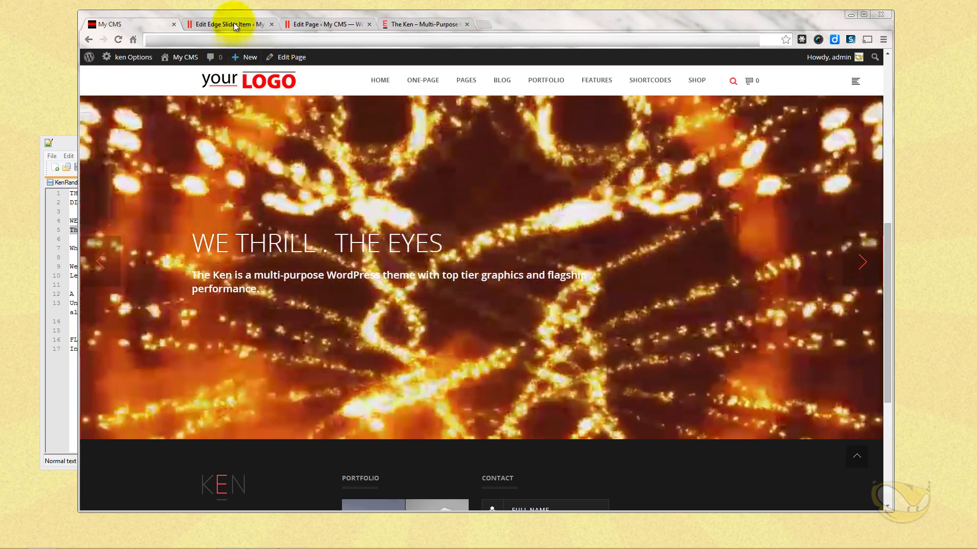
- Open A My Video Slide from the Edge Slideshow items, enable its Pattern Mask, and update the slide
click(234, 23)
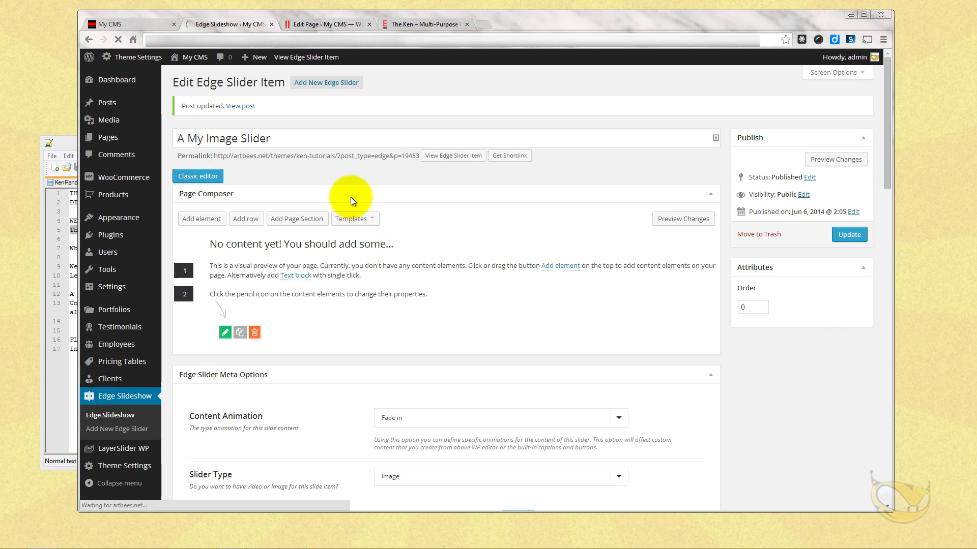
click(237, 187)
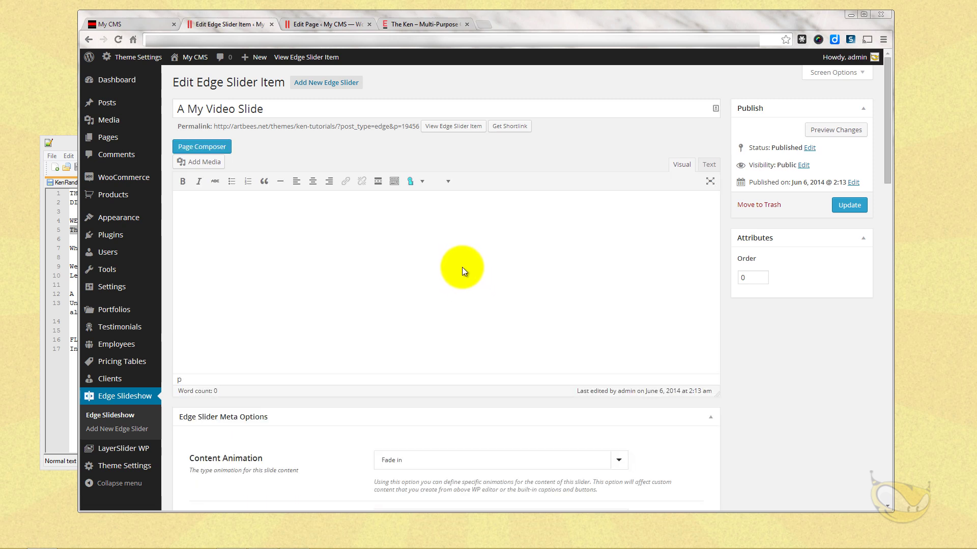
scroll(534, 258, down, 6)
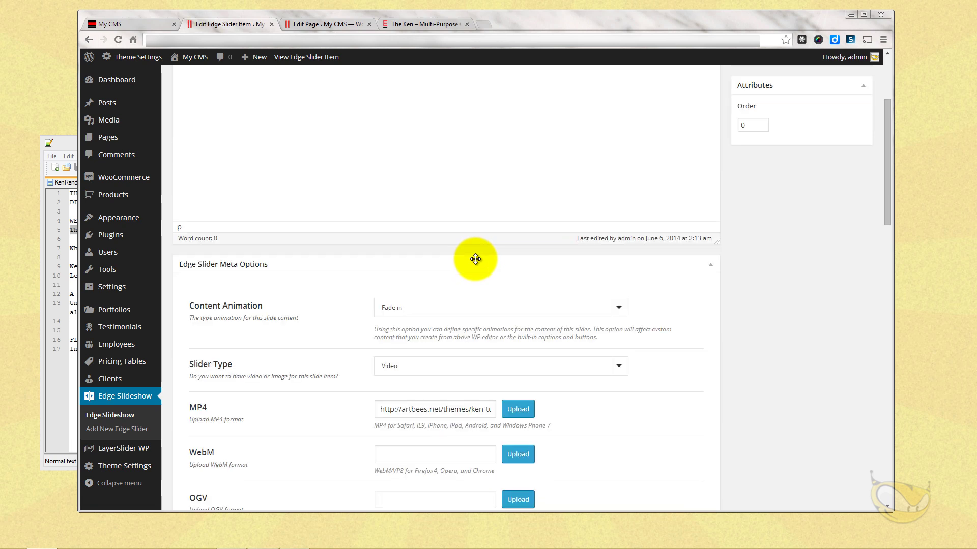
scroll(420, 267, down, 3)
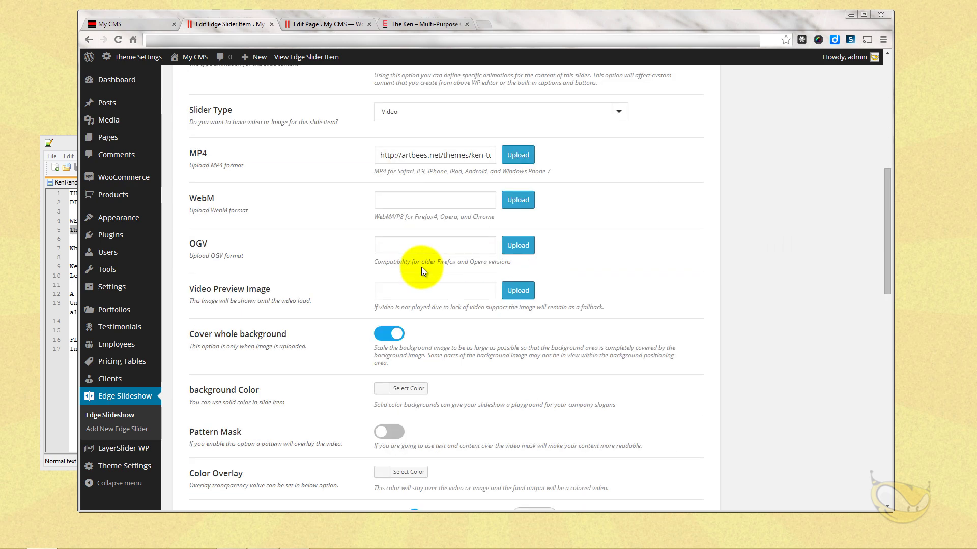
scroll(472, 299, up, 1)
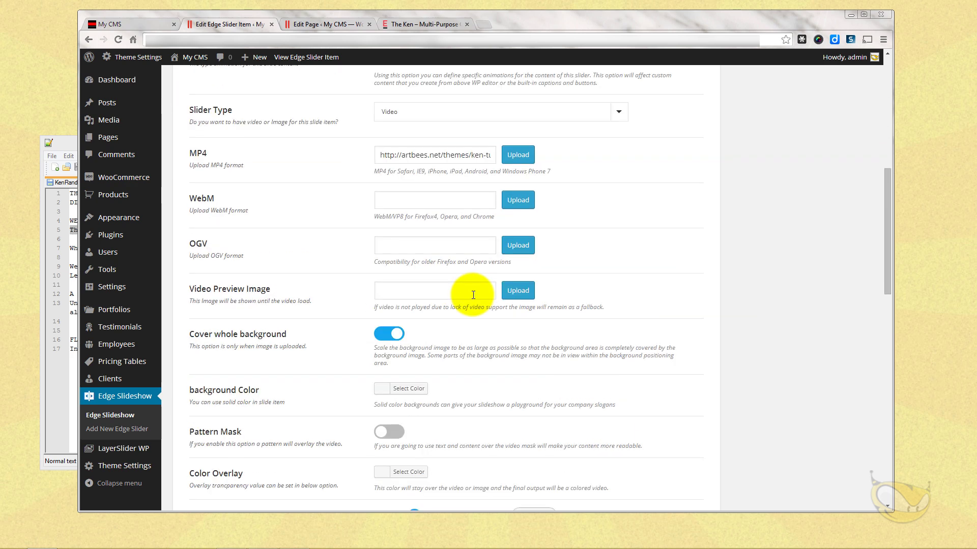
scroll(473, 295, down, 2)
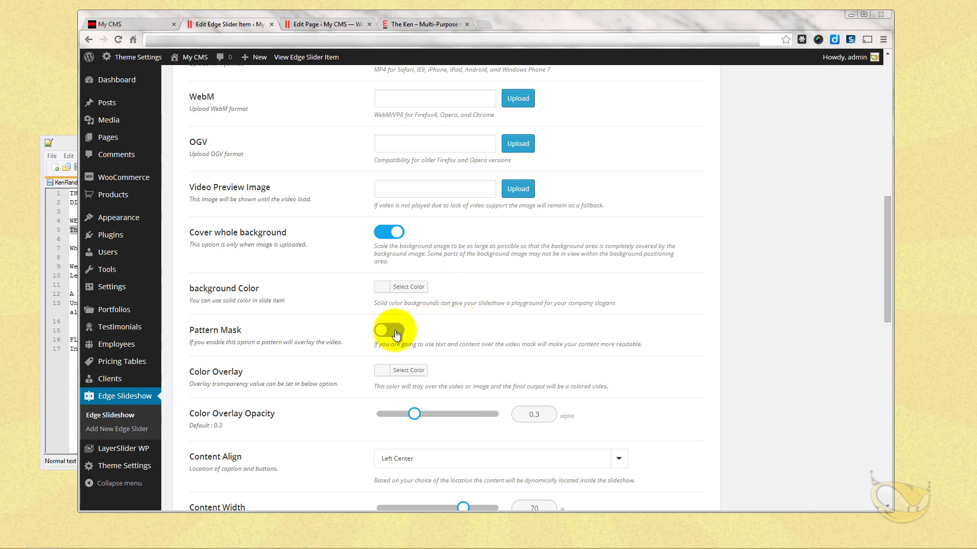
scroll(632, 334, up, 11)
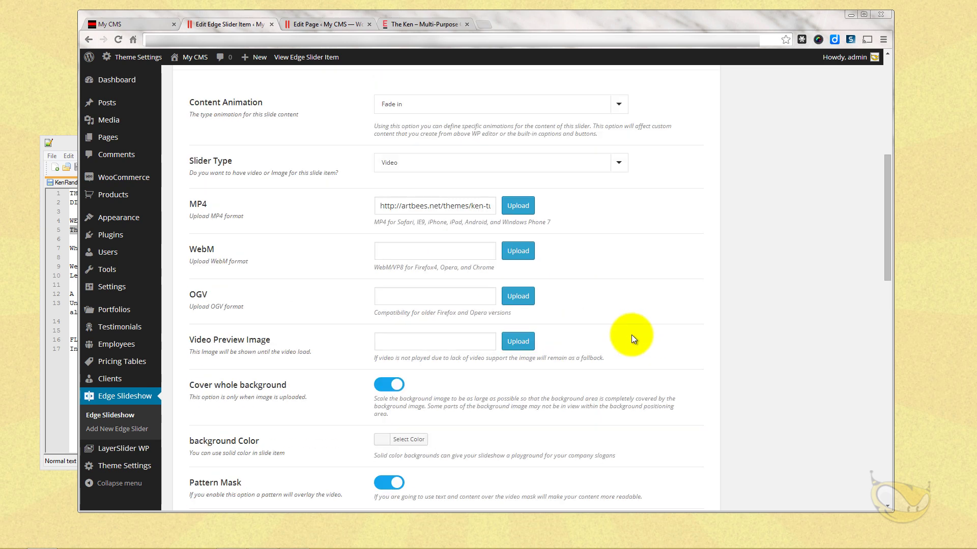
click(849, 205)
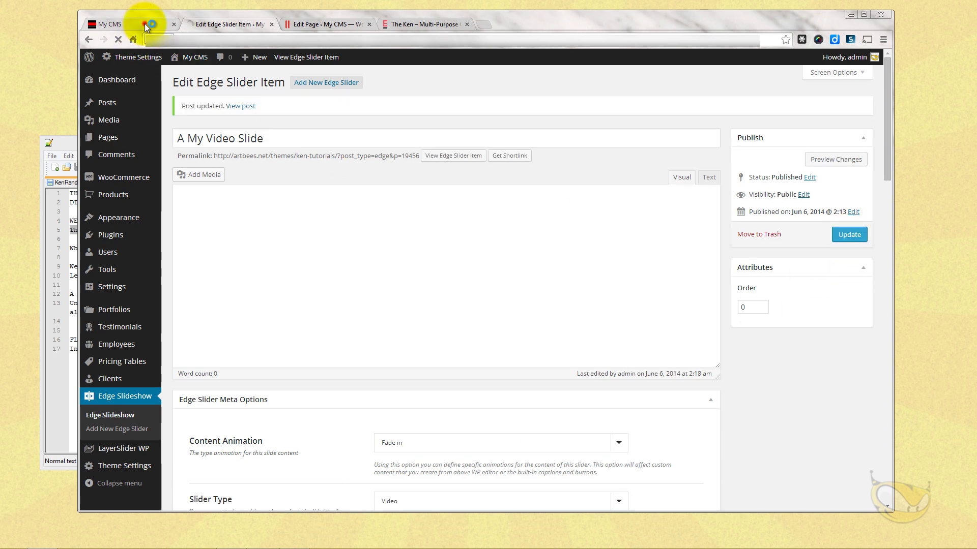
- Reload the live home page and advance the second Edge Slider to the video slide to check its pattern overlay
click(143, 24)
click(117, 40)
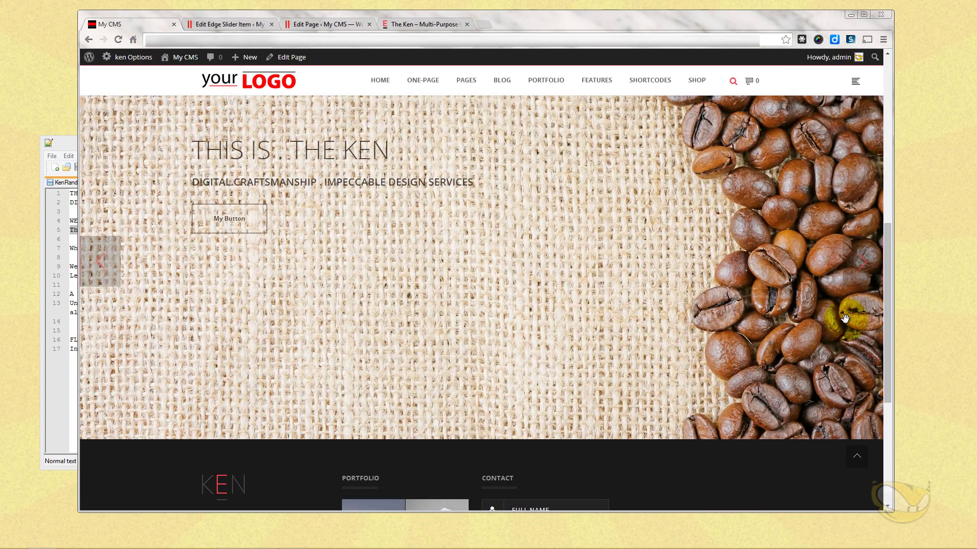
click(860, 264)
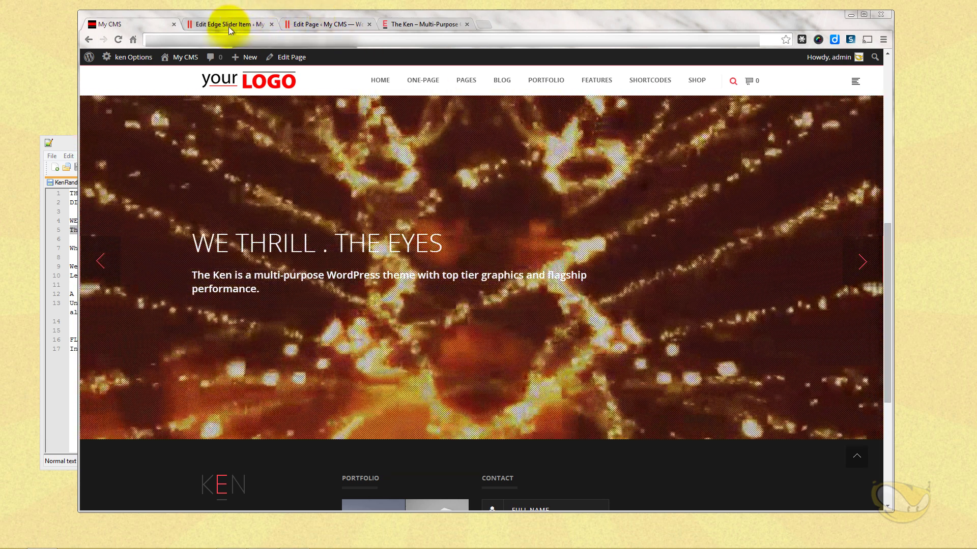
- Set the Color Overlay of A My Video Slide to the preset red #dd3333 and update the slide
click(228, 26)
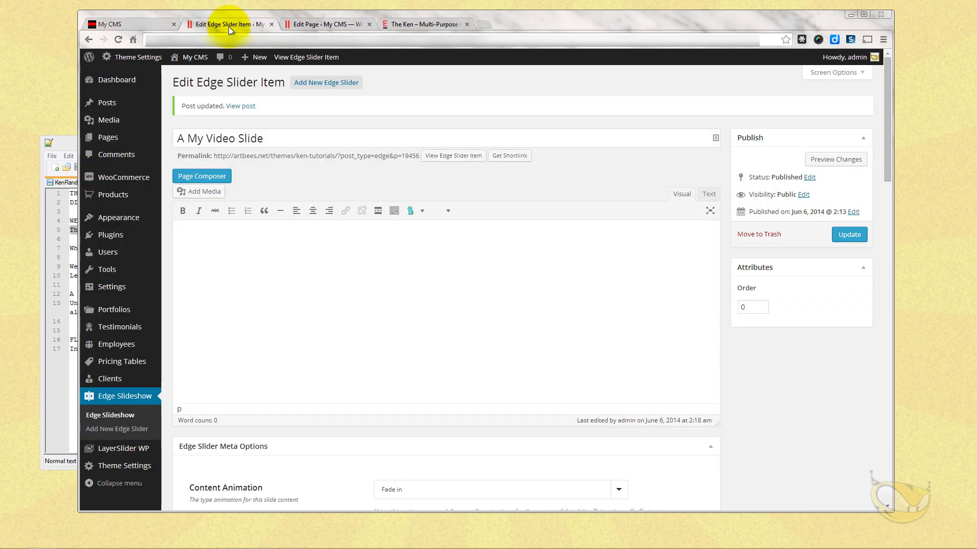
click(307, 27)
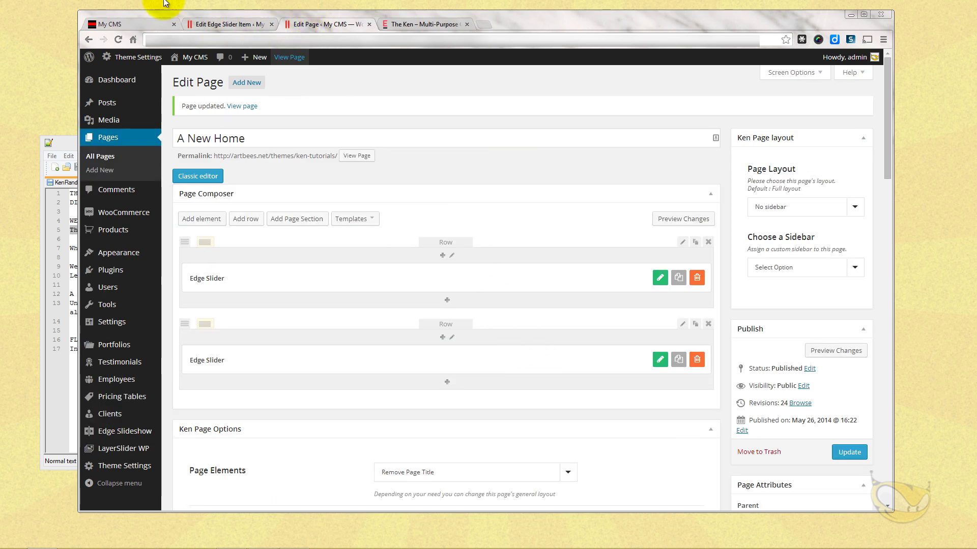
click(223, 23)
scroll(448, 303, down, 9)
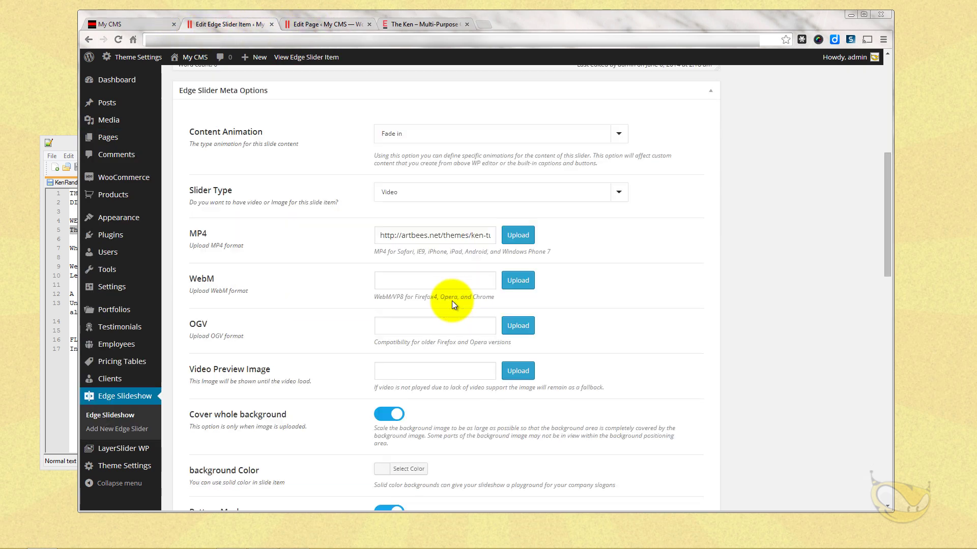
scroll(436, 301, down, 1)
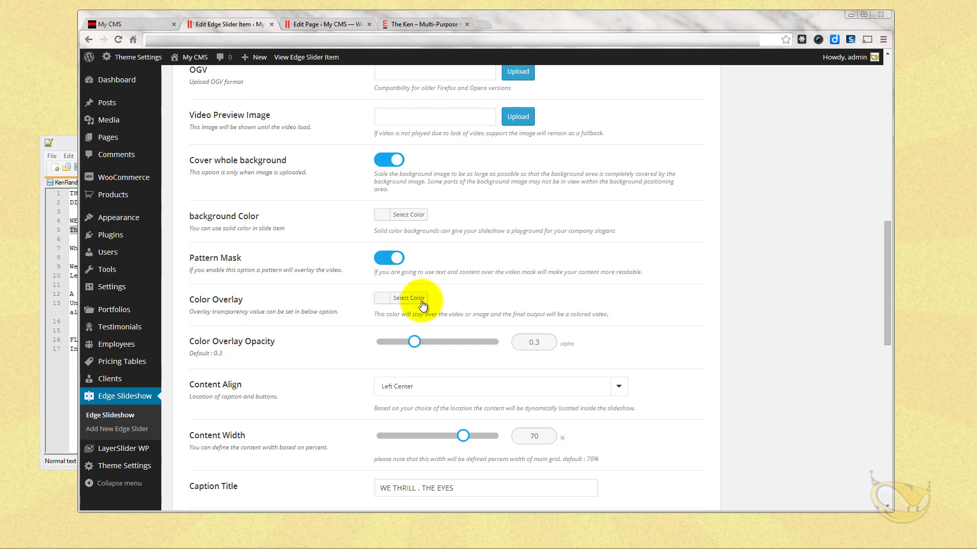
click(396, 302)
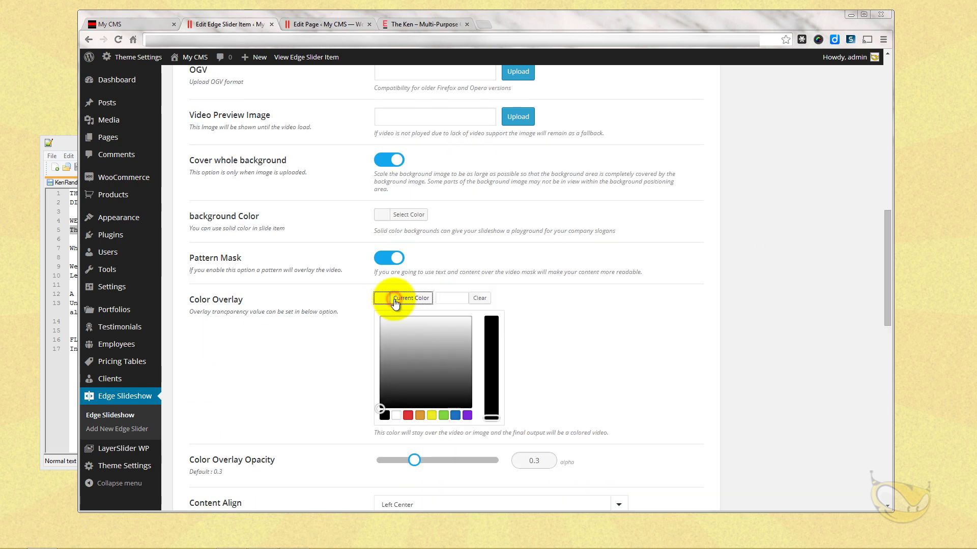
click(408, 416)
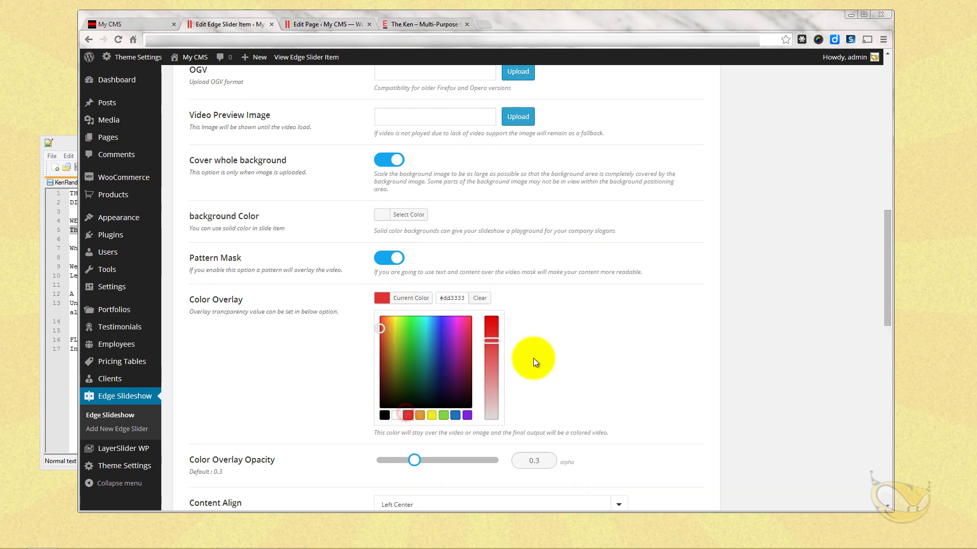
scroll(560, 336, down, 2)
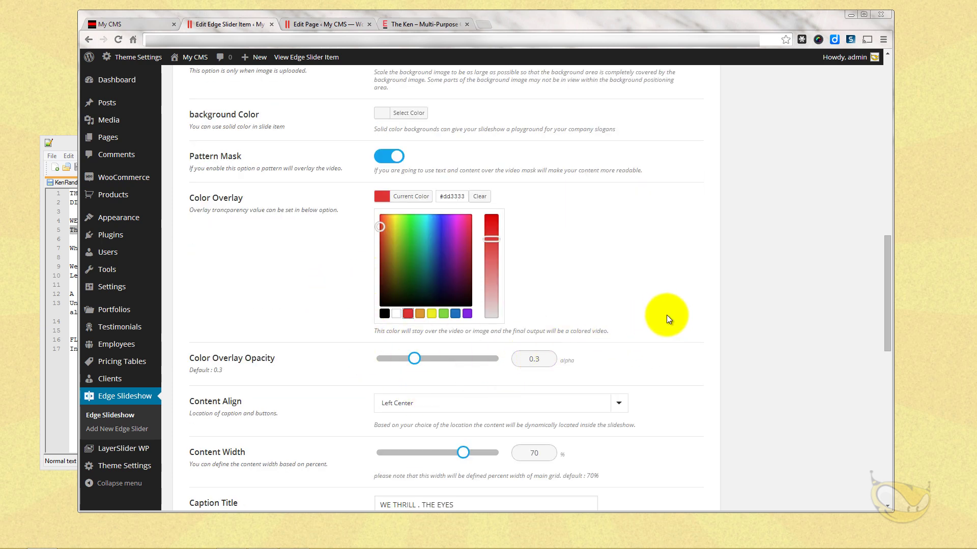
scroll(667, 316, up, 15)
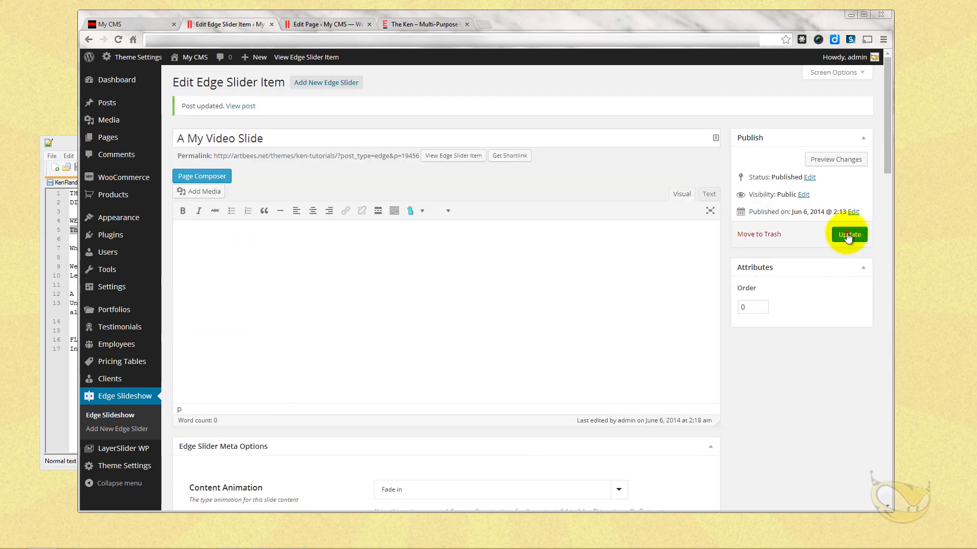
click(847, 236)
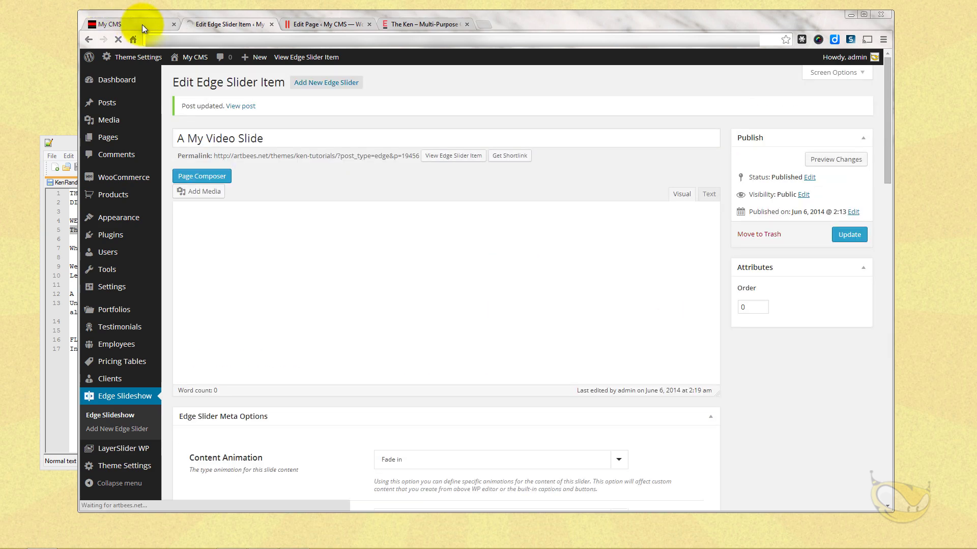
- Reload the live home page, advance the second Edge Slider to the video slide, and examine its color overlay
click(142, 25)
click(118, 39)
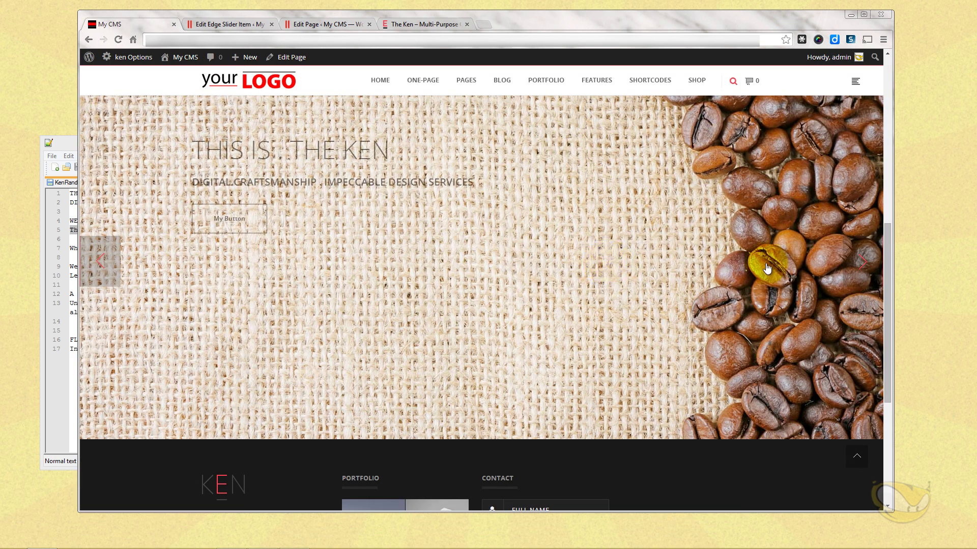
click(863, 262)
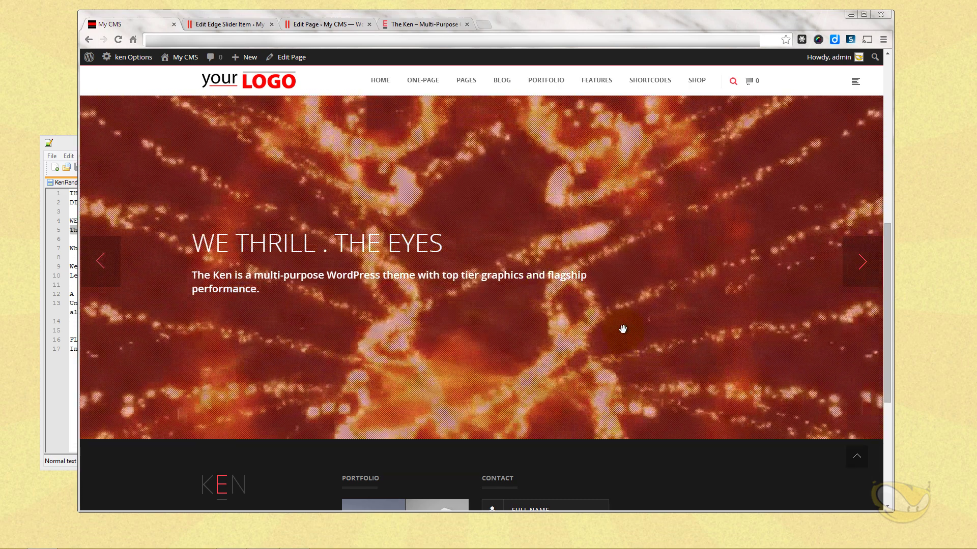
scroll(624, 329, down, 3)
scroll(630, 325, up, 3)
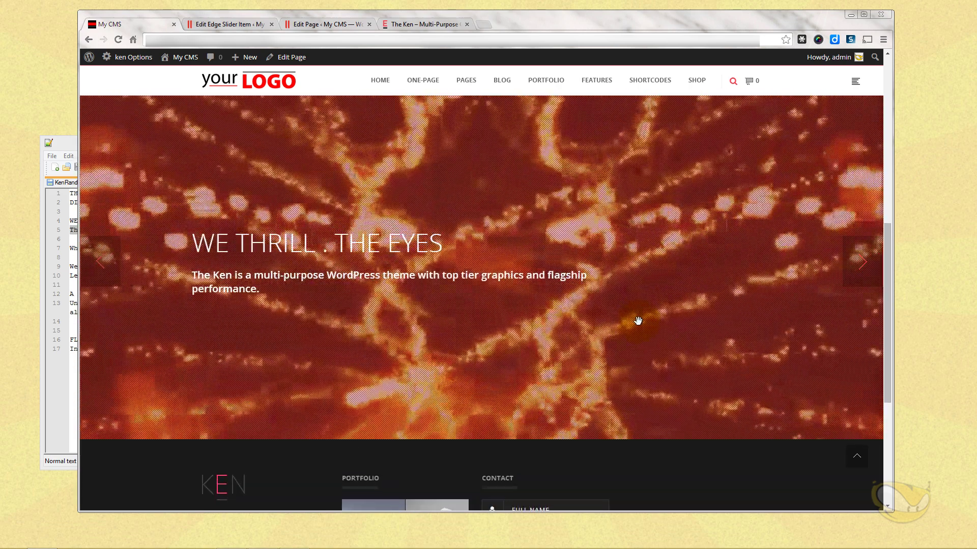
scroll(638, 320, up, 1)
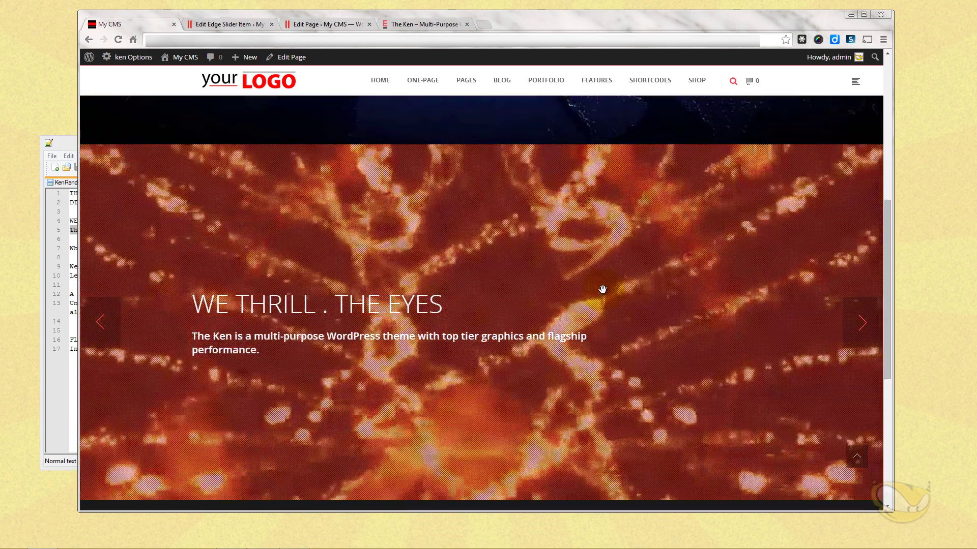
scroll(602, 287, up, 4)
scroll(600, 285, down, 5)
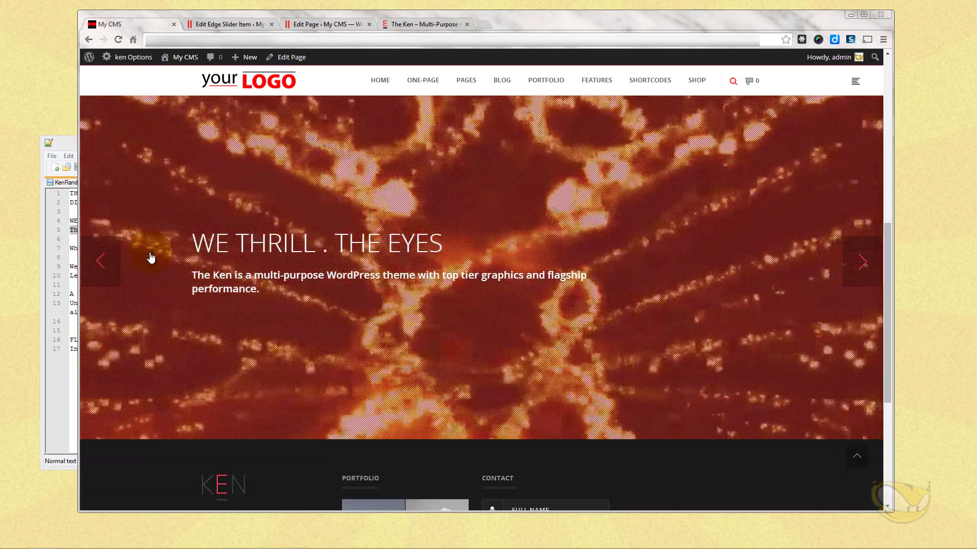
- Move the second Edge Slider back to the coffee bean slide and examine how the slider fits the page
click(93, 260)
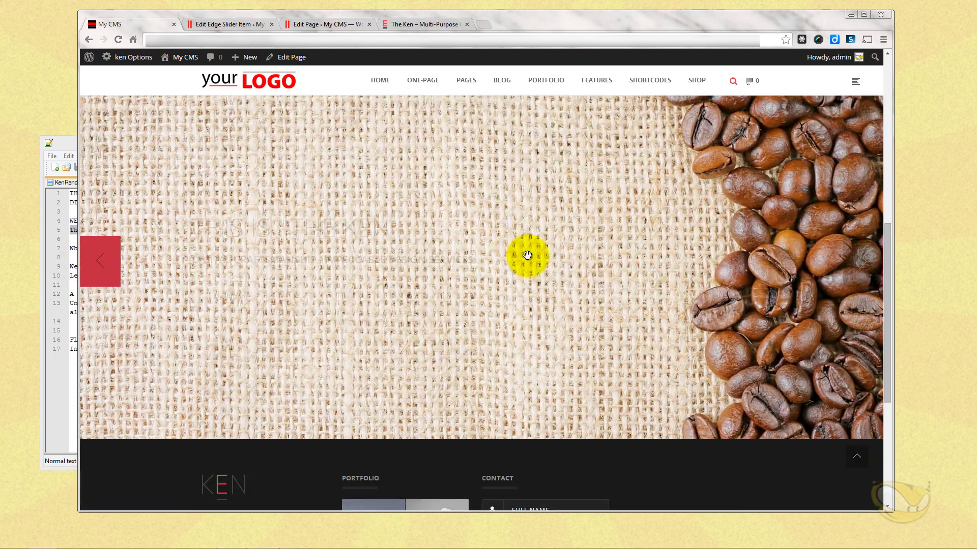
scroll(525, 255, up, 3)
scroll(523, 253, down, 2)
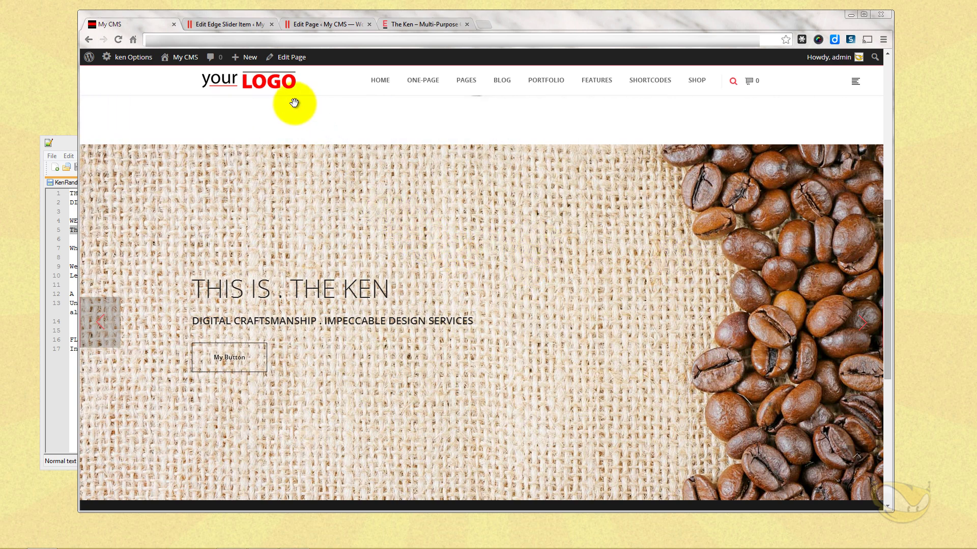
scroll(375, 118, down, 1)
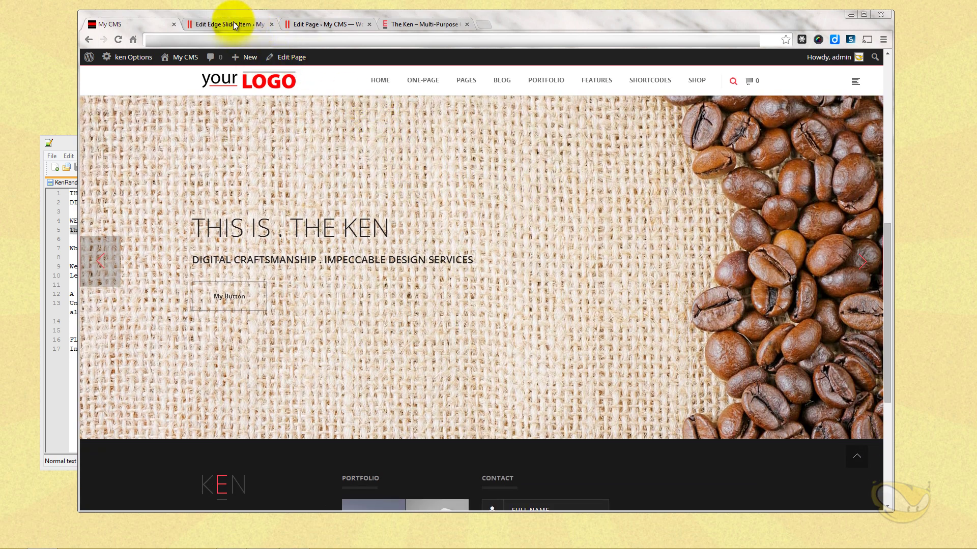
- Edit the Edge Slider on the A New Home page, set its Slideshow Height to 500 px, save it, and update the page
click(316, 26)
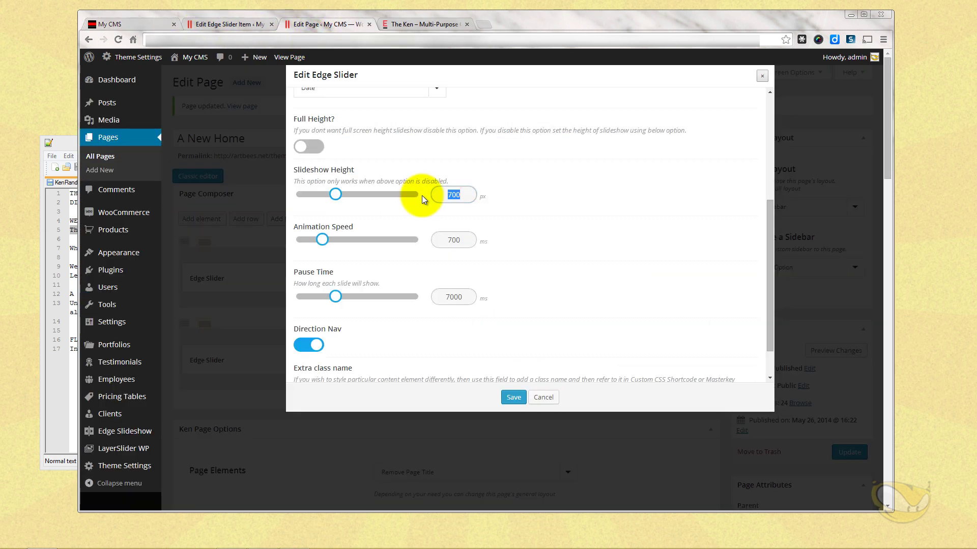
text(500)
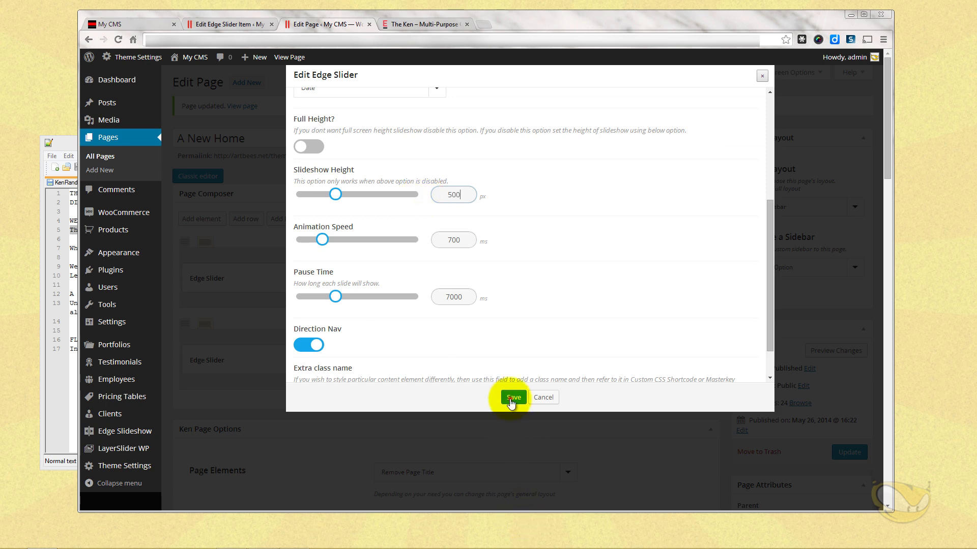
click(510, 400)
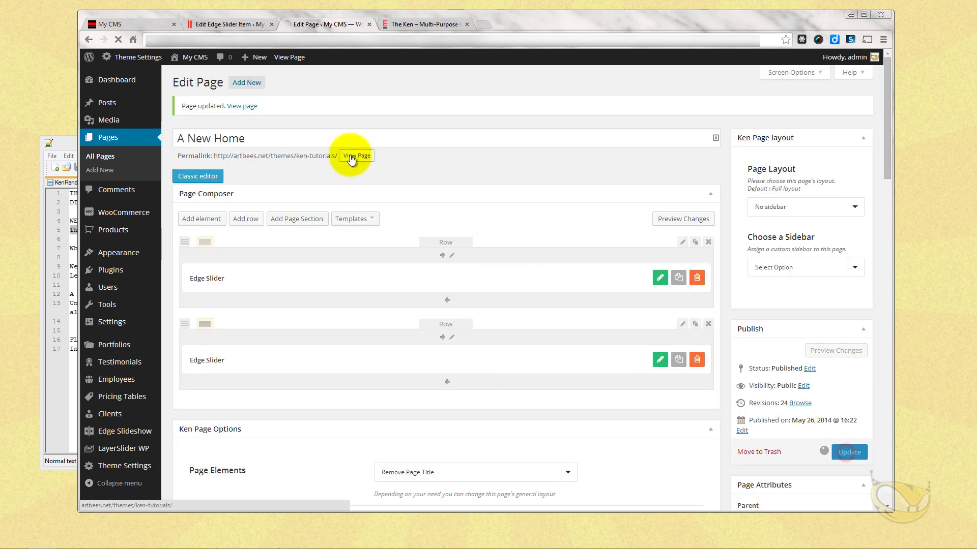
- Reload the live home page and preview the slides of the second Edge Slider
click(226, 23)
click(152, 26)
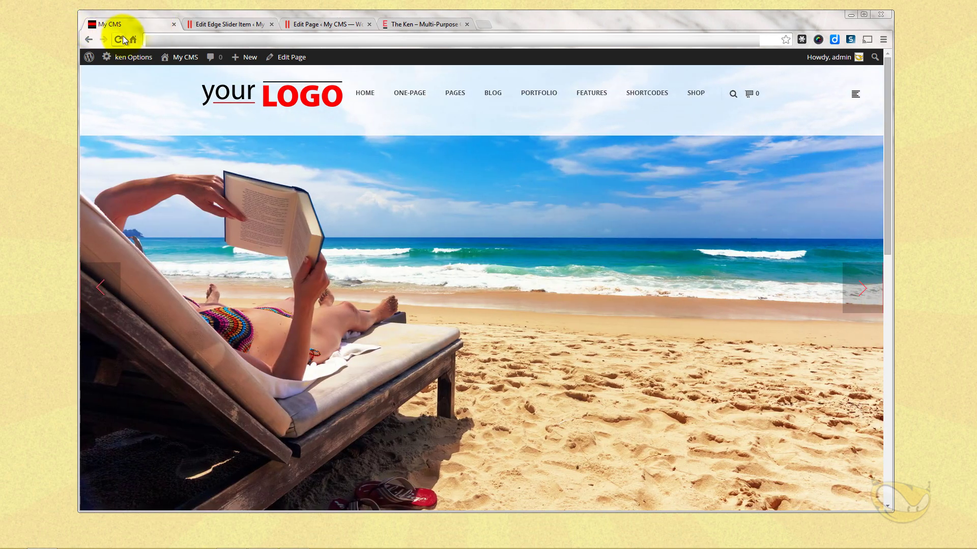
click(118, 39)
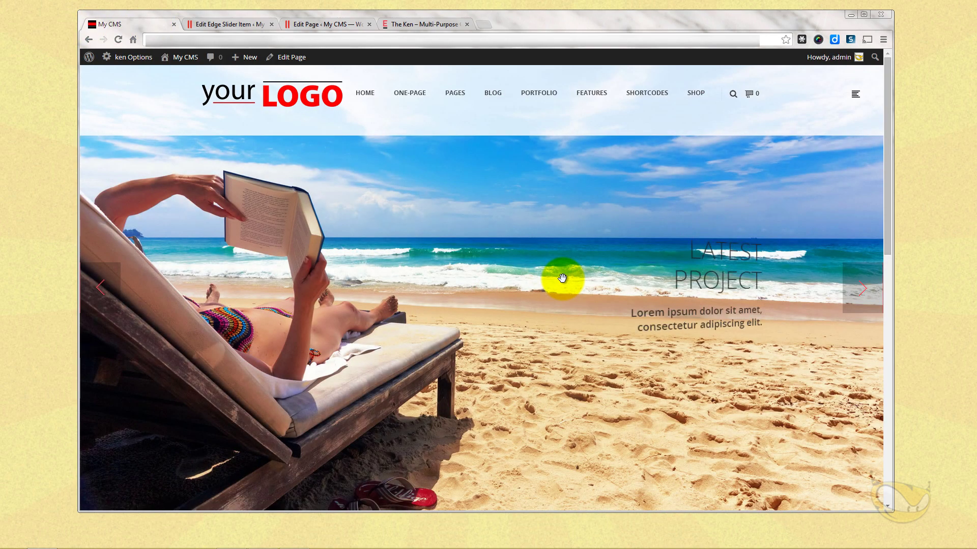
scroll(562, 278, down, 5)
scroll(563, 279, down, 2)
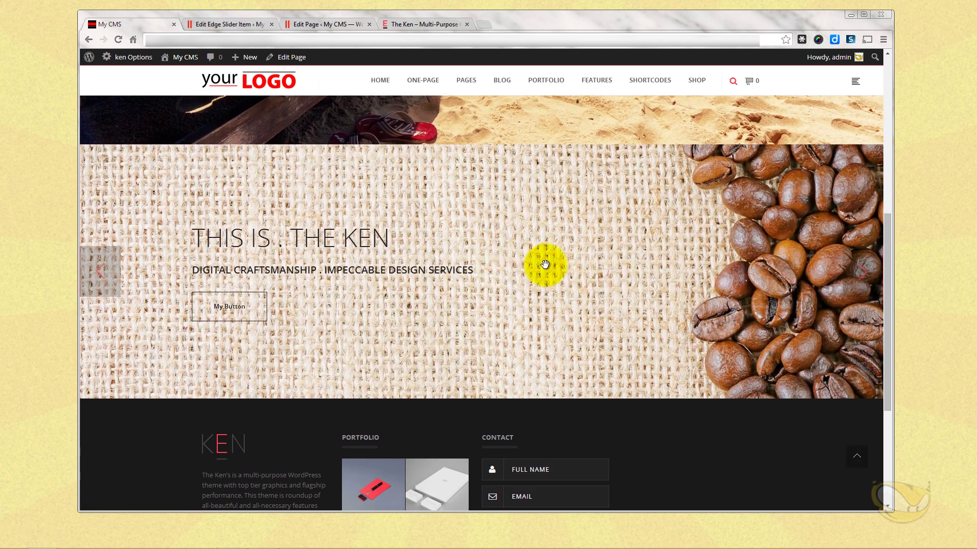
click(862, 274)
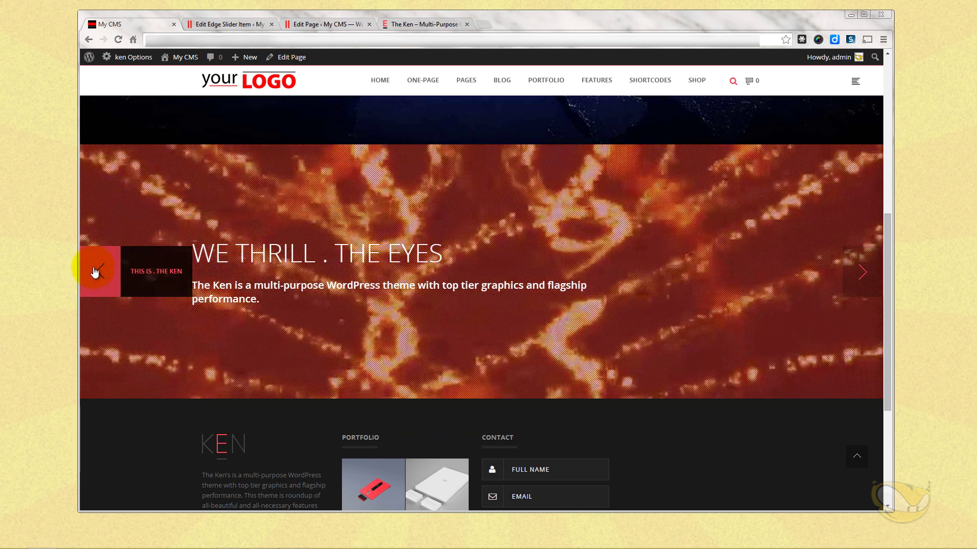
click(95, 272)
- Clear the Color Overlay value of the slide "A My Video Slide"
click(218, 25)
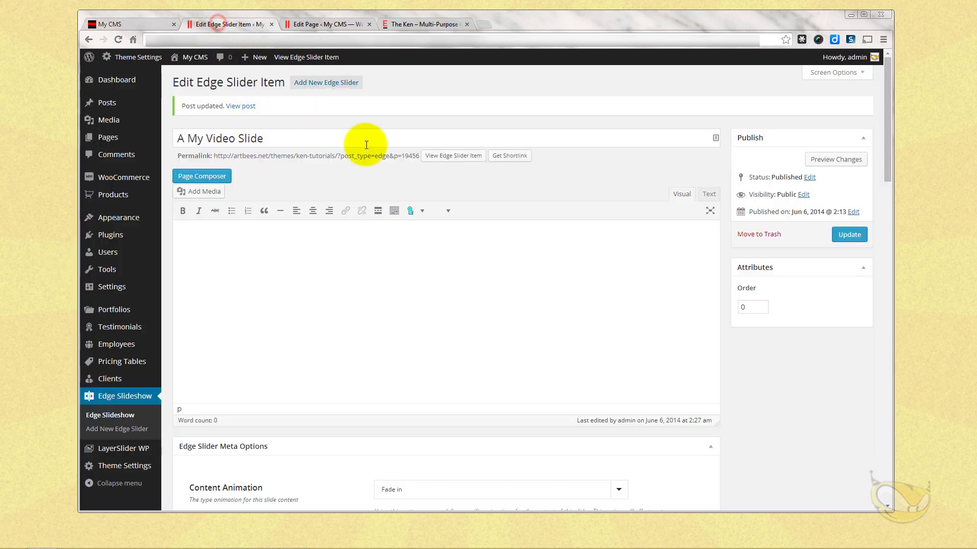
scroll(458, 316, down, 11)
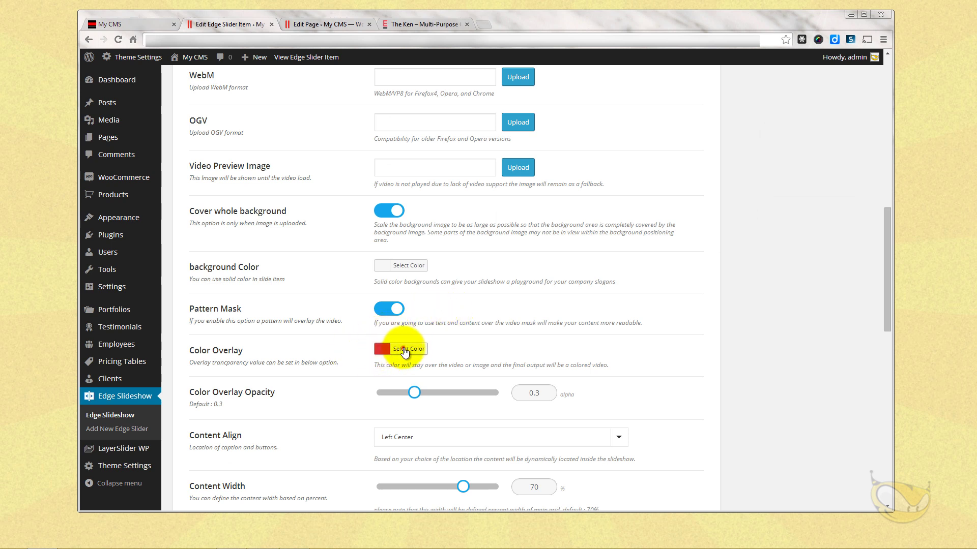
click(405, 350)
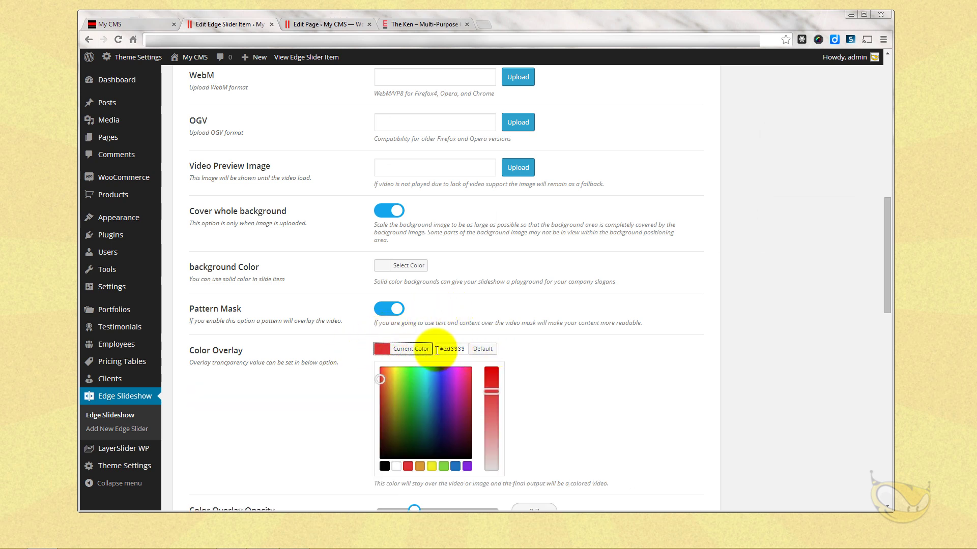
drag(438, 349, 501, 347)
key(BackSpace)
scroll(503, 337, down, 3)
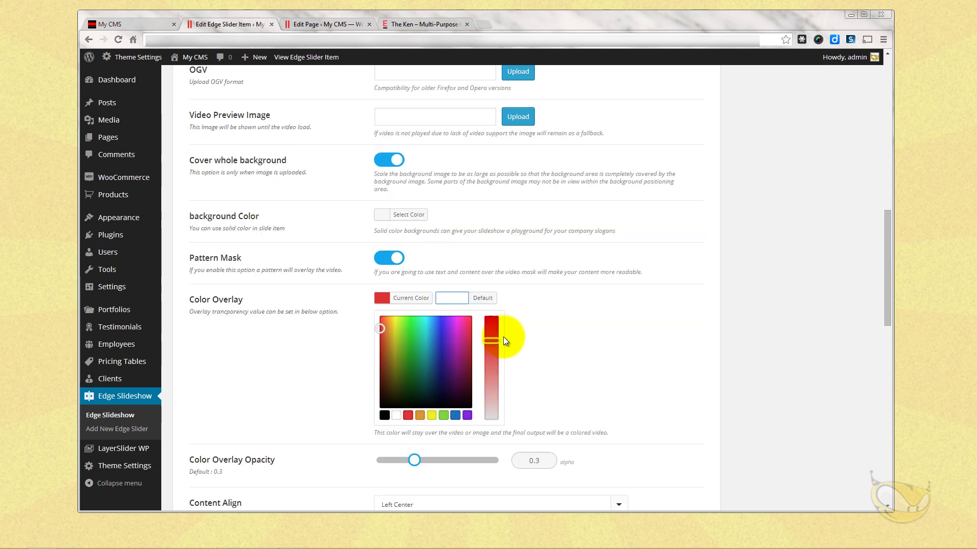
- Set the video slide's Content Align to Center Center and update the slide
scroll(606, 313, down, 2)
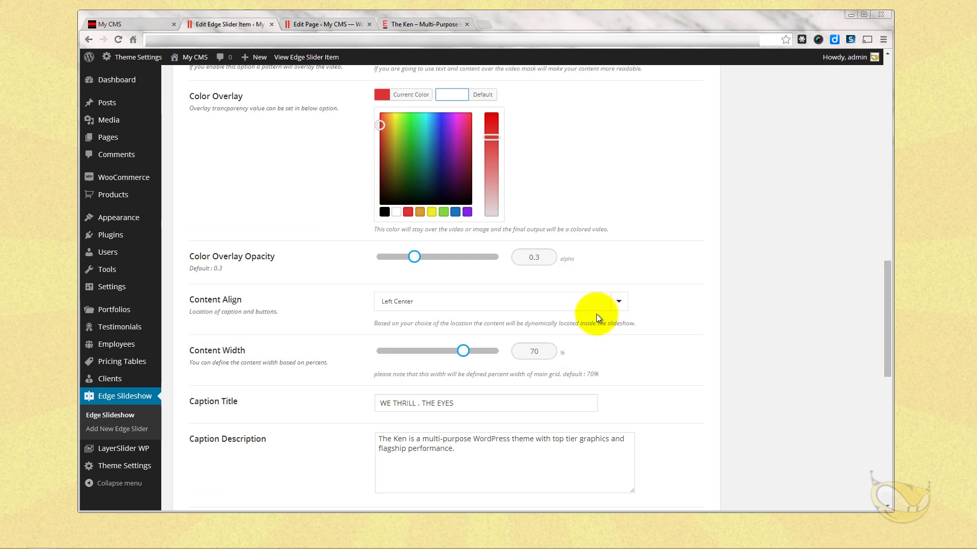
scroll(597, 313, down, 3)
scroll(570, 303, up, 2)
click(419, 248)
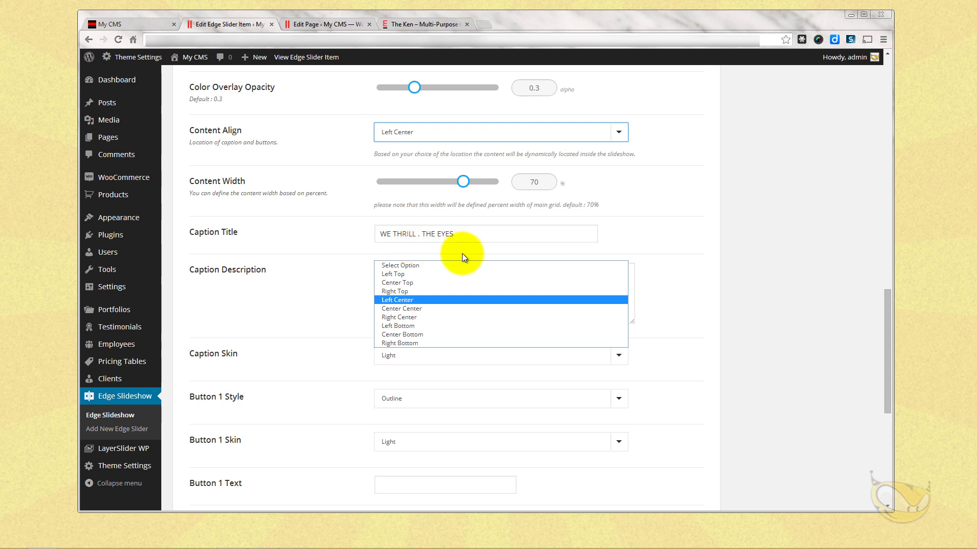
click(425, 310)
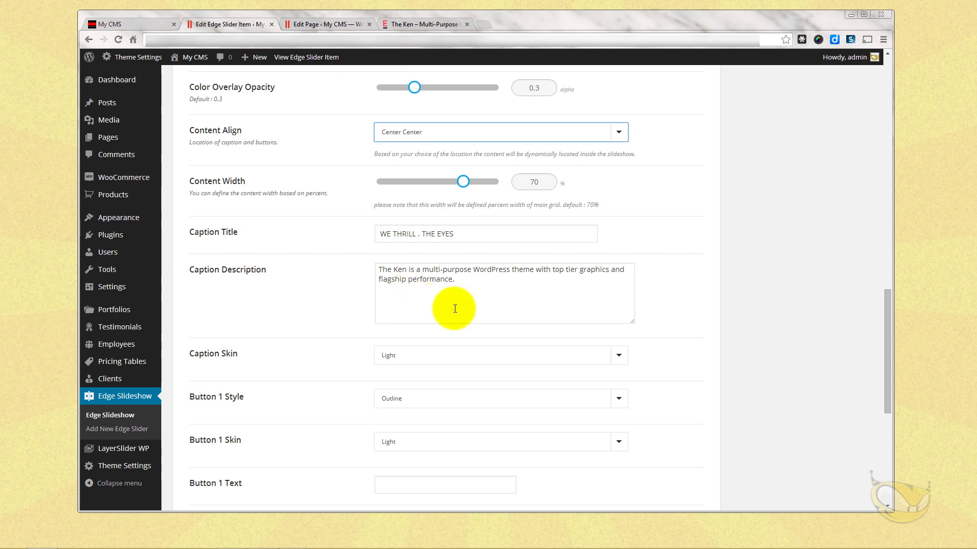
scroll(505, 315, down, 7)
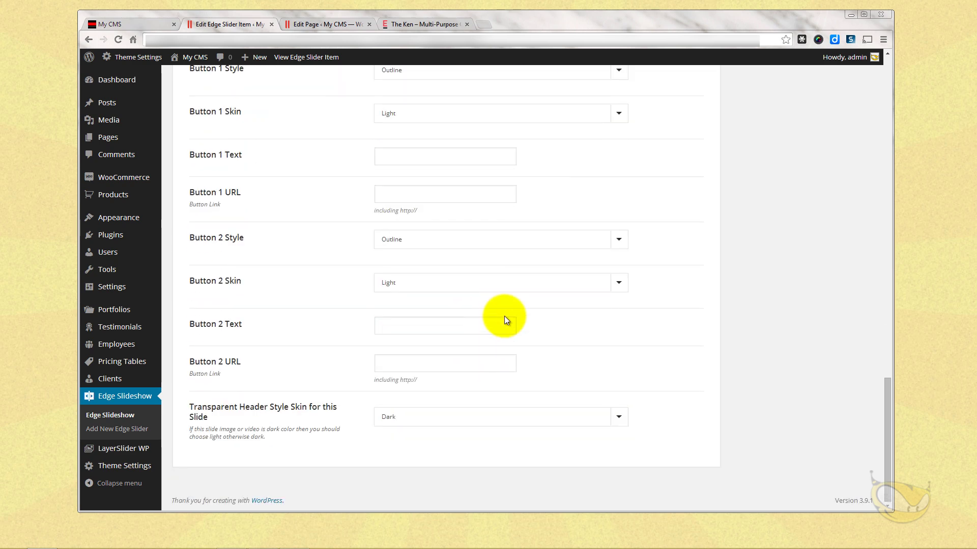
scroll(505, 316, up, 12)
scroll(506, 316, up, 10)
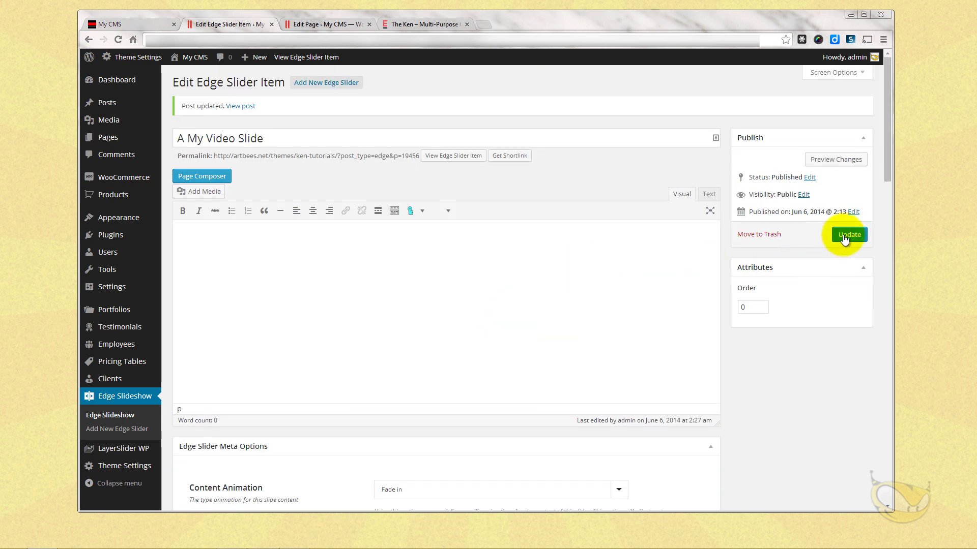
click(844, 236)
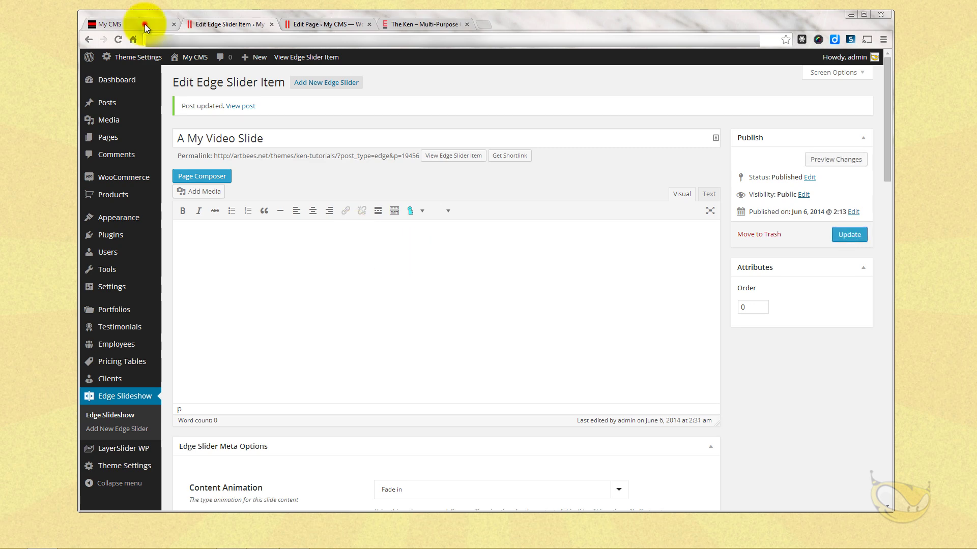
- Reload the live page and check the updated video slide and the slide after it
click(137, 25)
click(118, 40)
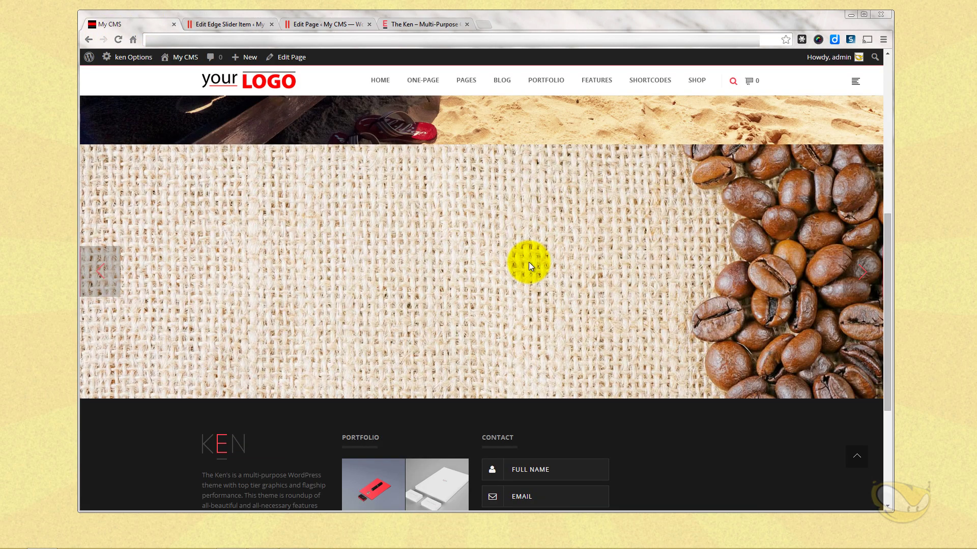
click(862, 271)
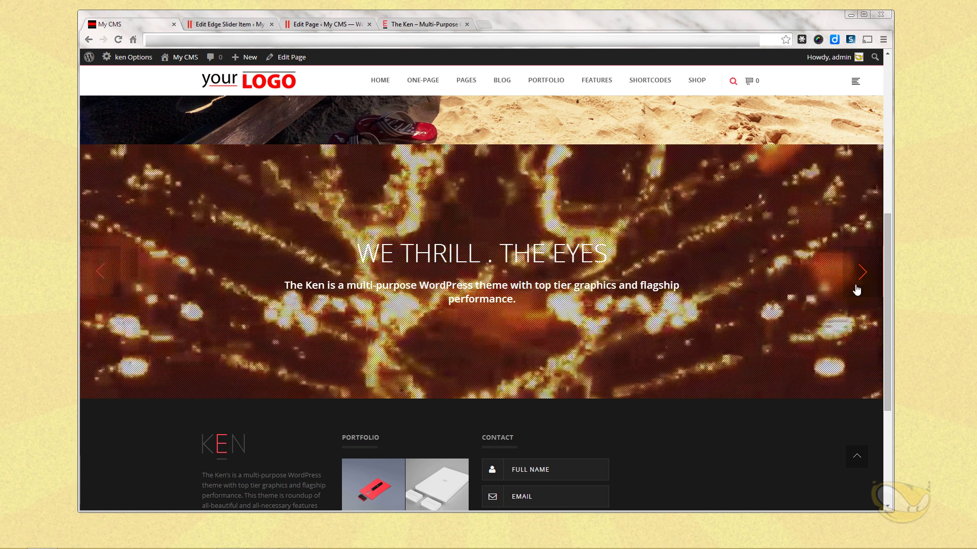
click(860, 277)
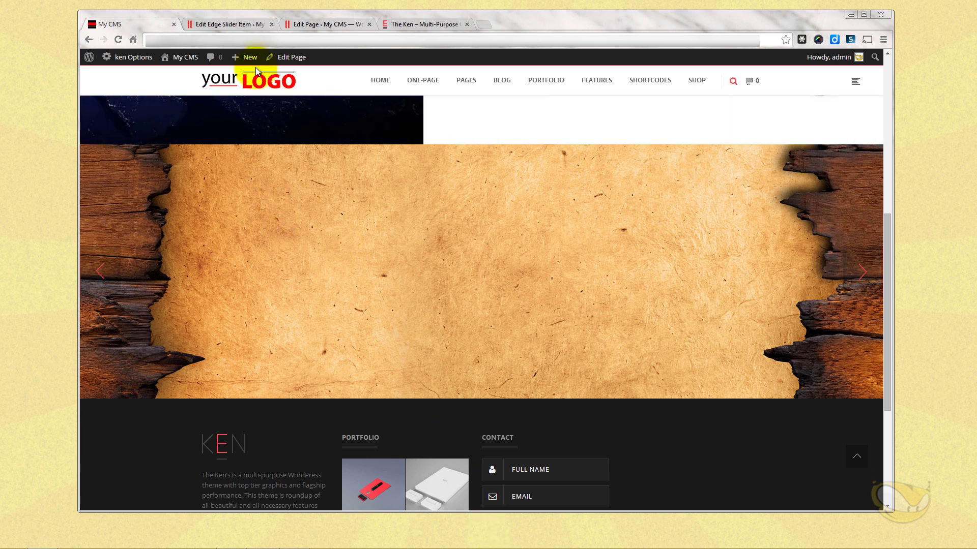
- Open the Edge Slideshow item "A My Image Slide 2" for editing and review its meta options
click(233, 24)
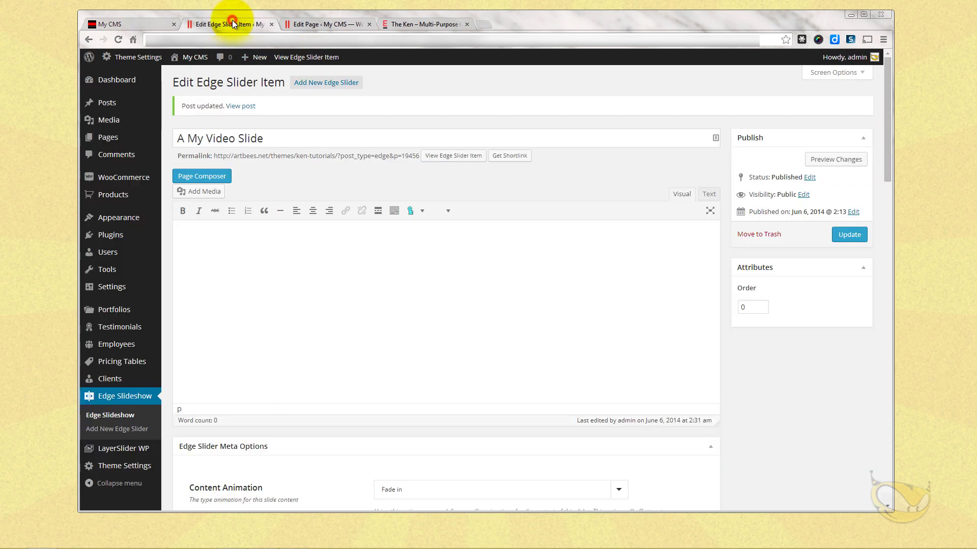
click(106, 394)
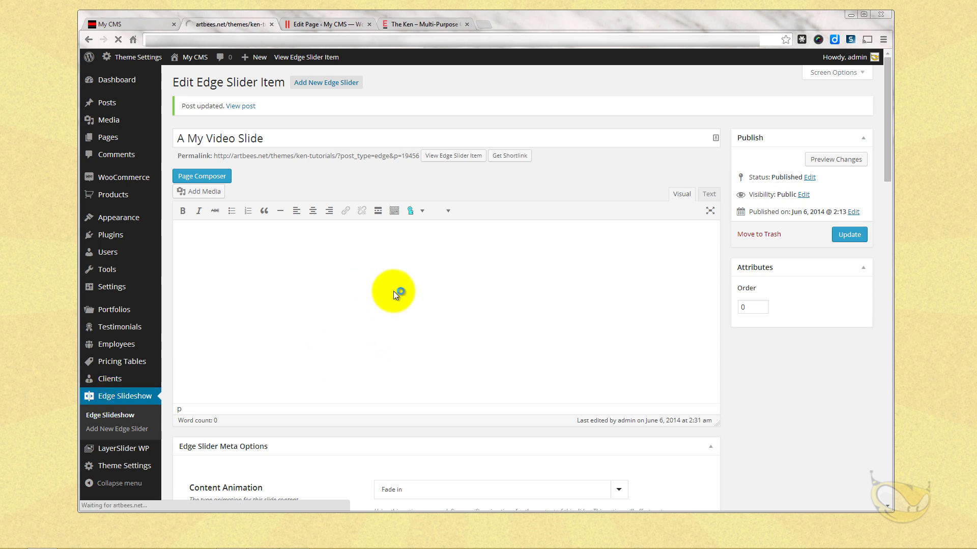
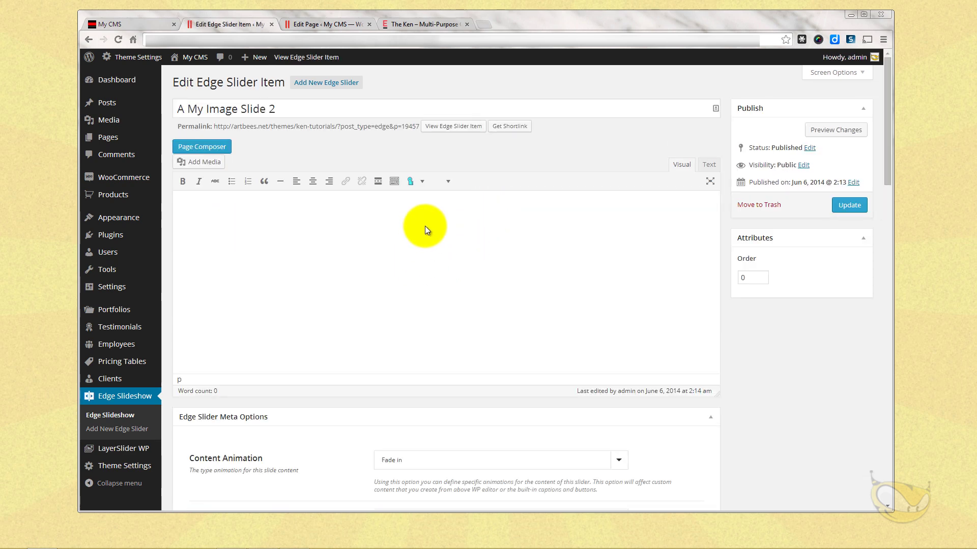
scroll(403, 256, down, 12)
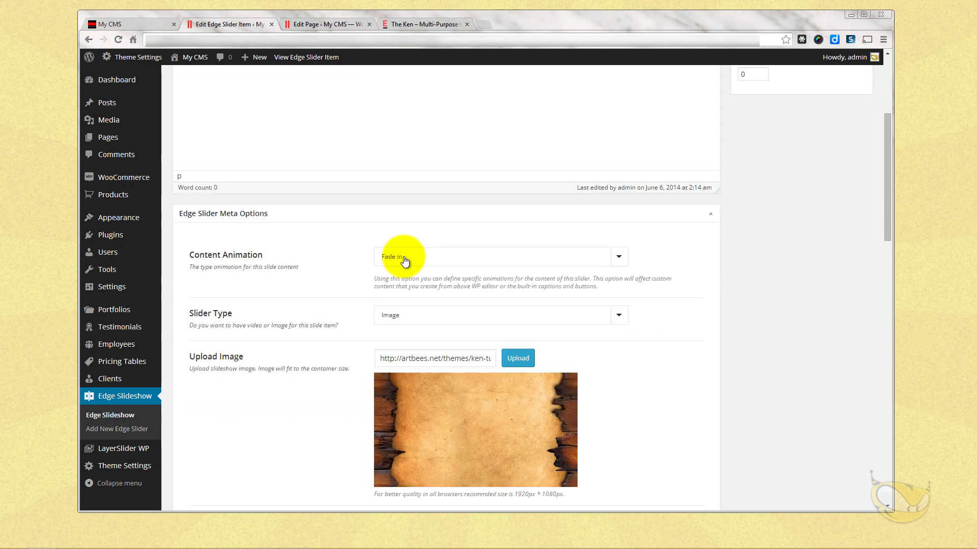
scroll(506, 235, down, 7)
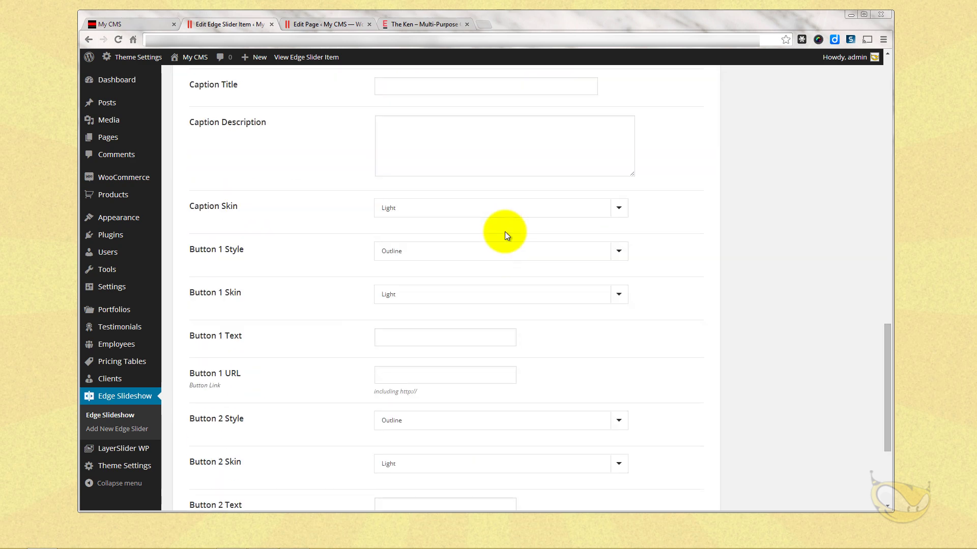
scroll(544, 377, down, 4)
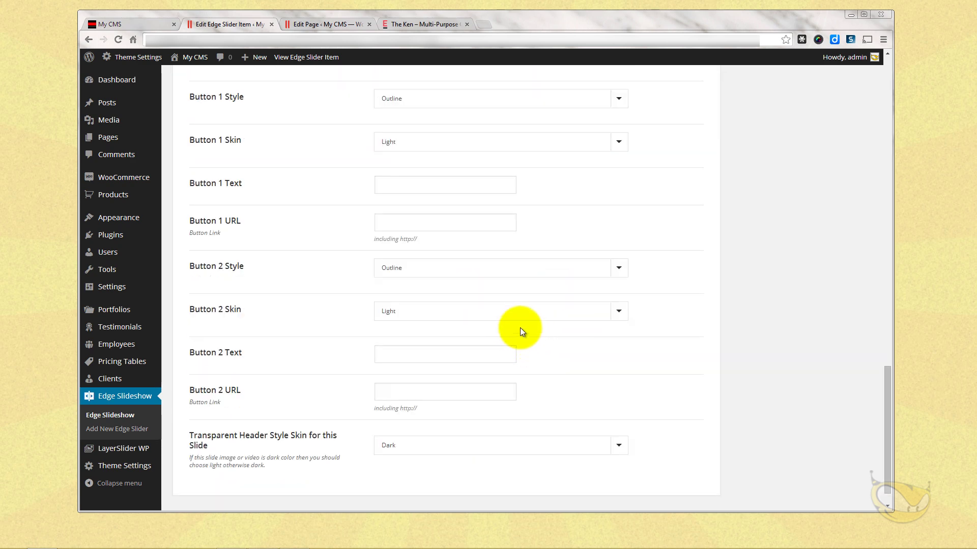
scroll(553, 352, down, 1)
scroll(554, 349, up, 20)
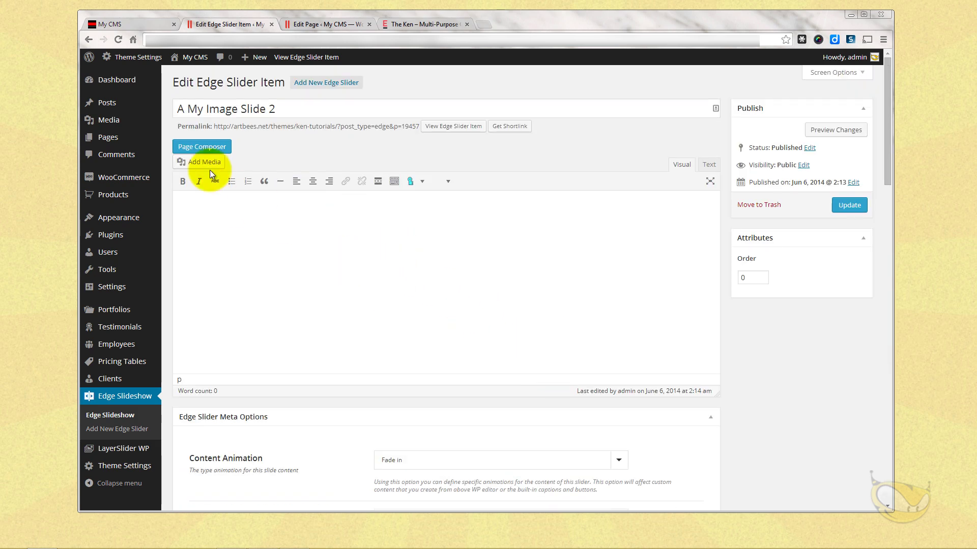
- Switch the image slide's editor to Page Composer and look through the caption, overlay and image options
click(206, 147)
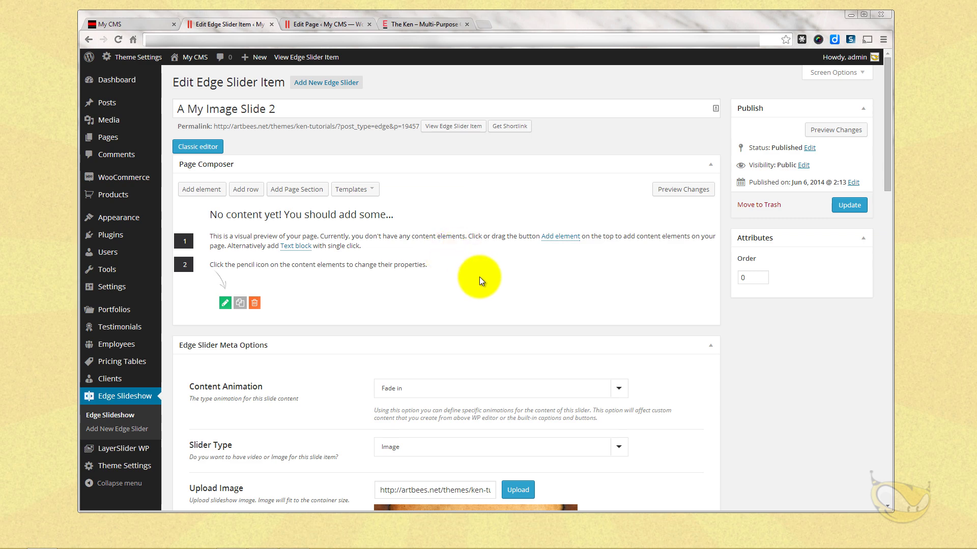
scroll(479, 252, down, 3)
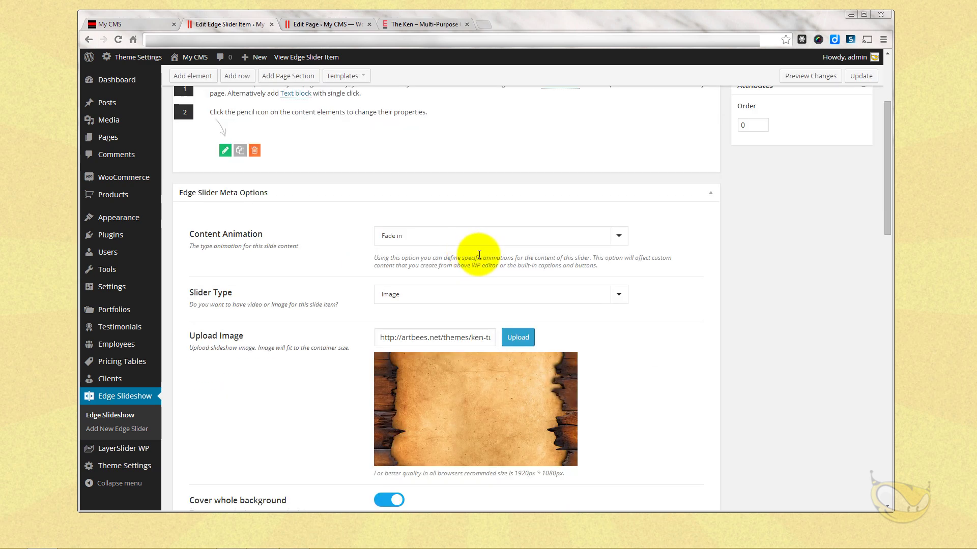
scroll(479, 255, up, 3)
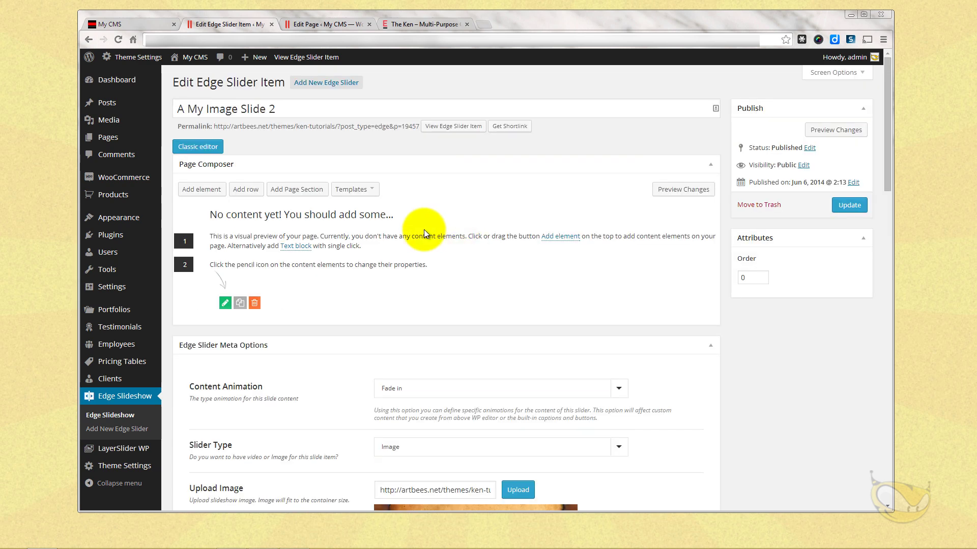
scroll(456, 252, down, 6)
scroll(456, 252, down, 9)
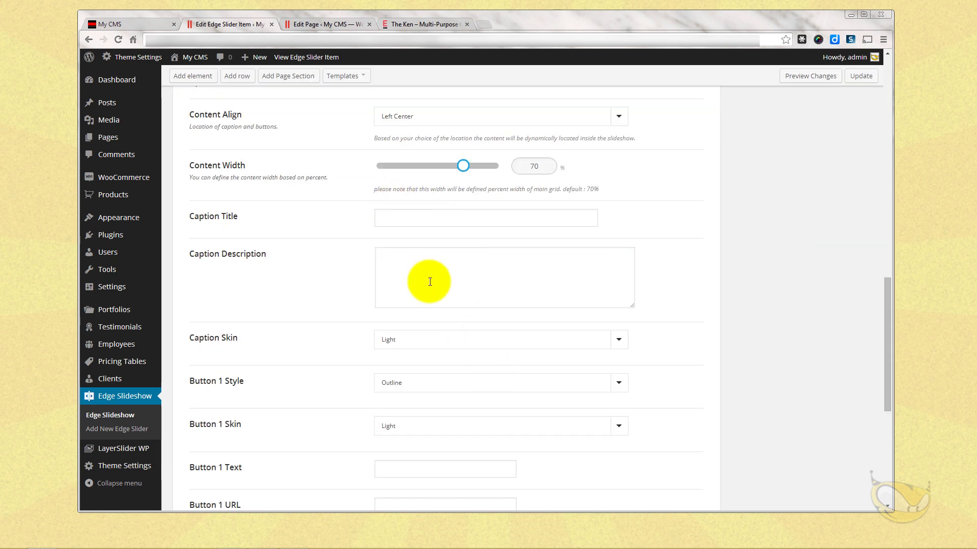
scroll(495, 359, up, 5)
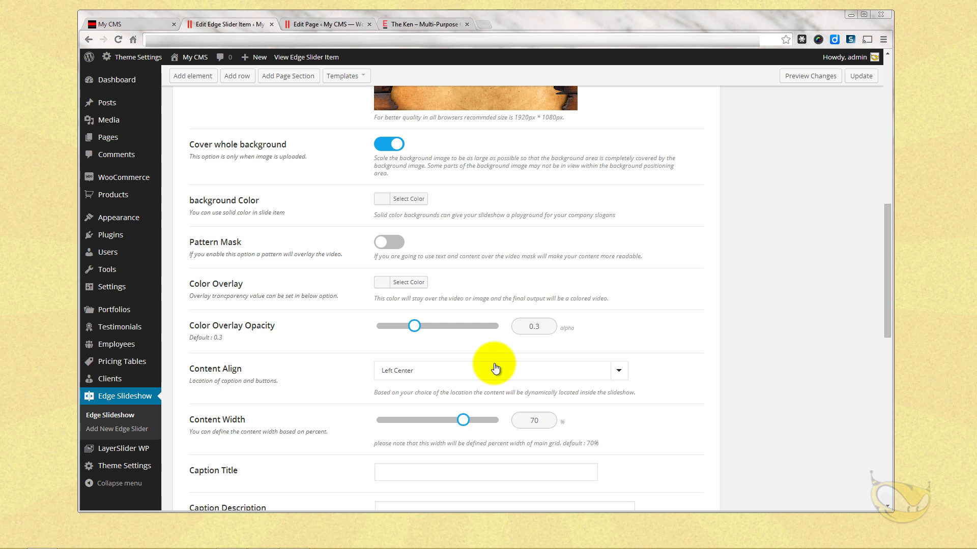
scroll(450, 302, up, 5)
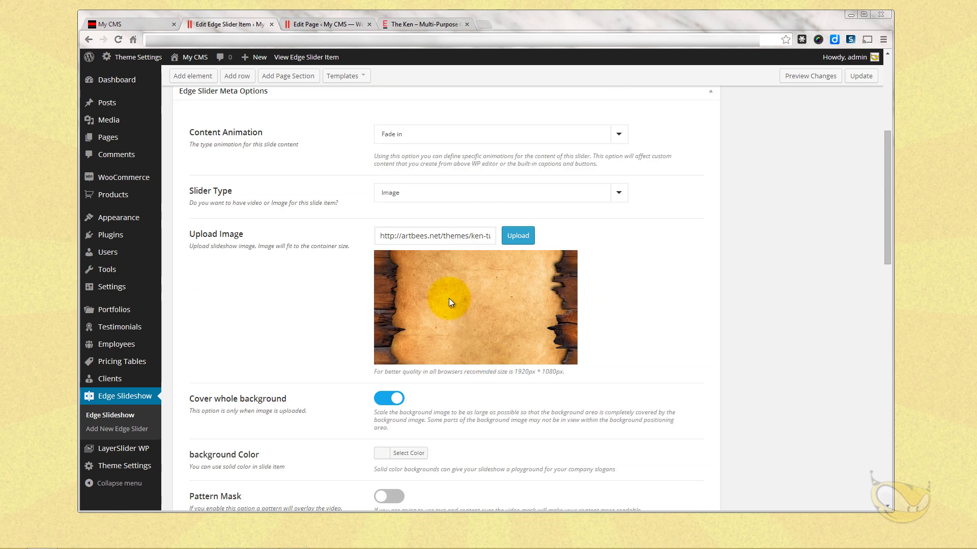
- Check the parchment image slide on the live page, then return to its editor and look over its options
click(121, 23)
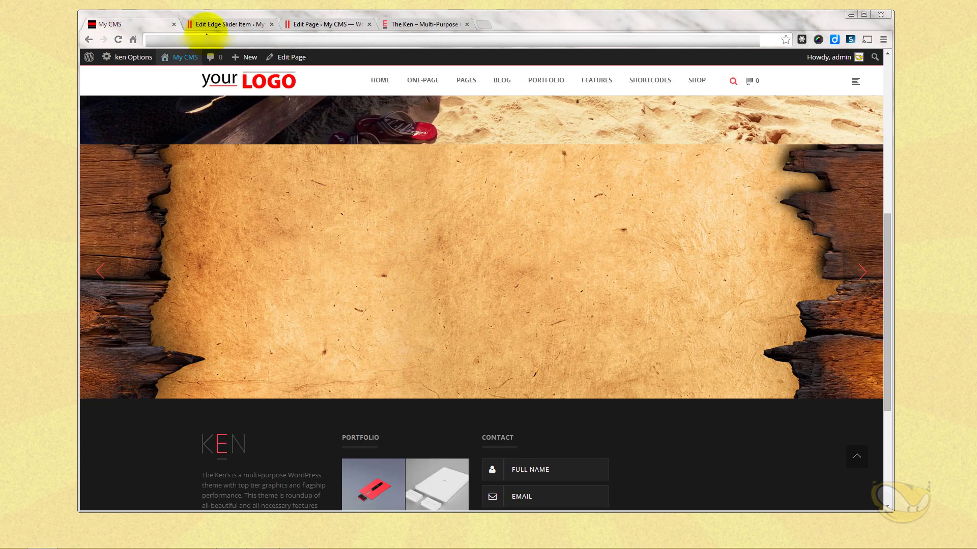
click(224, 24)
scroll(360, 229, up, 5)
click(355, 190)
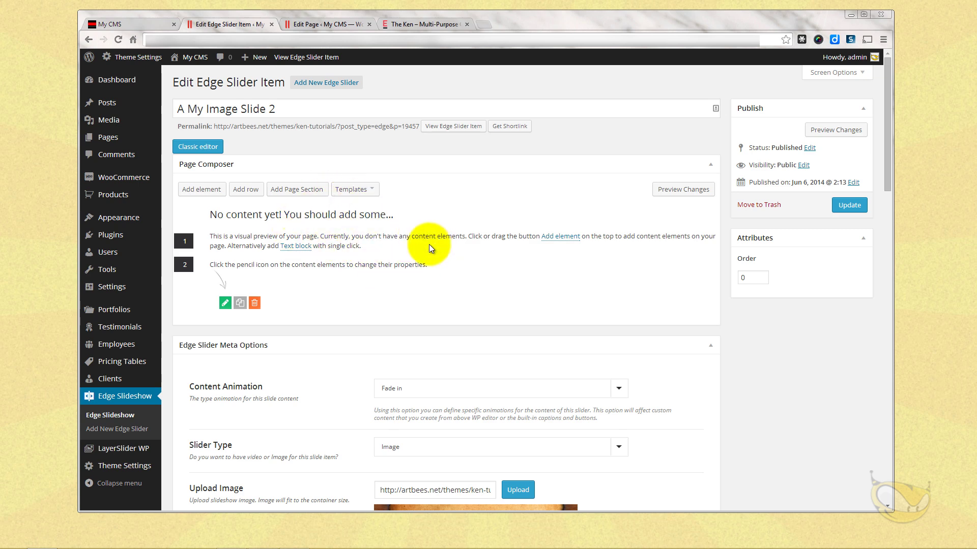
scroll(350, 395, down, 11)
scroll(450, 384, up, 12)
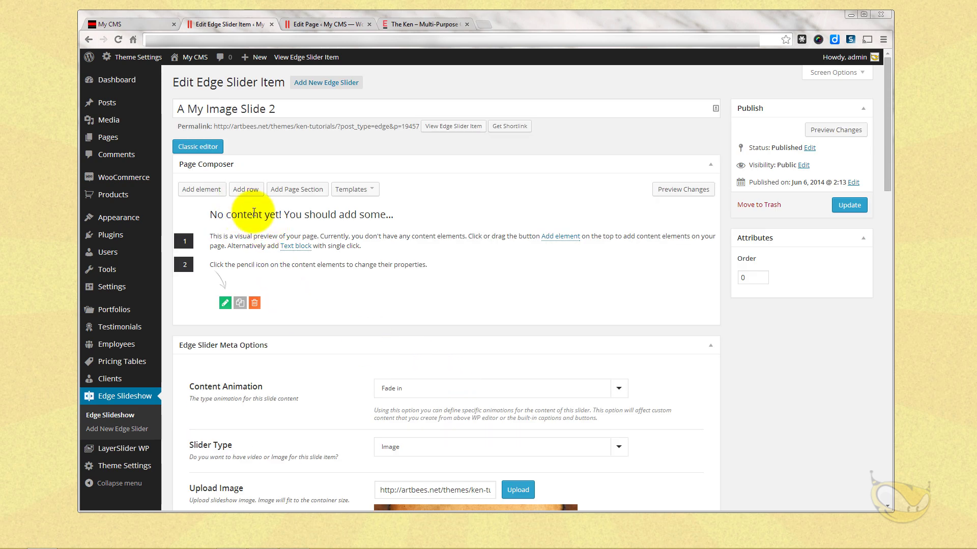
click(248, 190)
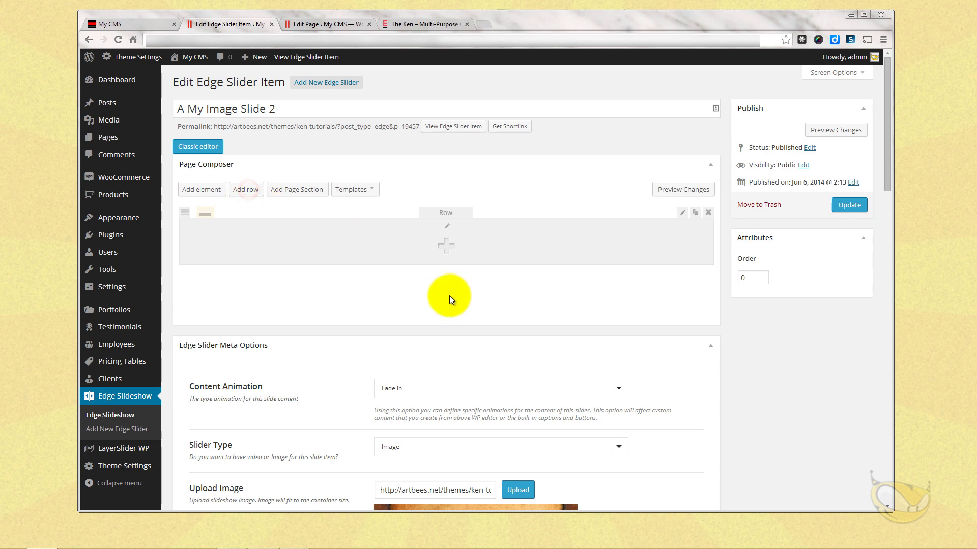
click(683, 212)
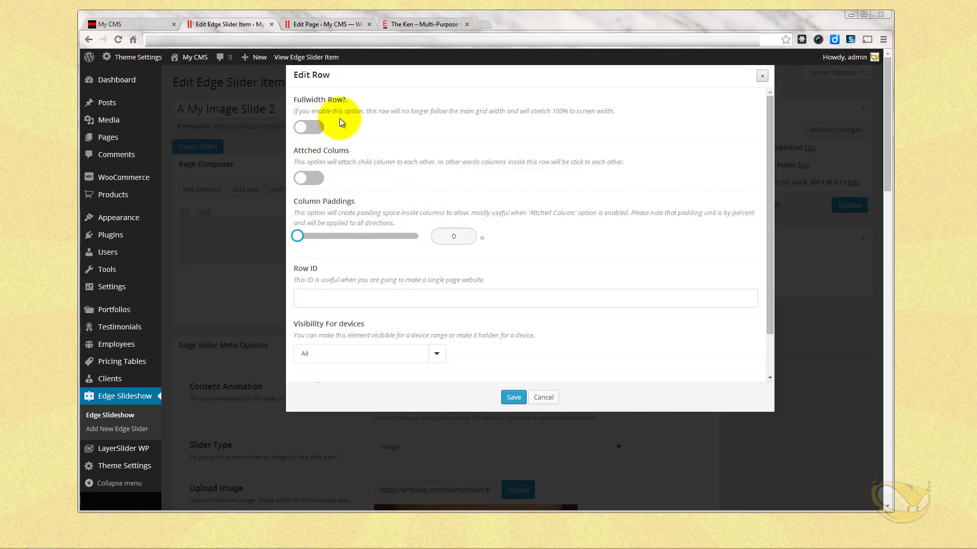
click(762, 81)
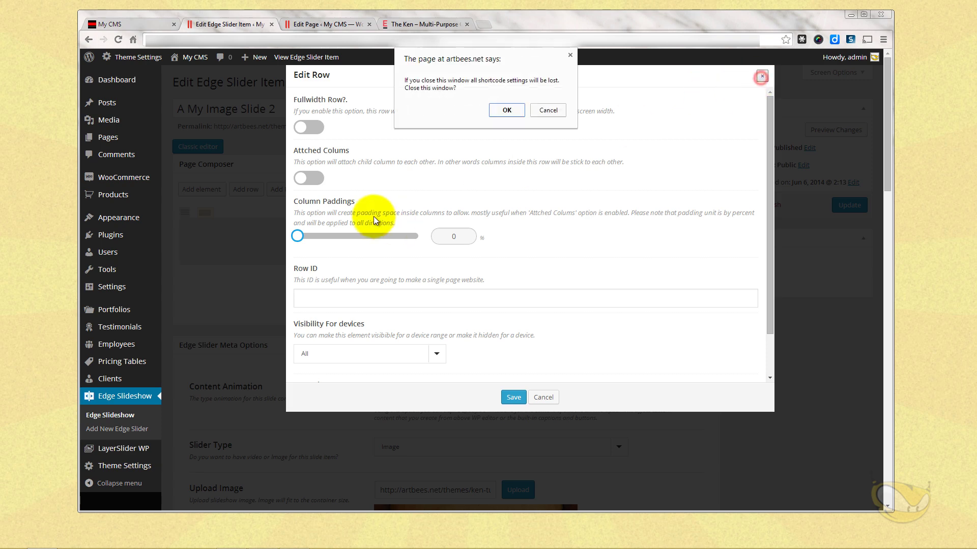
click(502, 111)
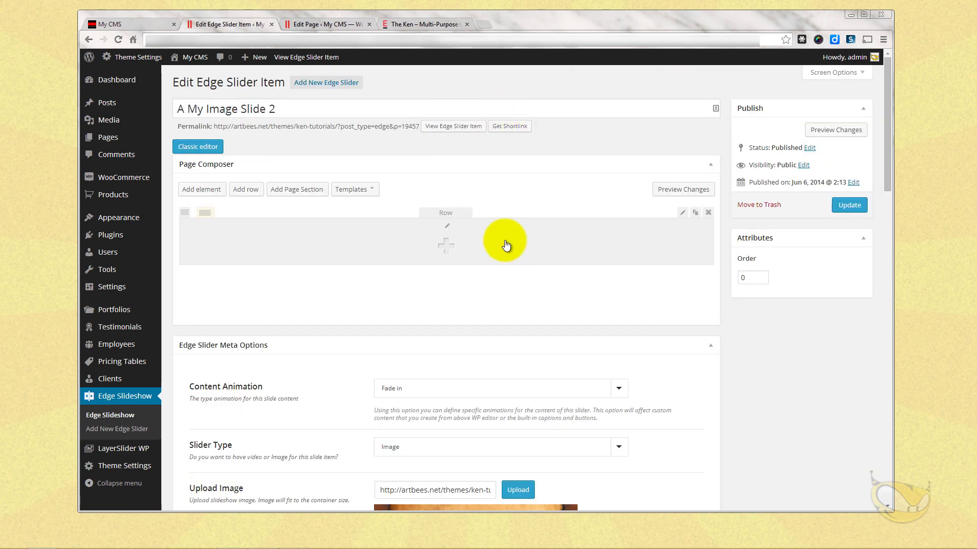
click(709, 213)
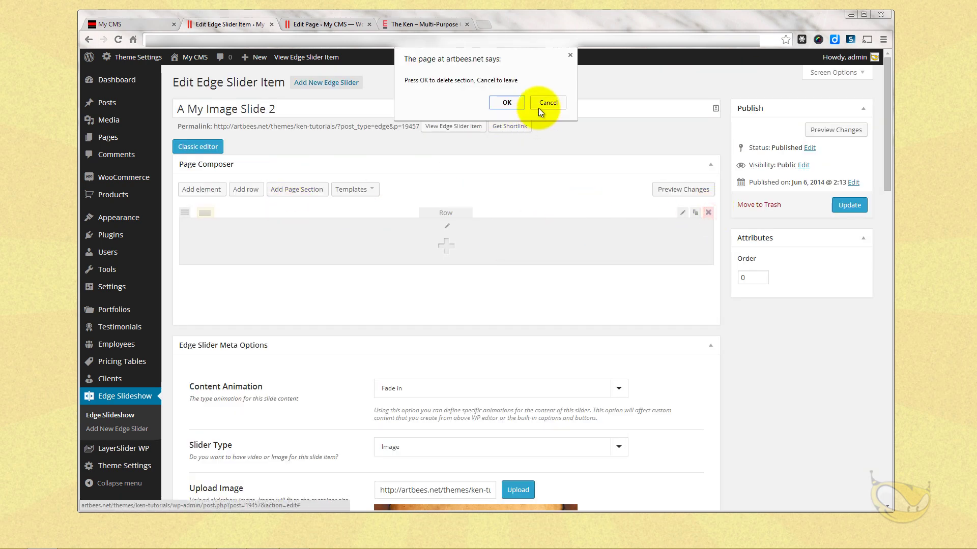
click(499, 103)
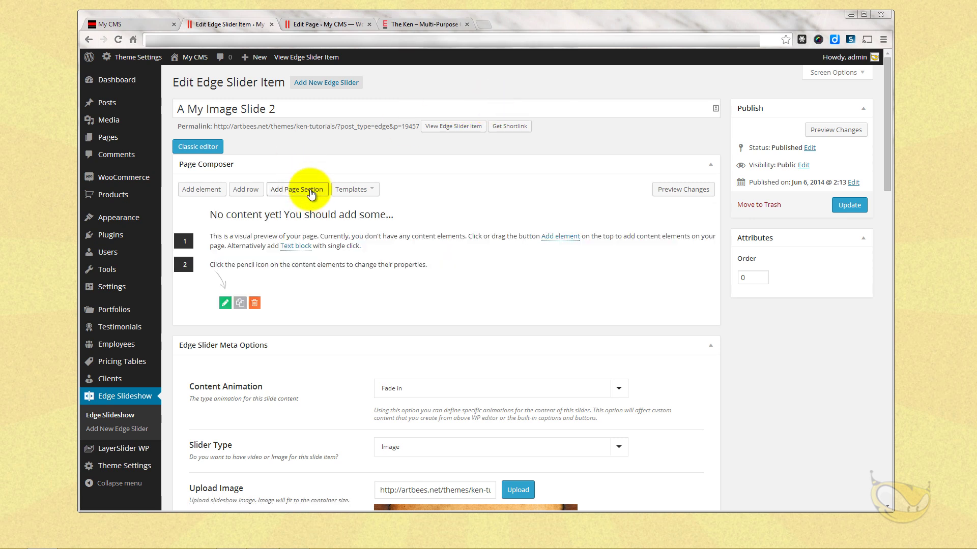
click(311, 192)
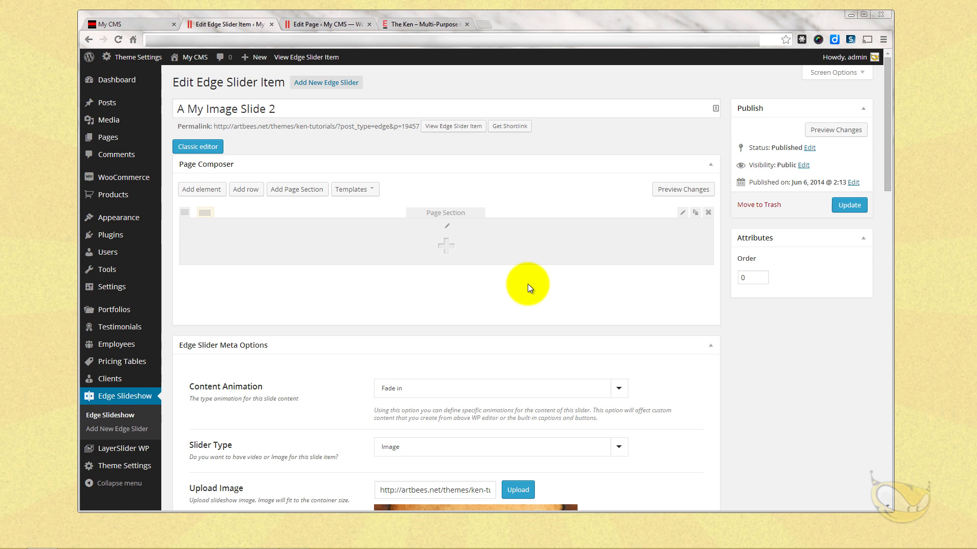
click(709, 212)
click(507, 102)
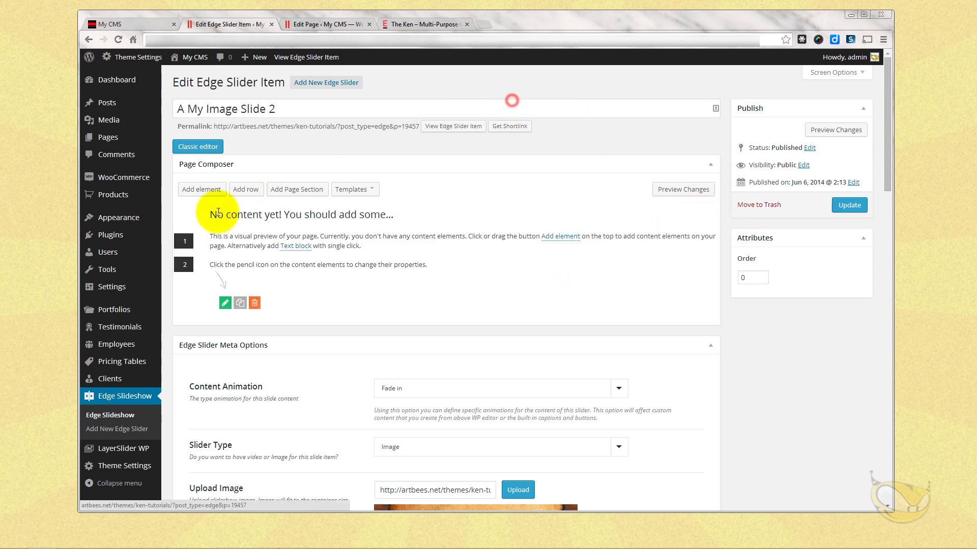
- Add a row to the slide's Page Composer content and insert a Fancy Title element into it
click(246, 190)
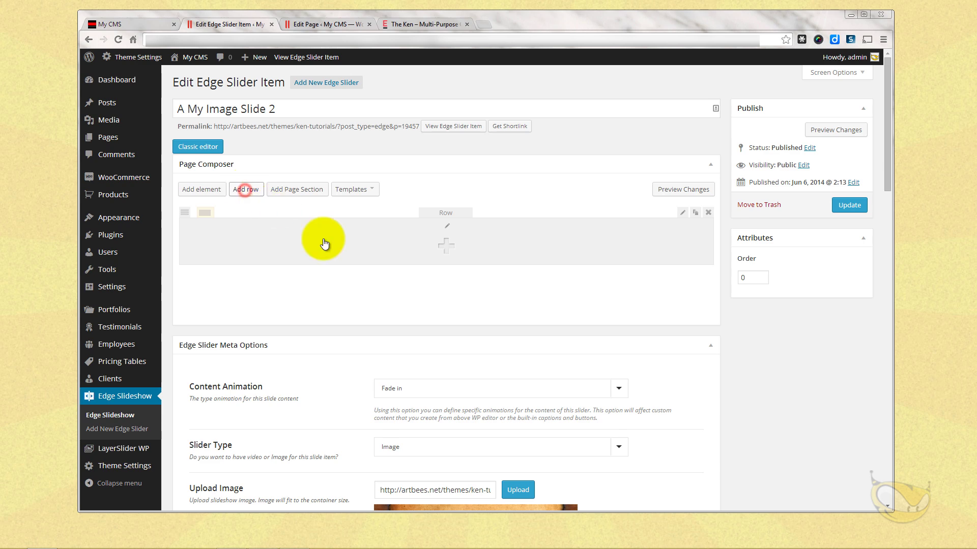
click(449, 247)
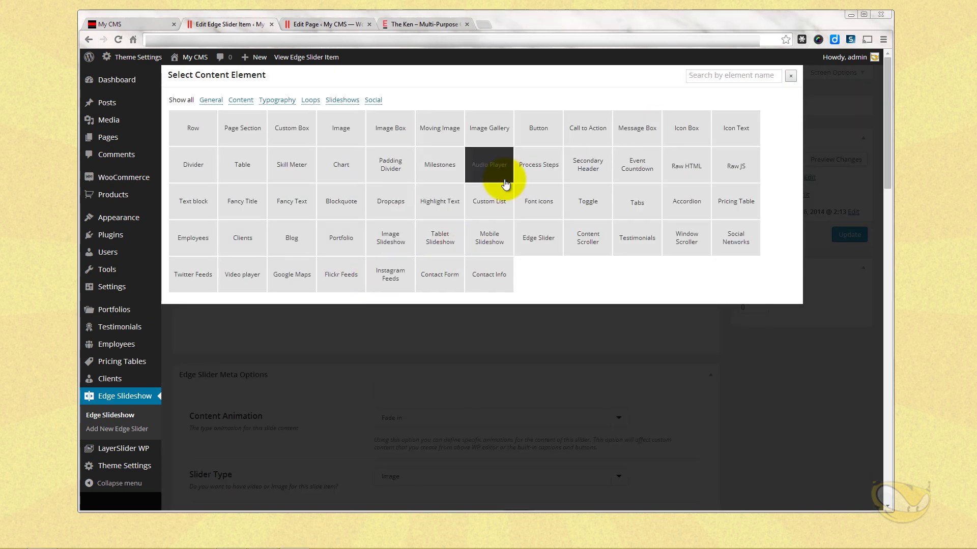
click(707, 75)
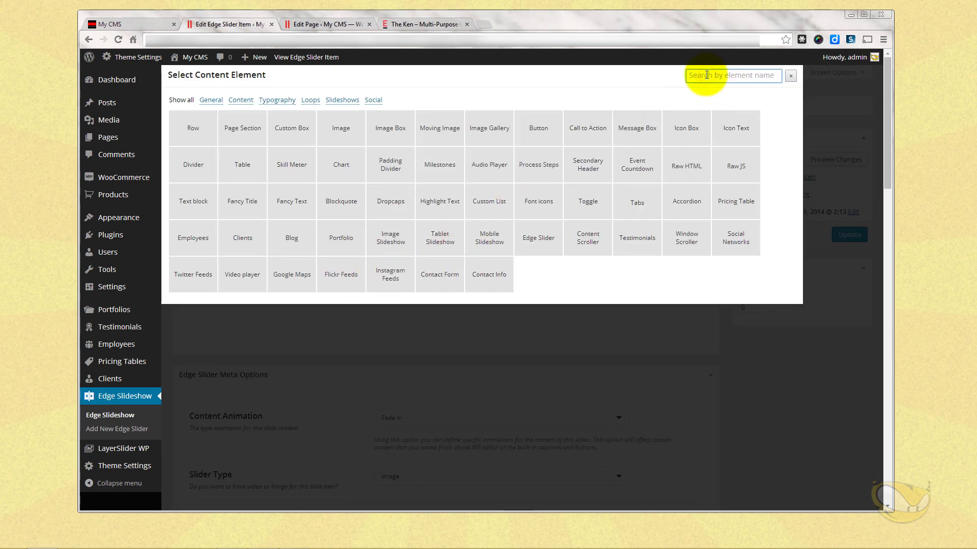
text(FAN)
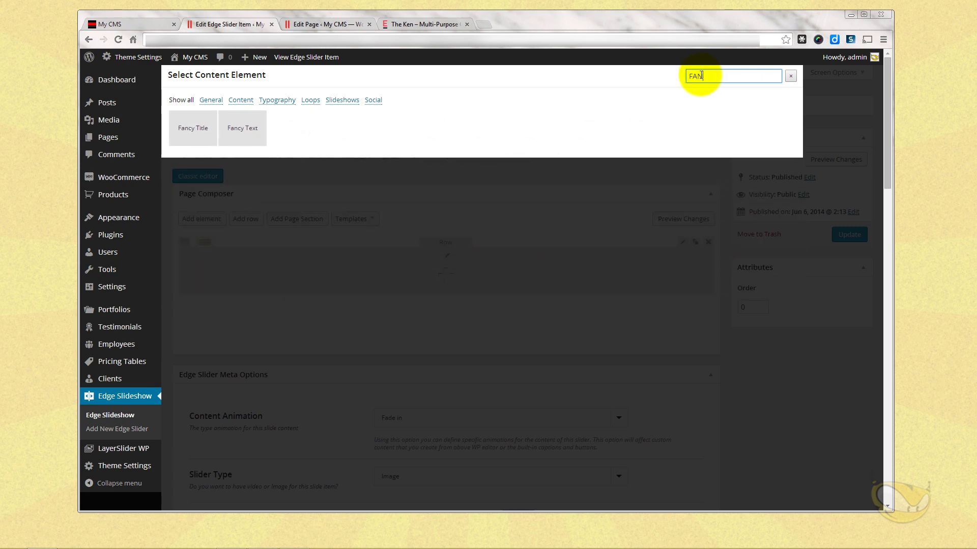
click(195, 131)
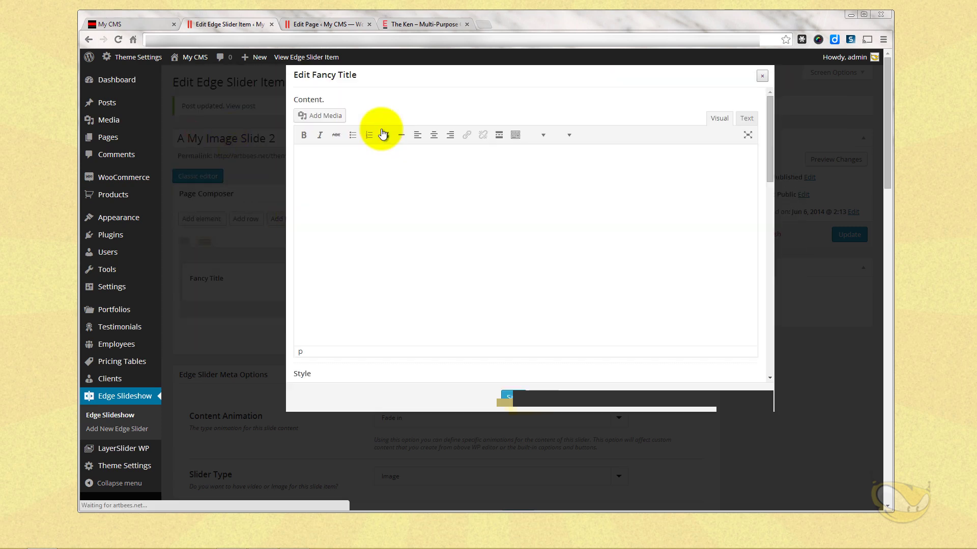
- Enter "MY IMAGE SLIDE" as the Fancy Title content and set its font size to 90 px
click(381, 167)
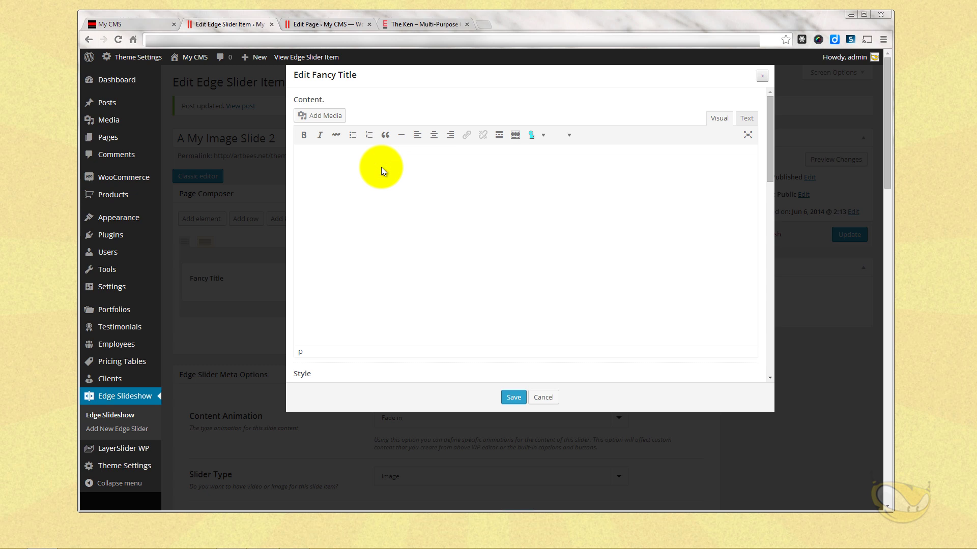
text(my image slide)
scroll(392, 218, down, 3)
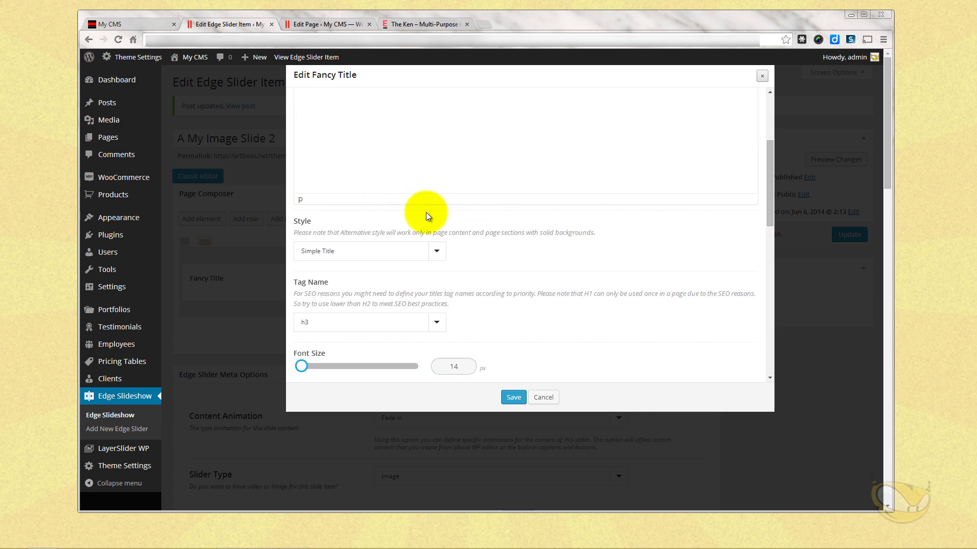
scroll(490, 248, down, 2)
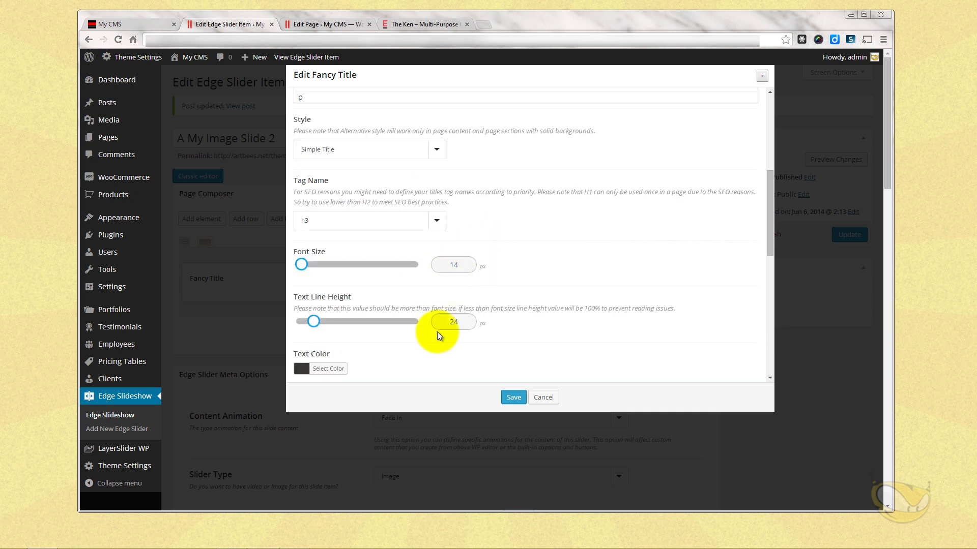
double_click(464, 270)
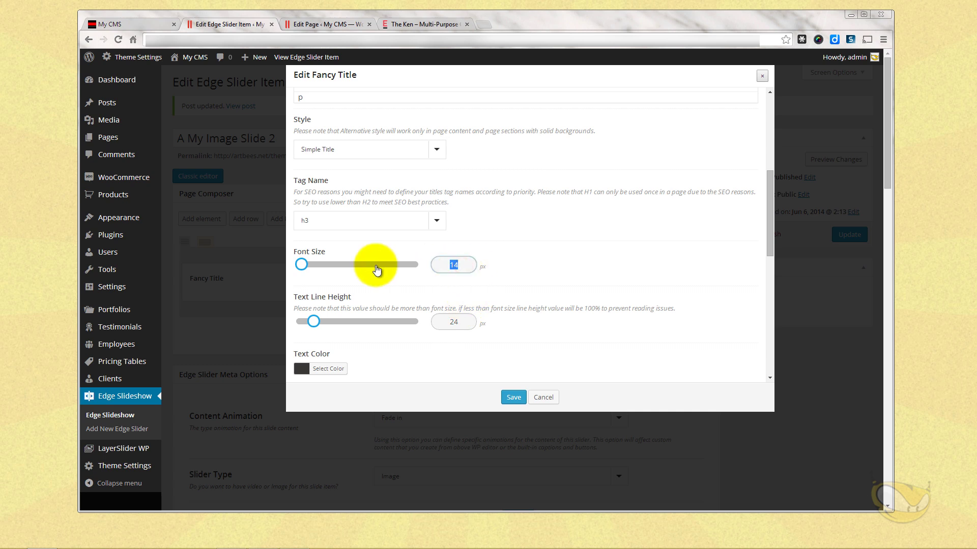
text(90)
- Set the Fancy Title's text color to black and its font weight to Bold
scroll(432, 277, down, 2)
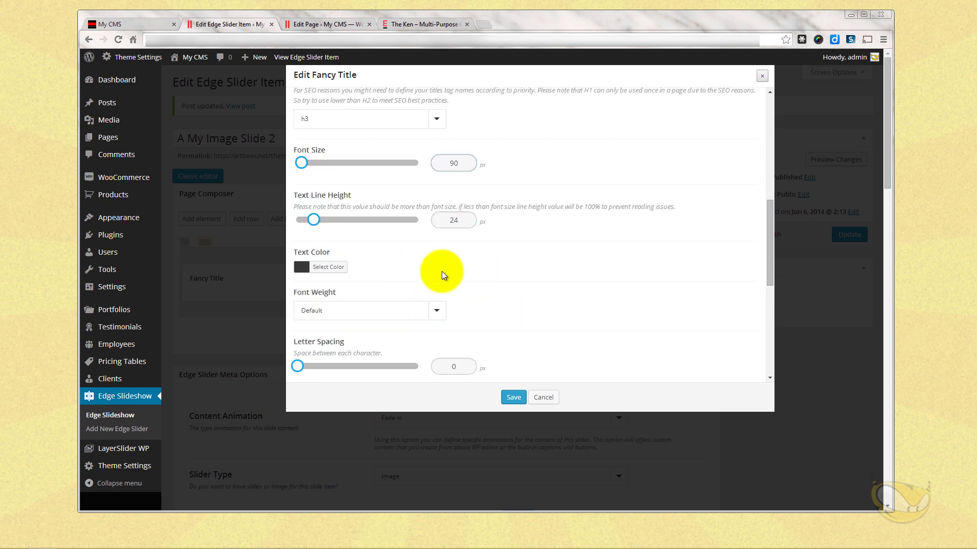
click(324, 267)
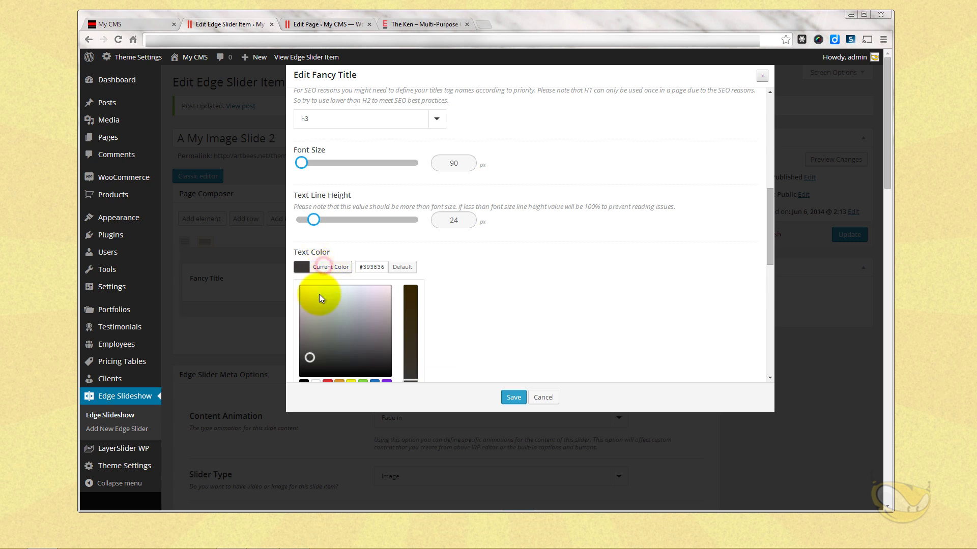
scroll(371, 340, down, 1)
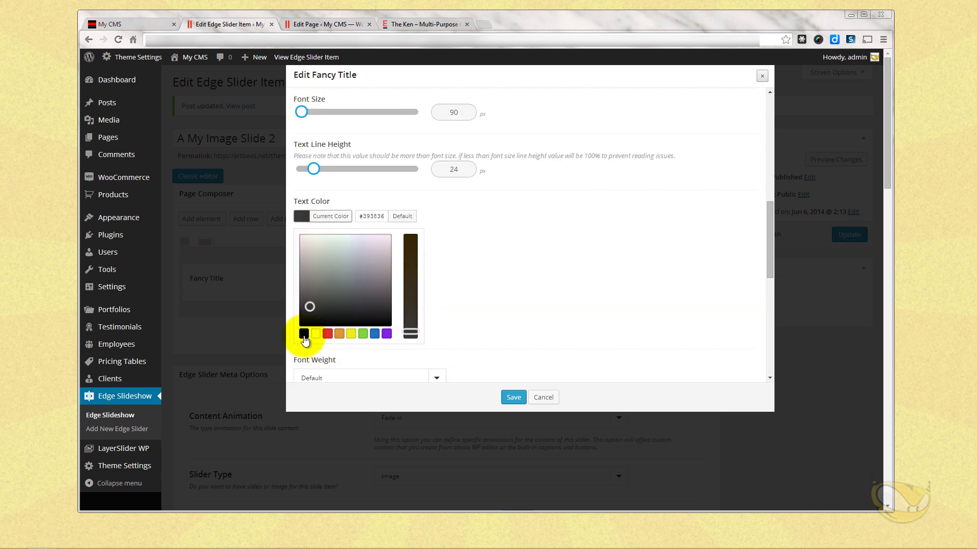
click(303, 333)
click(457, 243)
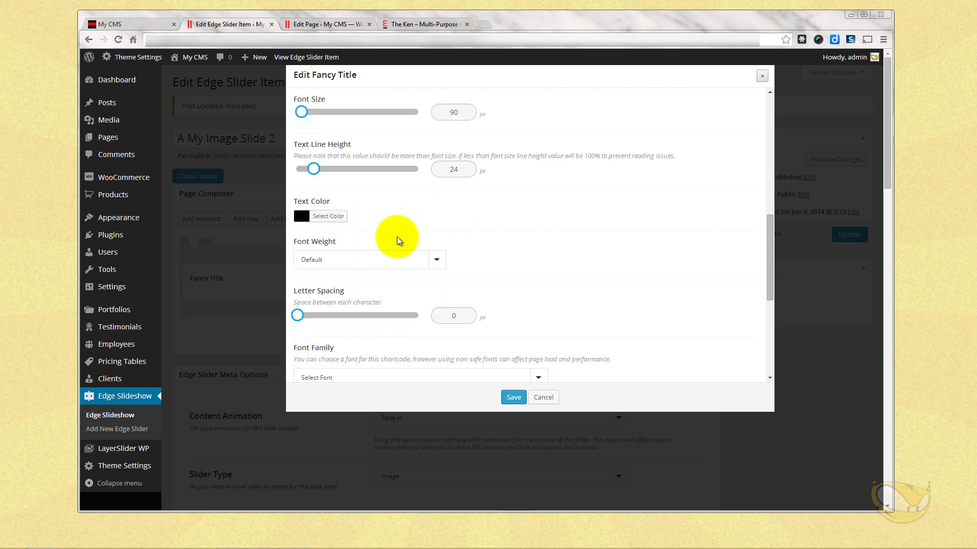
click(437, 259)
click(364, 301)
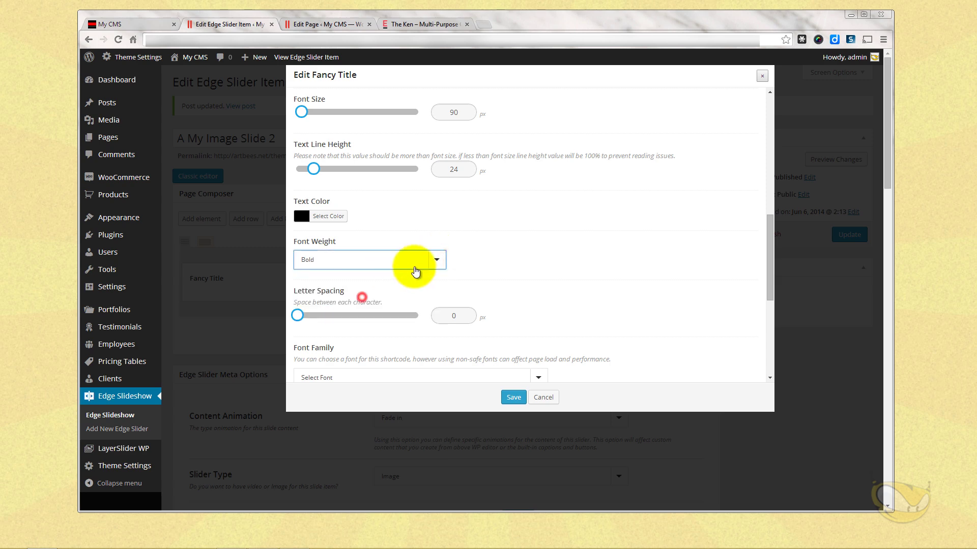
- Set the Fancy Title's letter spacing to 5 px and its alignment to Center
scroll(433, 275, down, 1)
click(462, 266)
key(BackSpace)
text(5)
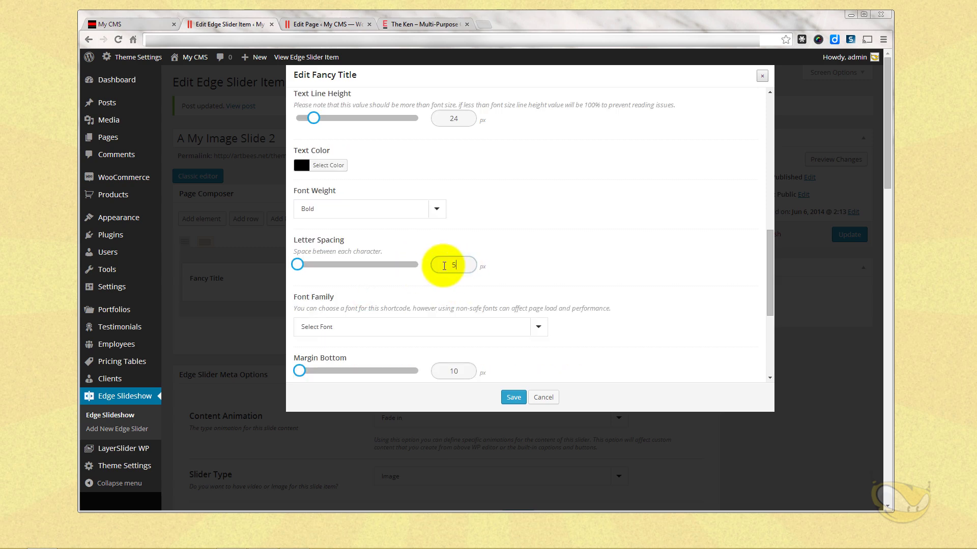
scroll(499, 249, down, 1)
scroll(500, 266, down, 2)
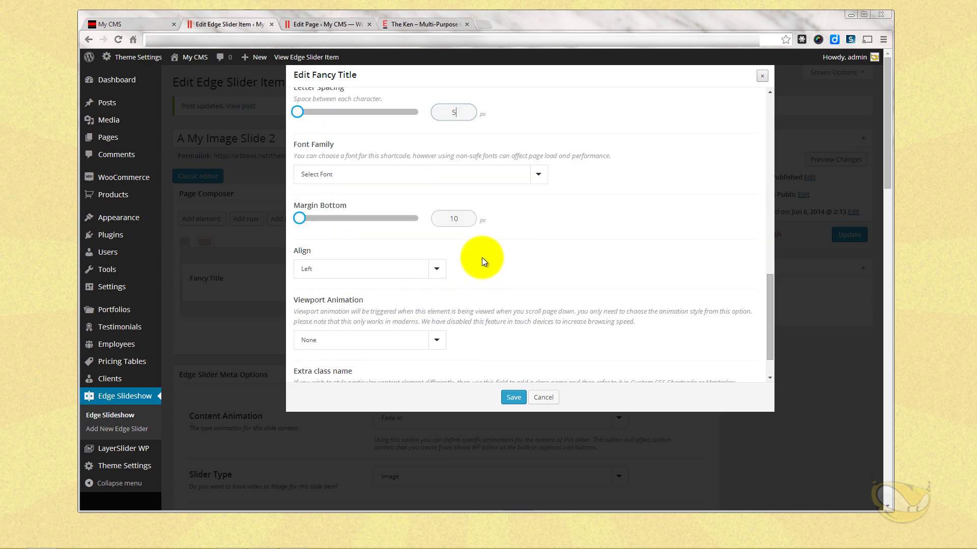
click(437, 269)
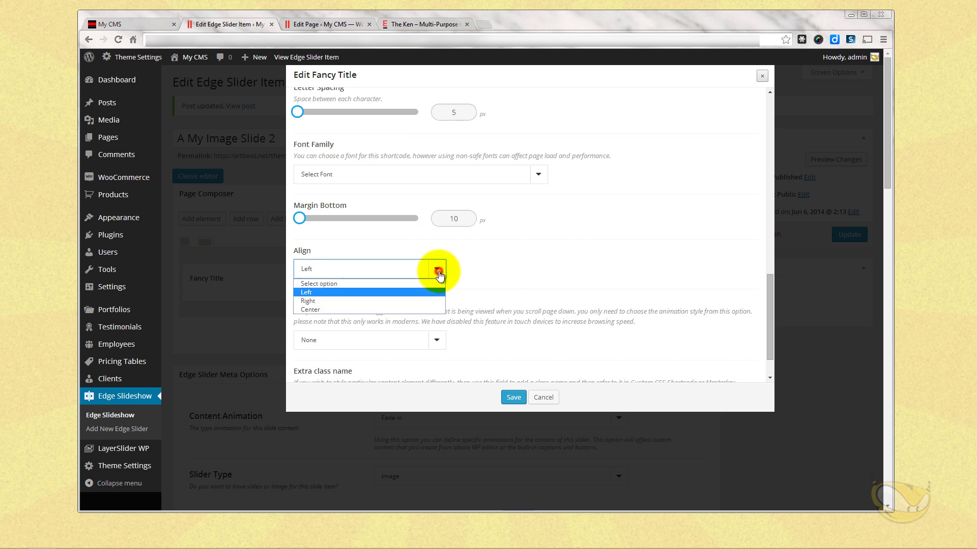
click(410, 311)
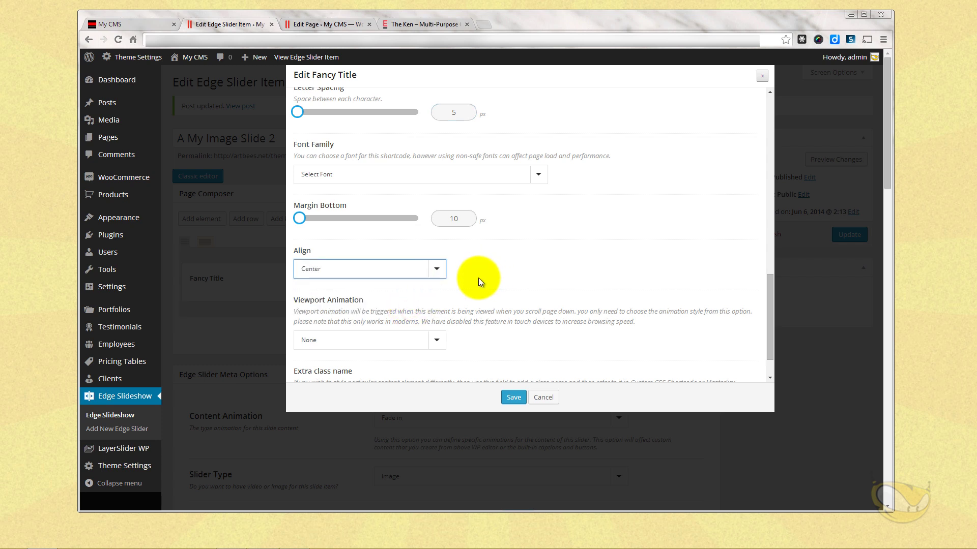
- Read the Viewport Animation note, then save the Fancy Title settings and update the slide
scroll(478, 278, down, 1)
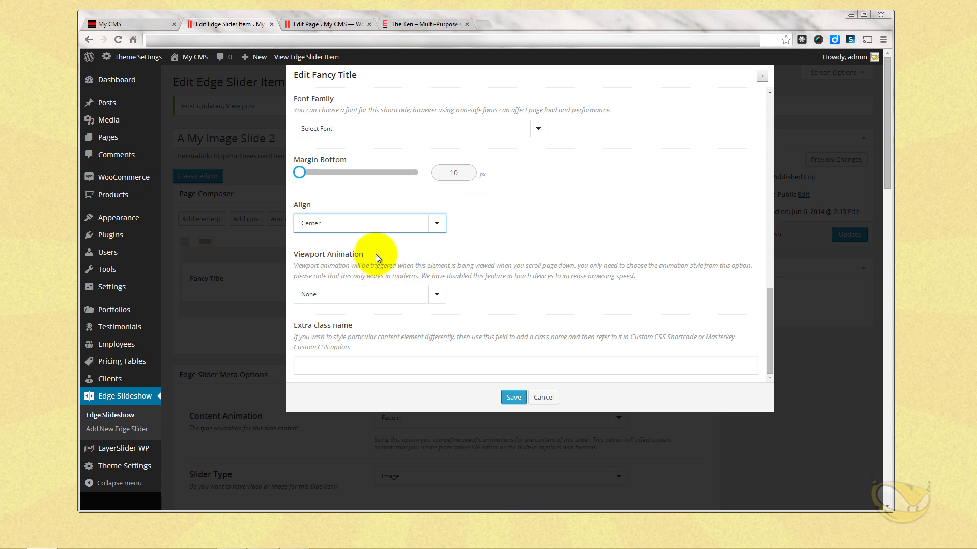
drag(331, 265, 446, 276)
drag(363, 265, 496, 275)
click(435, 266)
drag(435, 265, 632, 275)
click(626, 274)
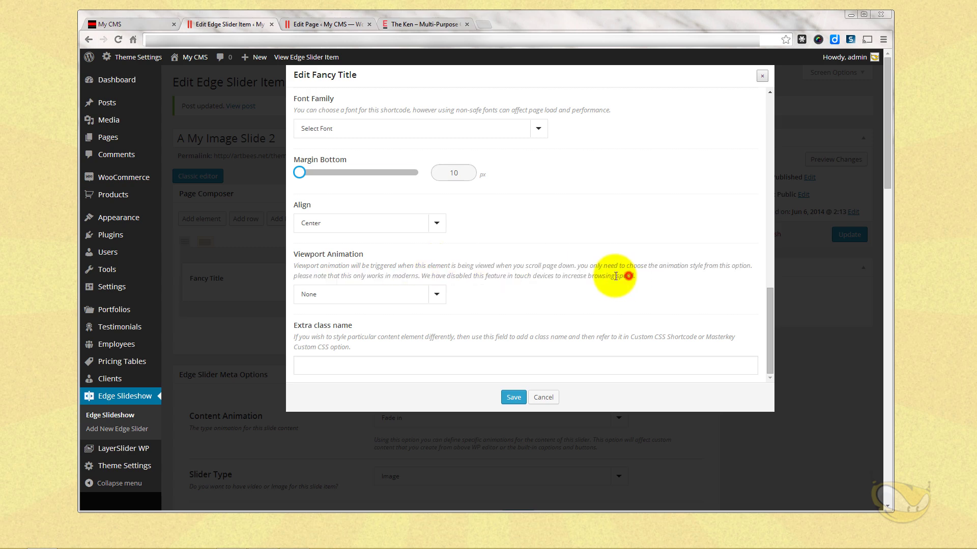
click(513, 398)
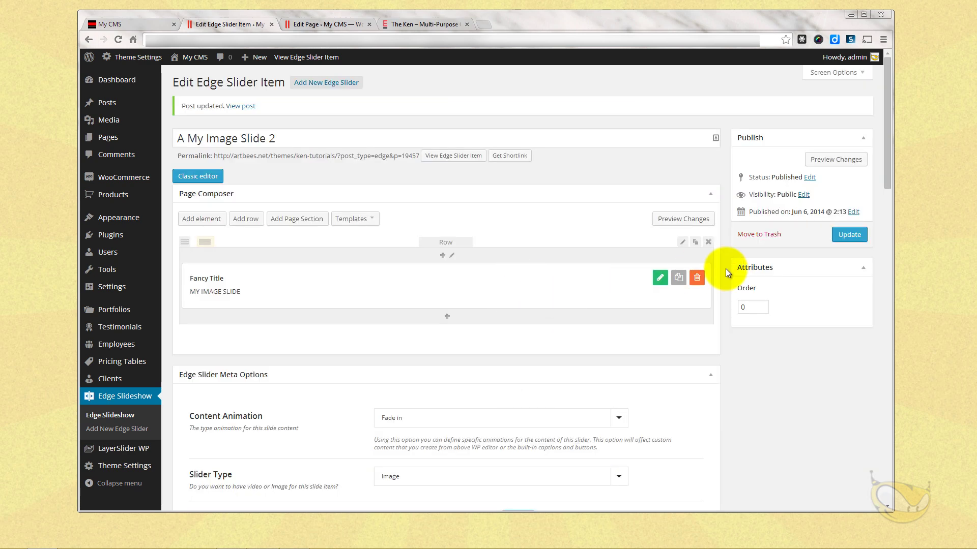
click(849, 234)
- Set the image slide's Content Align option to Center Center in the Edge Slider meta options
scroll(473, 277, down, 8)
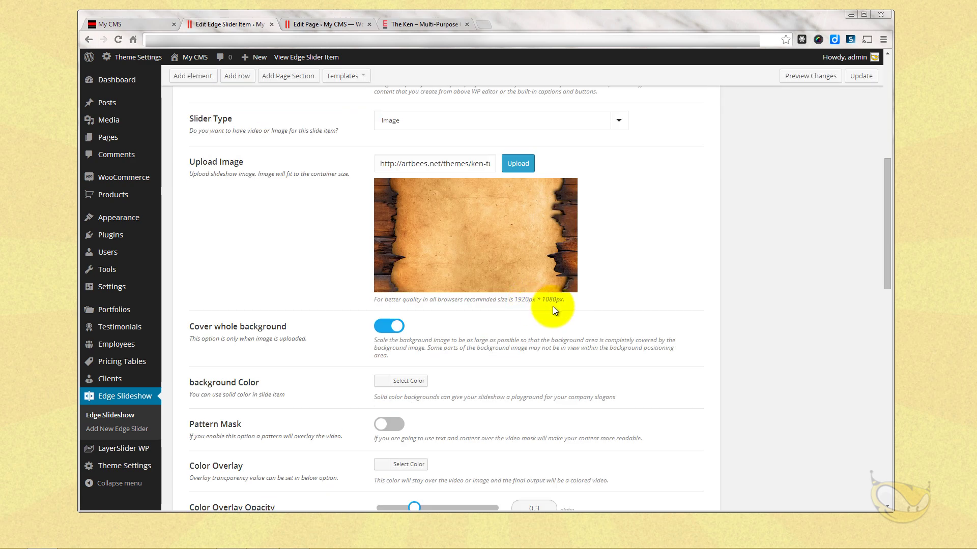
scroll(563, 314, down, 3)
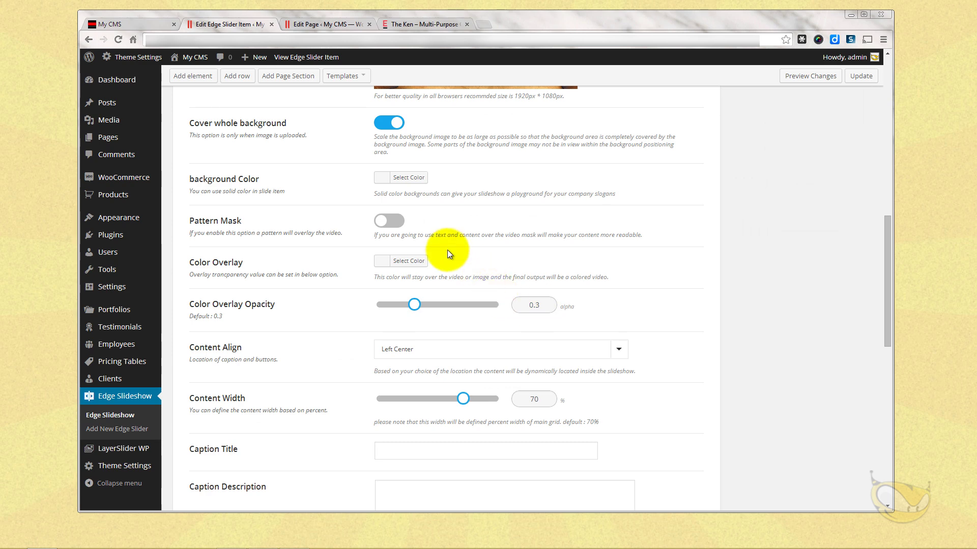
scroll(471, 255, up, 4)
scroll(471, 254, down, 7)
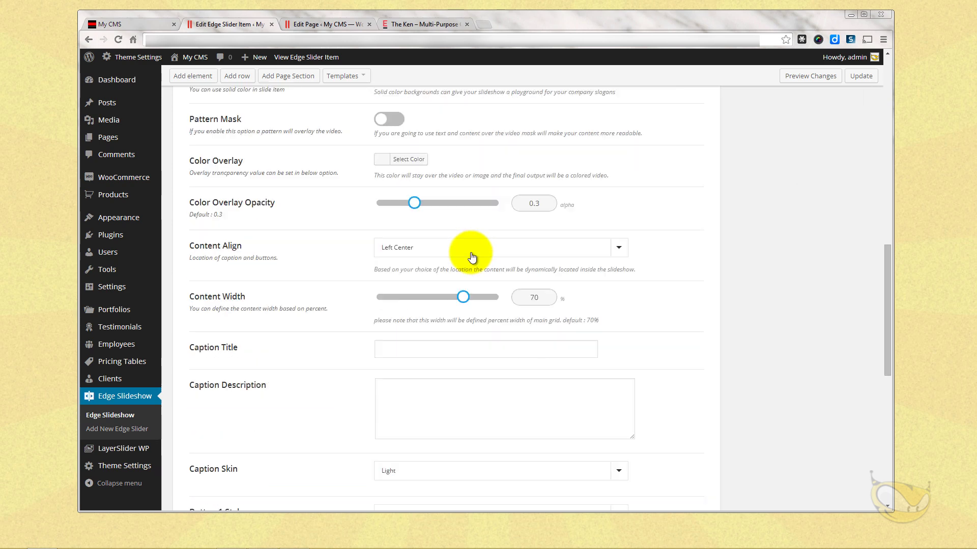
scroll(466, 255, up, 2)
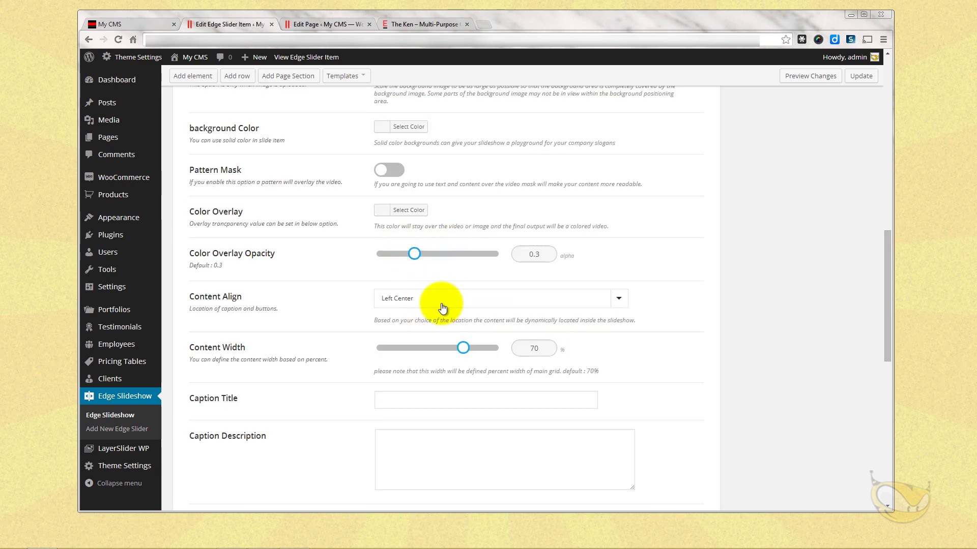
click(419, 300)
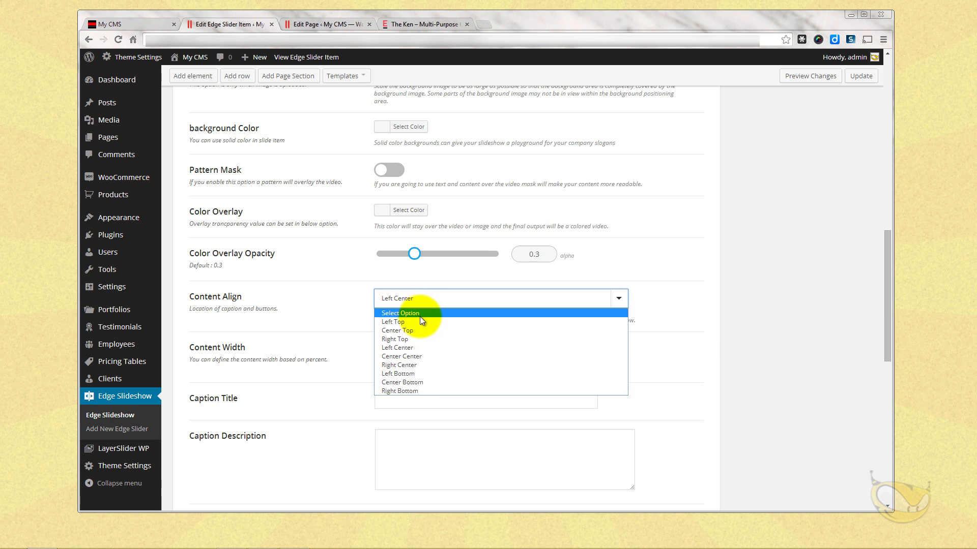
click(429, 356)
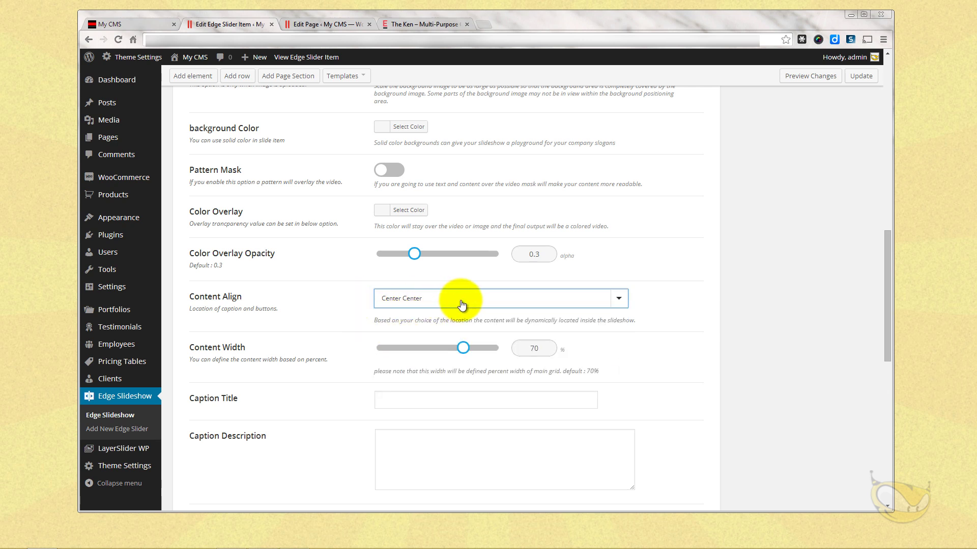
- Set the image slide's Content Animation to Horizontally Flip in the Edge Slider meta options and update the slide
scroll(460, 300, up, 1)
scroll(460, 304, up, 6)
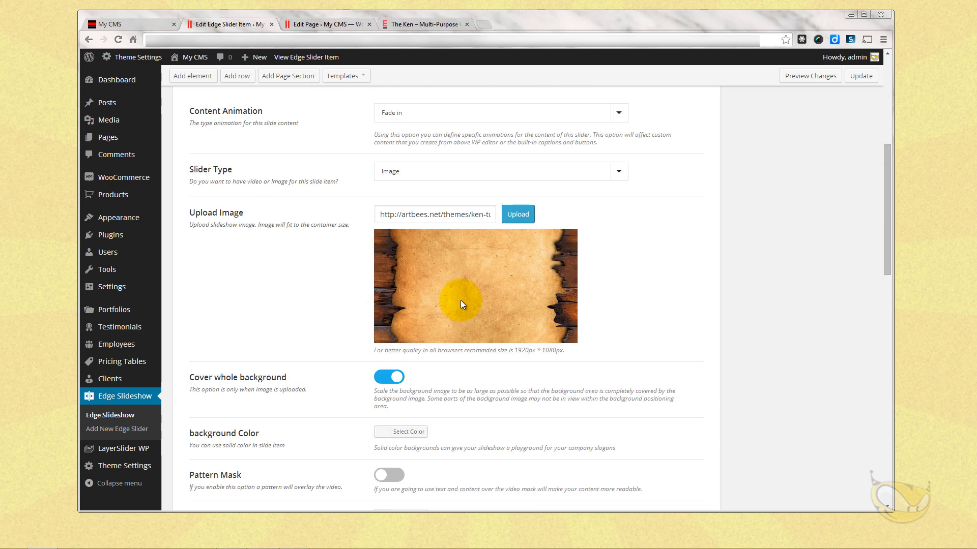
click(436, 162)
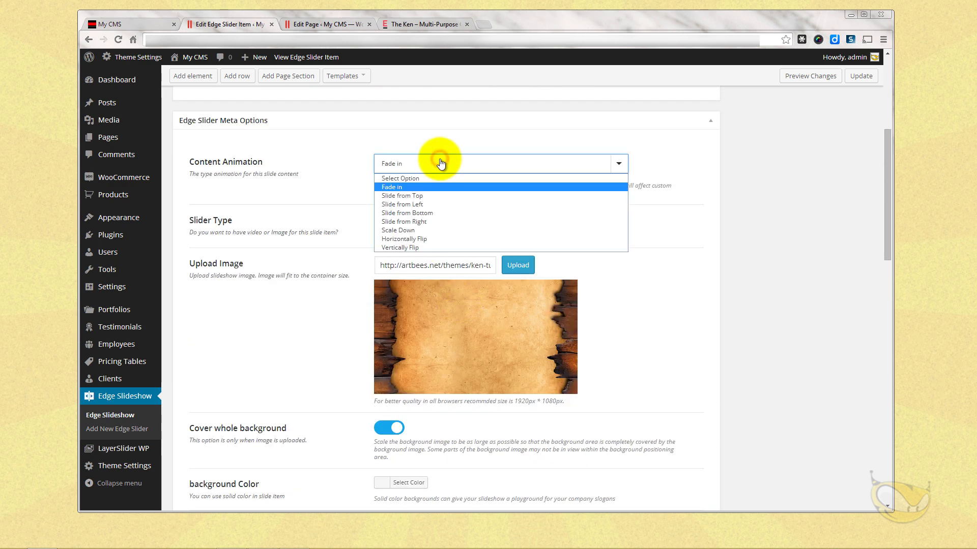
click(440, 240)
scroll(686, 259, up, 5)
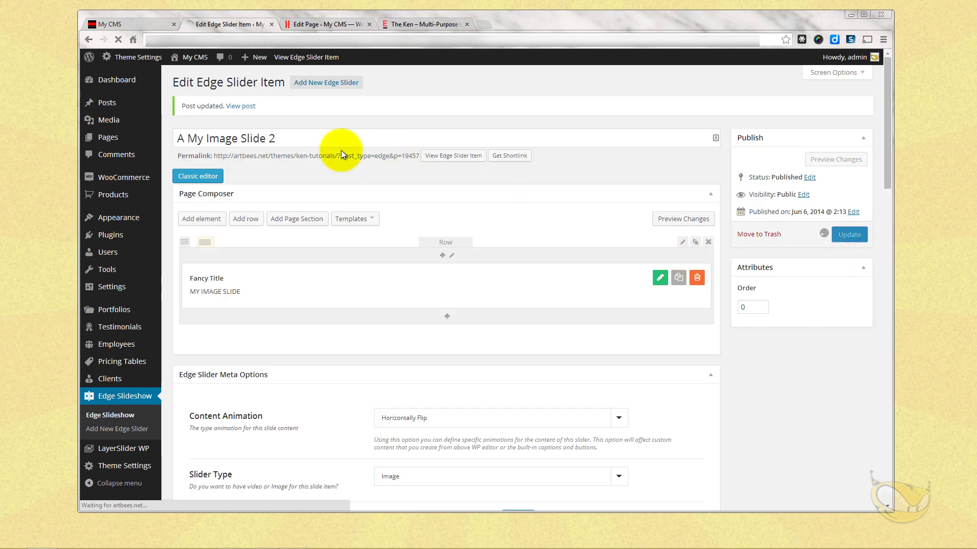
- Reload the live site page and go back to the image slide to check its title and animation
click(131, 23)
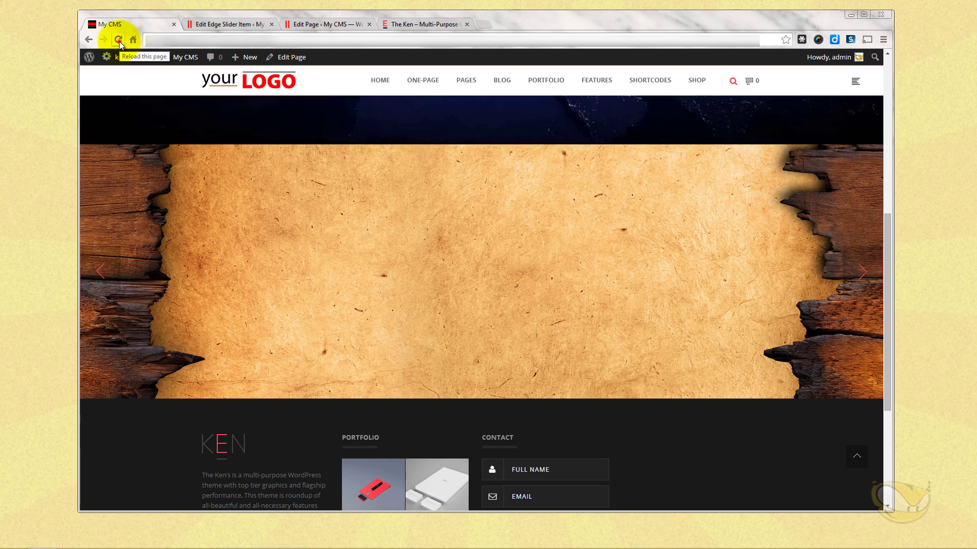
click(118, 41)
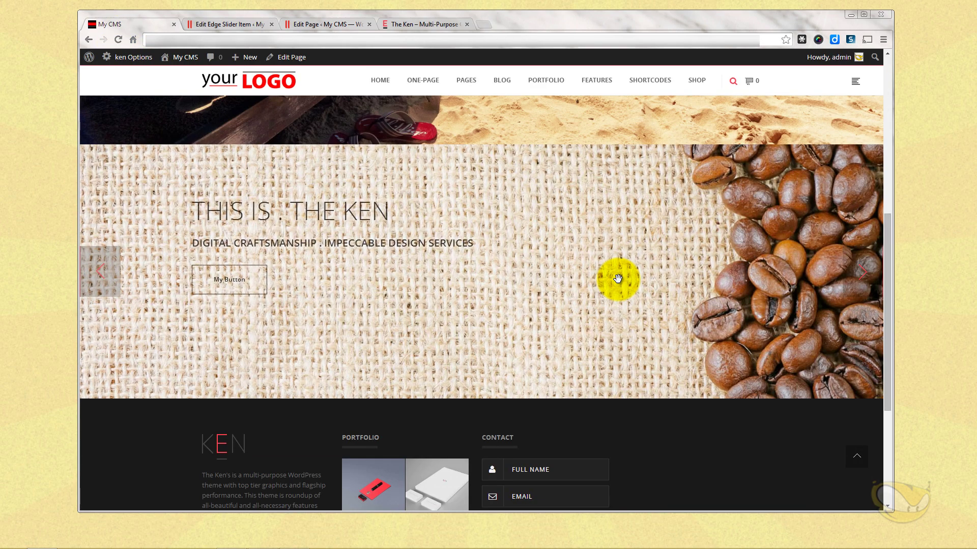
click(102, 268)
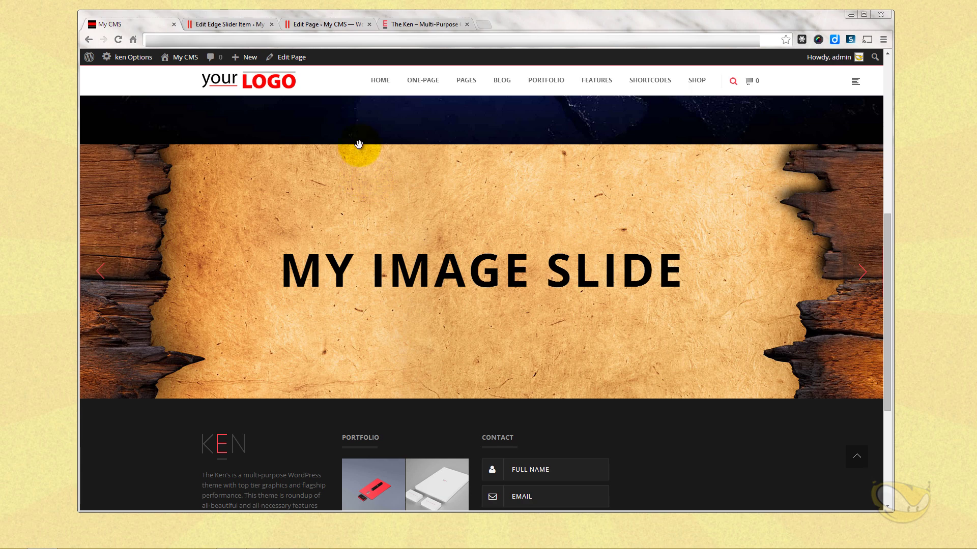
- Add a Padding Divider below the Fancy Title in the slide editor, with a padding size of 20 px
click(246, 24)
click(447, 316)
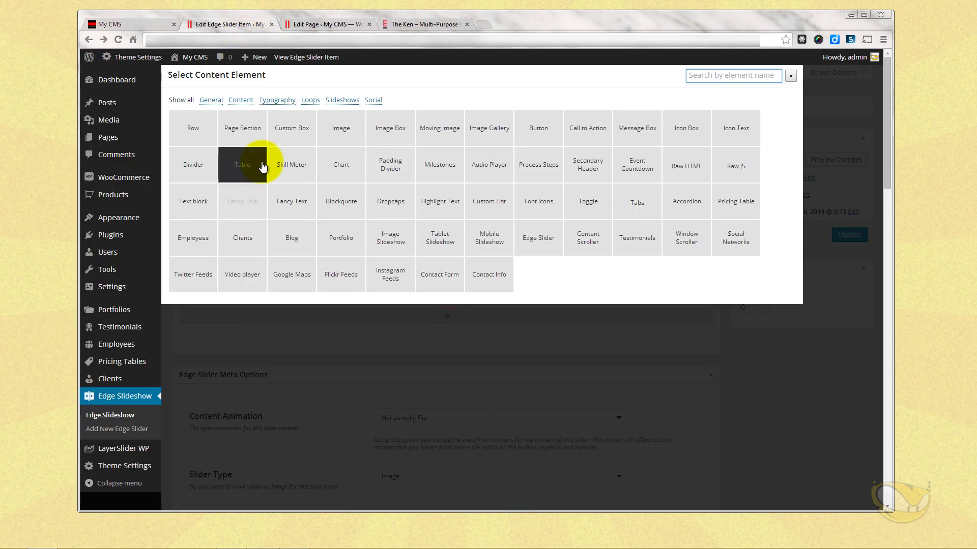
click(702, 76)
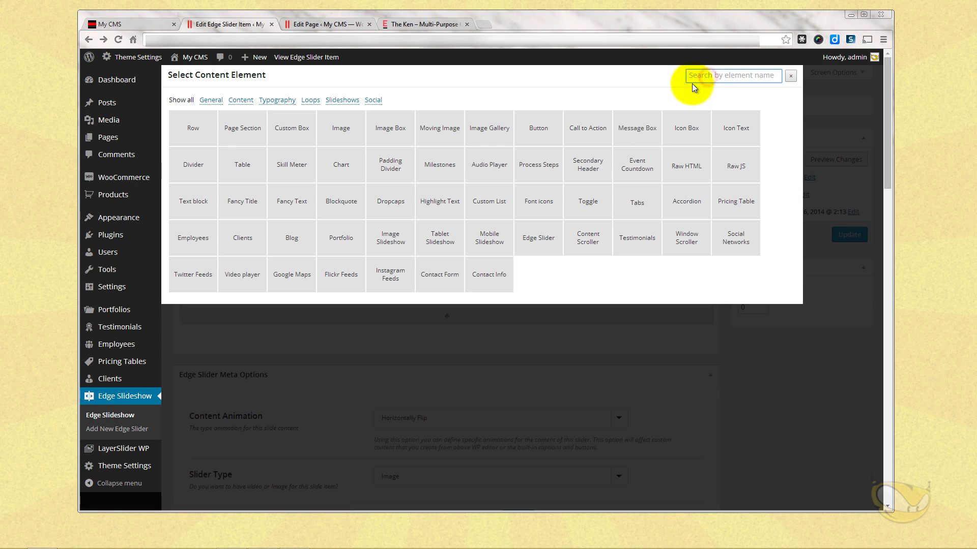
text(PADD)
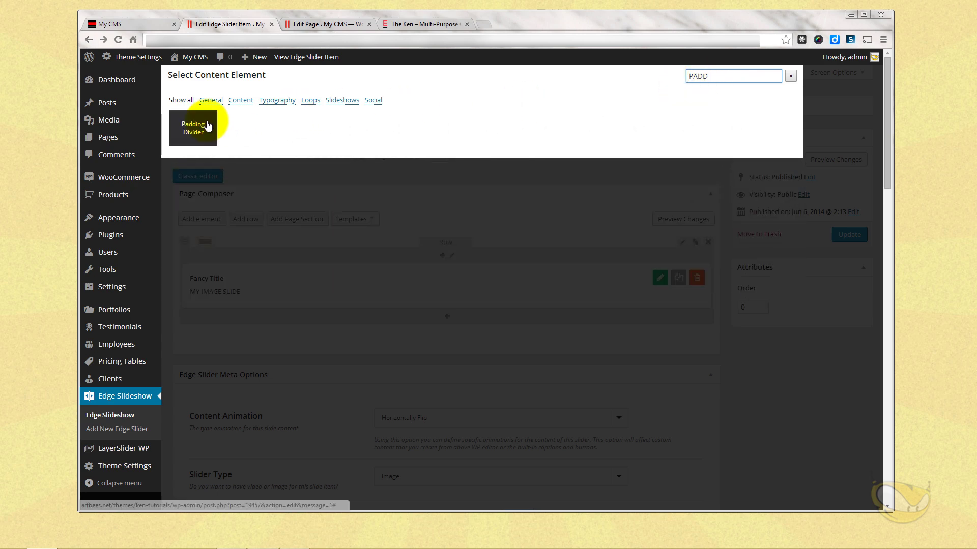
click(209, 126)
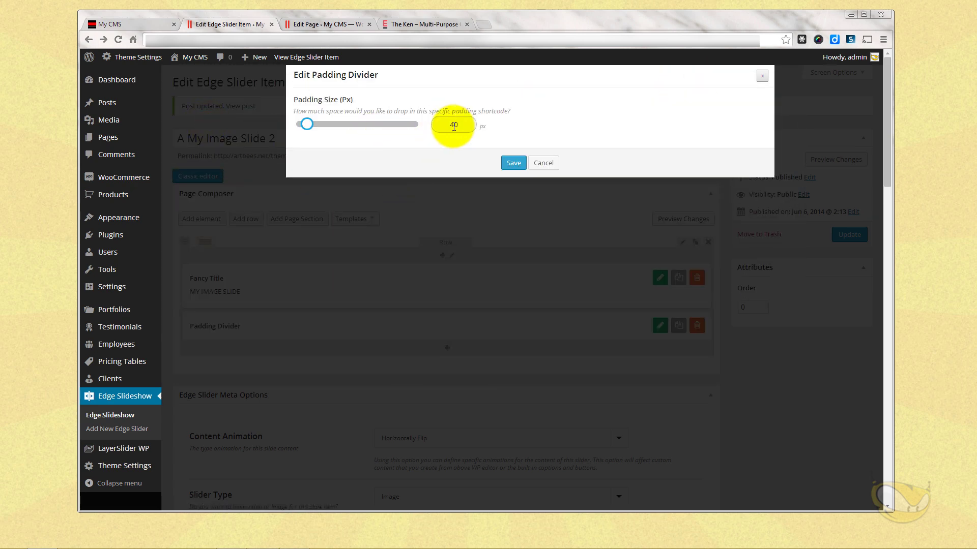
drag(454, 127, 405, 127)
text(20)
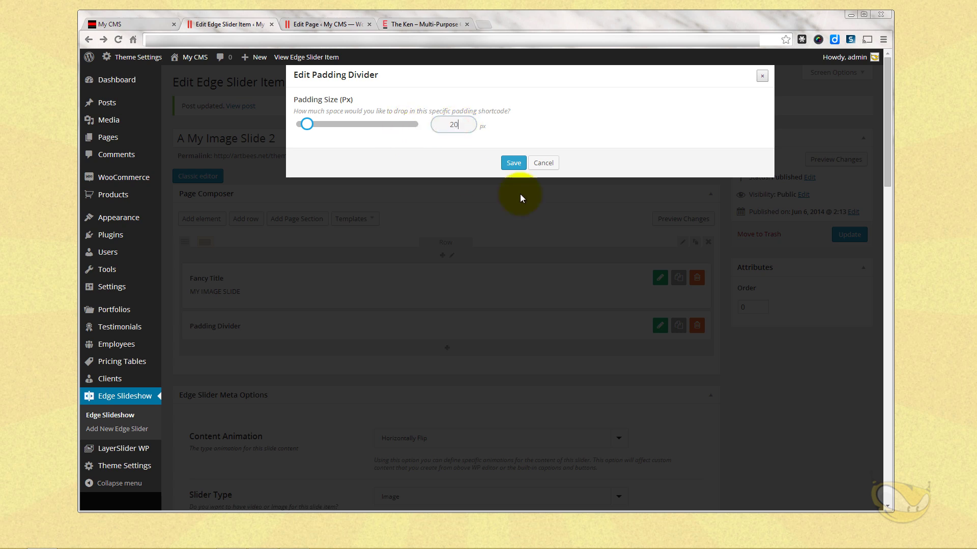
click(514, 163)
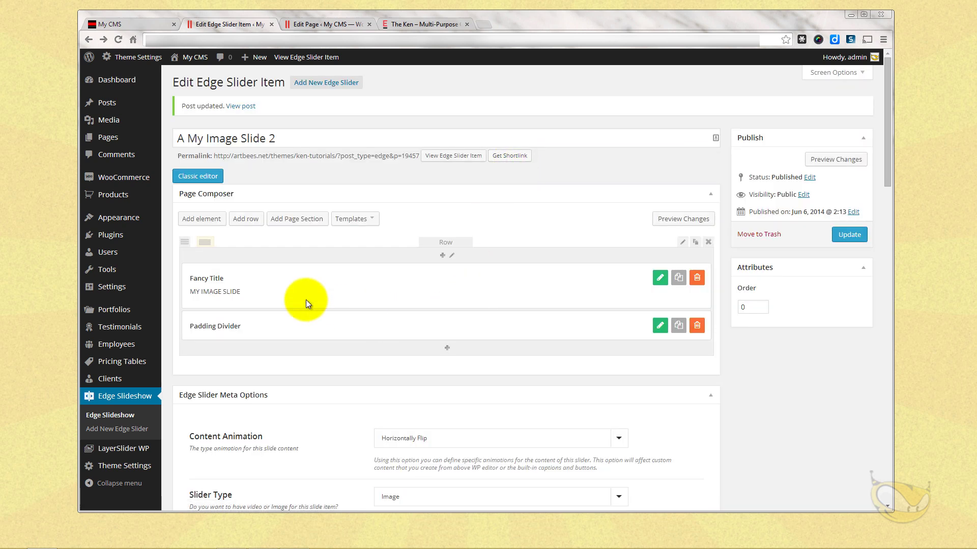
- Add a Fancy Text element below the Padding Divider with the content "My Fancy Text"
click(445, 349)
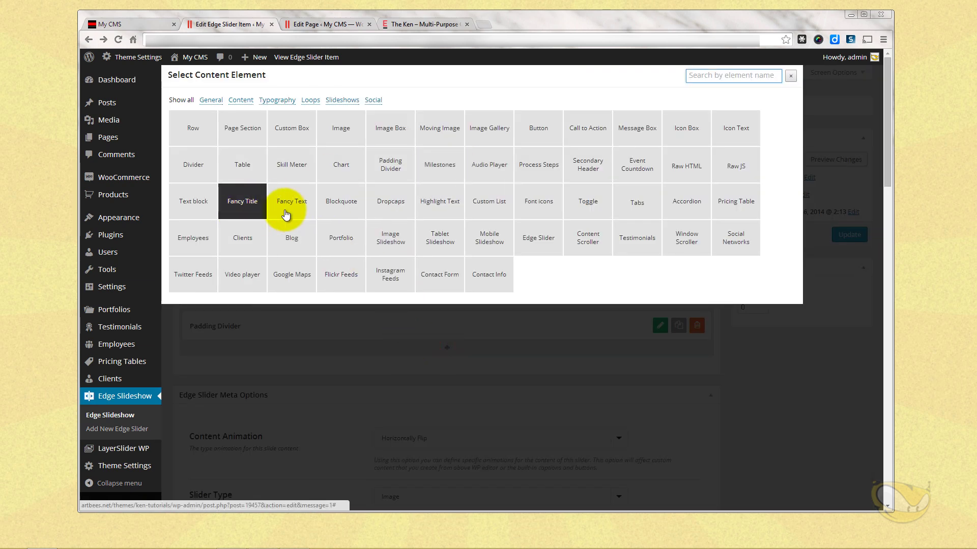
click(708, 76)
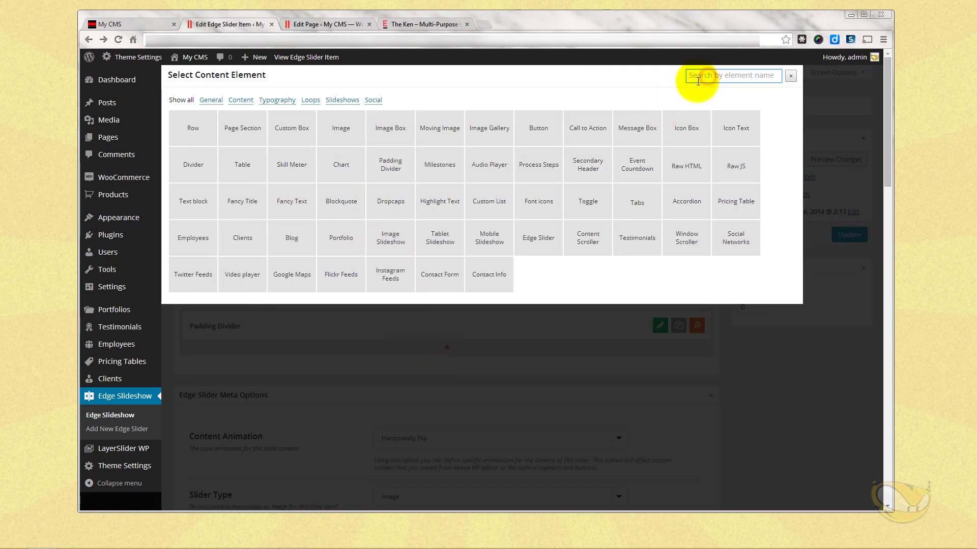
text(f)
click(374, 172)
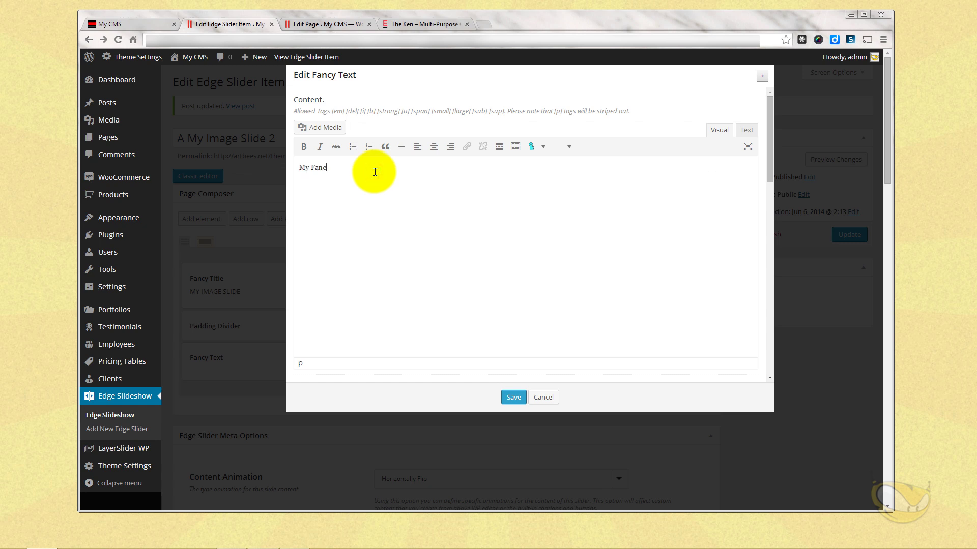
text(My Fancy Text)
- Set the Fancy Text's text color to white and its highlight background color to black (#000000)
scroll(375, 172, down, 4)
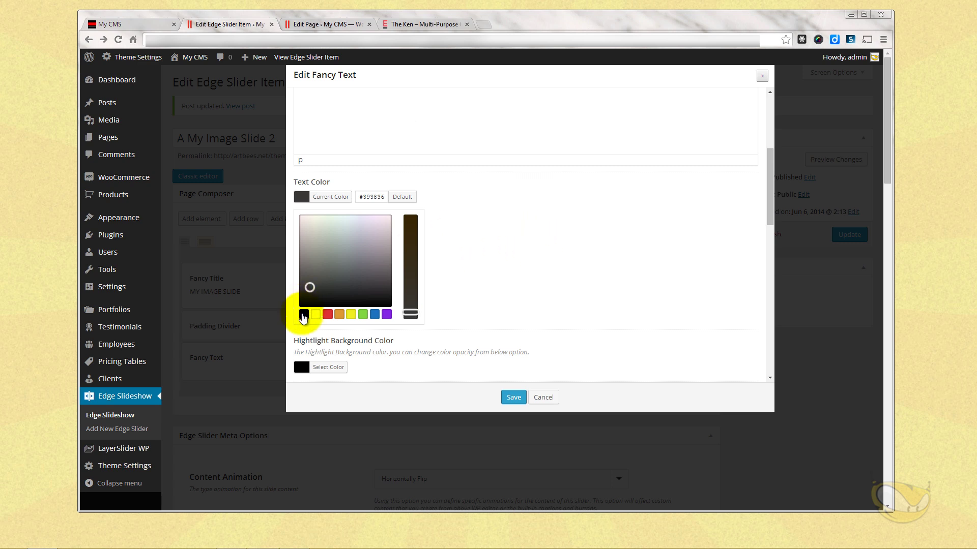
click(303, 315)
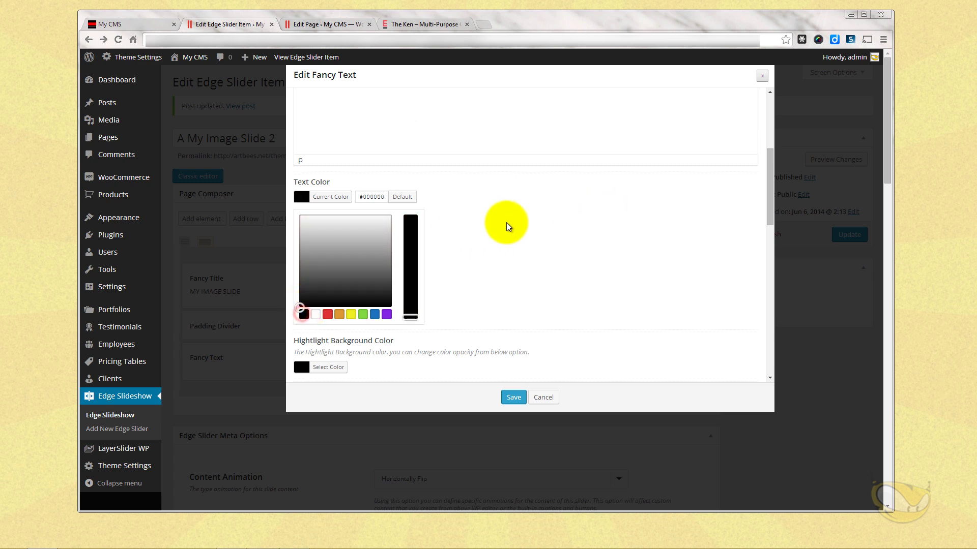
click(317, 314)
scroll(508, 259, down, 3)
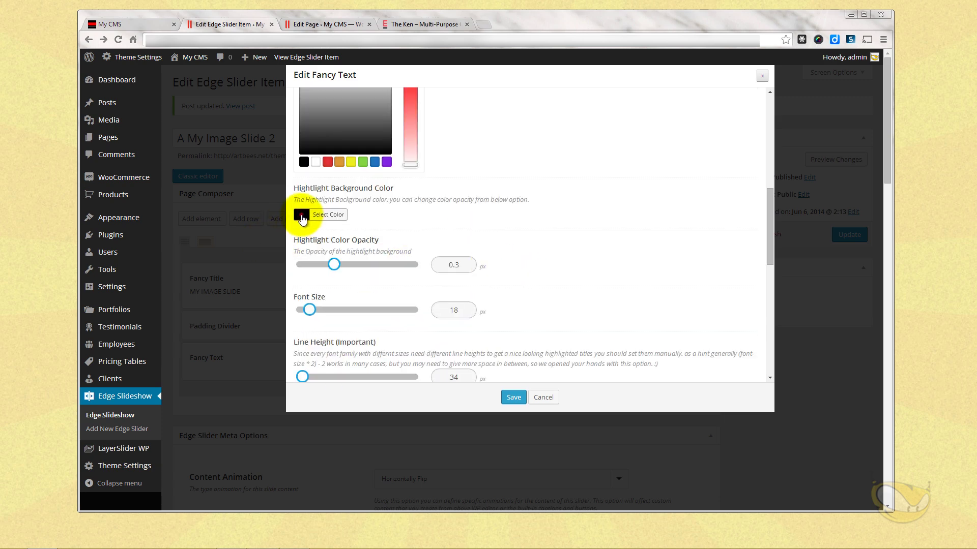
click(302, 219)
click(300, 329)
scroll(482, 212, down, 2)
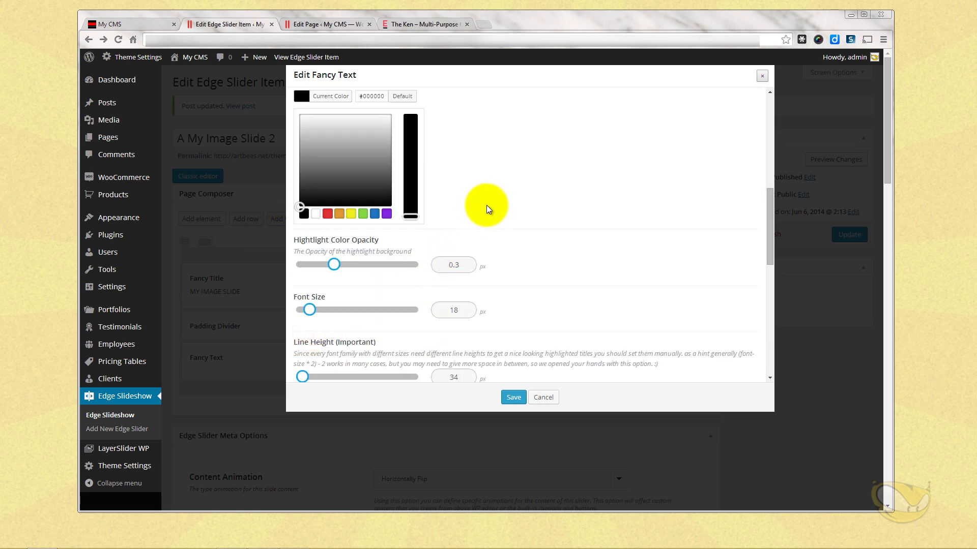
scroll(487, 205, up, 2)
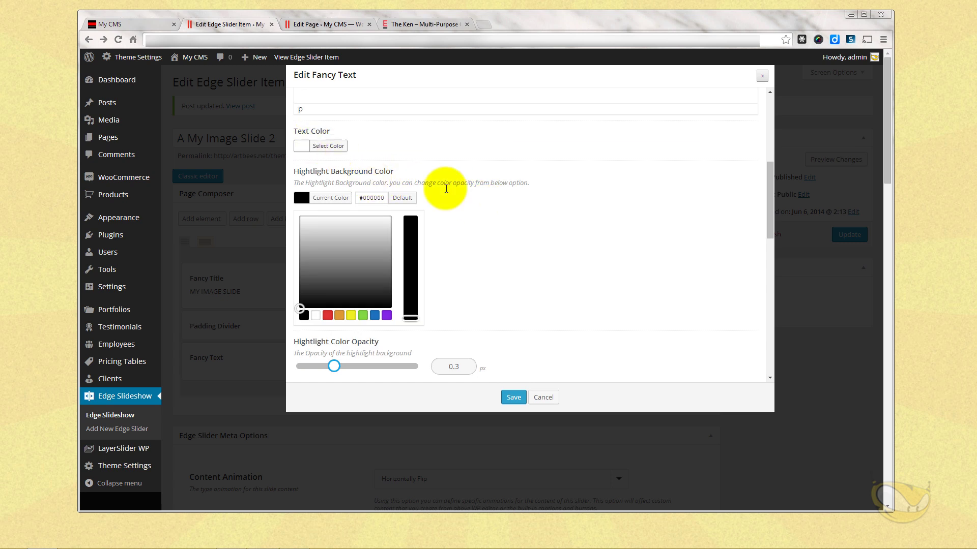
scroll(541, 232, down, 2)
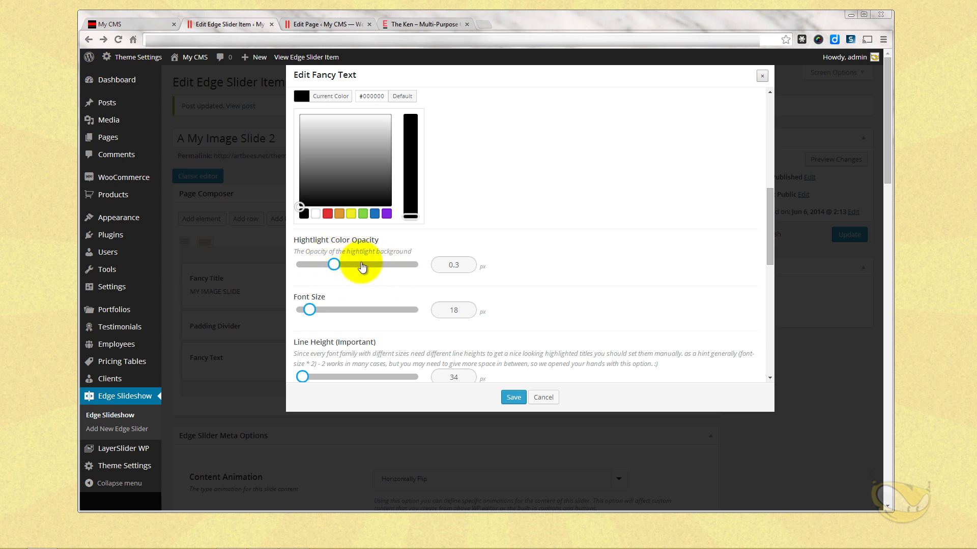
- Set the Fancy Text's font size to 25 px and its font weight to Semi Bold
scroll(512, 259, down, 2)
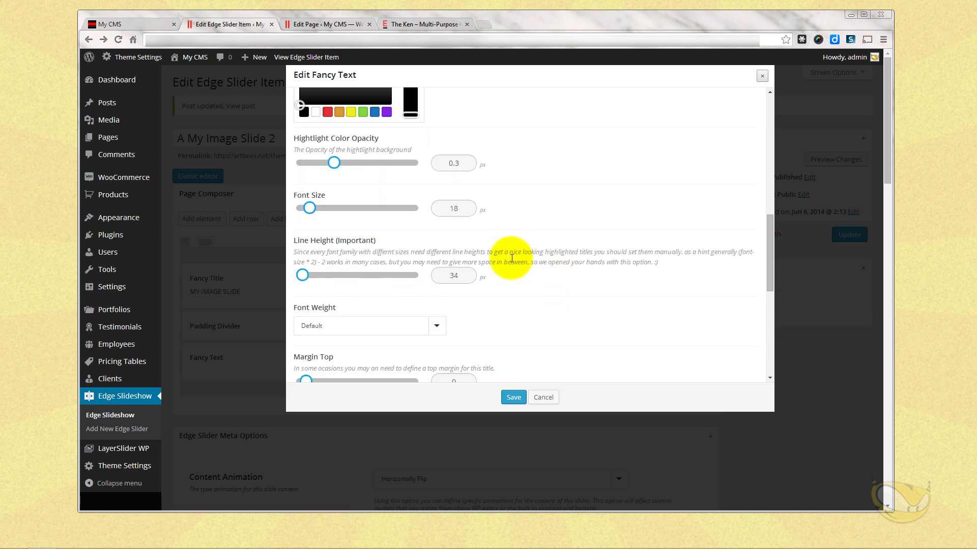
double_click(465, 208)
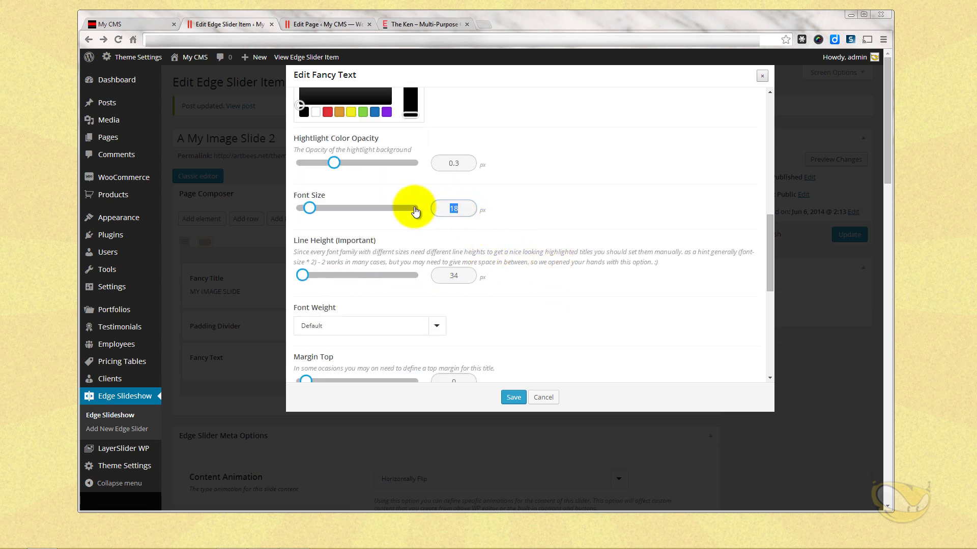
scroll(550, 264, down, 2)
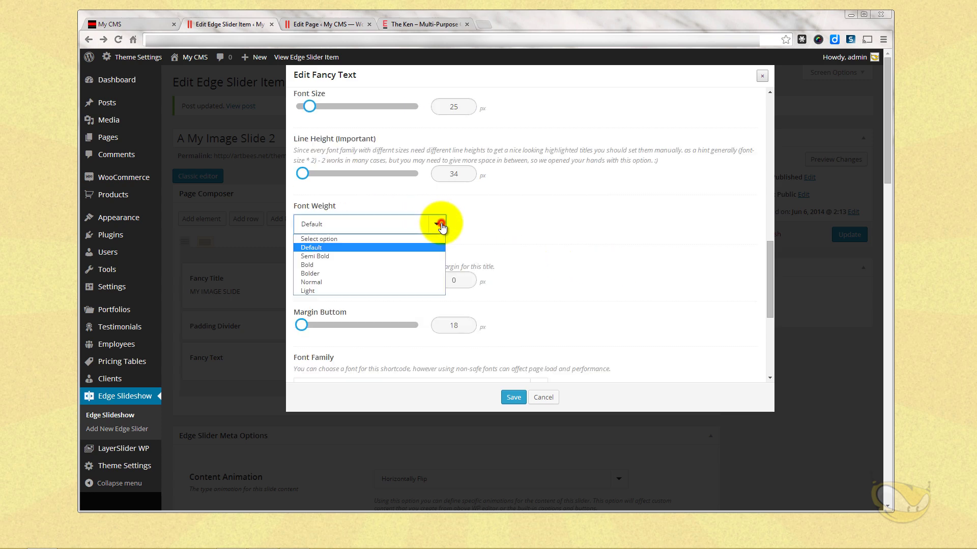
click(381, 256)
click(520, 237)
scroll(526, 249, down, 4)
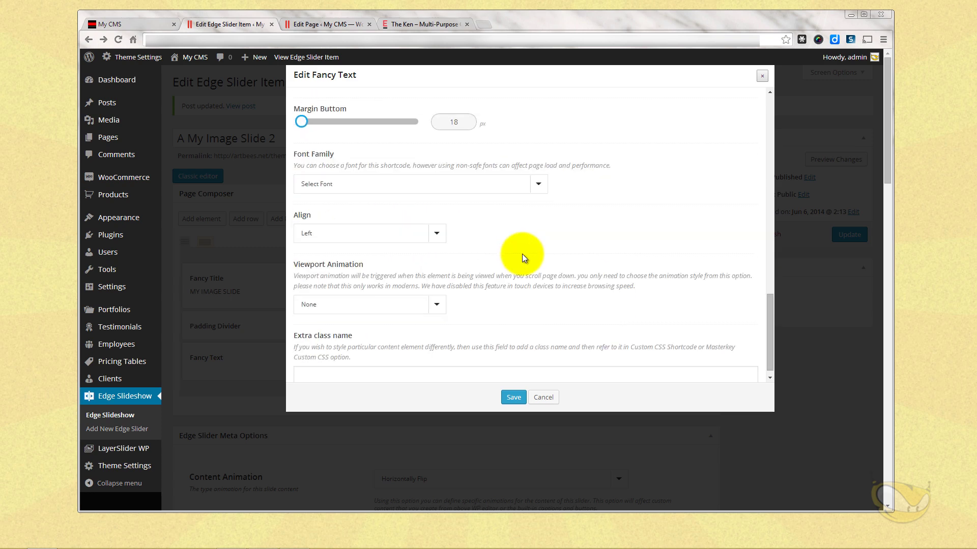
- Set the Fancy Text's alignment to Center, then save the element and update the slide
click(435, 233)
click(397, 273)
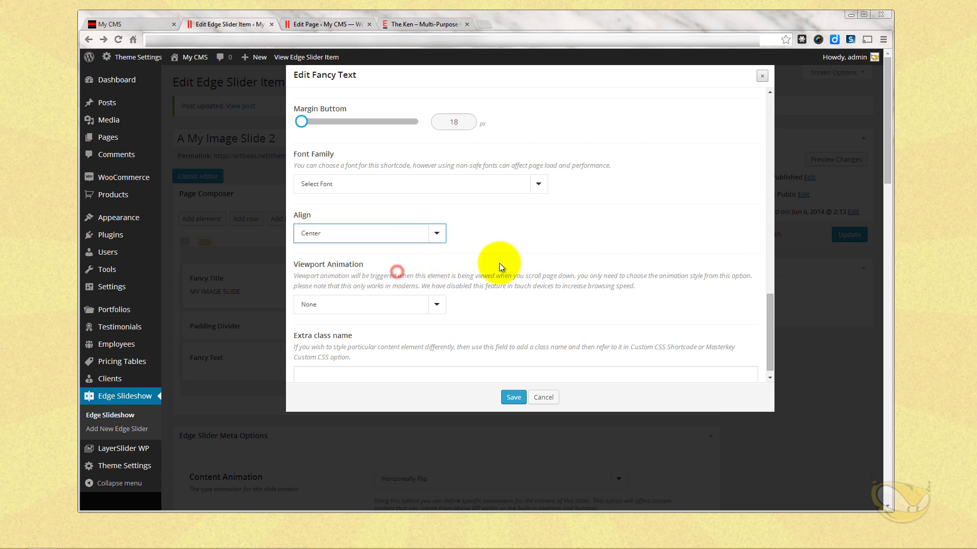
click(500, 279)
click(508, 396)
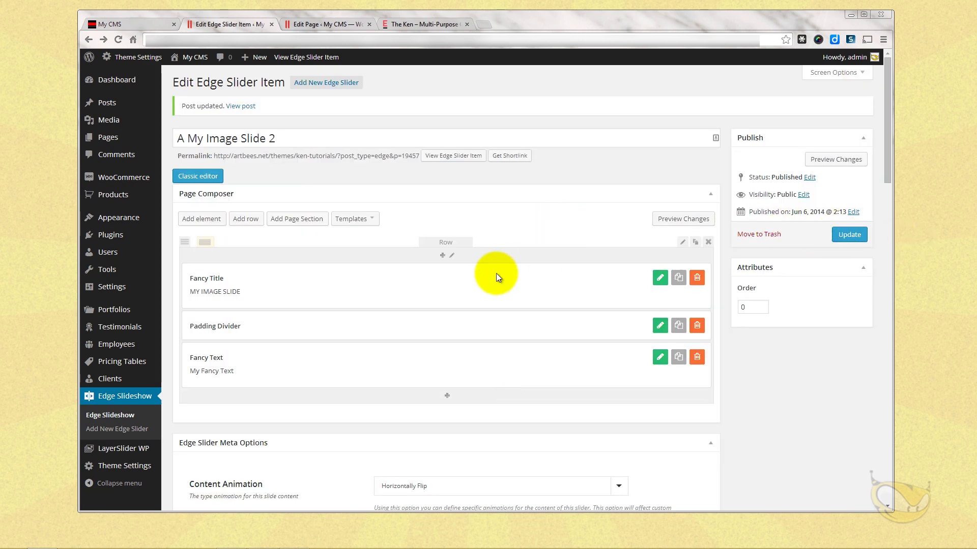
scroll(496, 273, down, 8)
scroll(493, 270, up, 7)
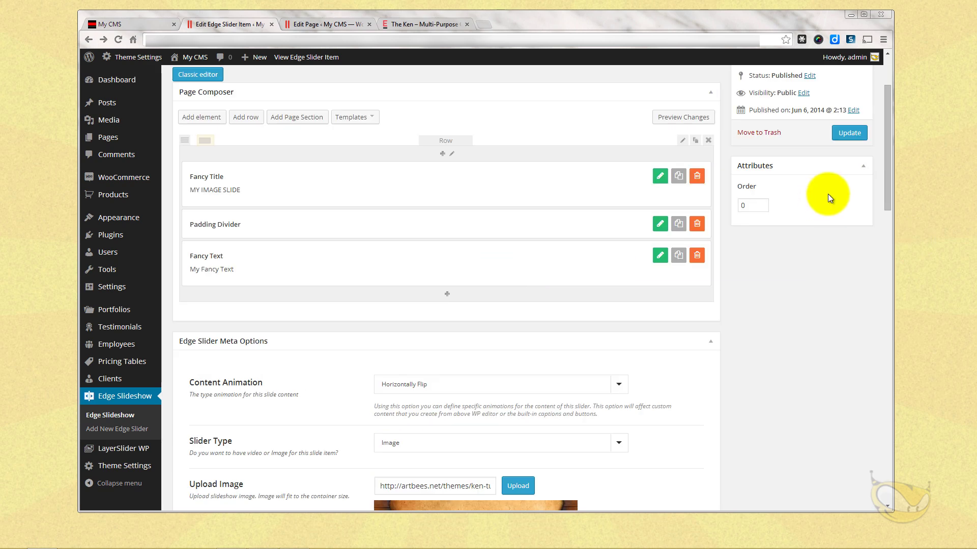
click(842, 132)
- Reload the live site page and view the image slide with its title and highlighted Fancy Text
click(154, 26)
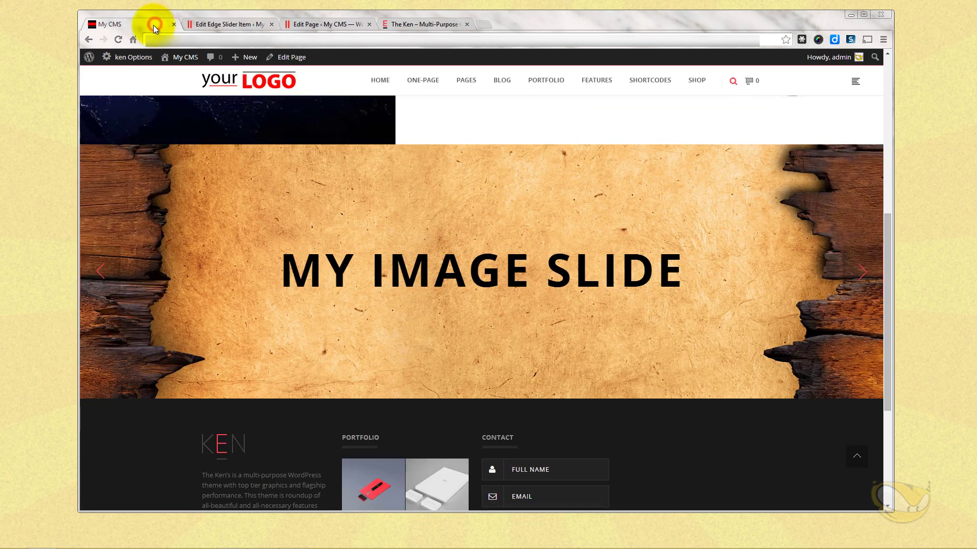
click(120, 39)
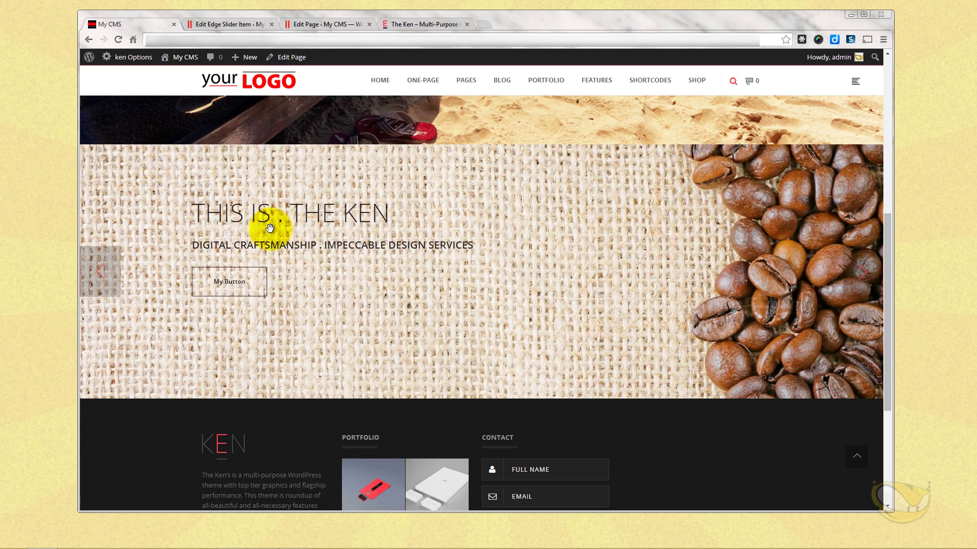
click(97, 278)
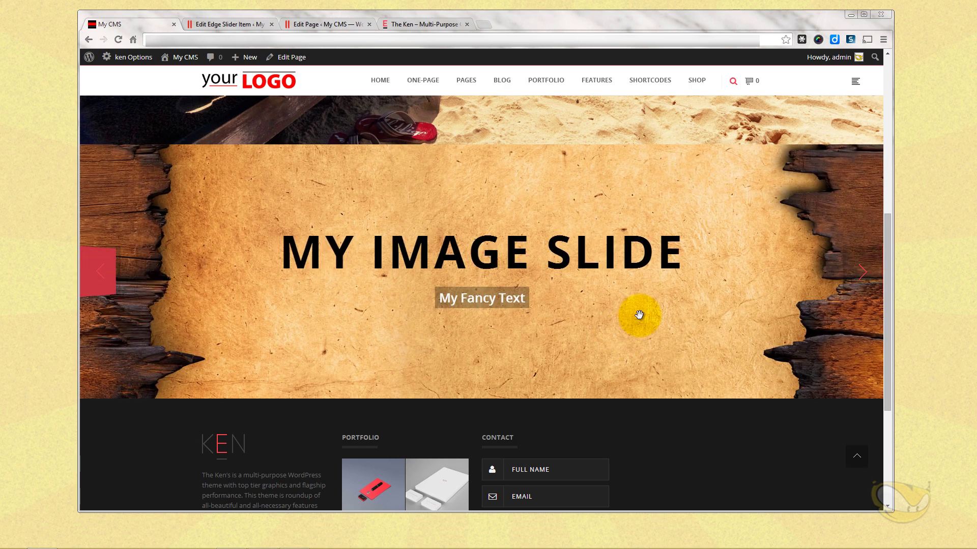
scroll(639, 319, down, 3)
scroll(386, 301, up, 4)
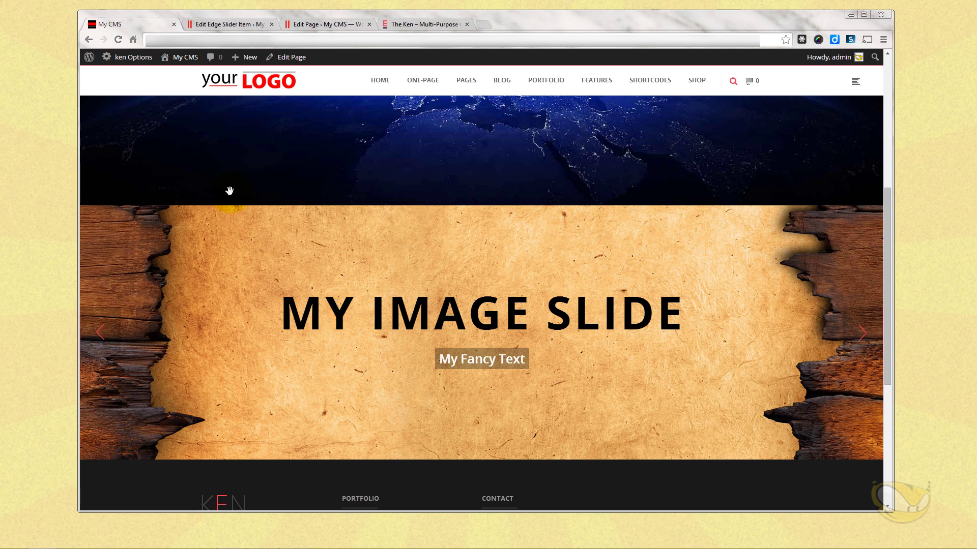
- Delete the row containing the Fancy Title, Padding Divider and Fancy Text from the slide's Page Composer
click(227, 24)
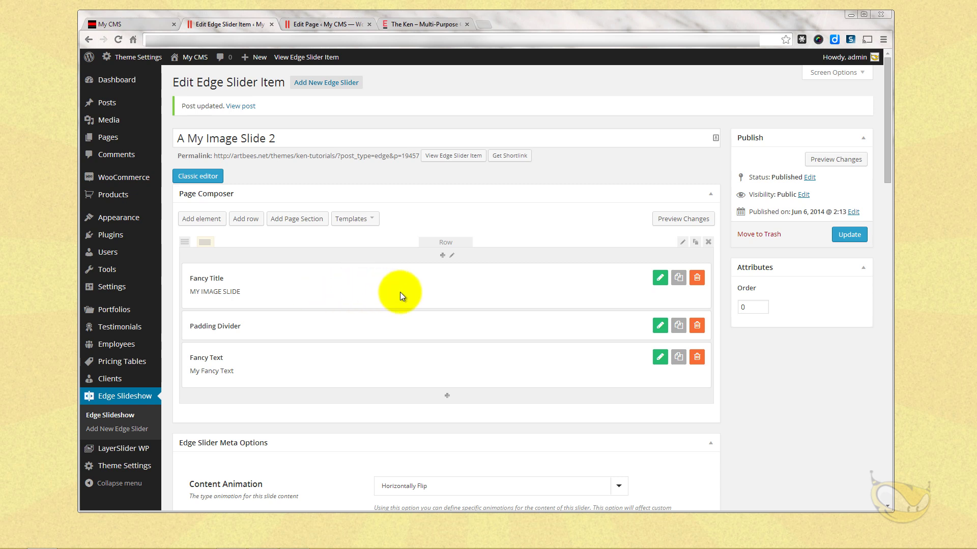
scroll(526, 317, down, 1)
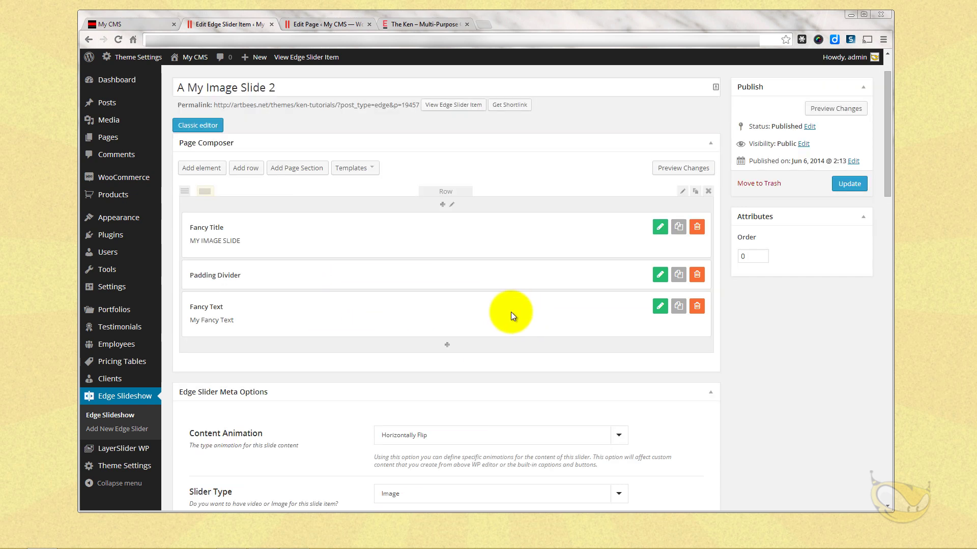
click(708, 192)
scroll(446, 318, up, 1)
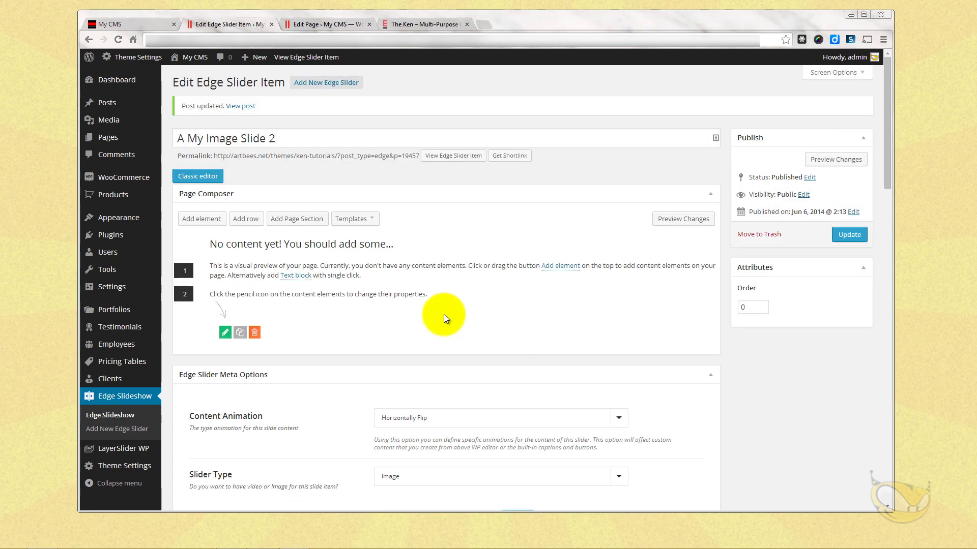
- Add a row to the slide's Page Composer and split it into three equal columns
click(246, 223)
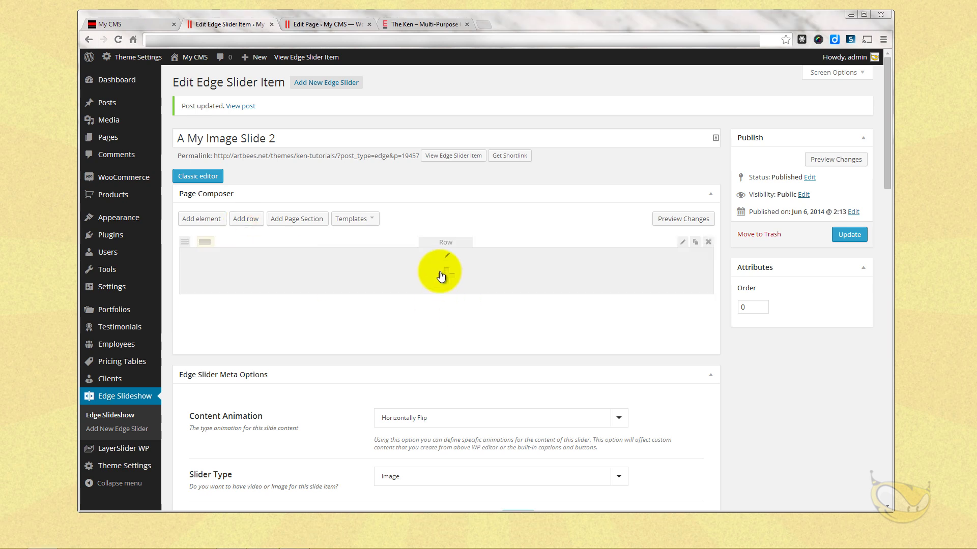
mouse_move(201, 244)
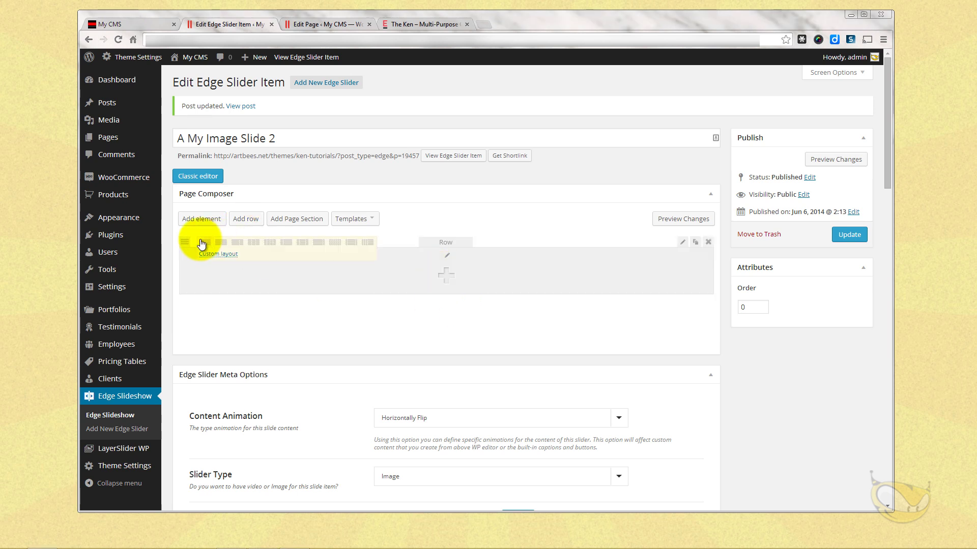
click(255, 243)
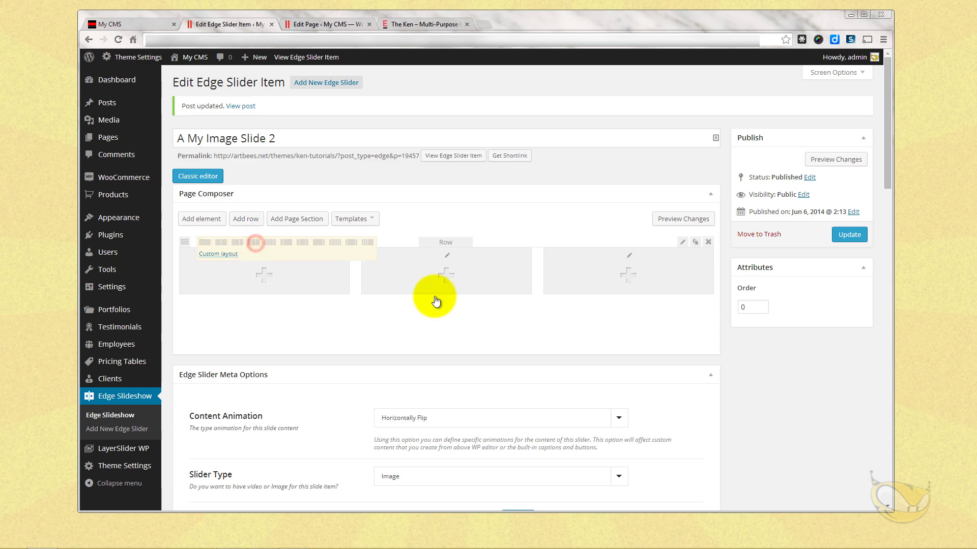
- Add a Font icons element to the first column, using the outlined star icon at 48px
click(261, 275)
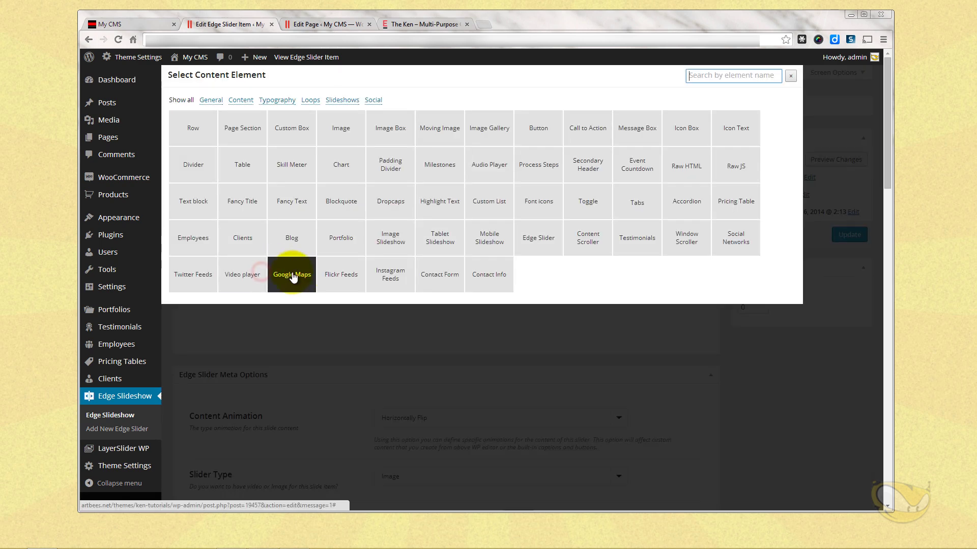
click(542, 212)
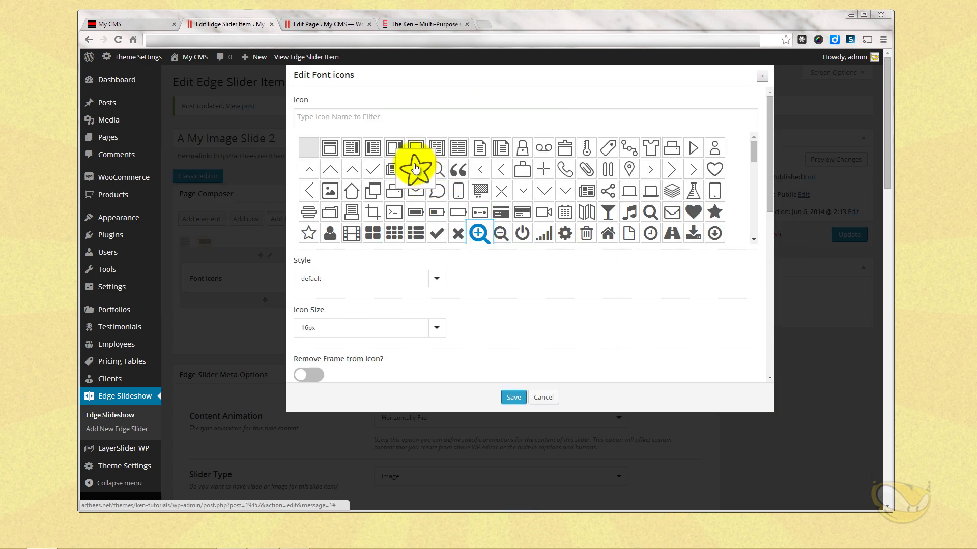
click(415, 169)
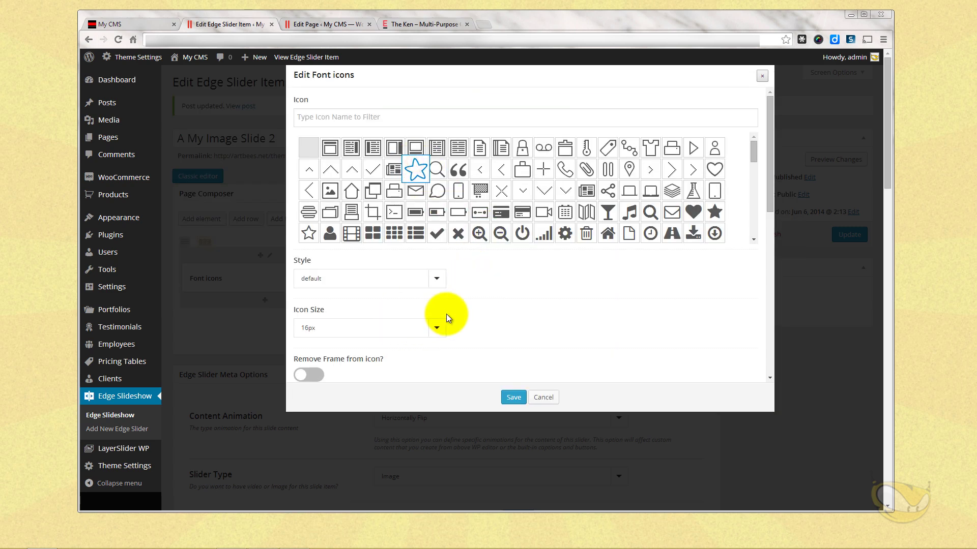
click(436, 330)
click(365, 367)
- Set the star icon's infinite animation to Float Vertically and save the element
scroll(480, 316, down, 1)
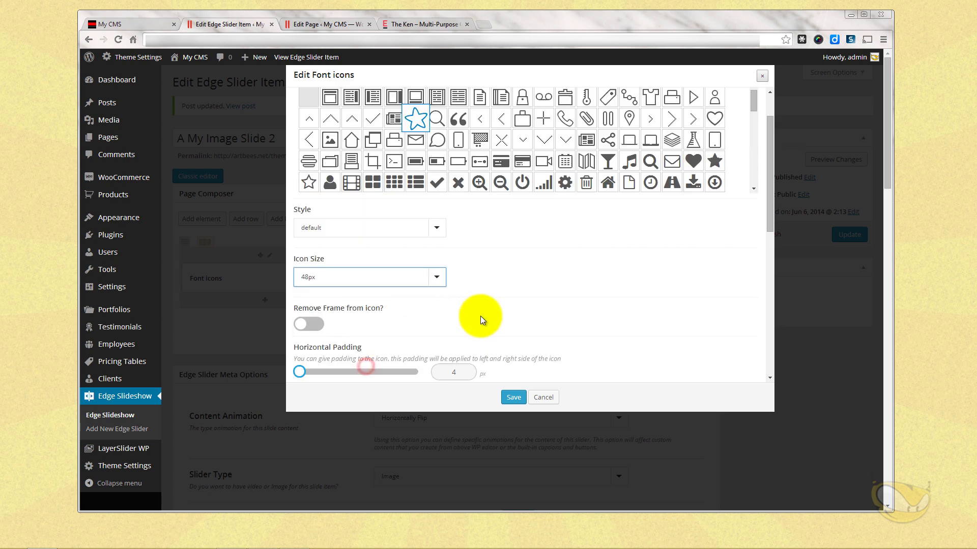
scroll(377, 328, down, 1)
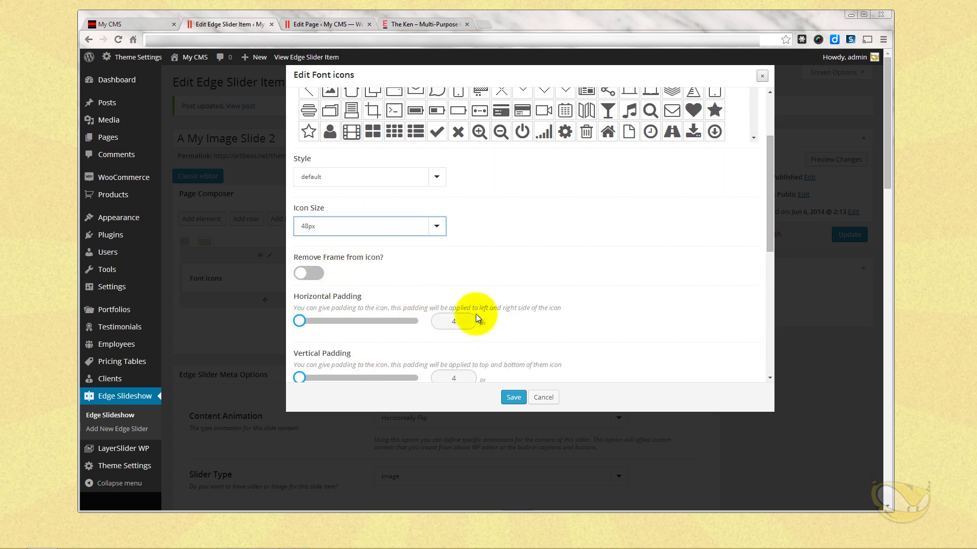
scroll(432, 300, down, 1)
scroll(417, 285, down, 2)
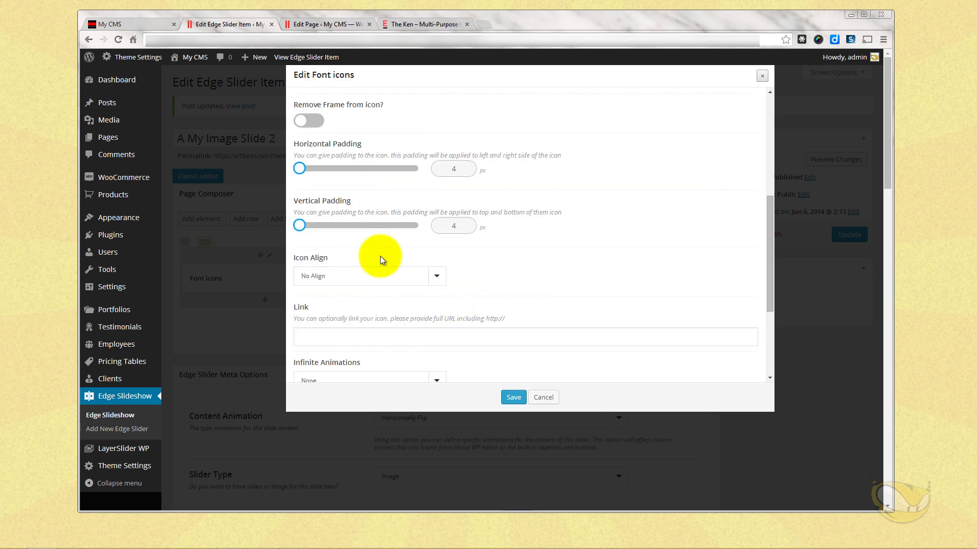
scroll(440, 297, down, 2)
click(437, 280)
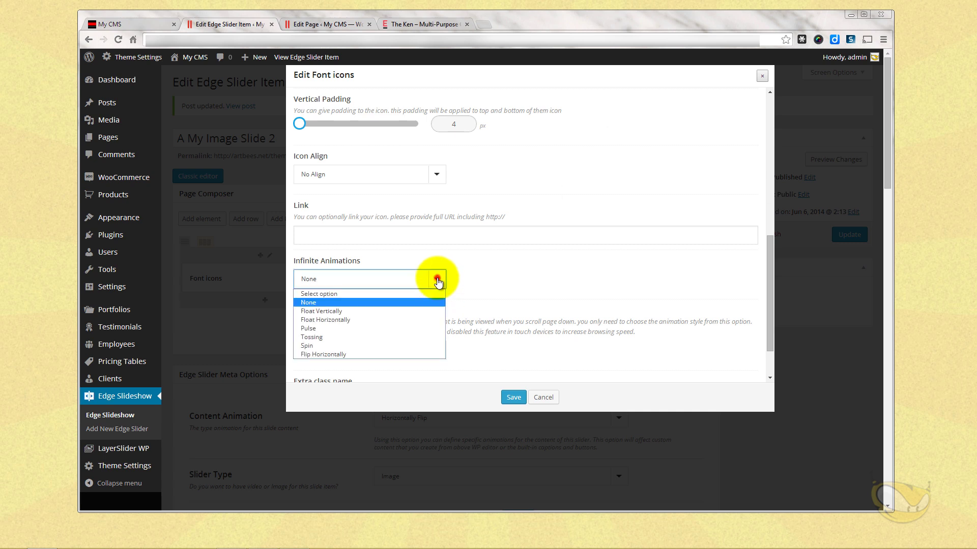
click(374, 310)
scroll(511, 282, down, 1)
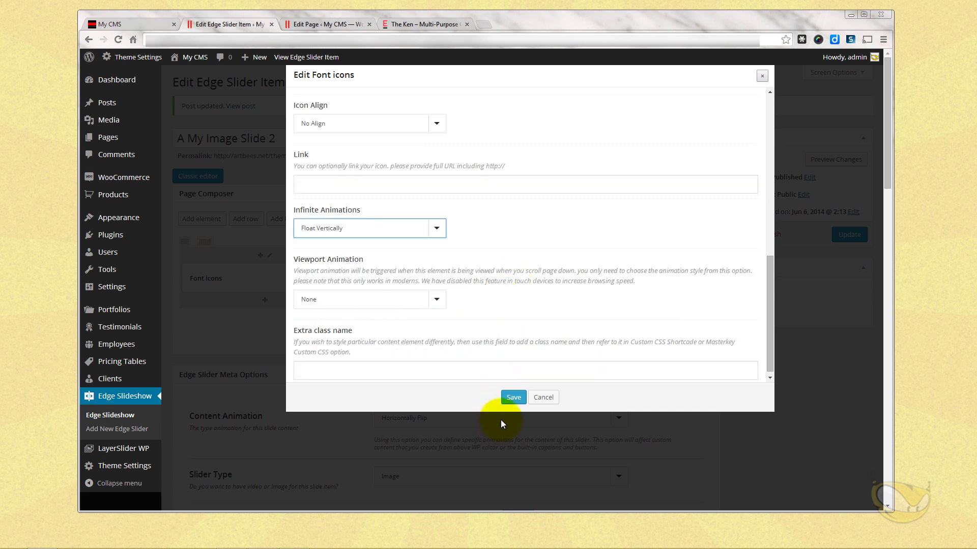
click(508, 398)
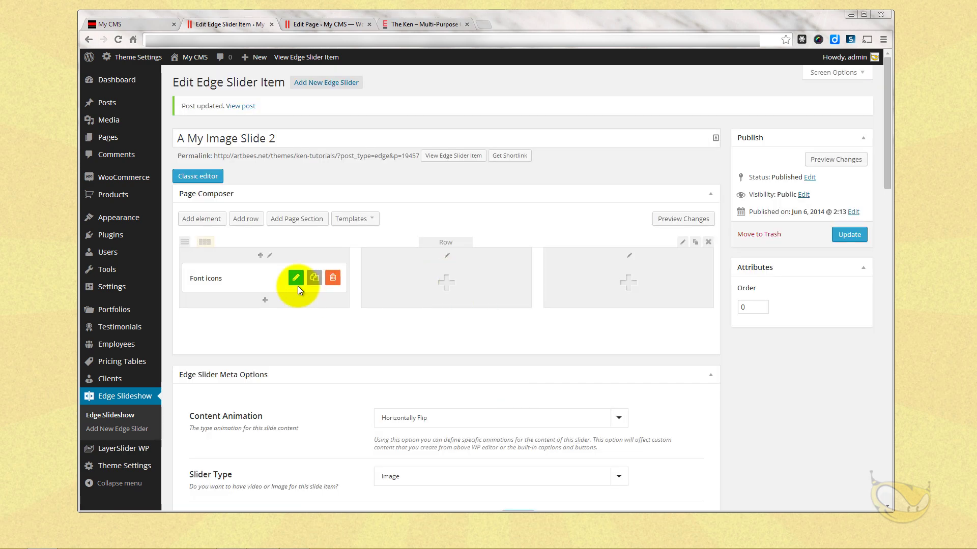
- Duplicate the Font icons element twice and move one copy each into the second and third columns
click(314, 279)
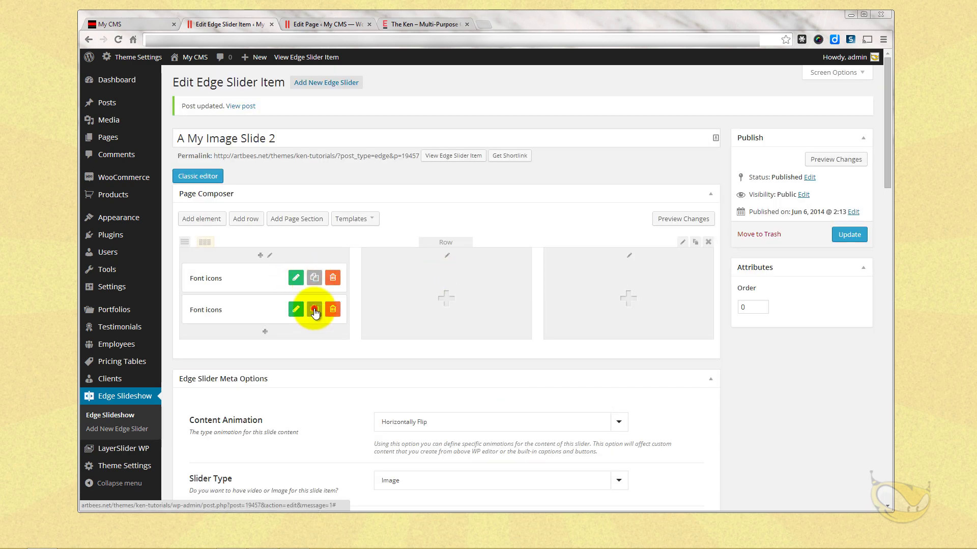
click(314, 310)
drag(249, 311, 446, 293)
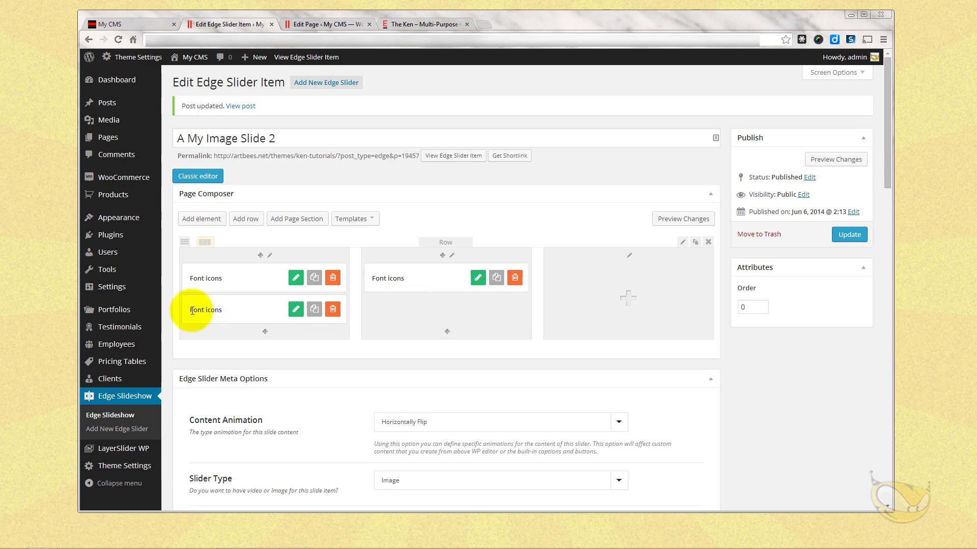
drag(192, 310, 653, 288)
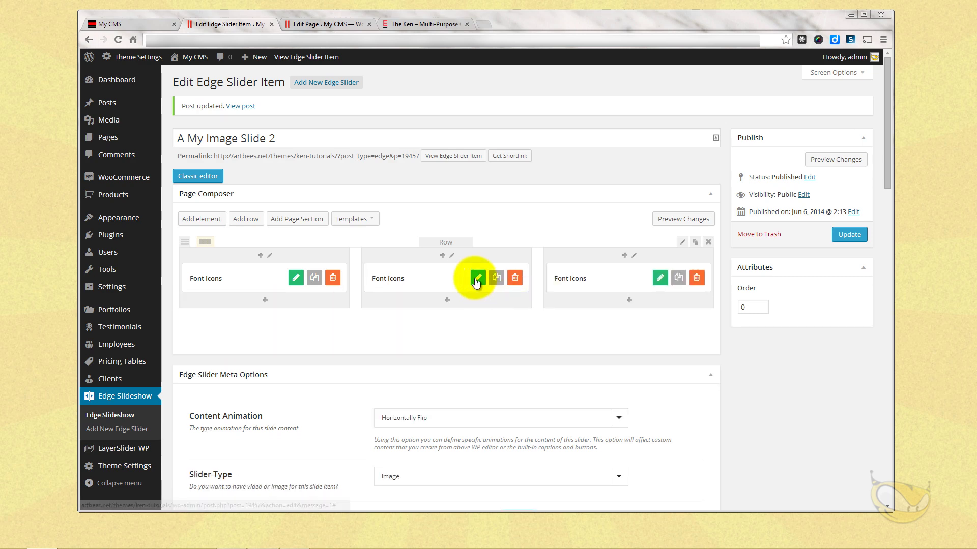
- Change the second column's Font icons element to the key icon and set its icon alignment to Center
click(476, 280)
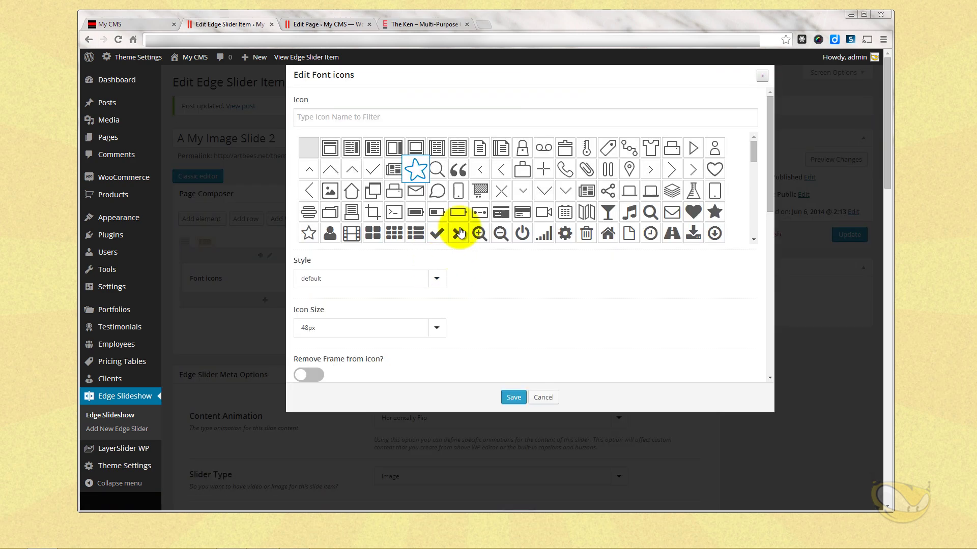
click(584, 150)
scroll(468, 338, down, 5)
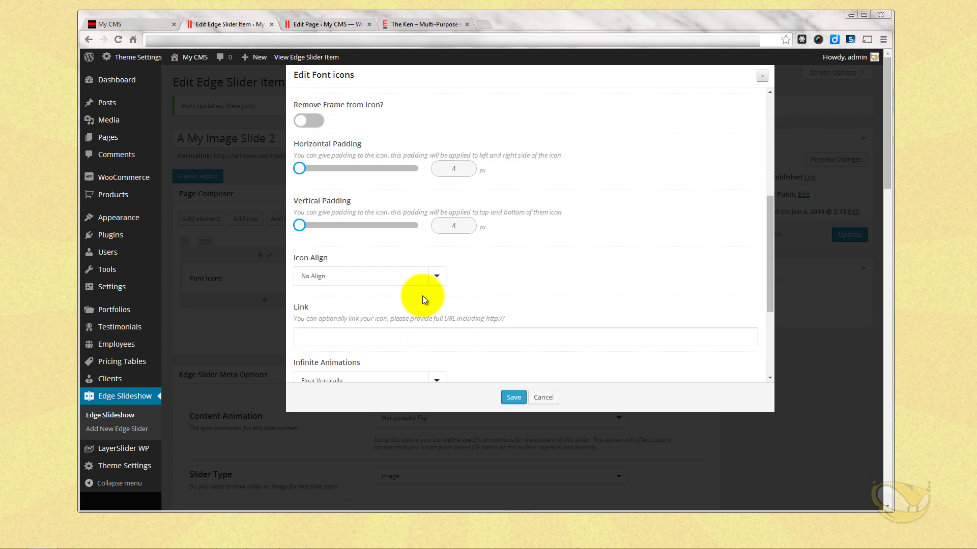
click(438, 281)
click(388, 322)
scroll(477, 298, down, 2)
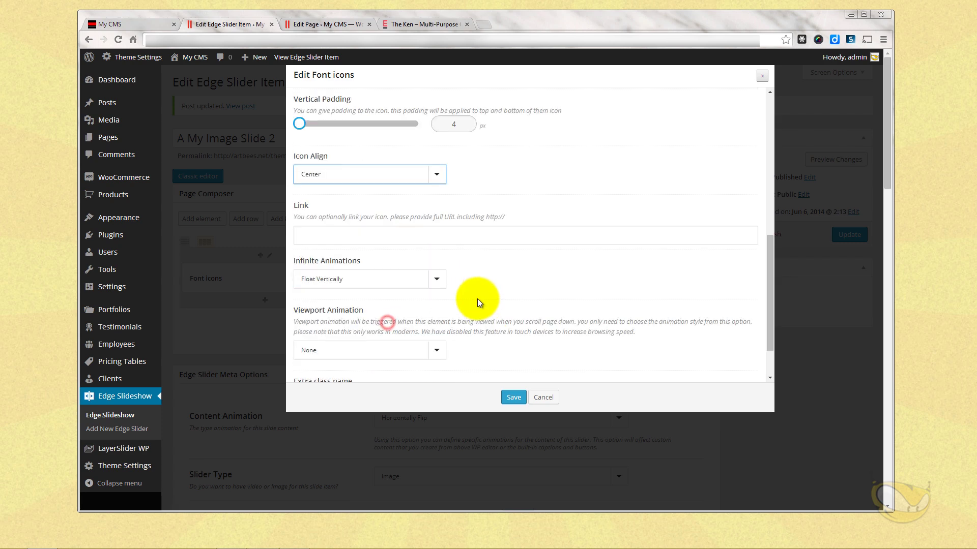
- Set the key icon's infinite animation to Spin and save the element
click(423, 286)
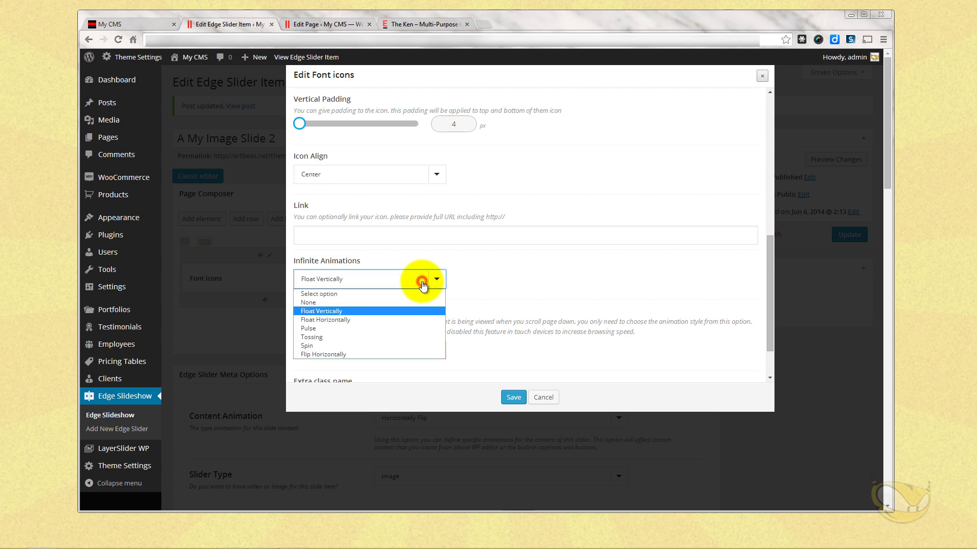
click(403, 345)
click(512, 398)
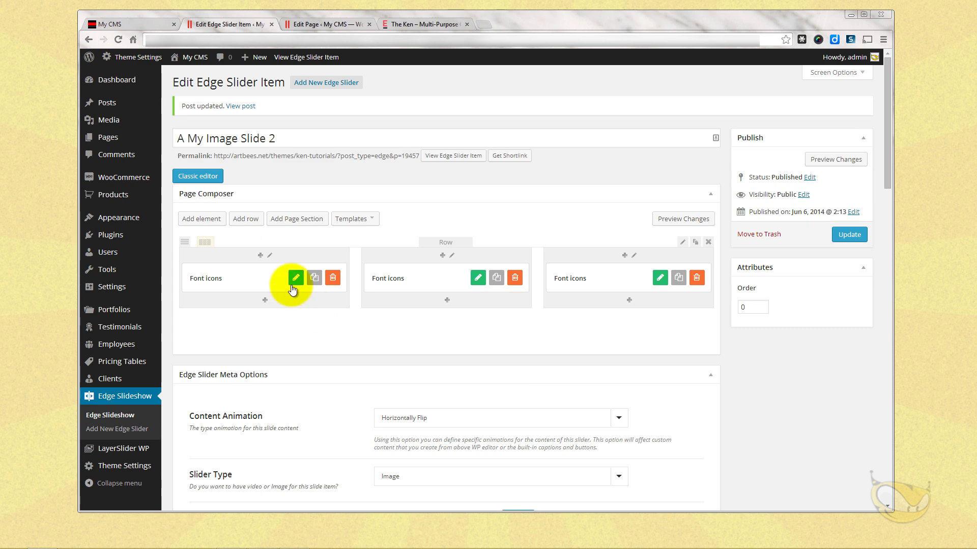
- Set the first column's star icon alignment to Center and save the element
click(295, 278)
scroll(420, 292, down, 5)
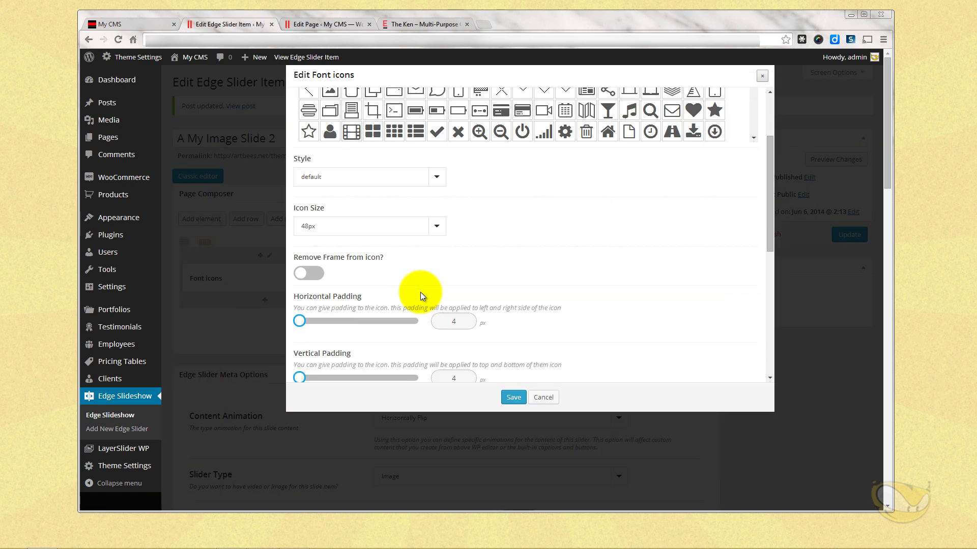
click(411, 276)
click(382, 324)
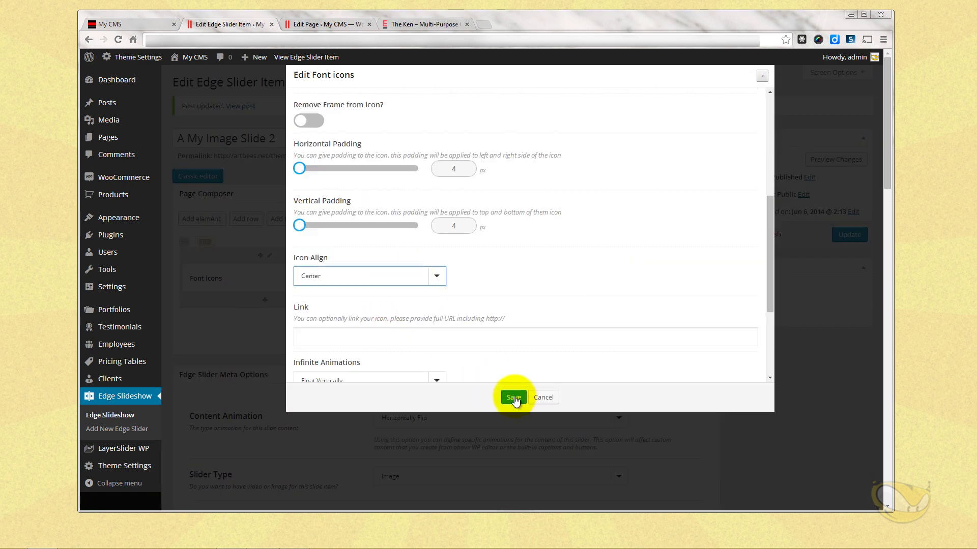
click(512, 397)
- Change the third column's Font icons element to the phone icon and set its icon alignment to Center
click(660, 278)
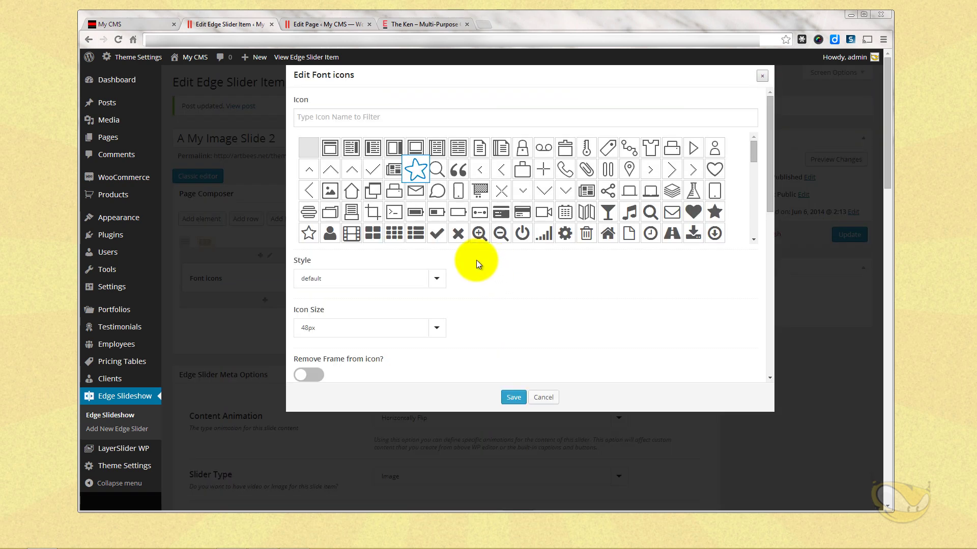
click(565, 169)
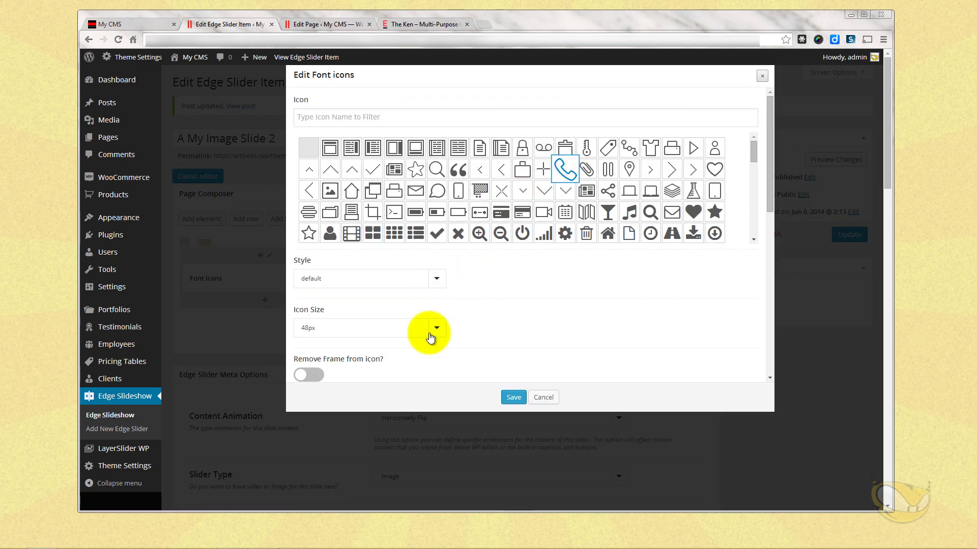
scroll(472, 298, down, 5)
click(442, 279)
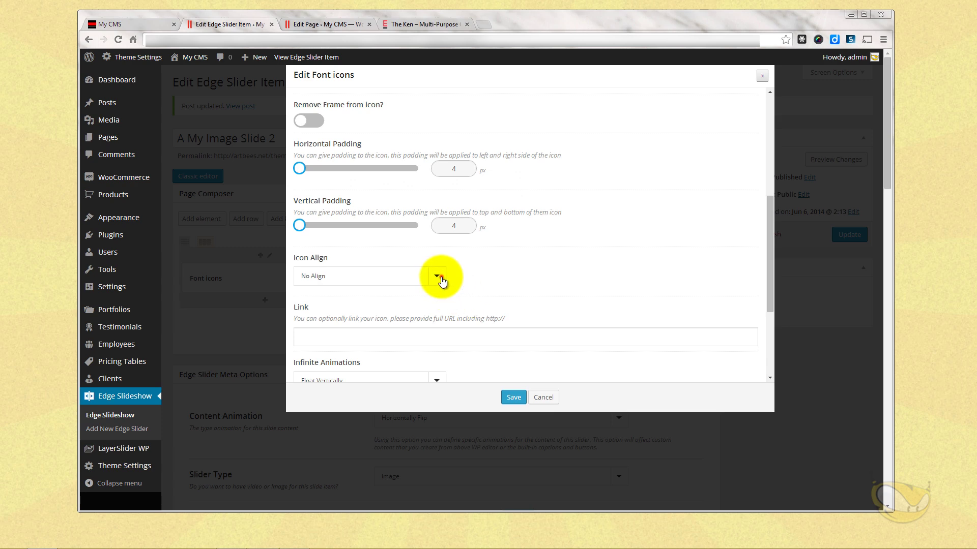
click(391, 320)
scroll(489, 272, down, 1)
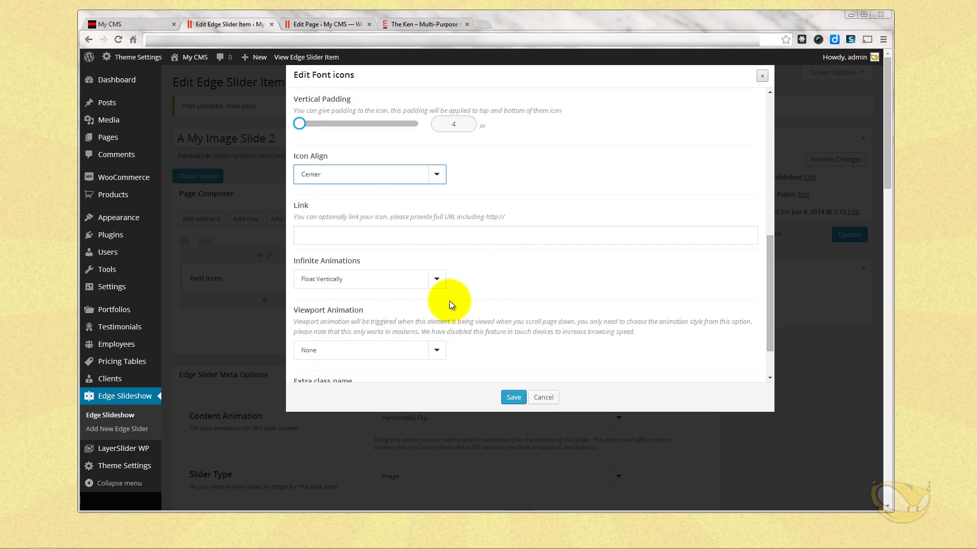
- Set the phone icon's infinite animation to Pulse, save the element and update the slide
scroll(451, 299, down, 2)
click(436, 228)
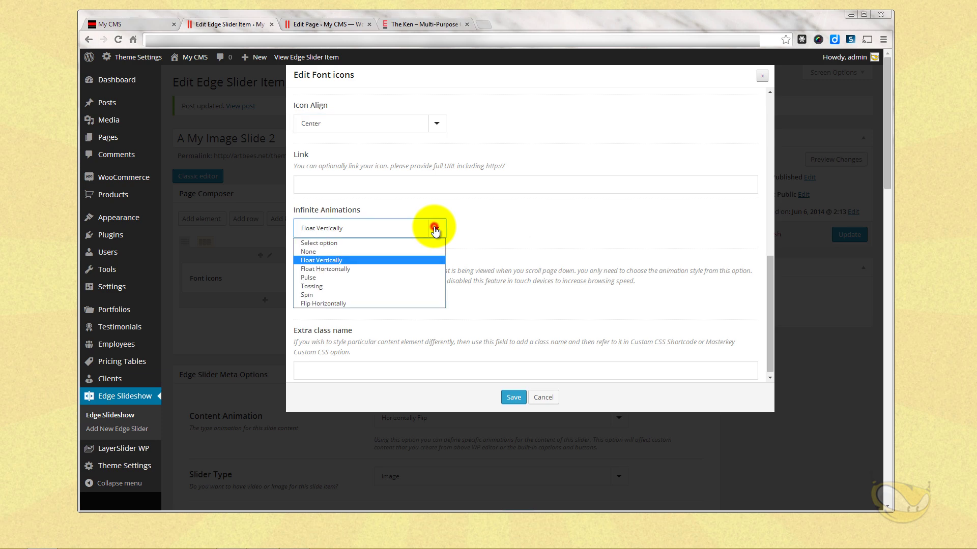
click(387, 278)
click(514, 397)
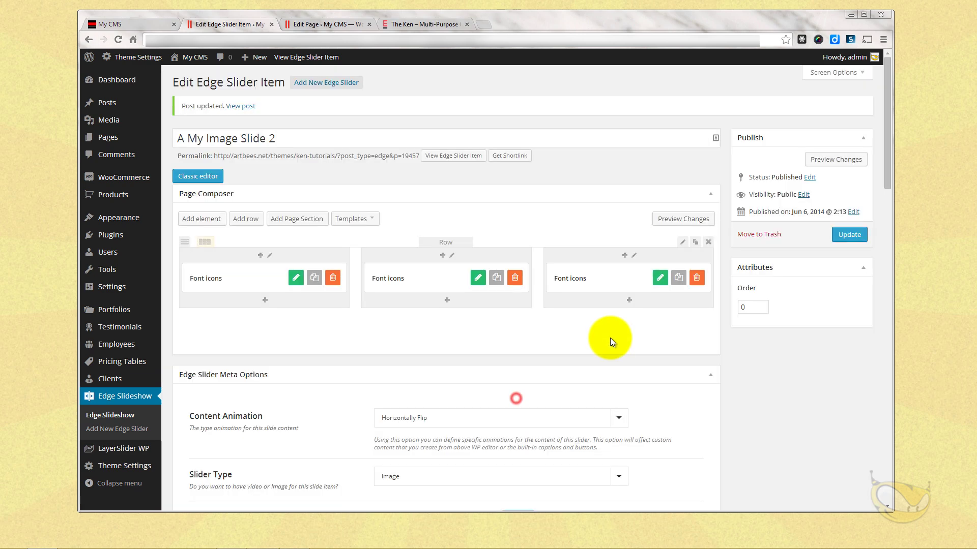
click(849, 234)
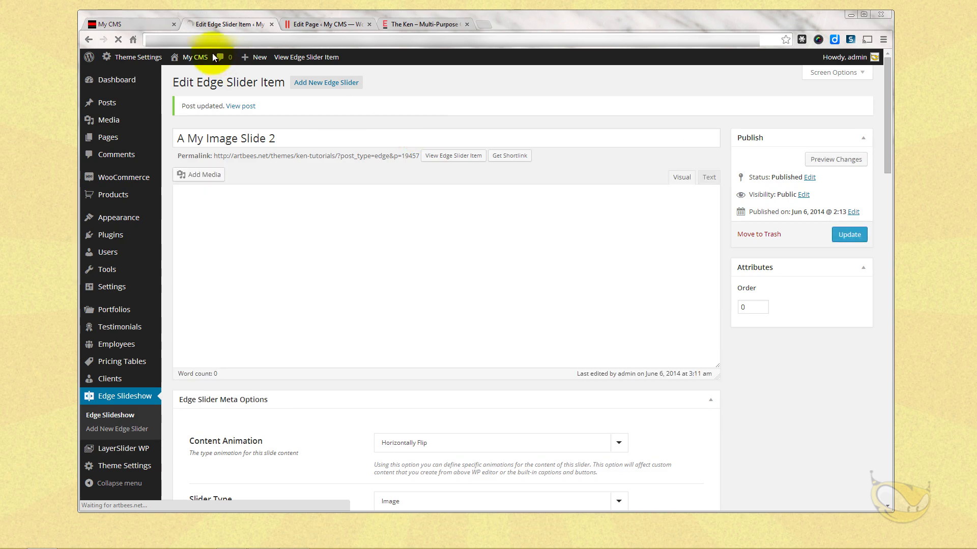
- Reload the live site page, view the slide with the three icons and its neighbouring slides, then examine the slider at the page top
click(133, 29)
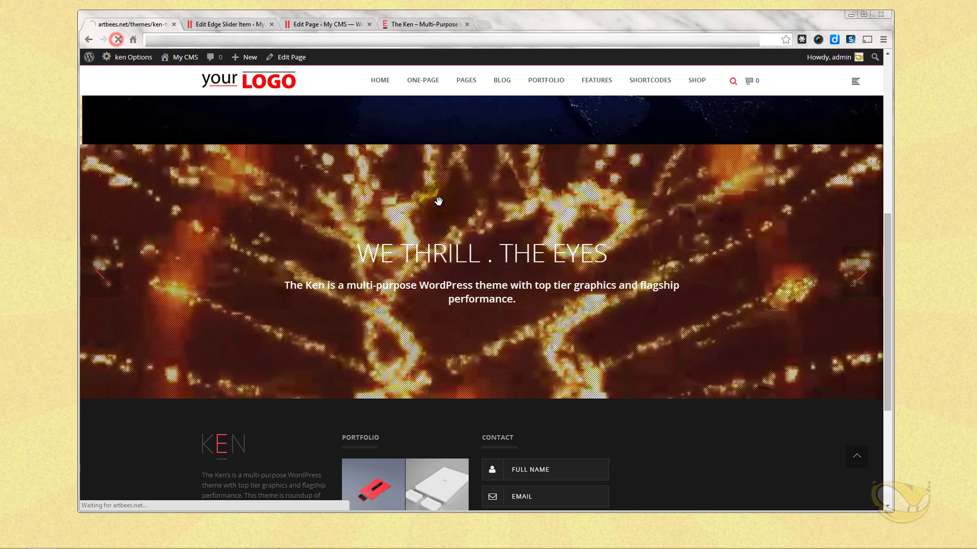
click(118, 40)
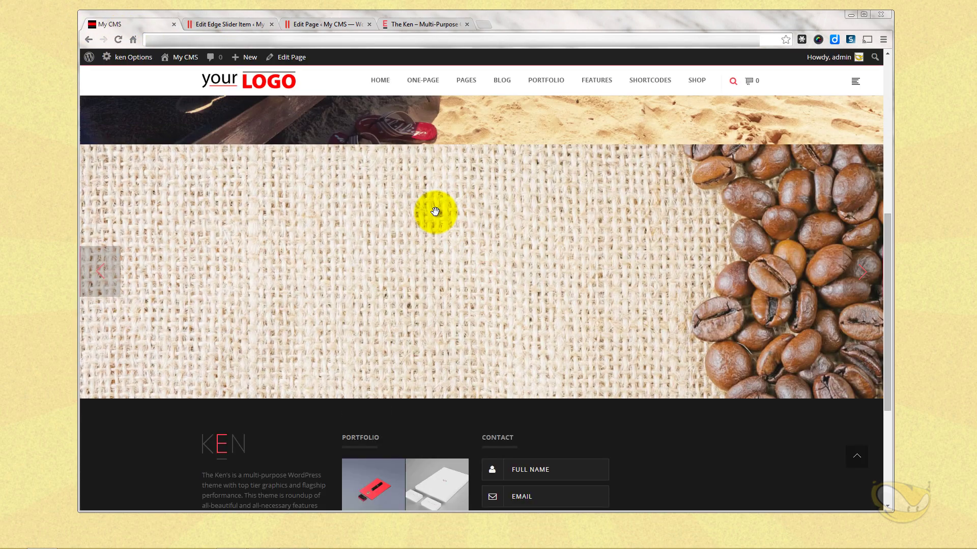
click(101, 270)
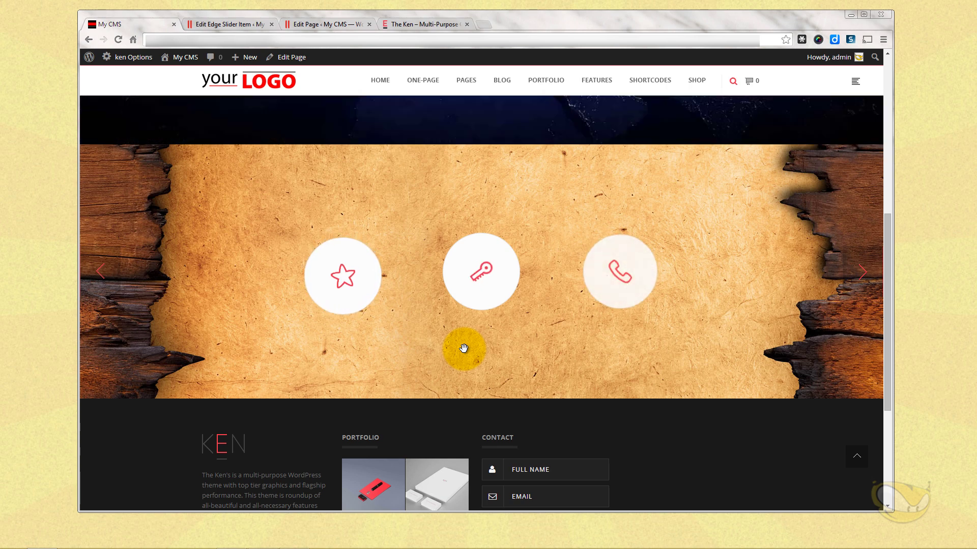
click(101, 275)
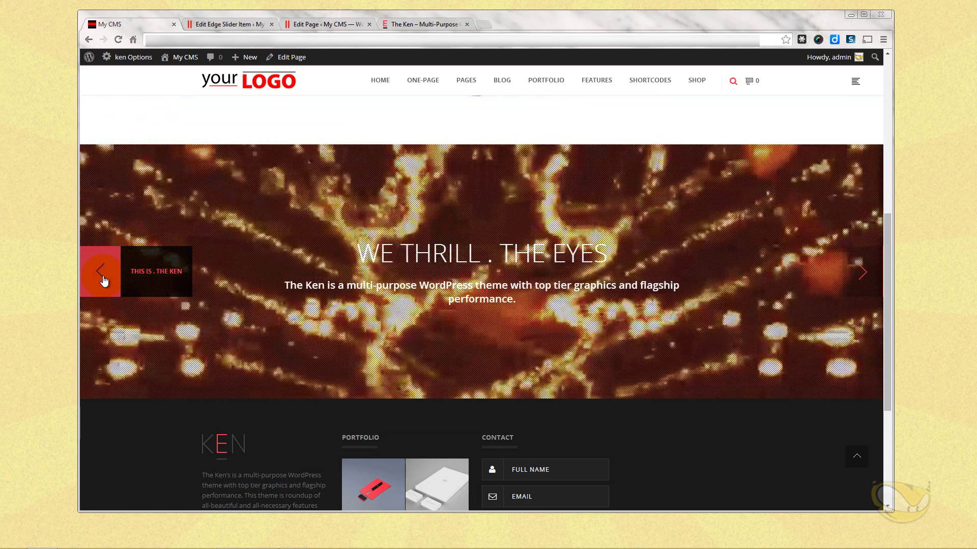
click(103, 277)
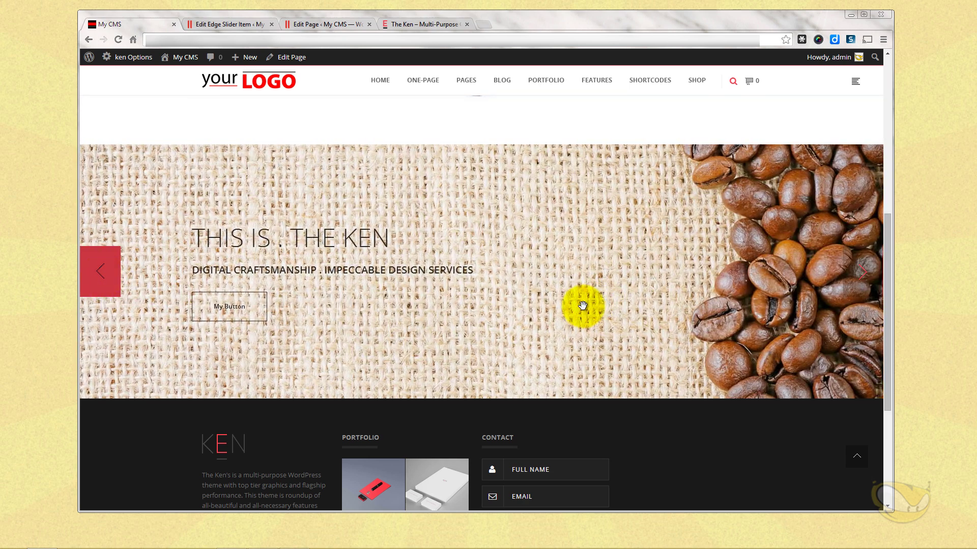
scroll(581, 307, up, 1)
scroll(581, 306, up, 6)
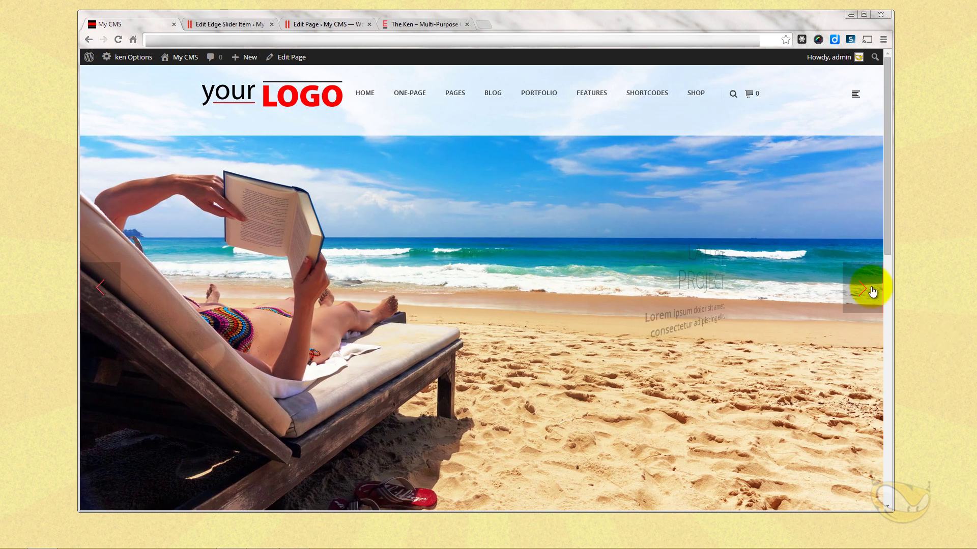
- Switch to The Ken demo site and step through its header slider's slides in both directions
click(426, 26)
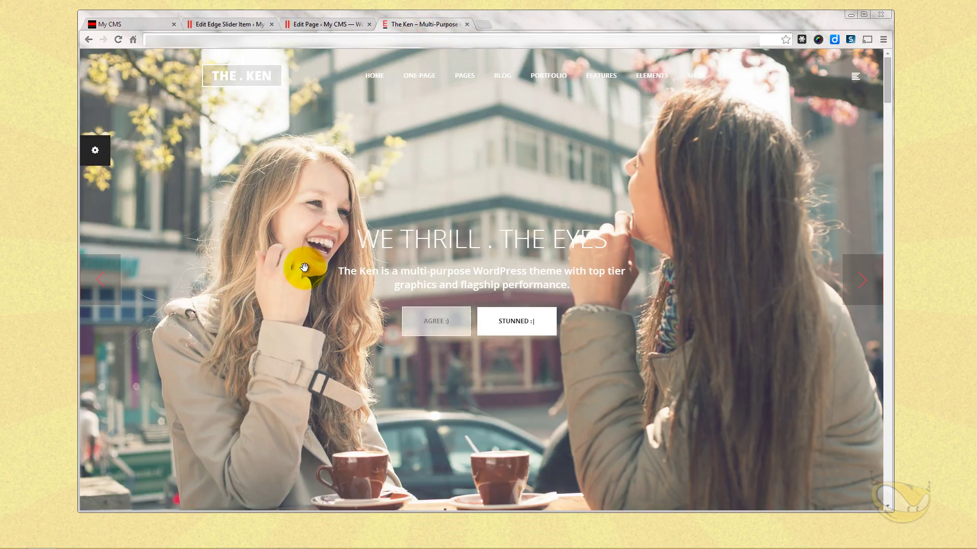
click(102, 279)
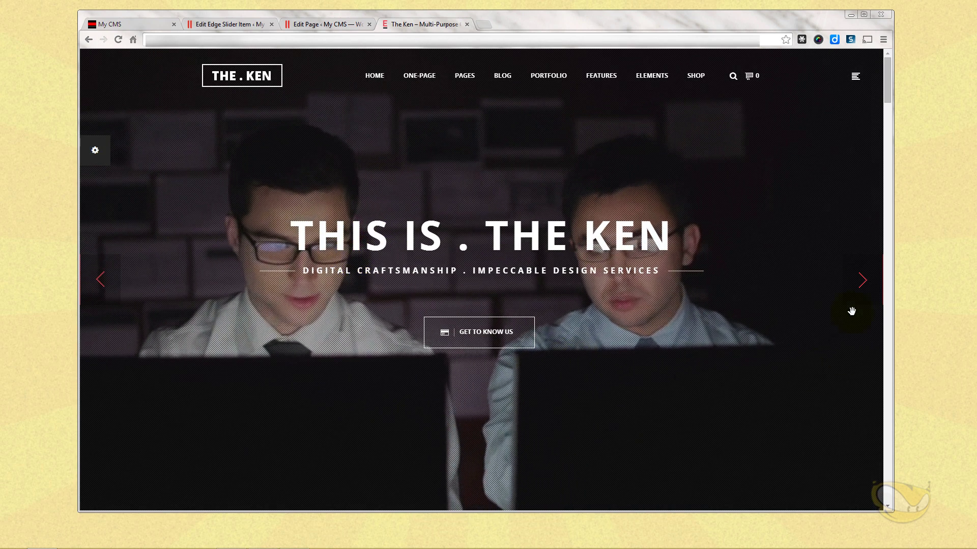
click(863, 283)
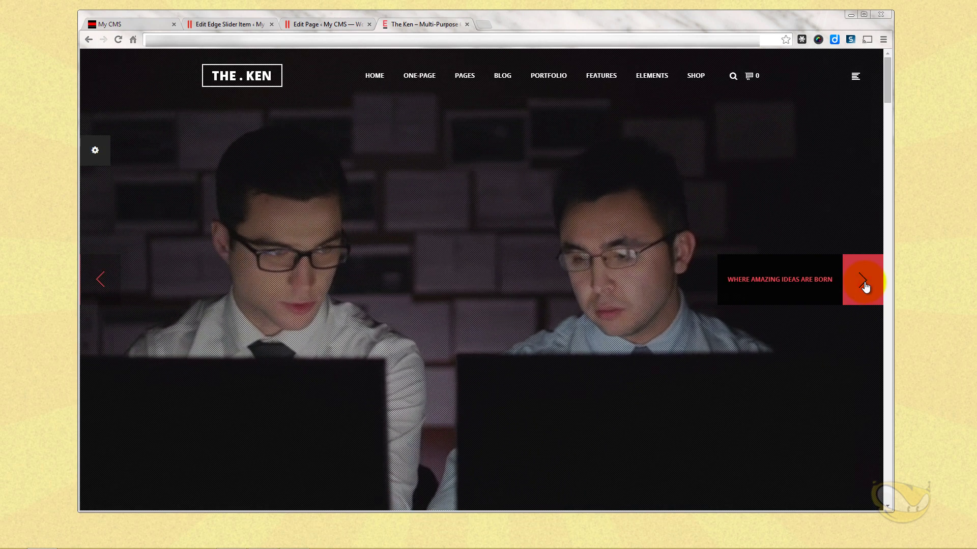
click(864, 283)
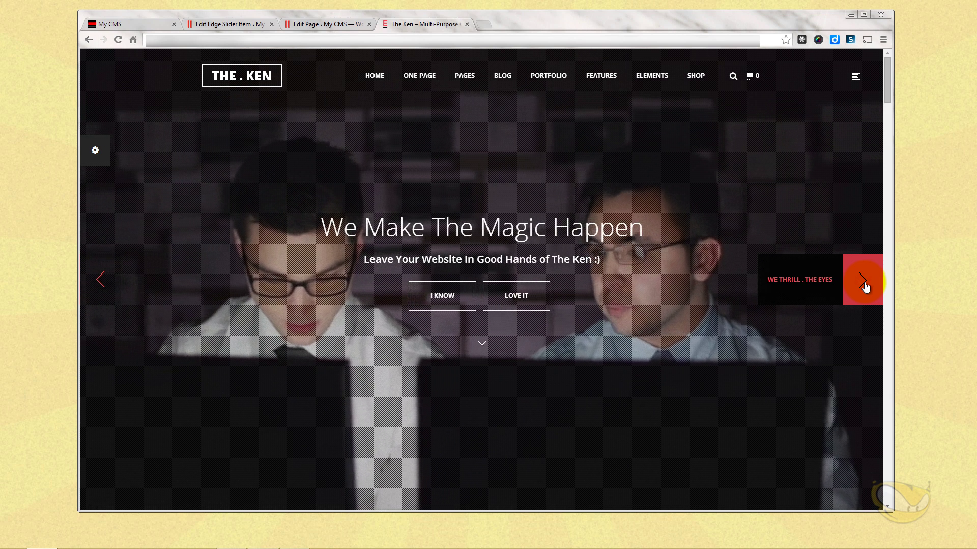
click(863, 284)
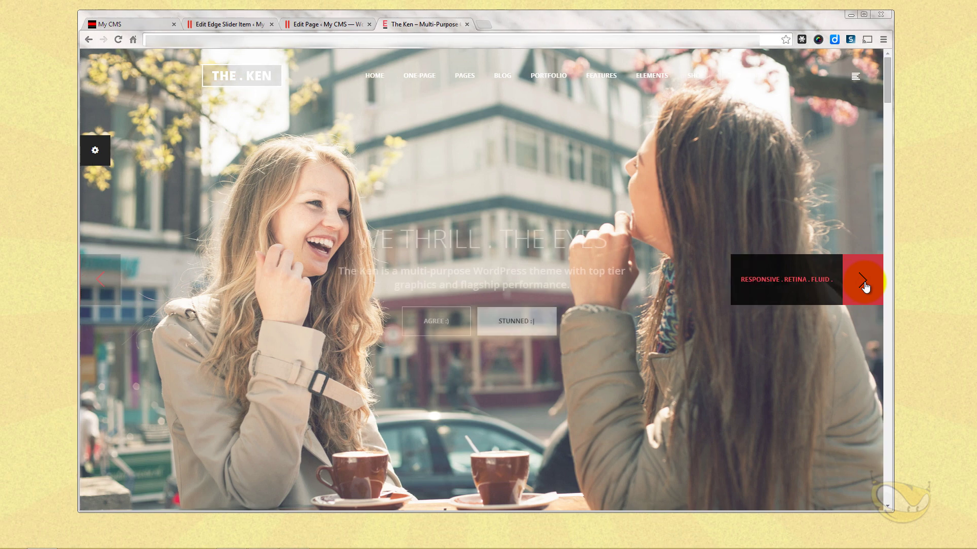
click(864, 285)
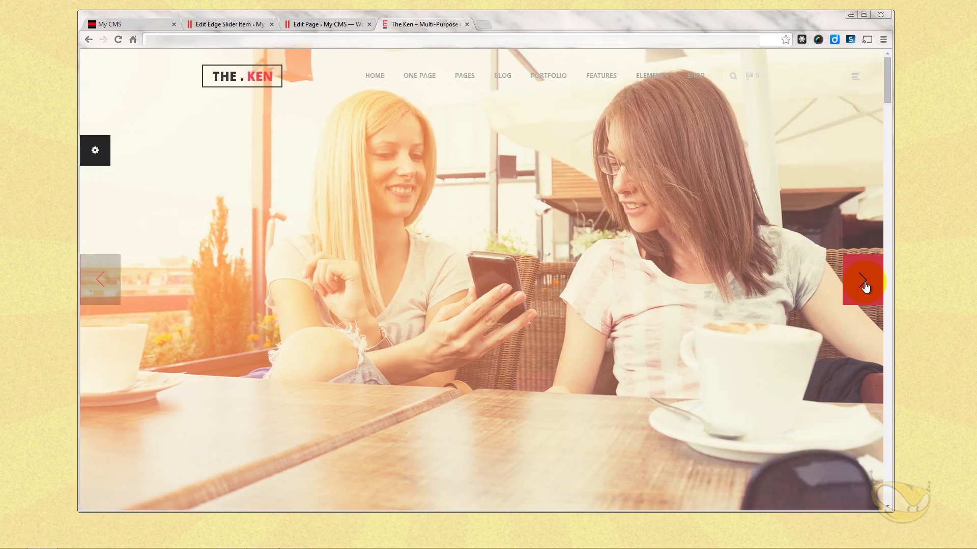
click(864, 285)
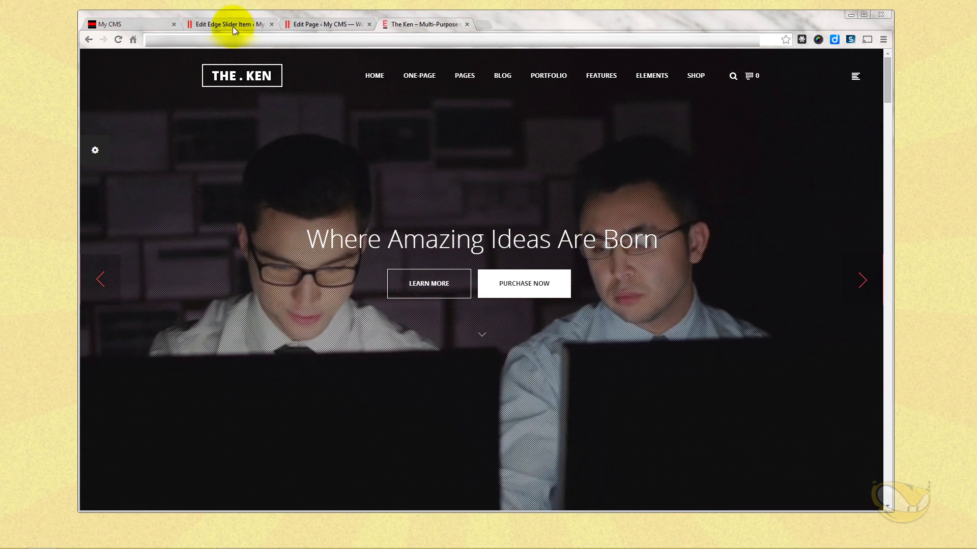
- Open the list of Edge Slideshow items in the site admin
click(231, 25)
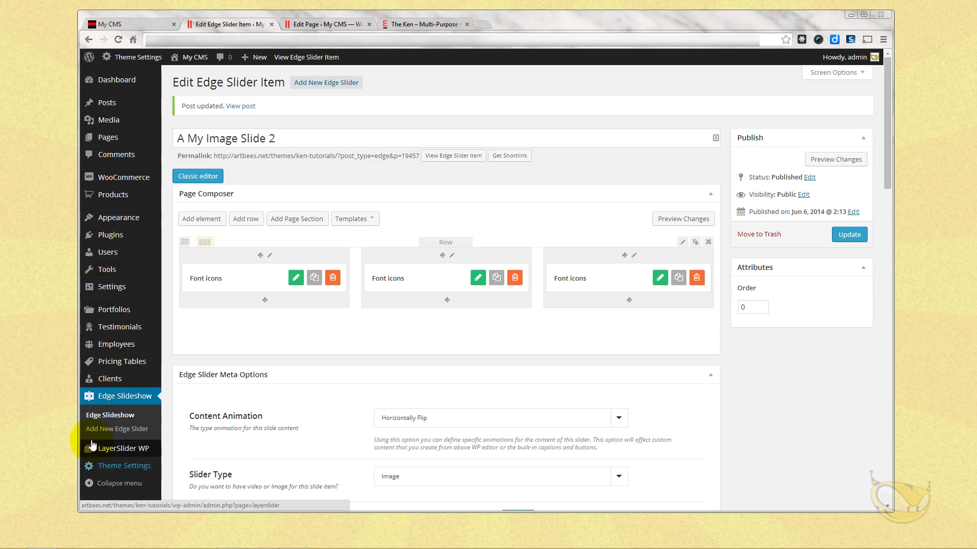
click(108, 399)
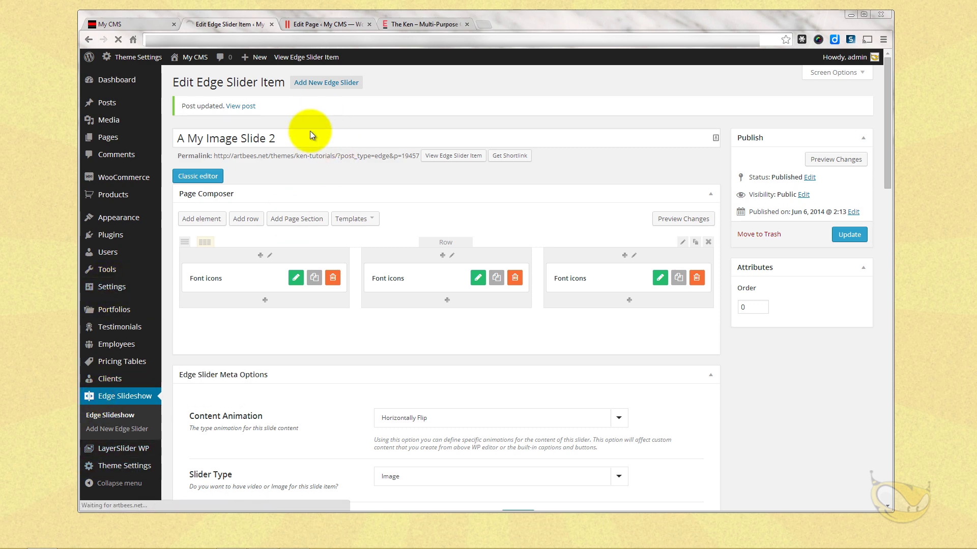
- Add the slides A Theme For High-End Purposes and Boxer Business Image Personalize to the A New Home page's first Edge Slider, save it and update the page
click(313, 24)
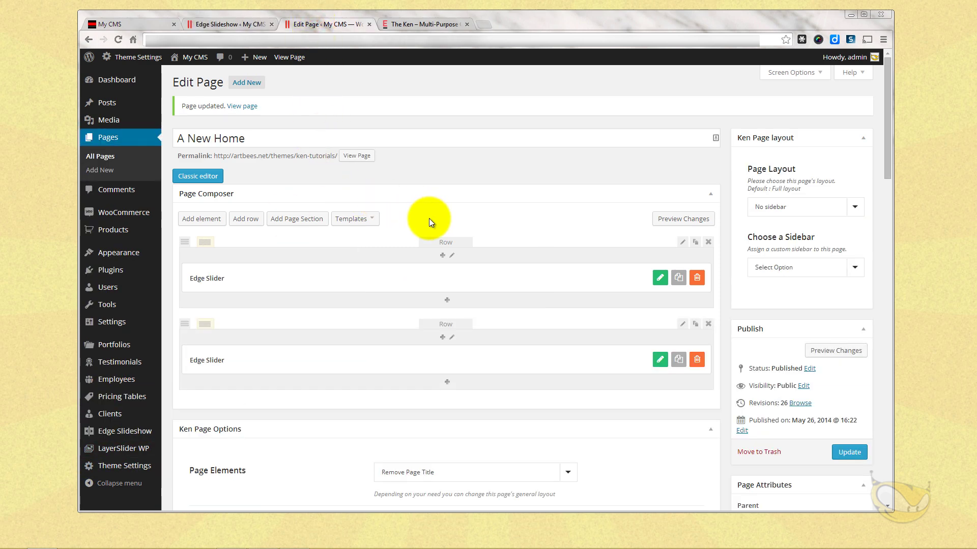
click(660, 278)
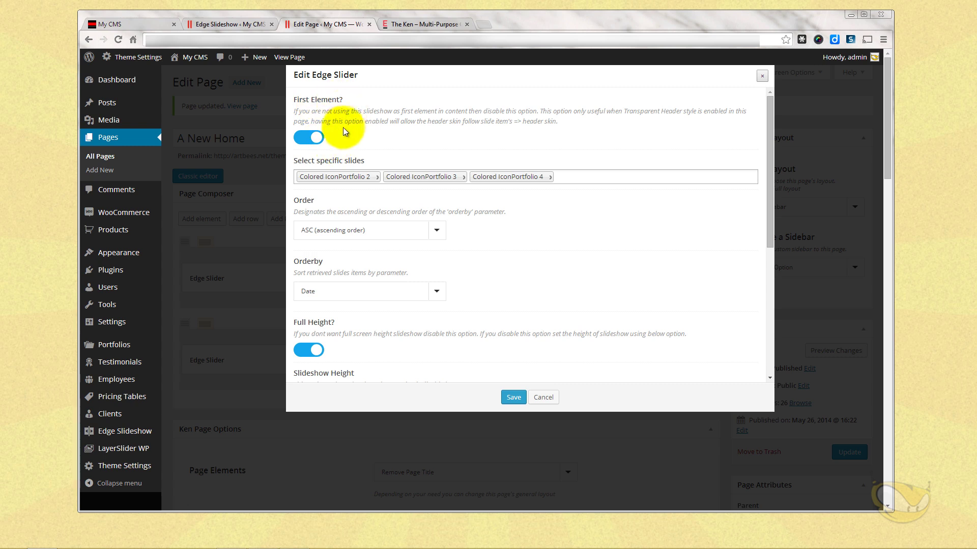
drag(340, 111, 446, 121)
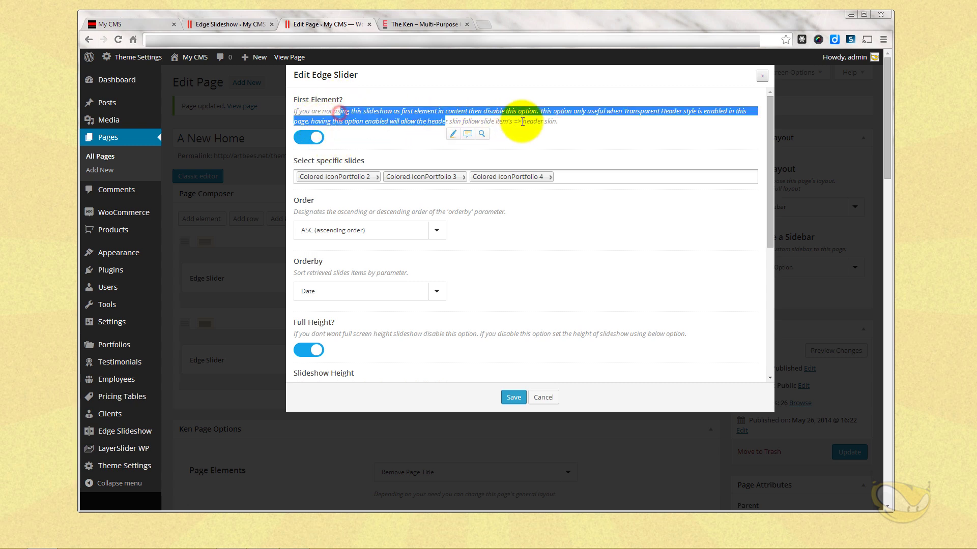
click(541, 121)
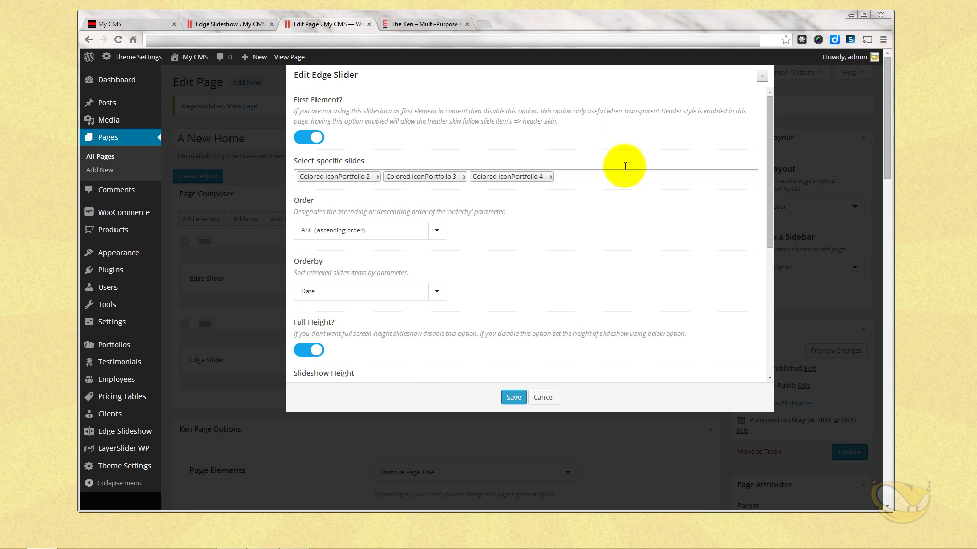
click(582, 177)
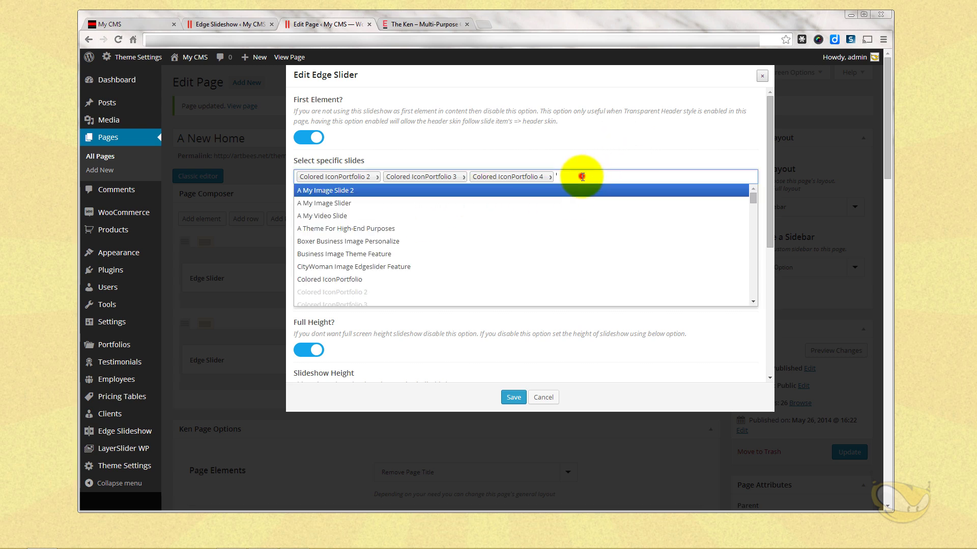
click(383, 228)
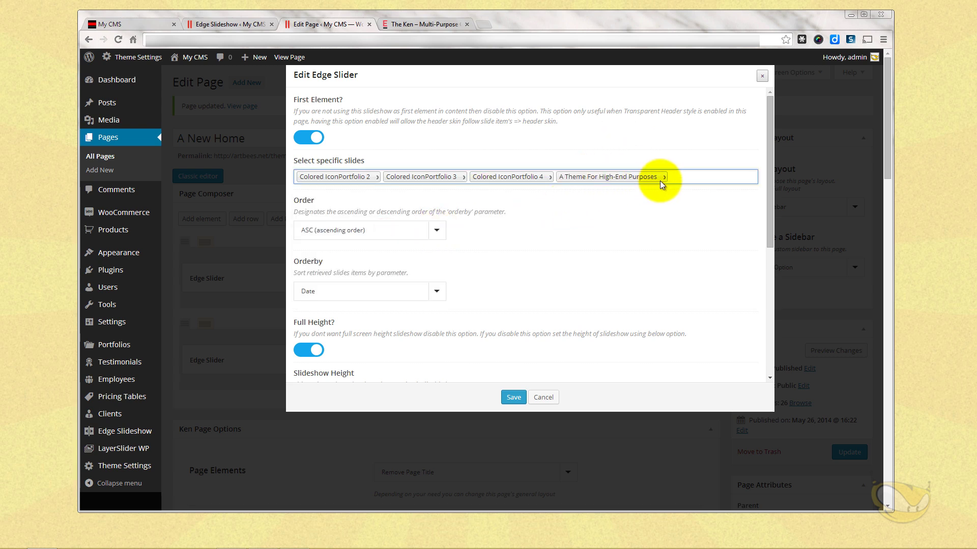
click(679, 177)
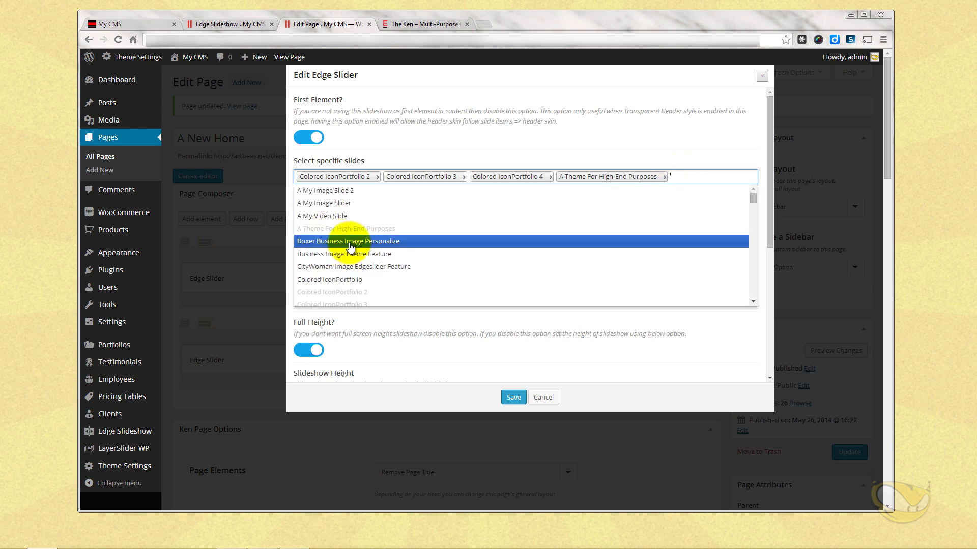
click(349, 242)
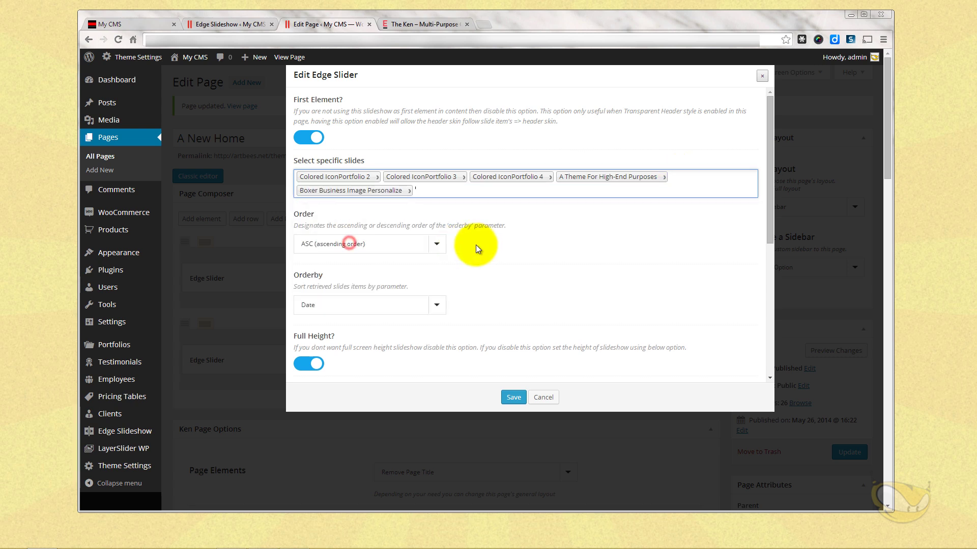
click(513, 397)
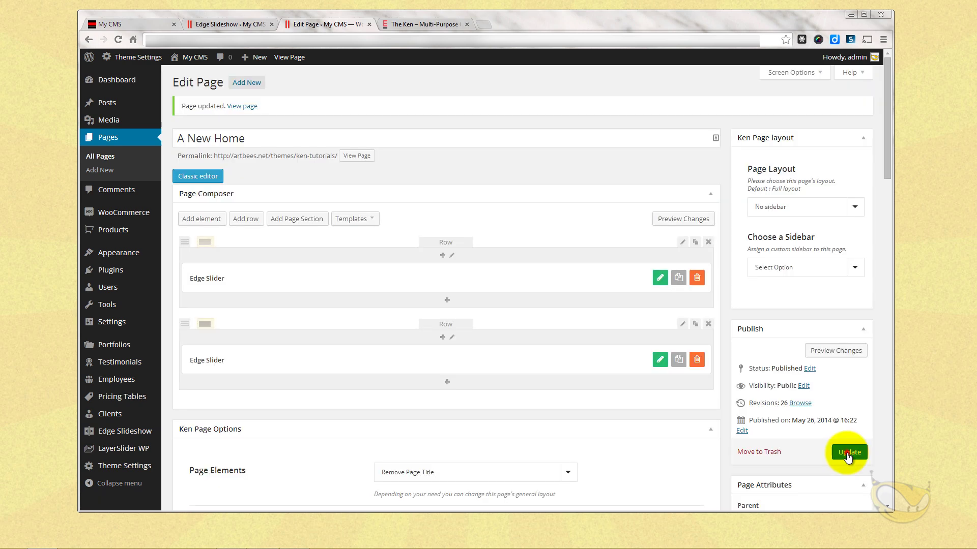
click(849, 452)
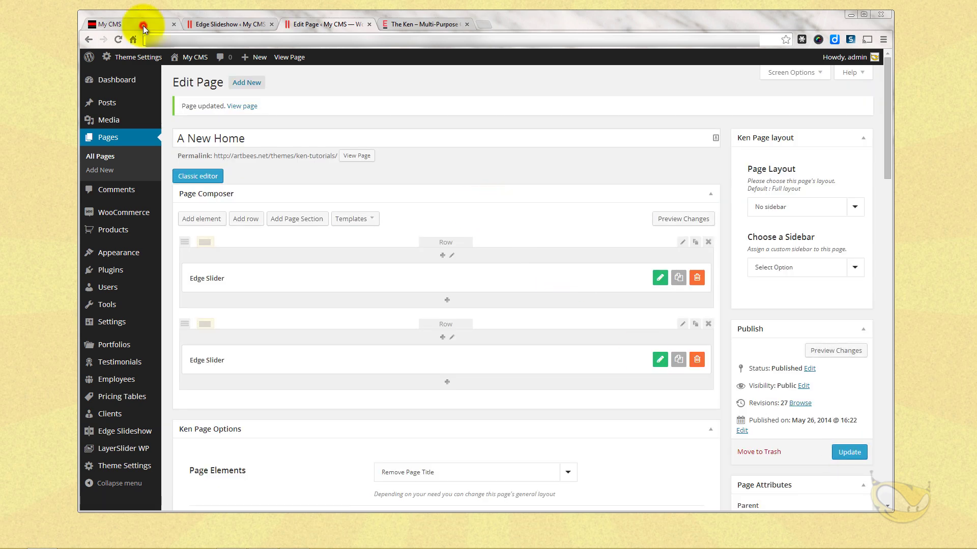
- Reload the live page, step through the top slider's slides in both directions, and look at the Edge Slideshow list
click(143, 24)
click(117, 38)
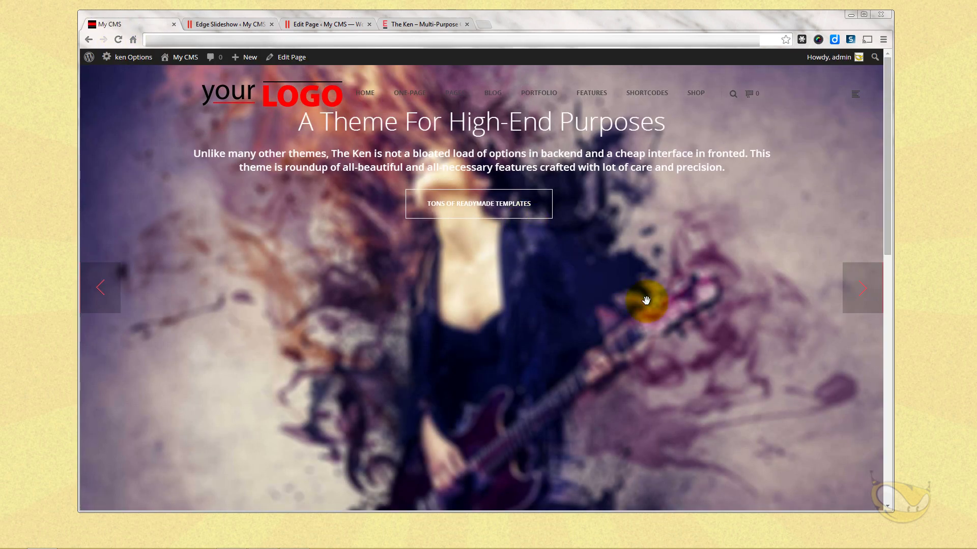
click(859, 289)
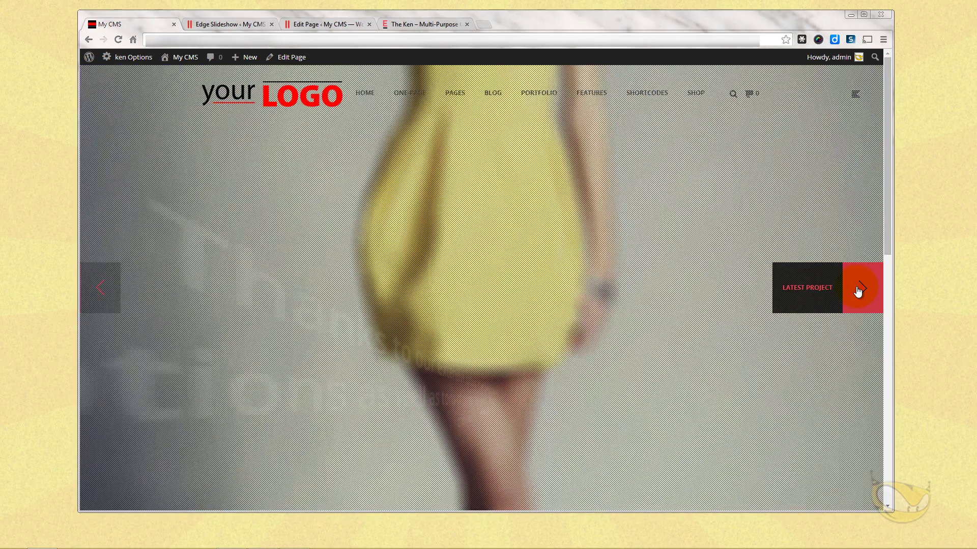
click(859, 289)
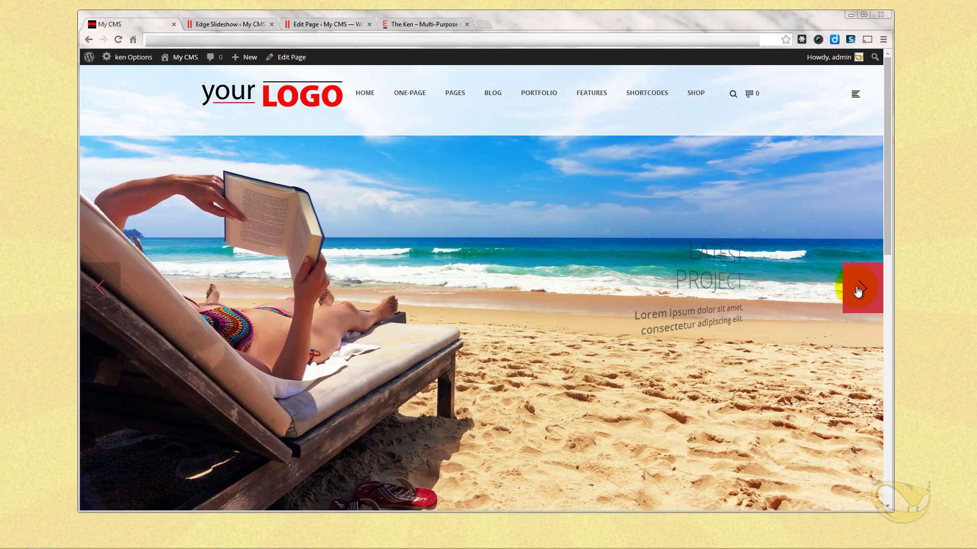
click(859, 290)
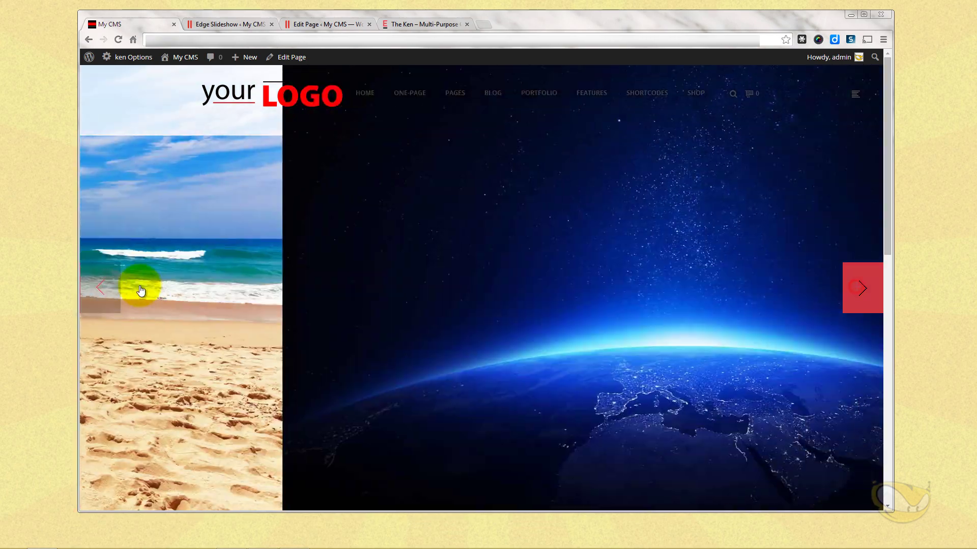
click(101, 286)
click(100, 286)
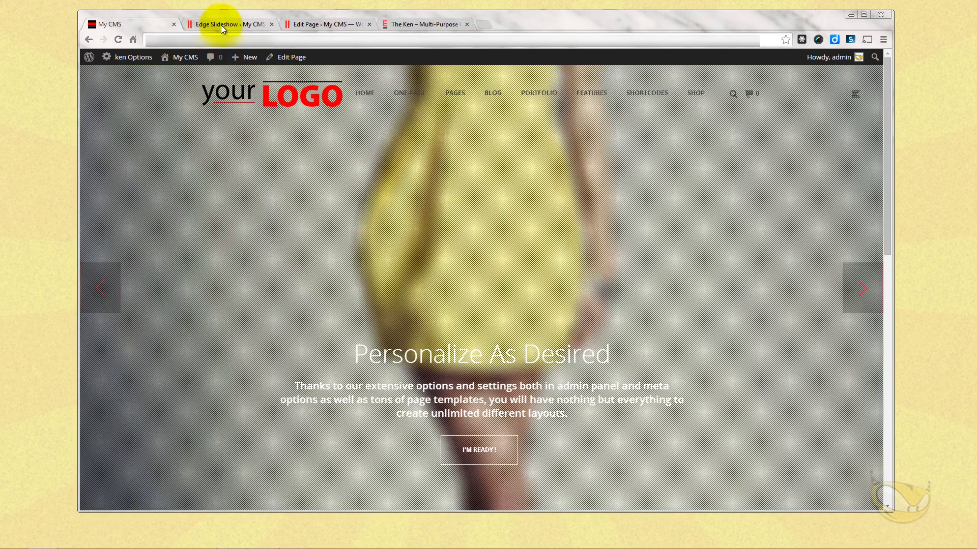
click(220, 25)
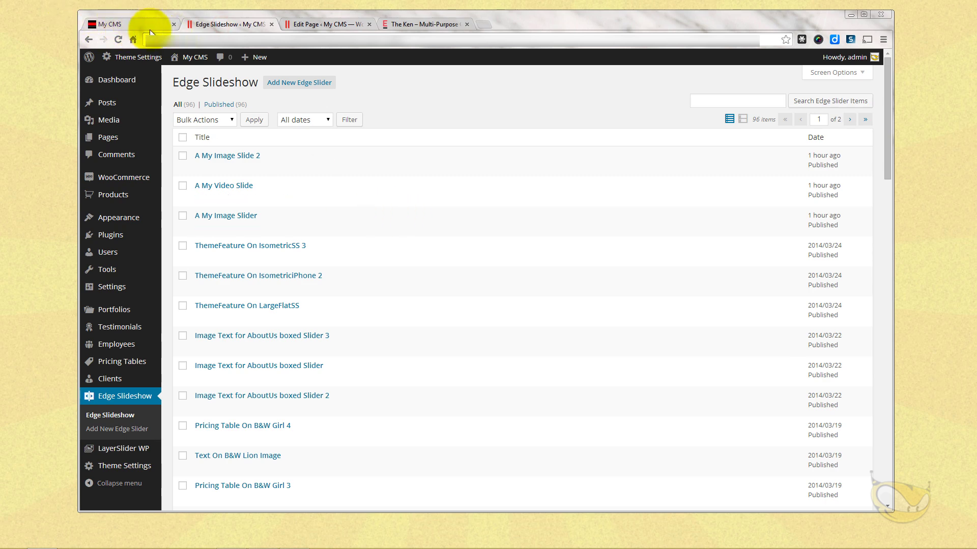
- Add a Page Section to the A New Home page and move it above both Edge Slider rows
click(303, 25)
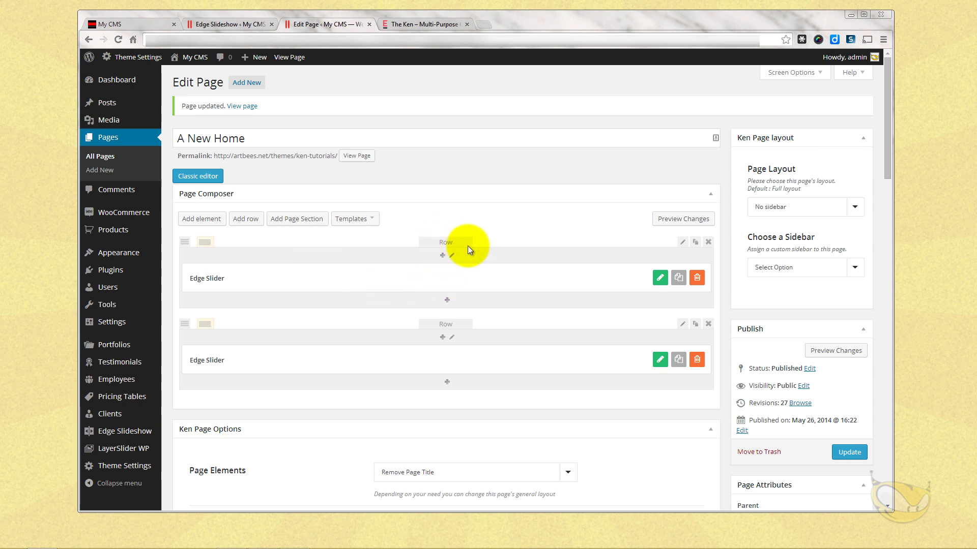
click(295, 224)
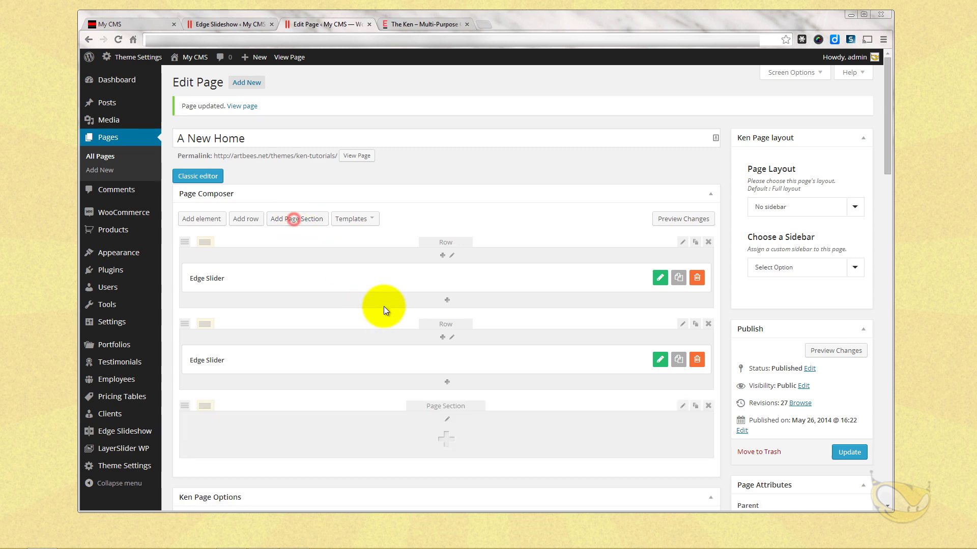
scroll(379, 308, down, 1)
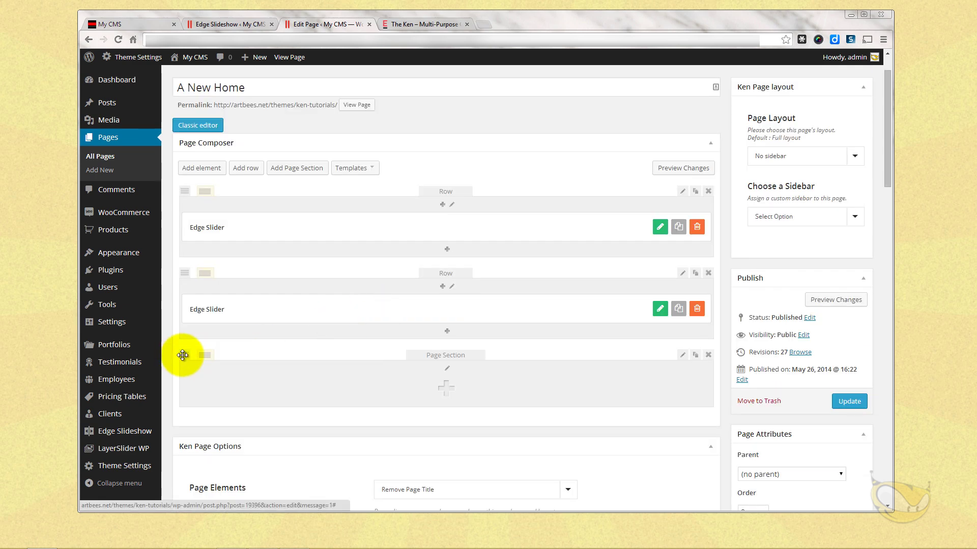
drag(184, 354, 190, 188)
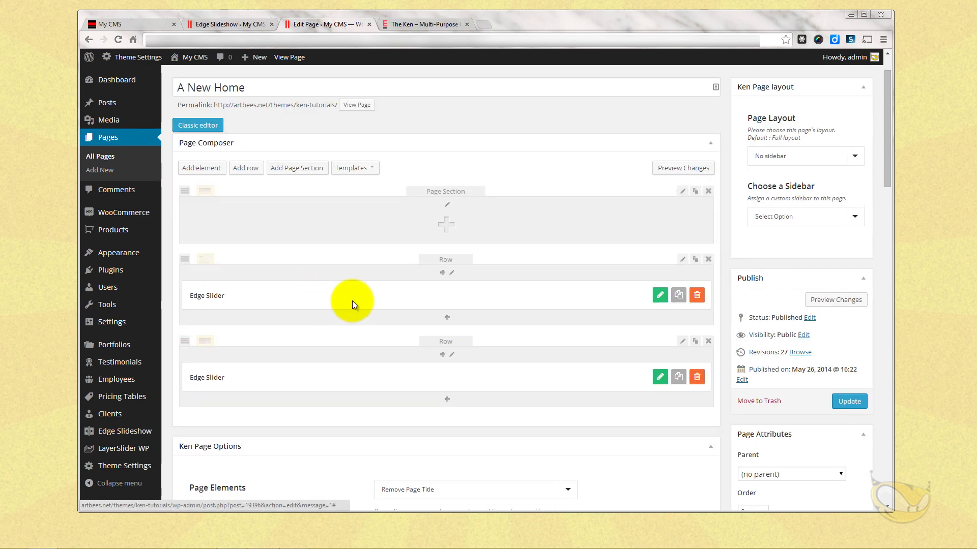
- Move the first Edge Slider element into the new Page Section and delete the emptied row
drag(475, 300, 476, 234)
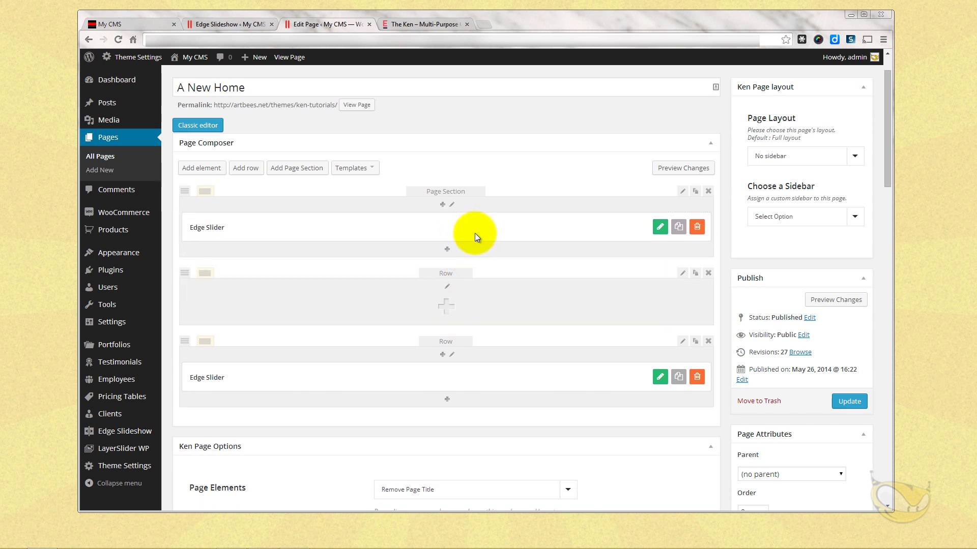
click(708, 272)
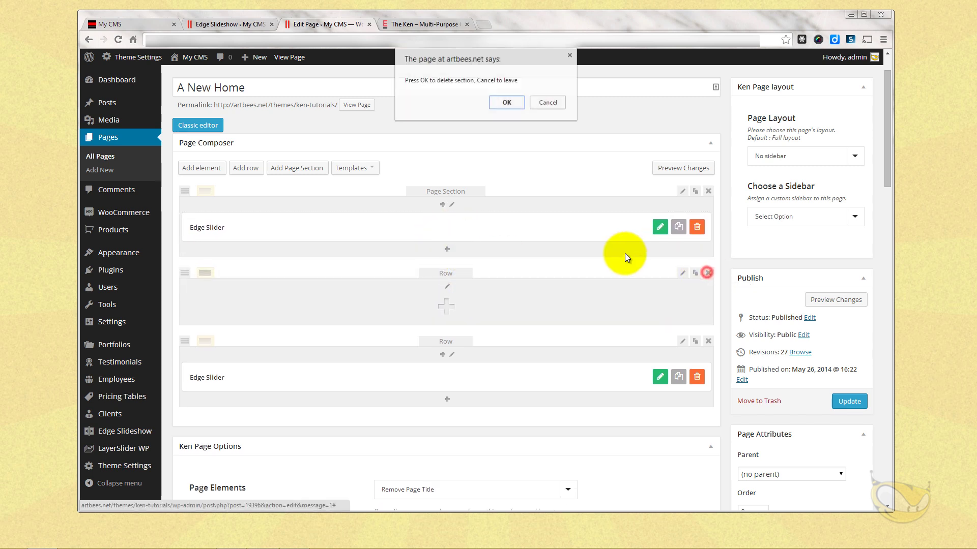
click(507, 102)
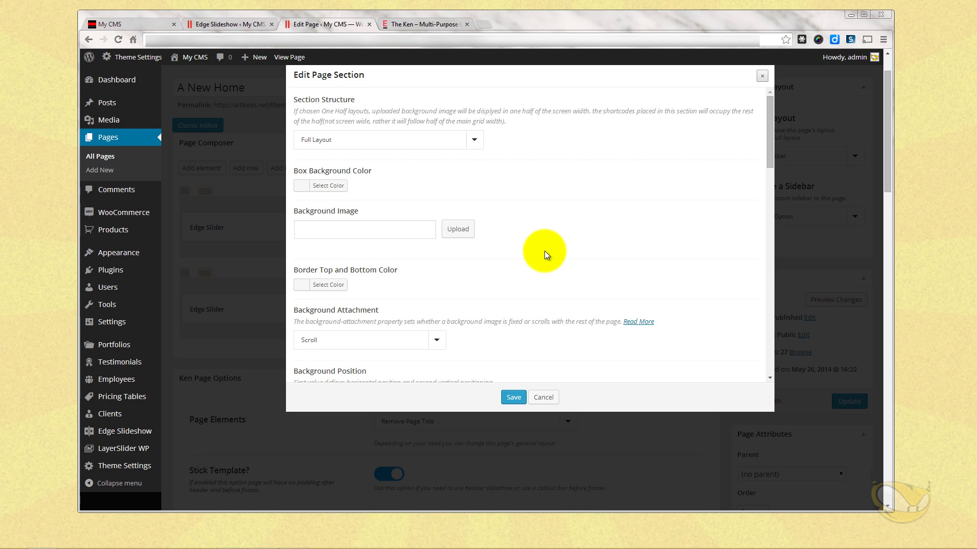
- Enable the Full Height and Full Width options for the Page Section holding the Edge Slider
scroll(544, 252, down, 12)
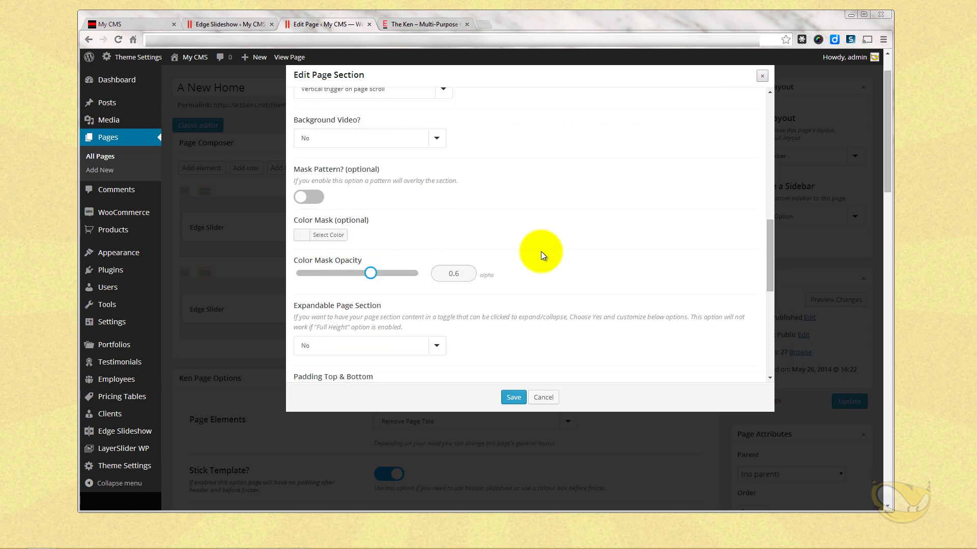
scroll(542, 251, down, 6)
scroll(535, 253, up, 1)
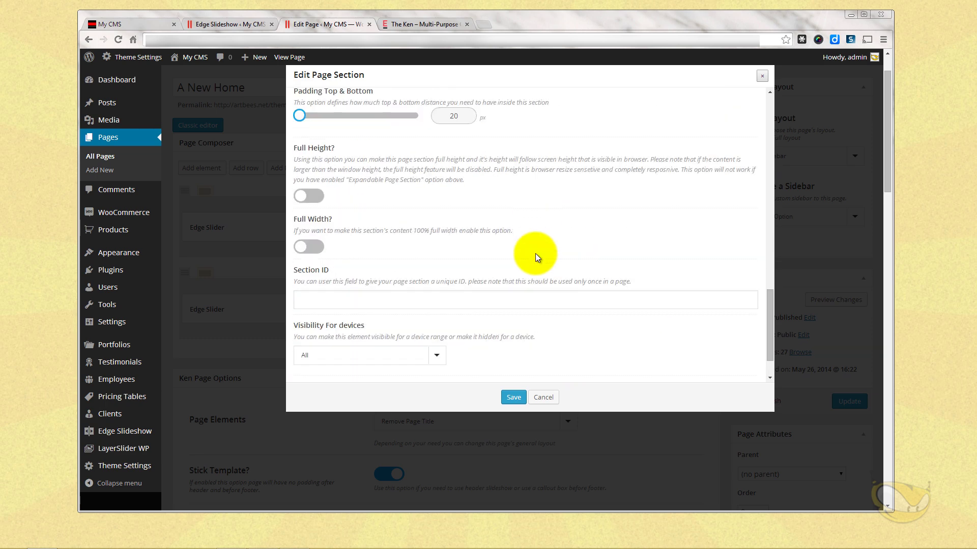
click(316, 198)
click(316, 247)
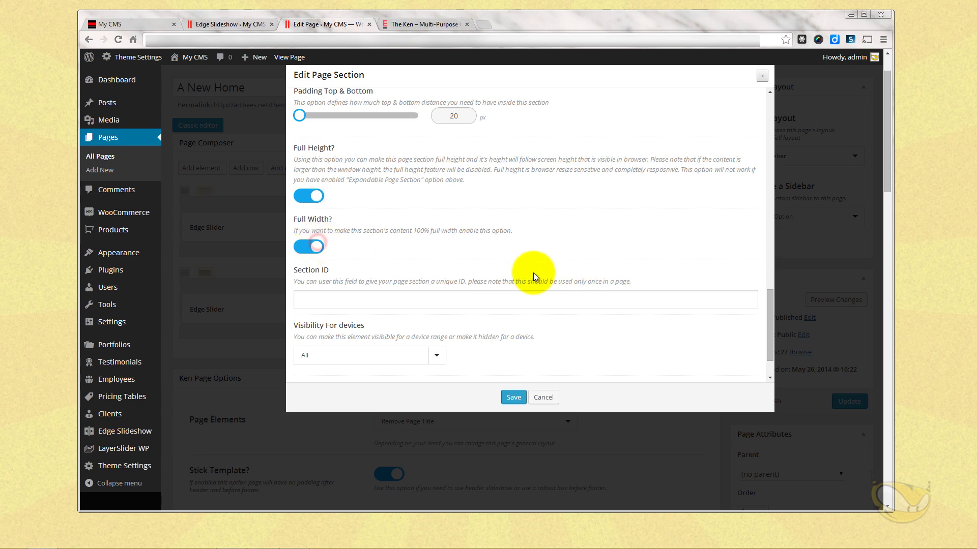
- Enable Background Video for the Page Section and insert grunge.mp4 from the media library as its MP4 source
scroll(532, 273, down, 2)
scroll(532, 274, up, 5)
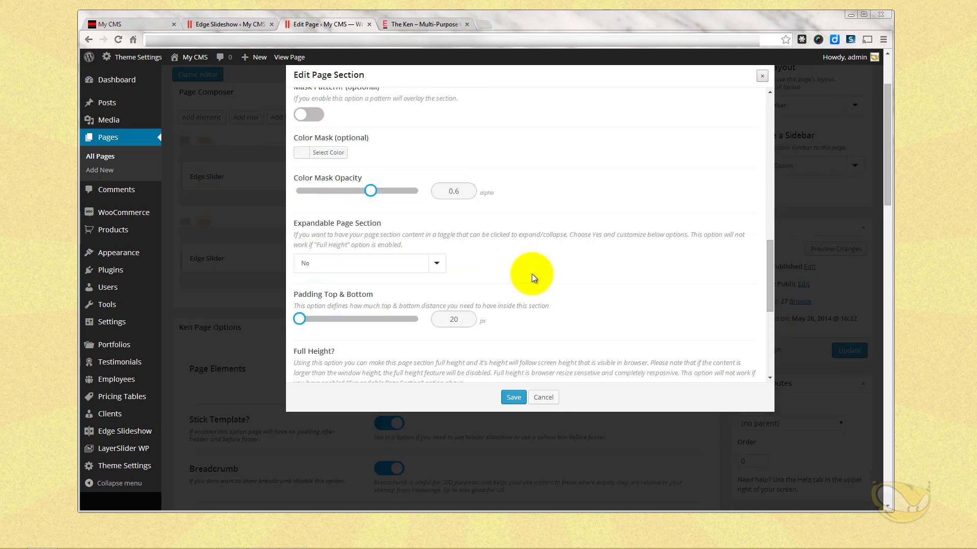
scroll(532, 278, up, 3)
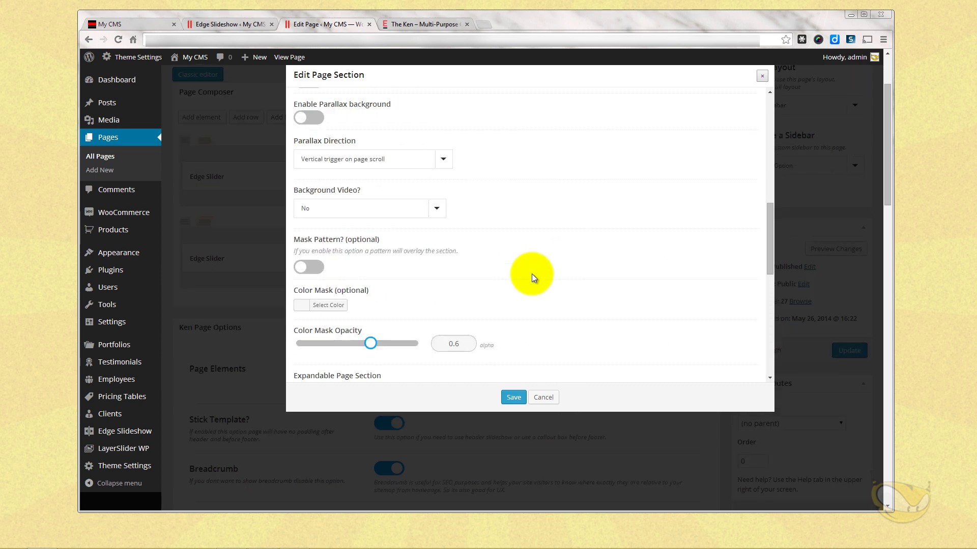
click(437, 209)
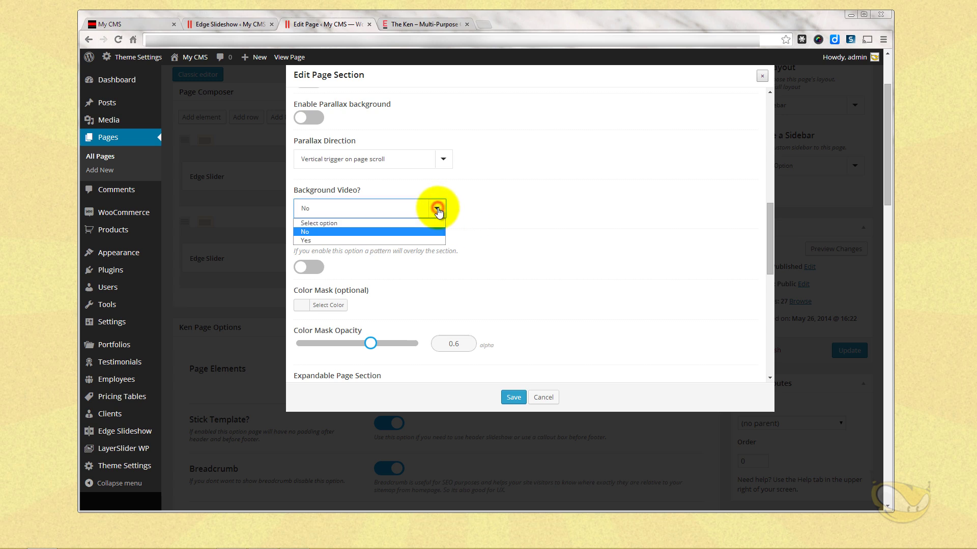
click(379, 237)
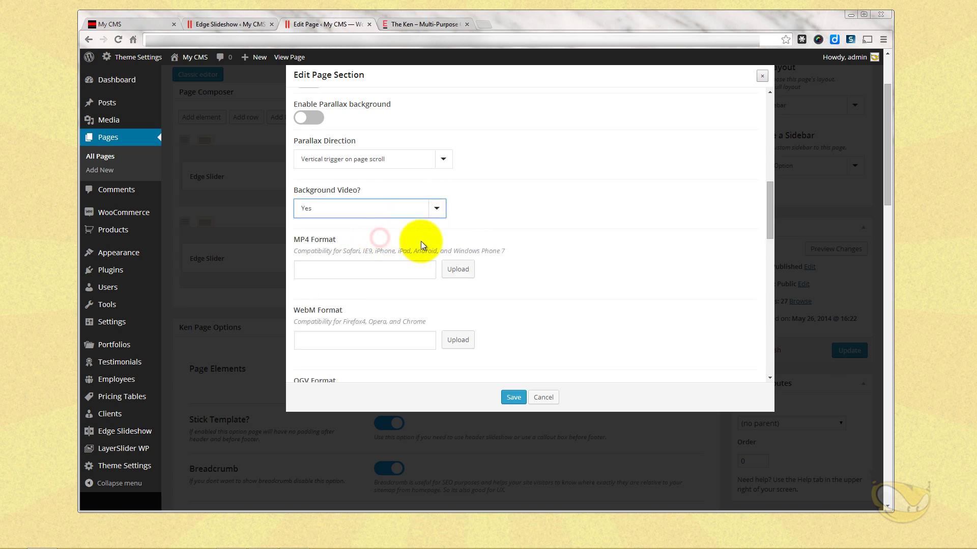
click(456, 270)
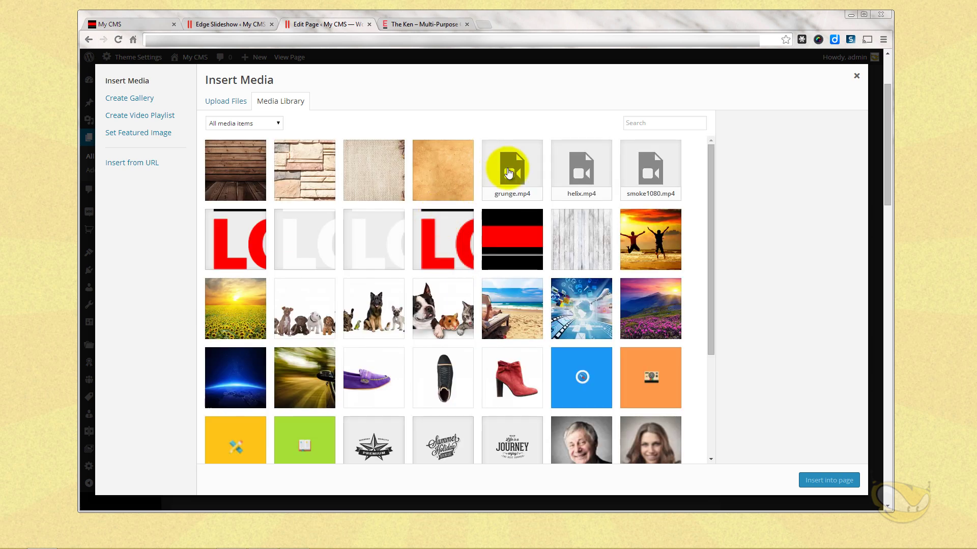
click(509, 173)
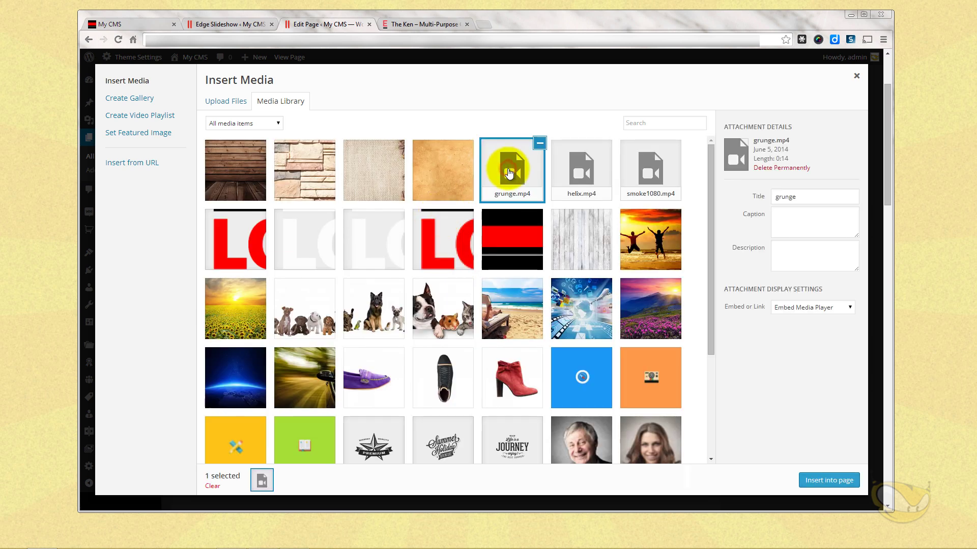
click(833, 480)
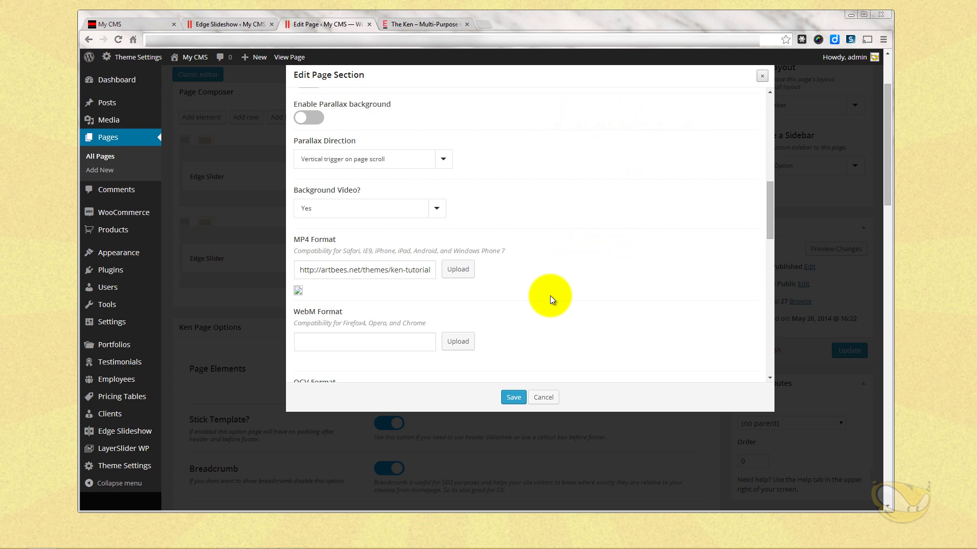
- Review the Page Section's background options, save the section and update the A New Home page
scroll(486, 260, up, 10)
scroll(486, 260, down, 3)
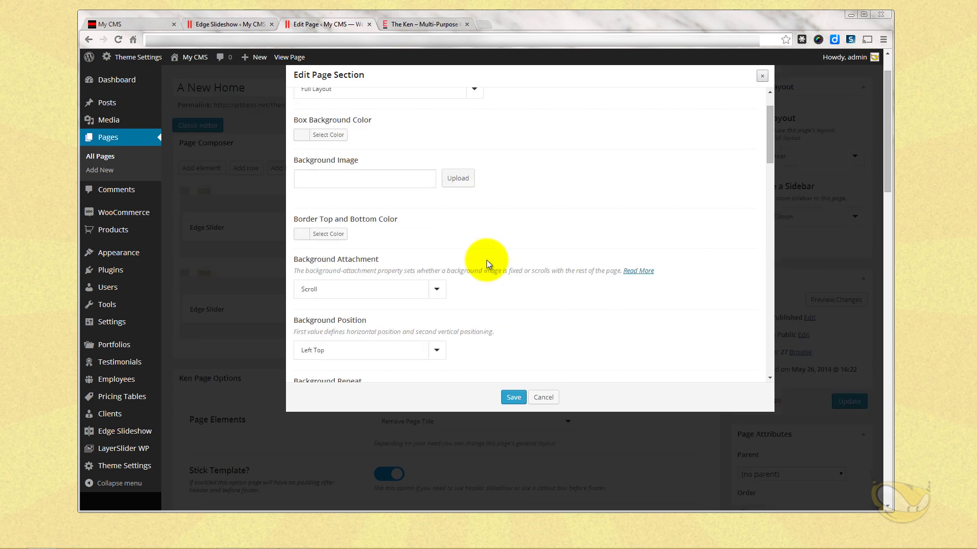
scroll(493, 261, down, 3)
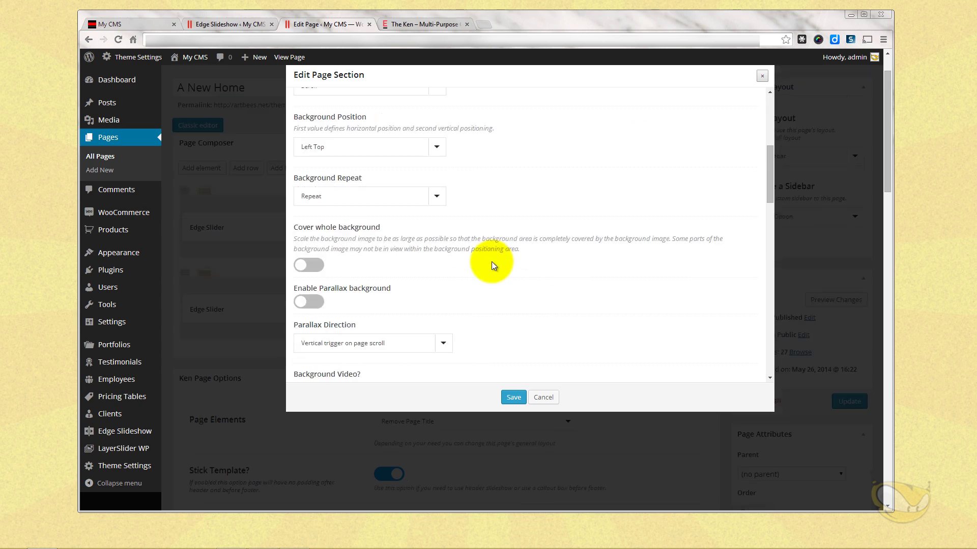
scroll(491, 261, down, 3)
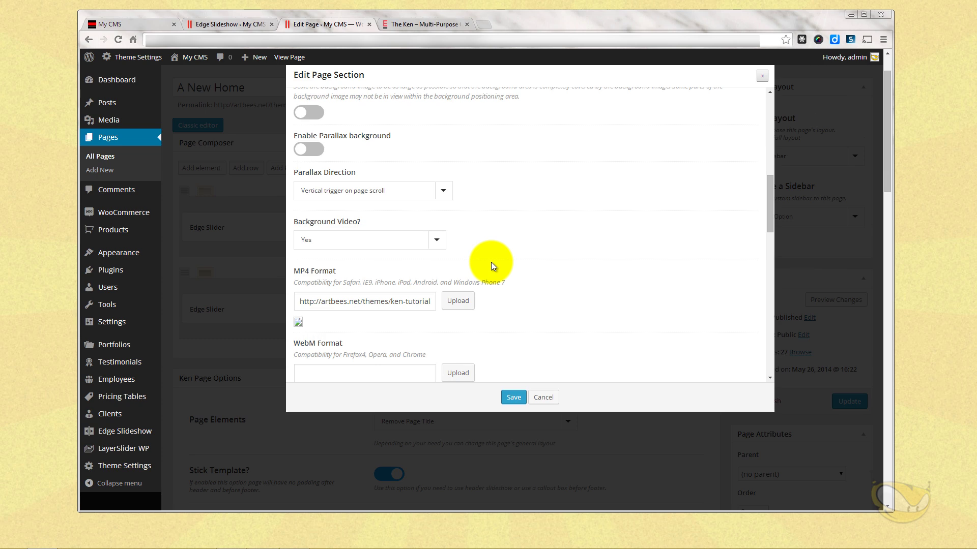
click(513, 399)
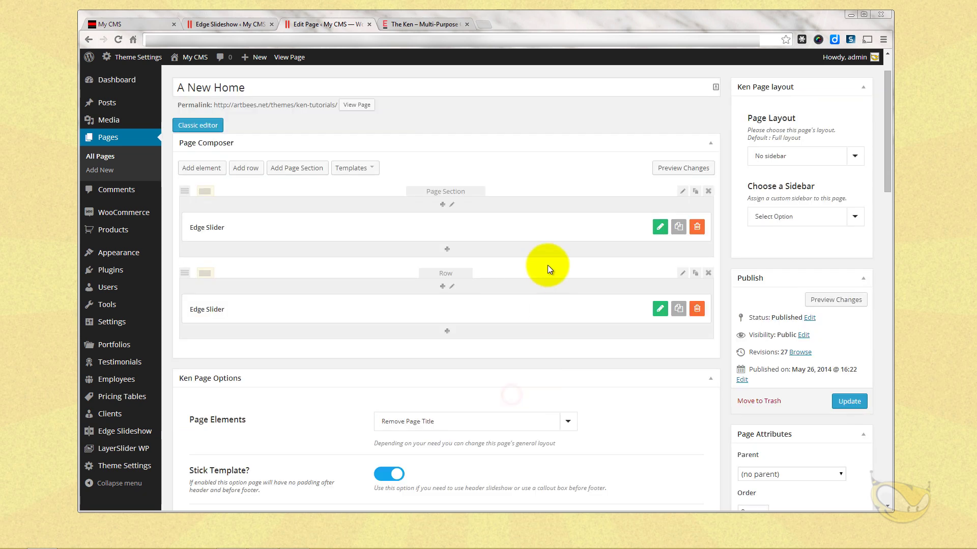
click(847, 402)
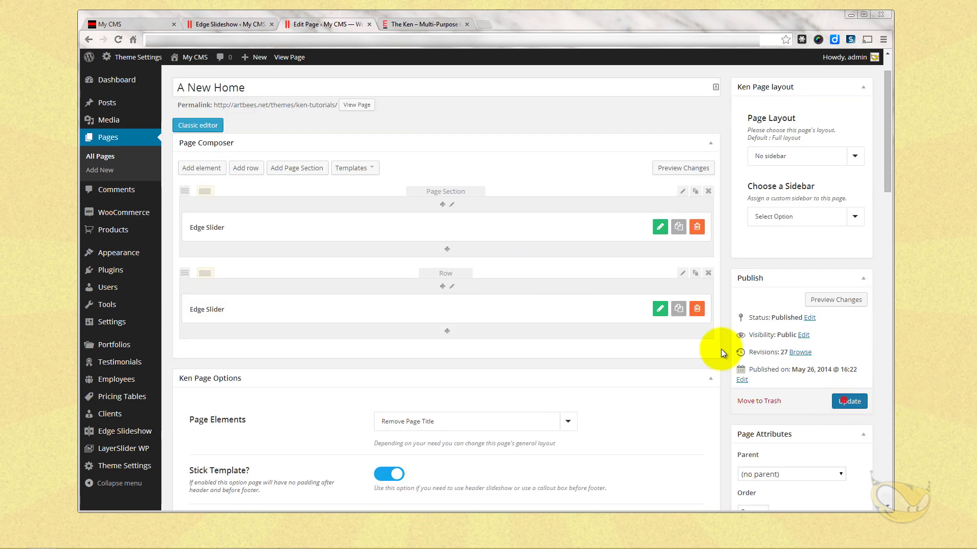
- Reload the live home page and step forward through all slides of the full-size Edge Slider
click(127, 23)
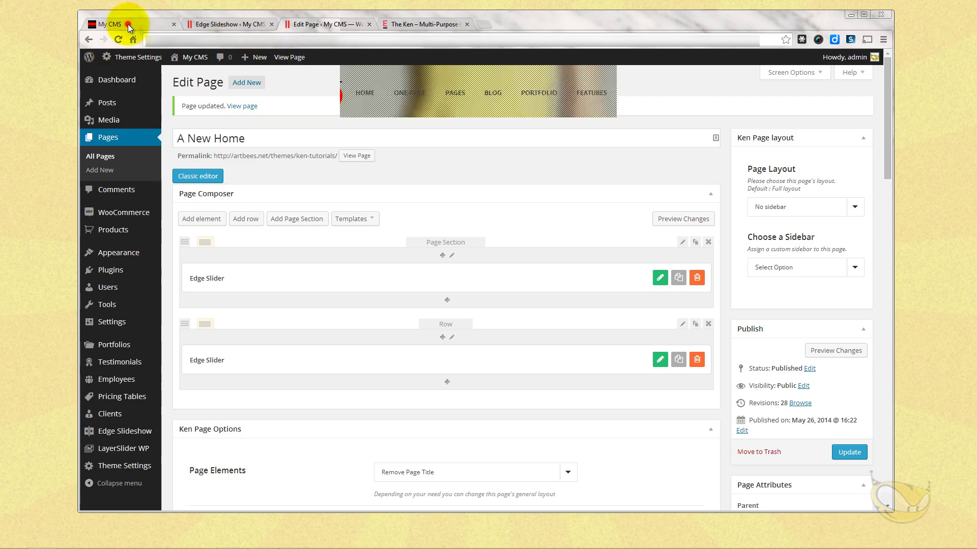
click(118, 41)
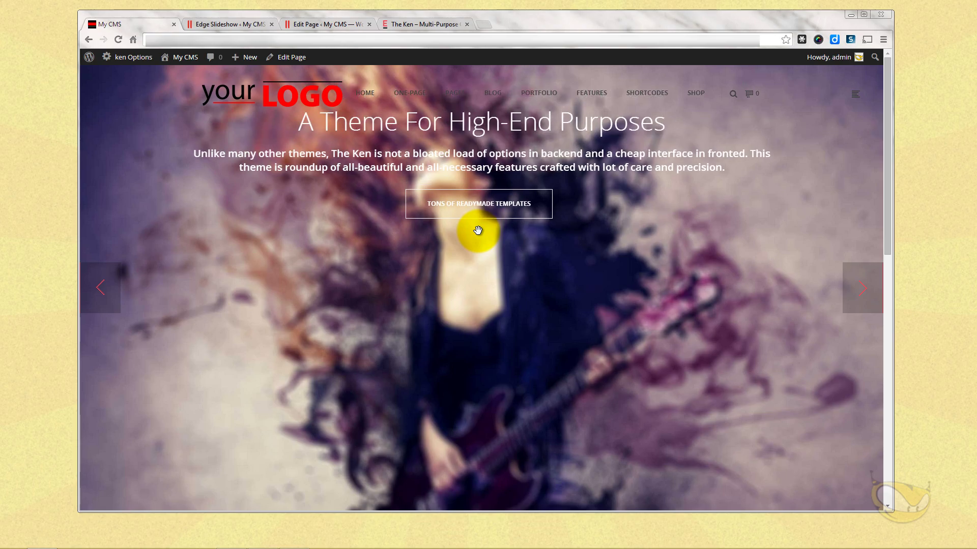
click(859, 284)
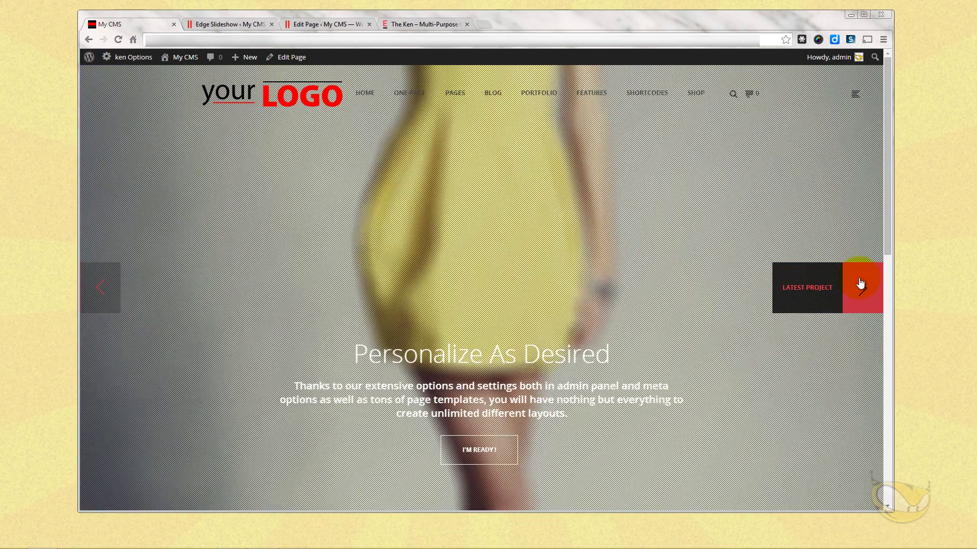
click(860, 284)
click(860, 283)
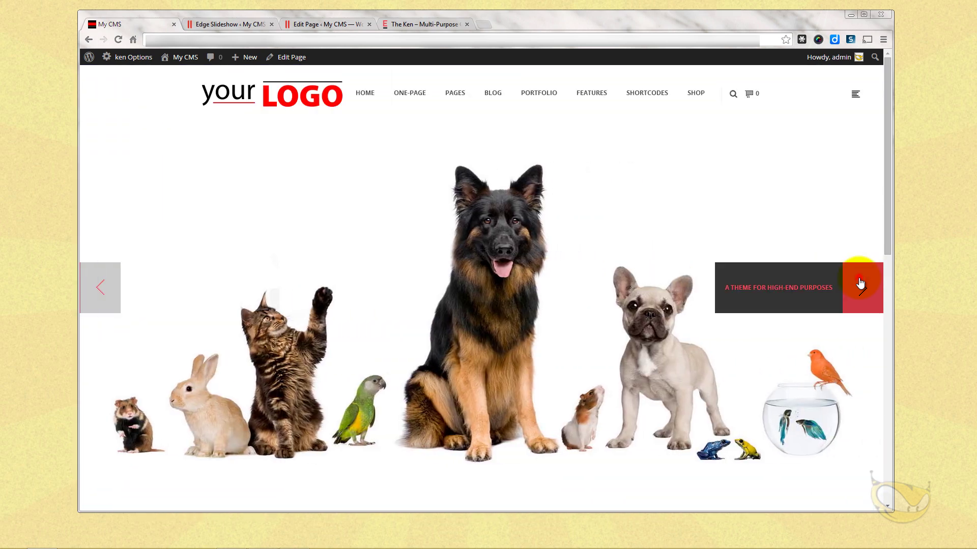
click(860, 284)
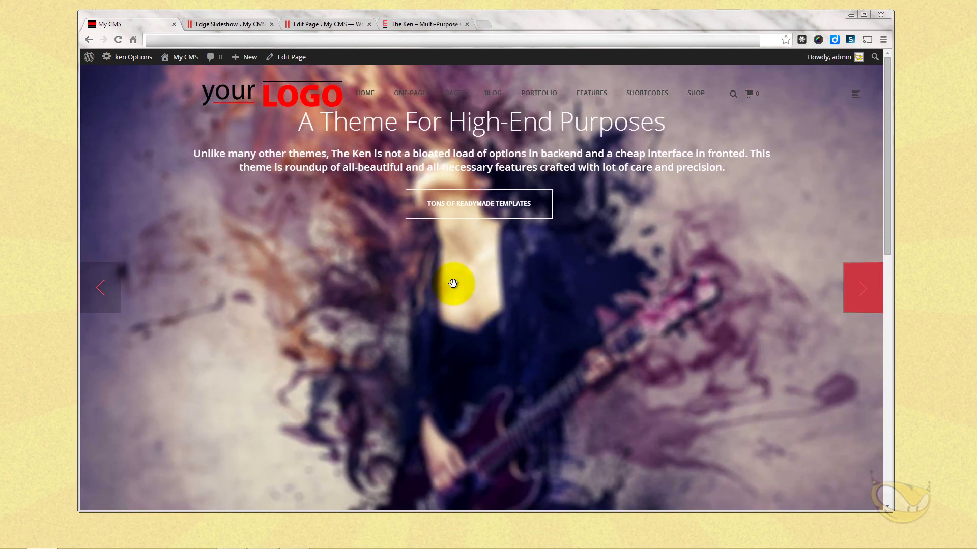
- Sort the Edge Slideshow list by title, clear the uploaded image URL of the A Theme For High-End Purposes slide and update it
click(232, 24)
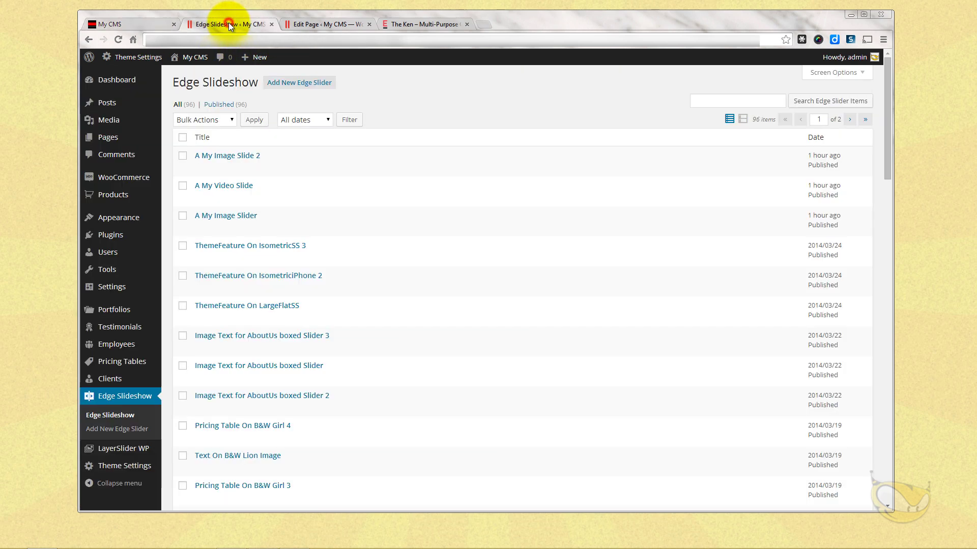
click(208, 137)
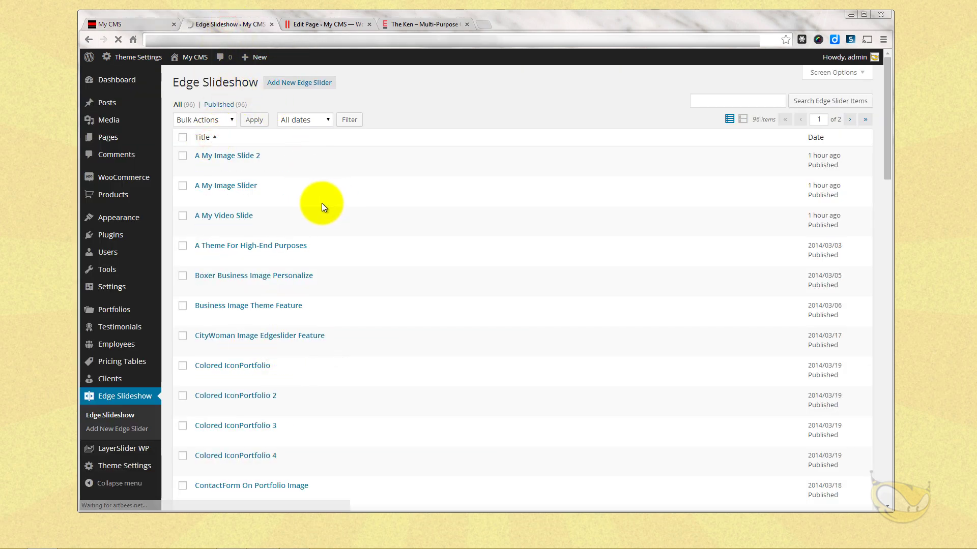
click(279, 249)
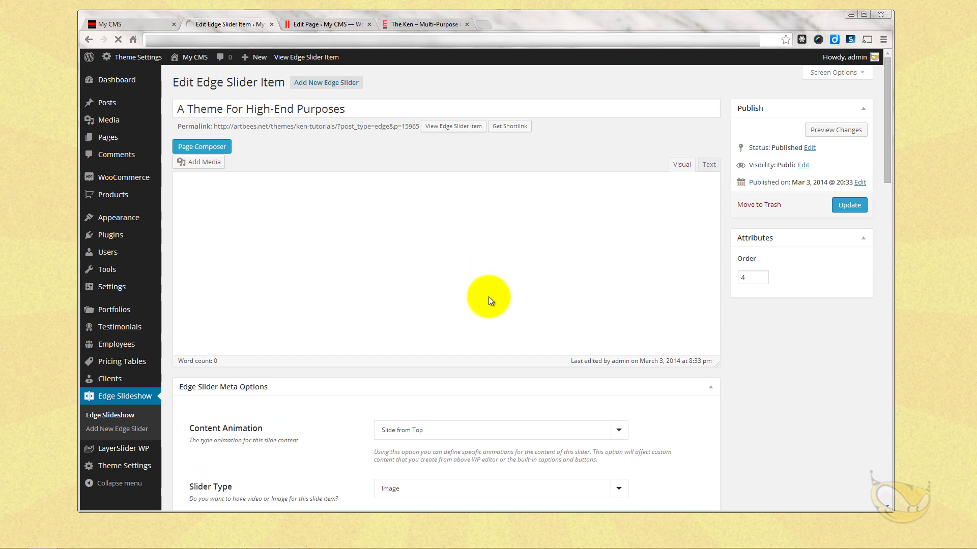
scroll(474, 286, down, 3)
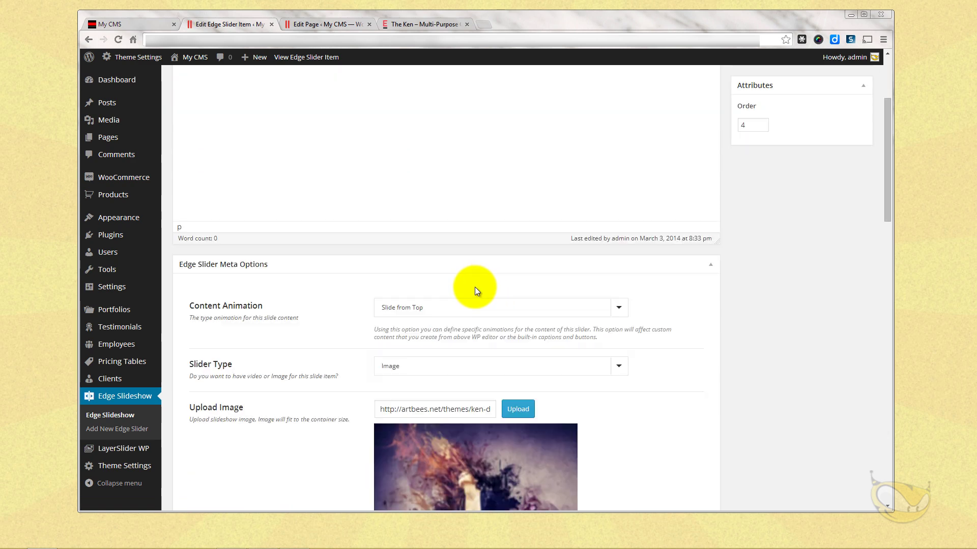
scroll(474, 287, down, 3)
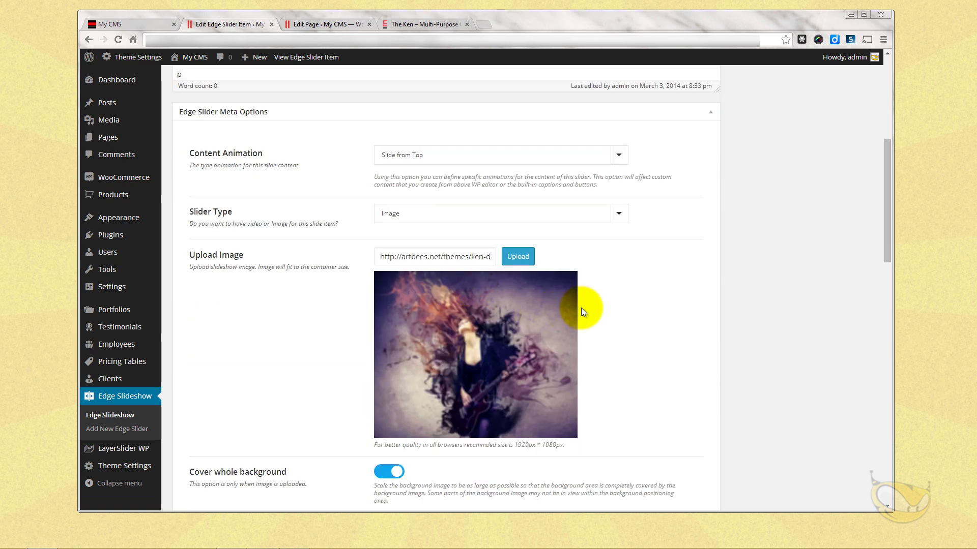
click(429, 257)
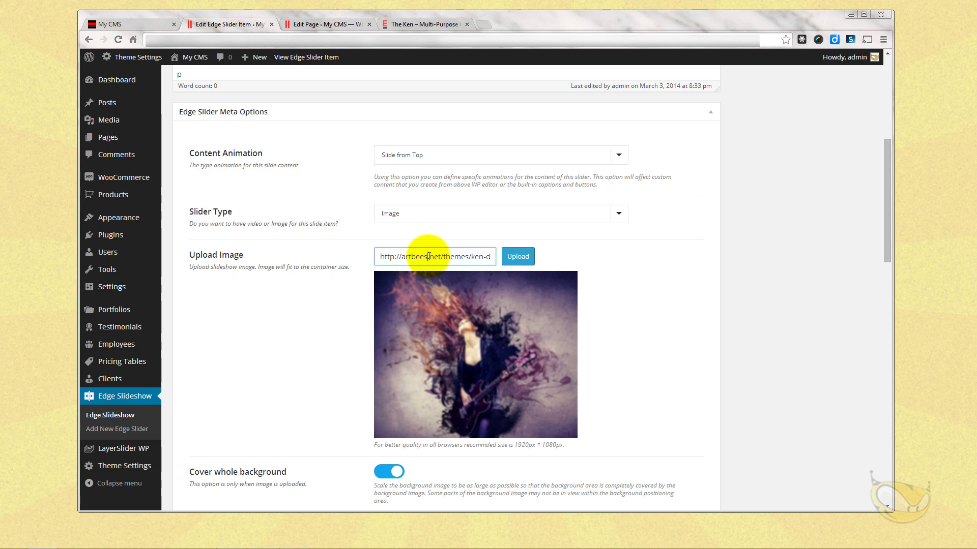
triple_click(429, 256)
key(BackSpace)
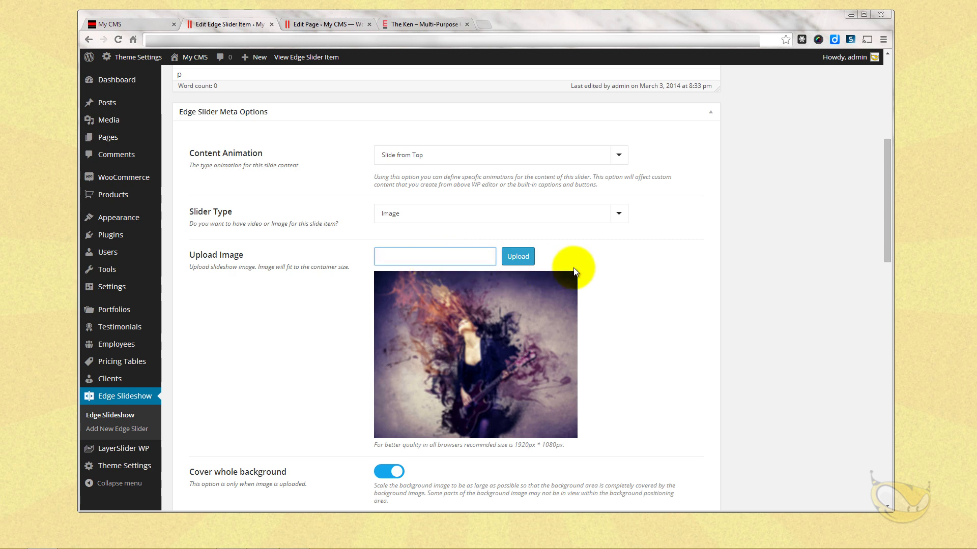
scroll(603, 283, up, 4)
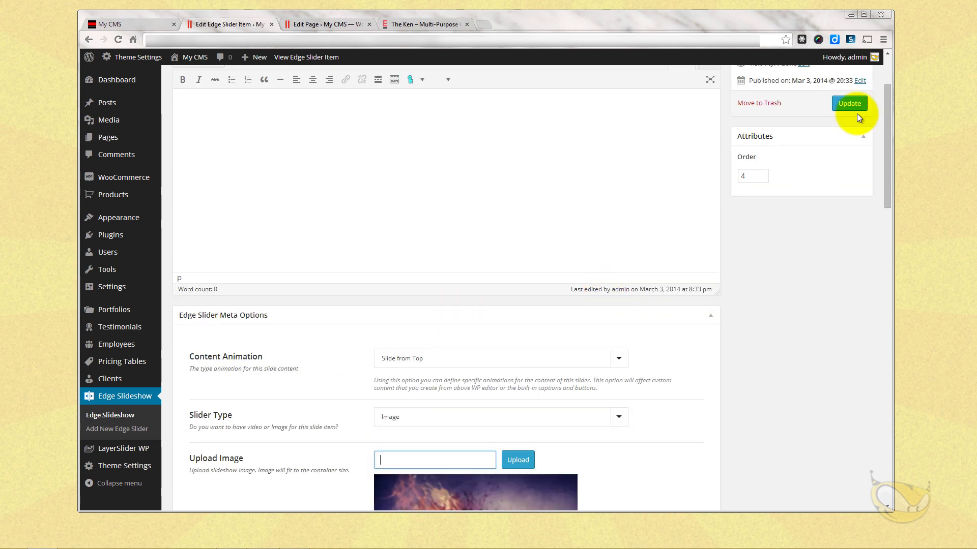
click(850, 105)
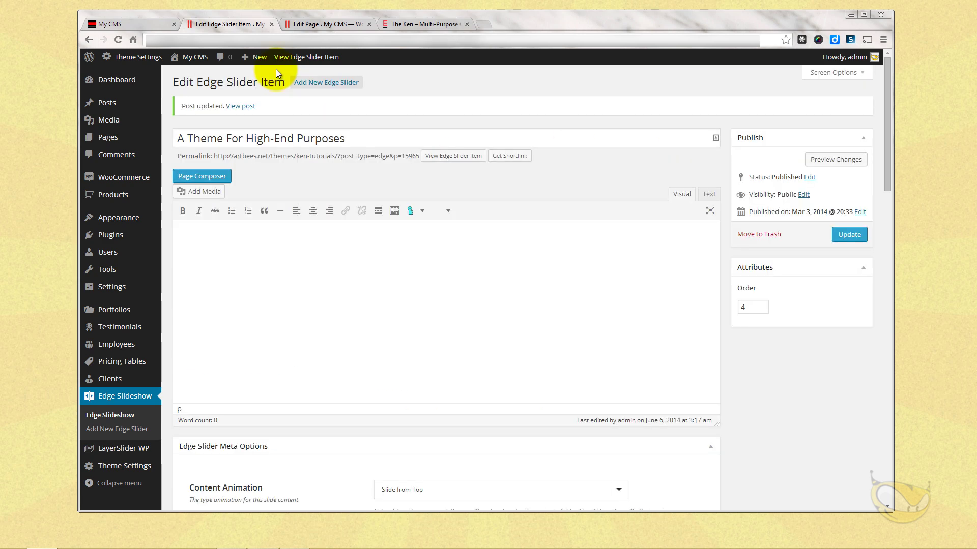
- Clear the uploaded image URL of the Boxer Business Image Personalize slide in the Edge Slideshow list and update the slide
click(123, 401)
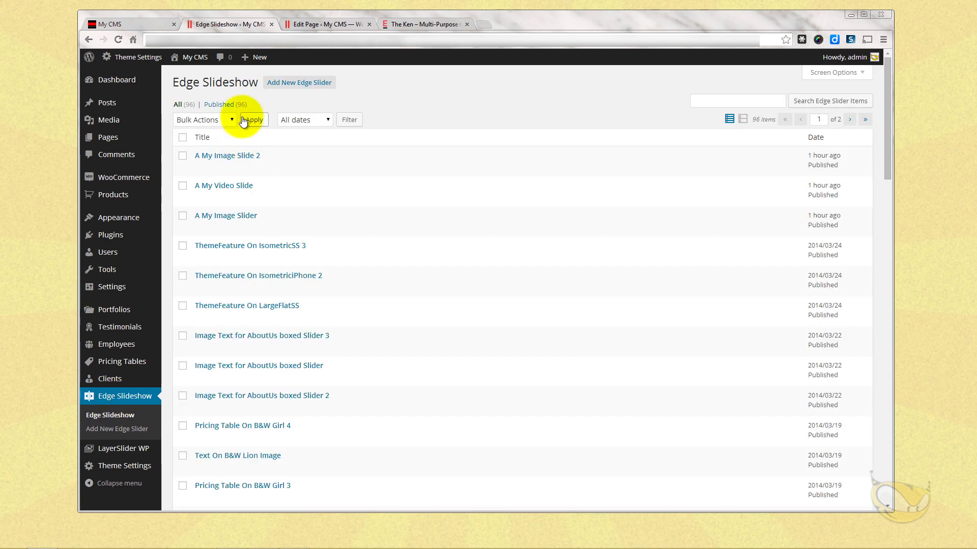
click(201, 137)
click(273, 277)
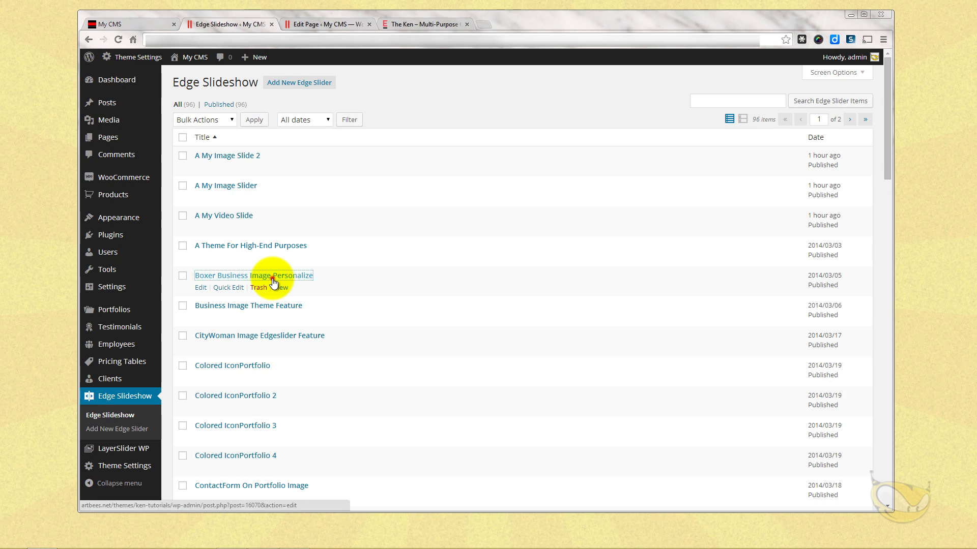
scroll(392, 247, down, 5)
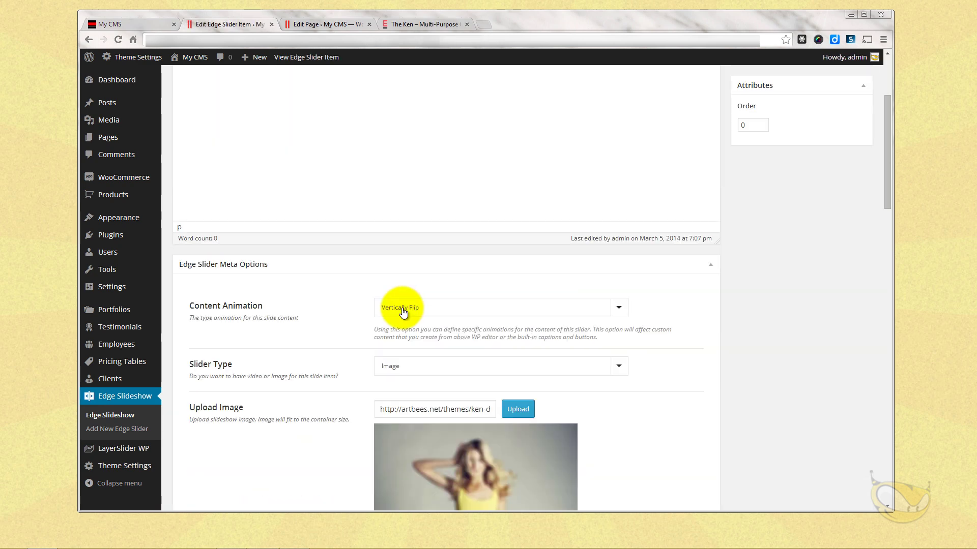
click(429, 257)
triple_click(430, 256)
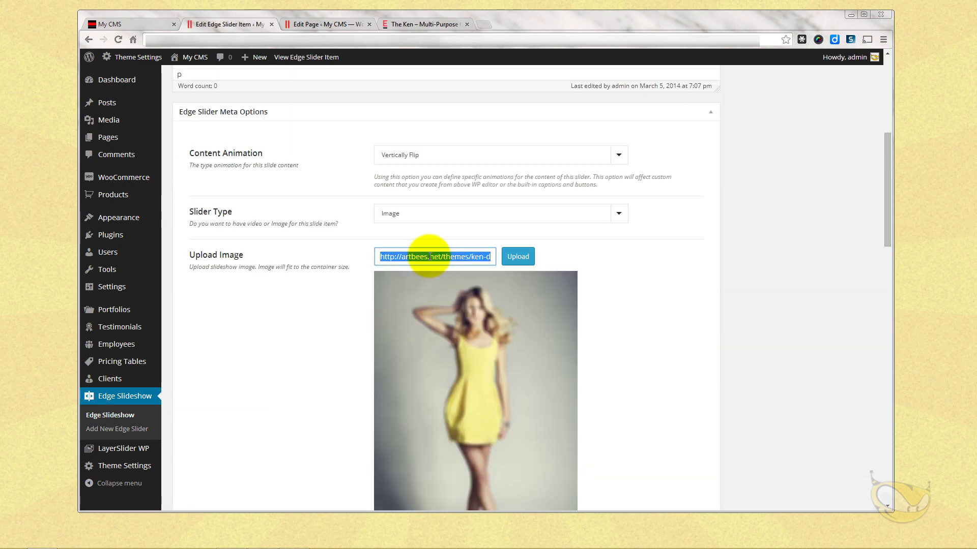
key(BackSpace)
scroll(615, 304, up, 6)
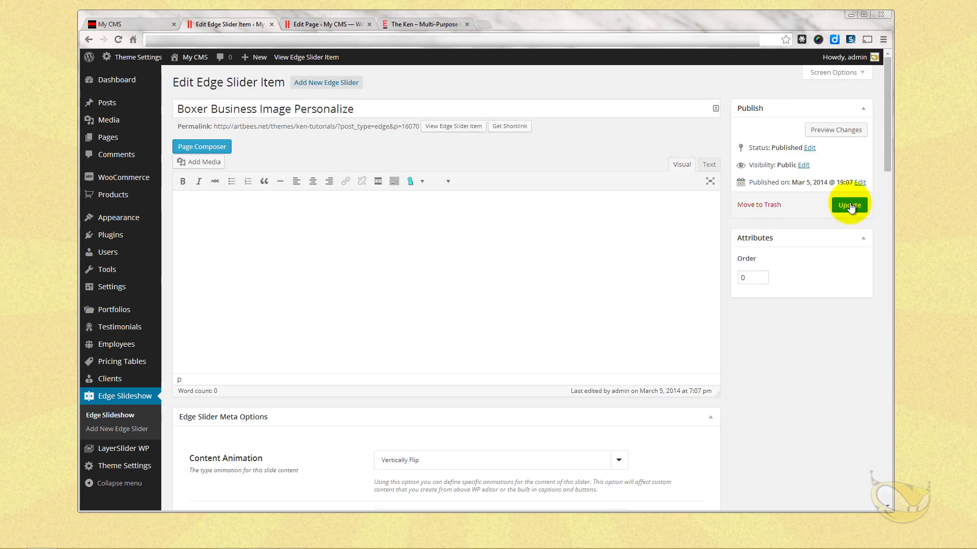
click(850, 205)
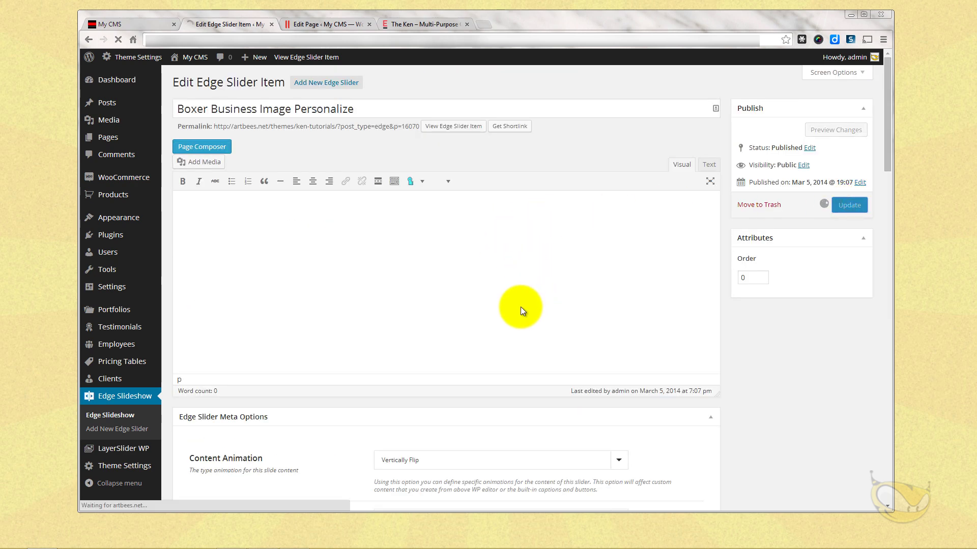
- Review the Edge Slider meta options of the Boxer Business Image Personalize slide, from content animation down to the transparent header skin
scroll(521, 307, down, 3)
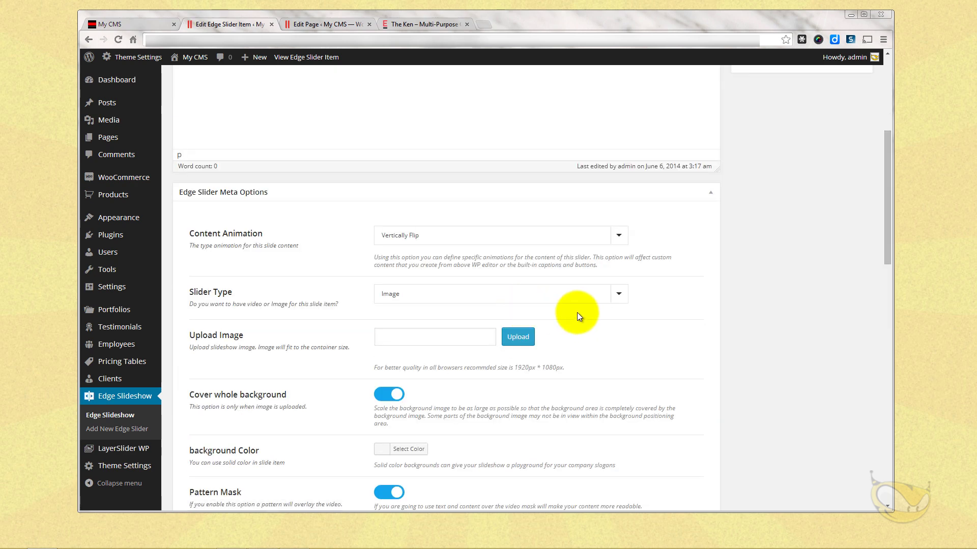
scroll(577, 312, down, 8)
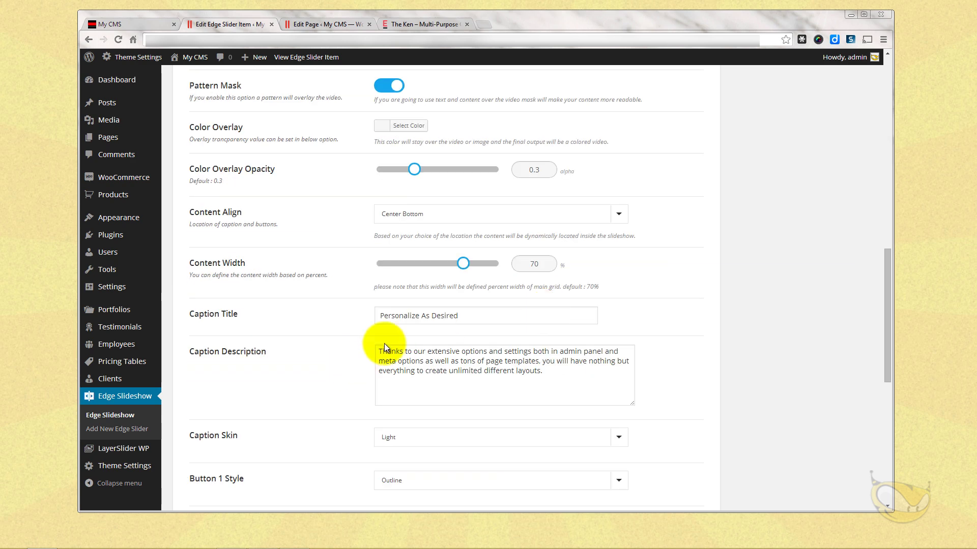
scroll(514, 382, down, 8)
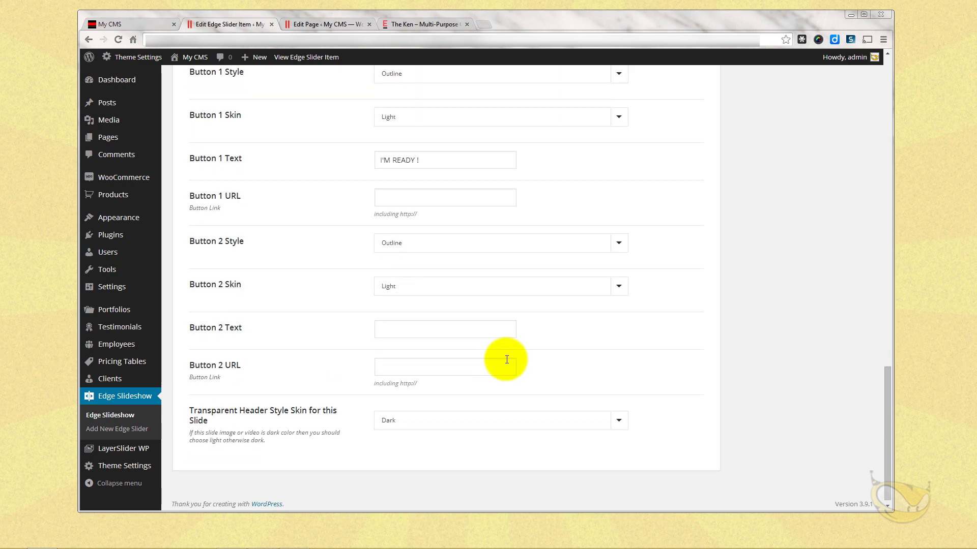
scroll(506, 360, up, 15)
- Reload the live home page and step through the slides to check the background video behind the ones without images
click(139, 23)
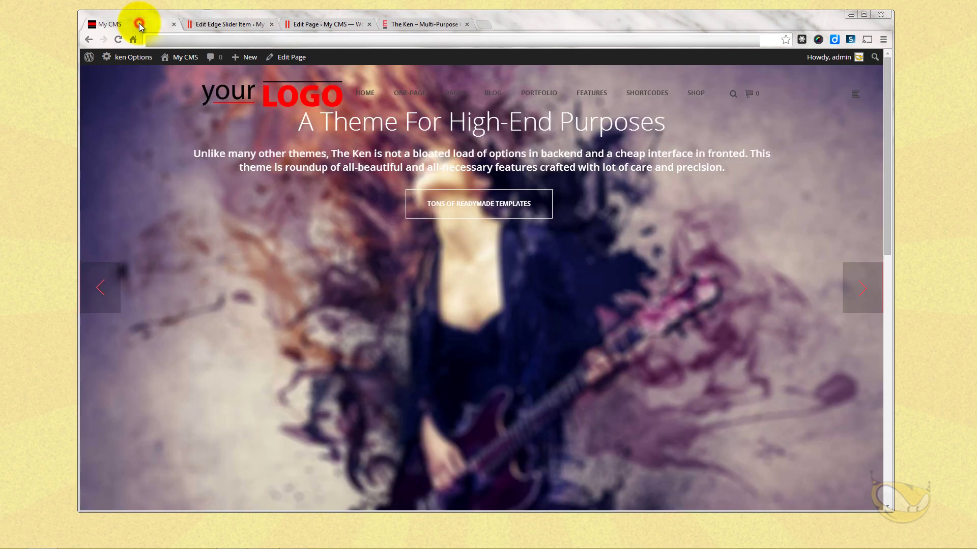
click(118, 40)
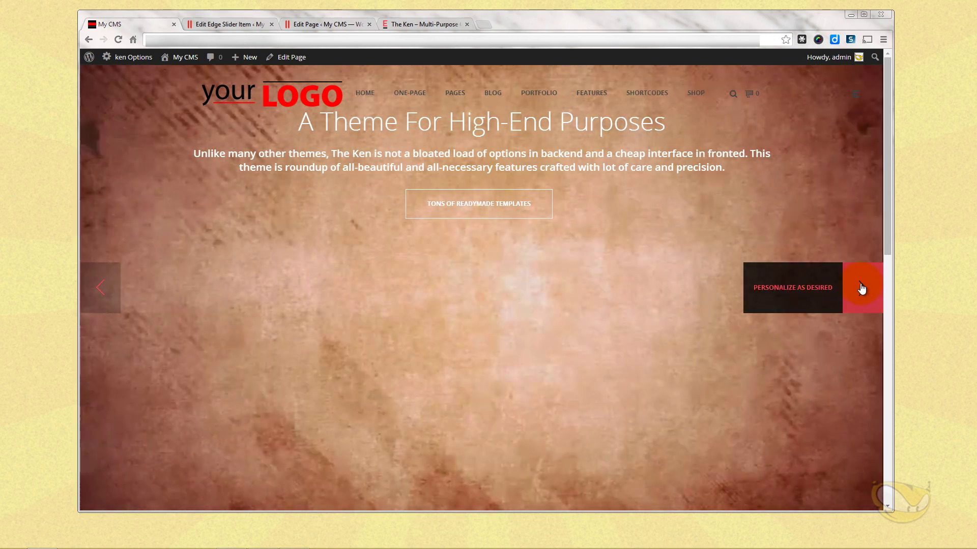
click(861, 288)
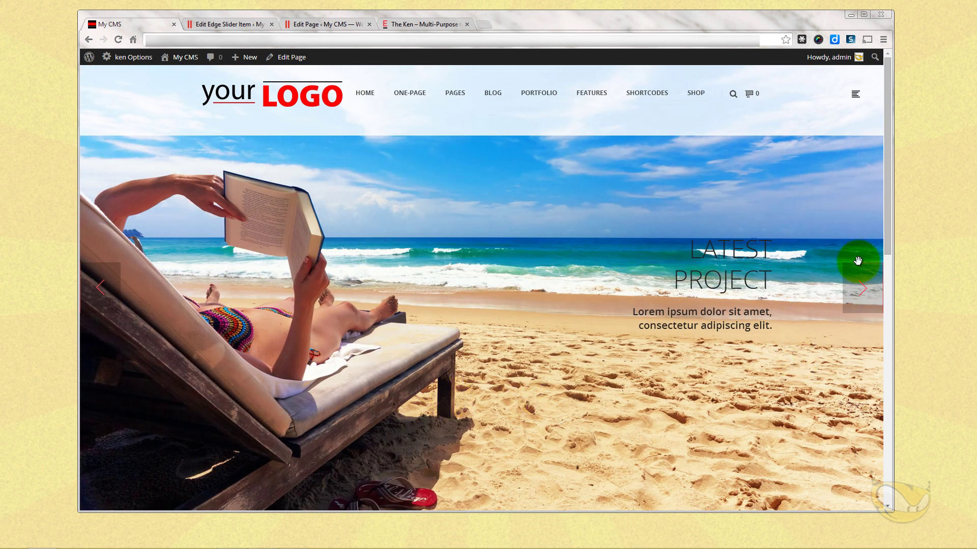
click(859, 289)
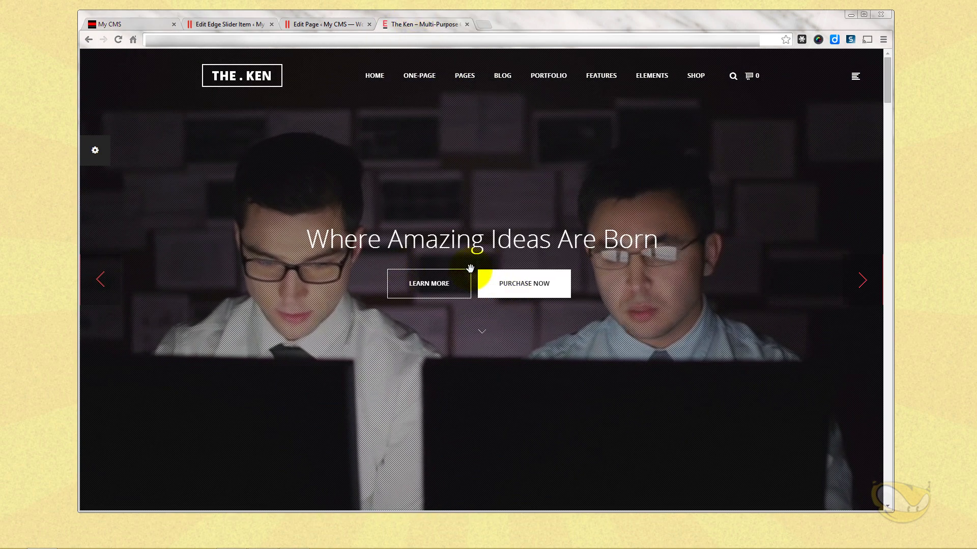
- Step through all slides of the Edge Slider on The Ken demo site to compare its video and image slides
click(861, 281)
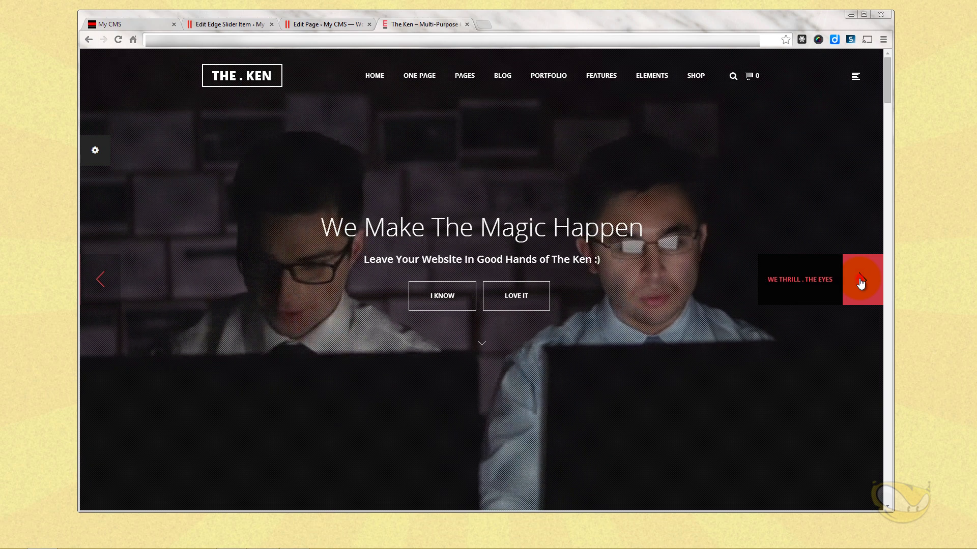
click(861, 282)
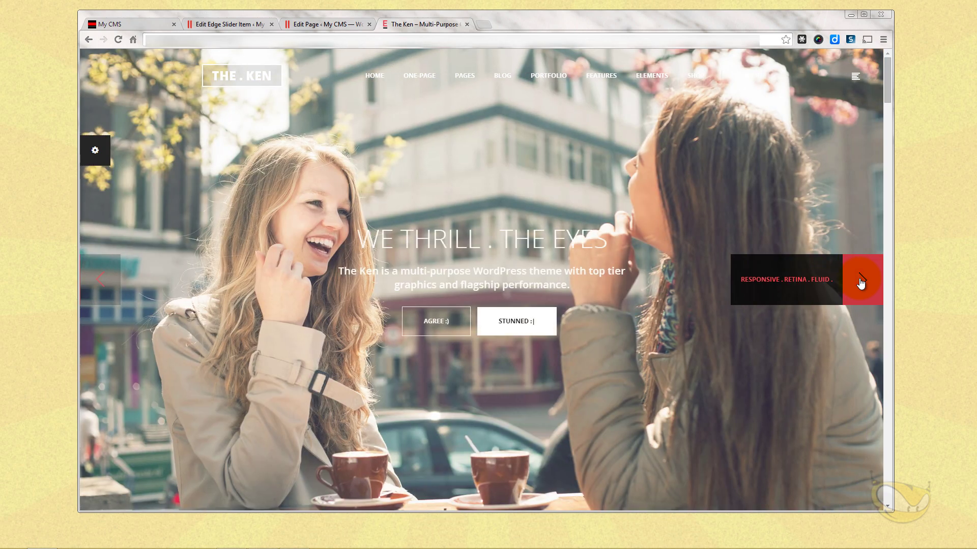
click(861, 281)
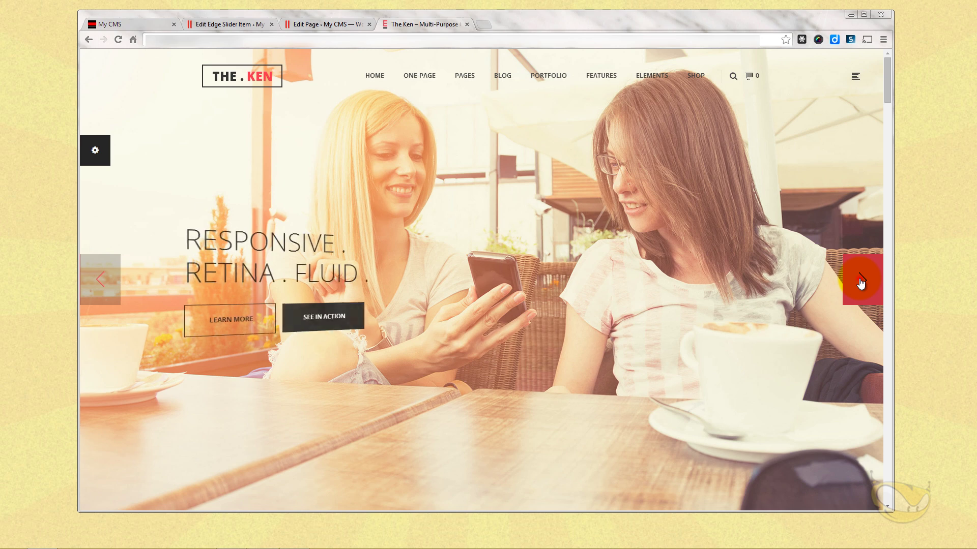
click(861, 281)
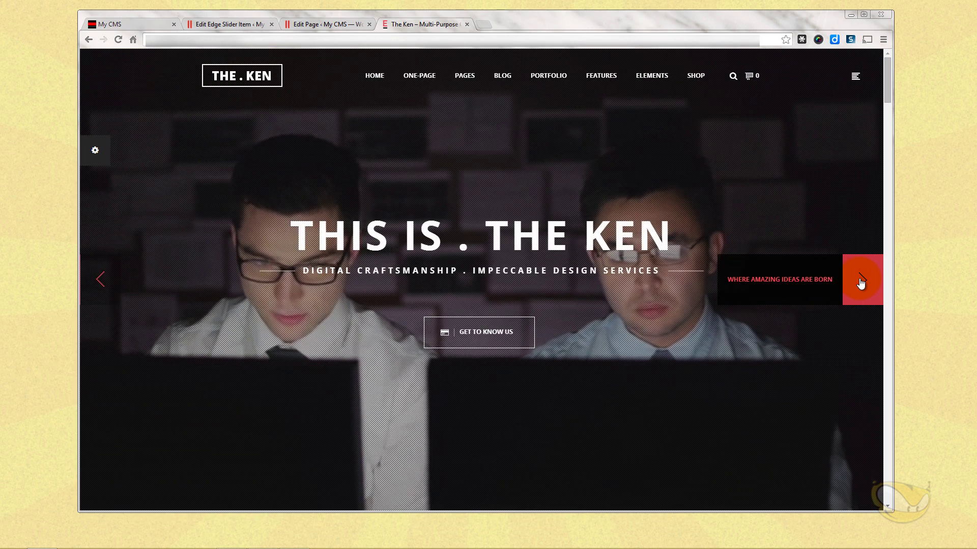
click(861, 281)
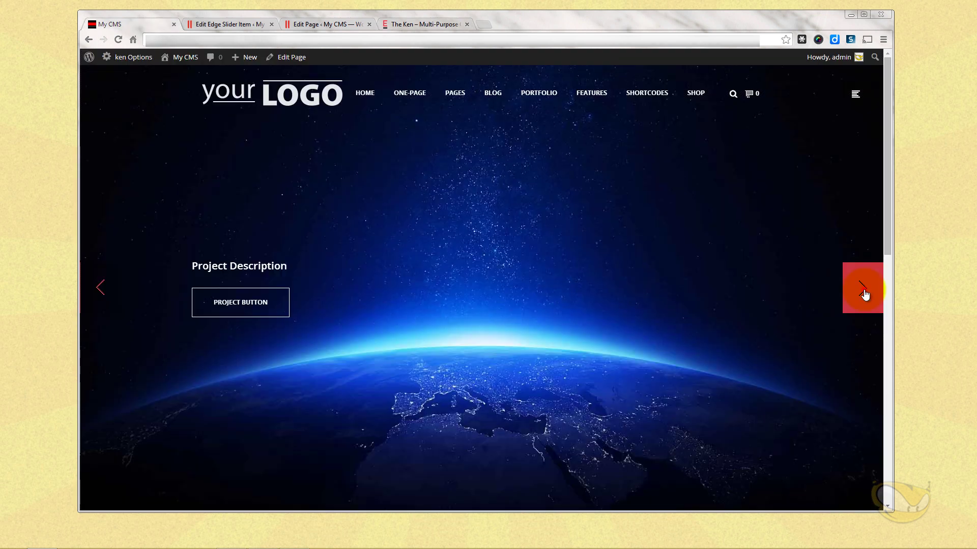
- Return to the My CMS home page and cycle through all its Edge Slider slides once more
click(864, 294)
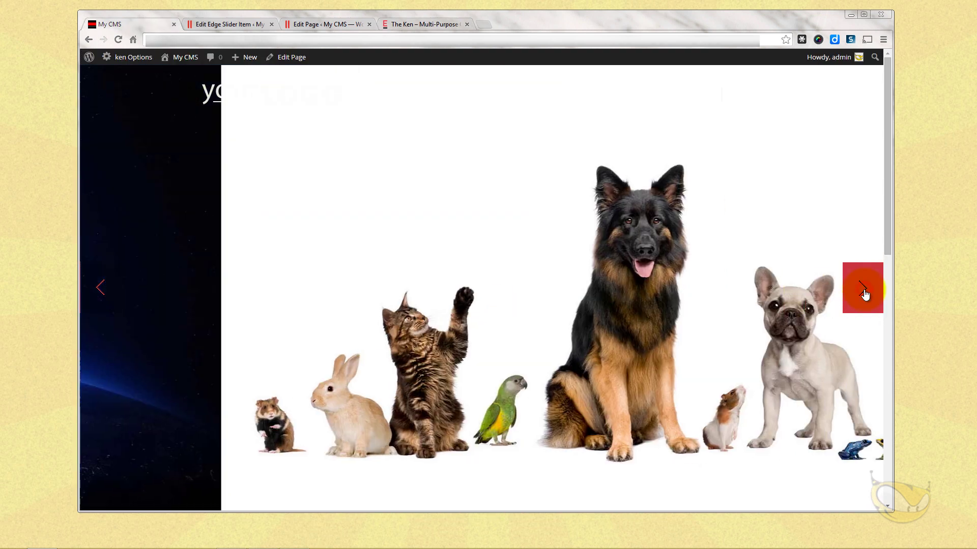
click(865, 294)
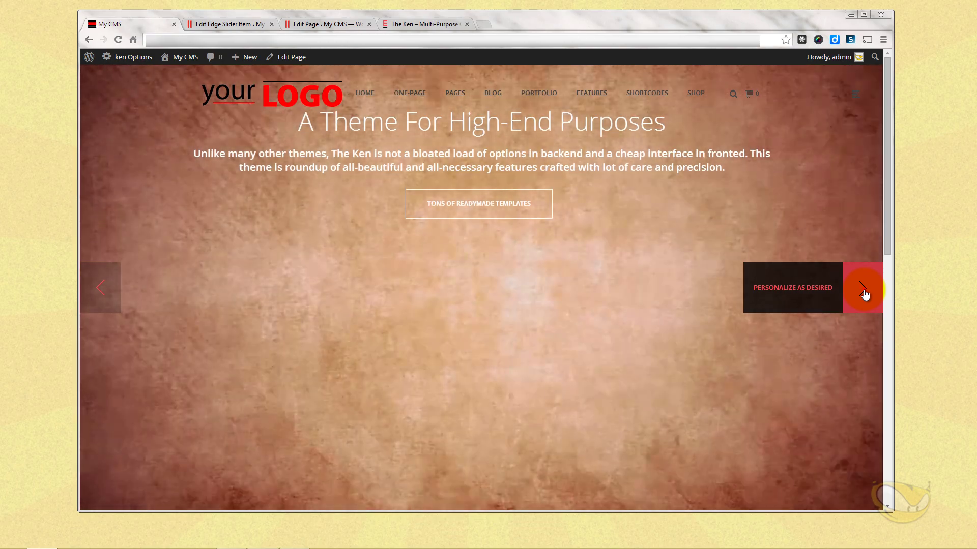
click(865, 294)
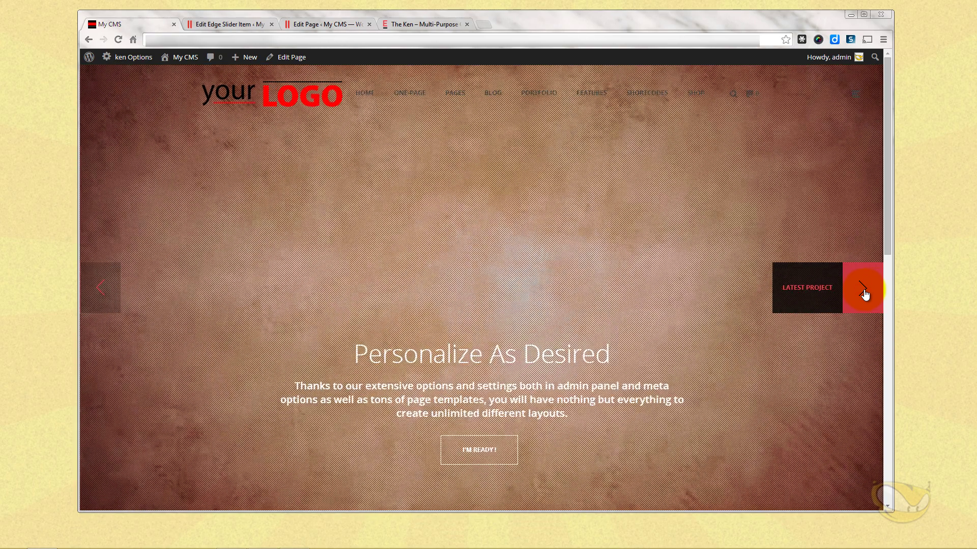
click(865, 294)
click(865, 294)
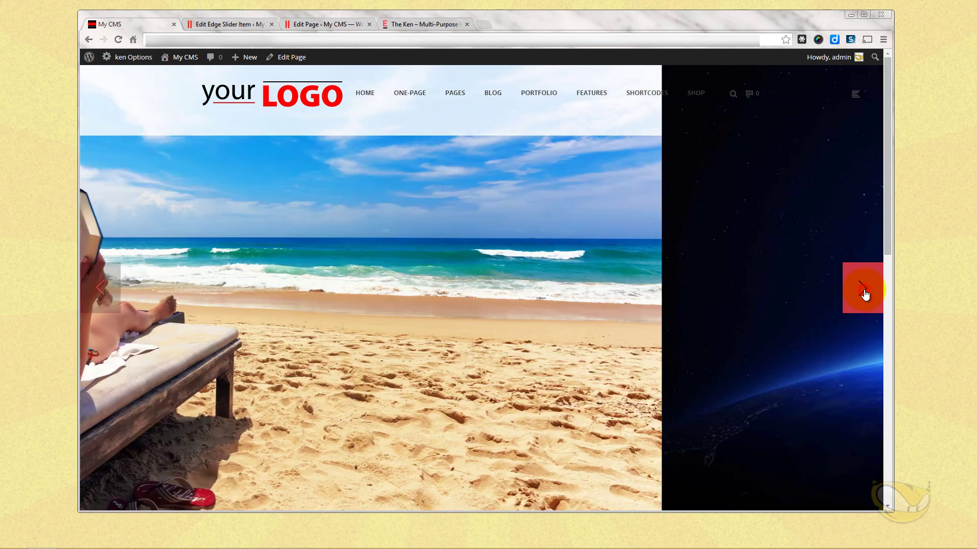
click(865, 294)
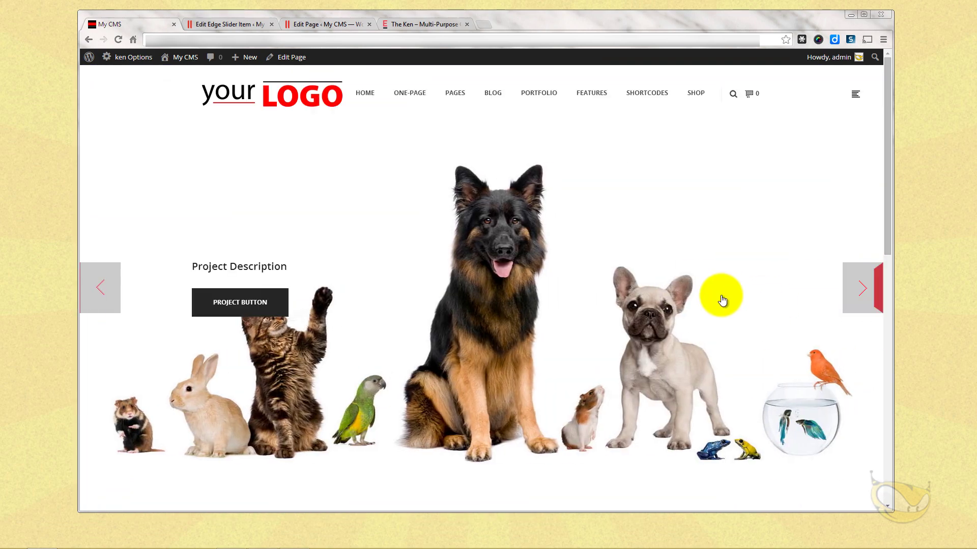
click(858, 291)
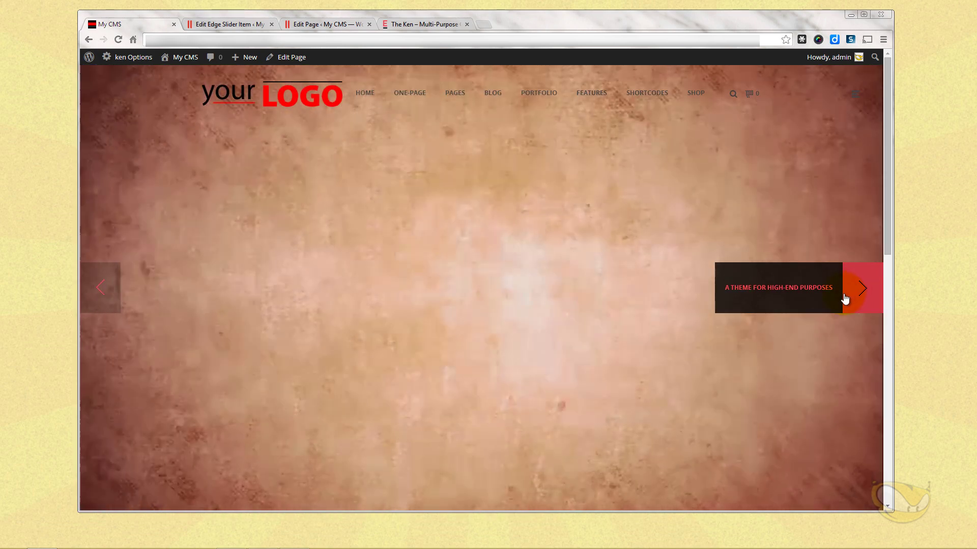